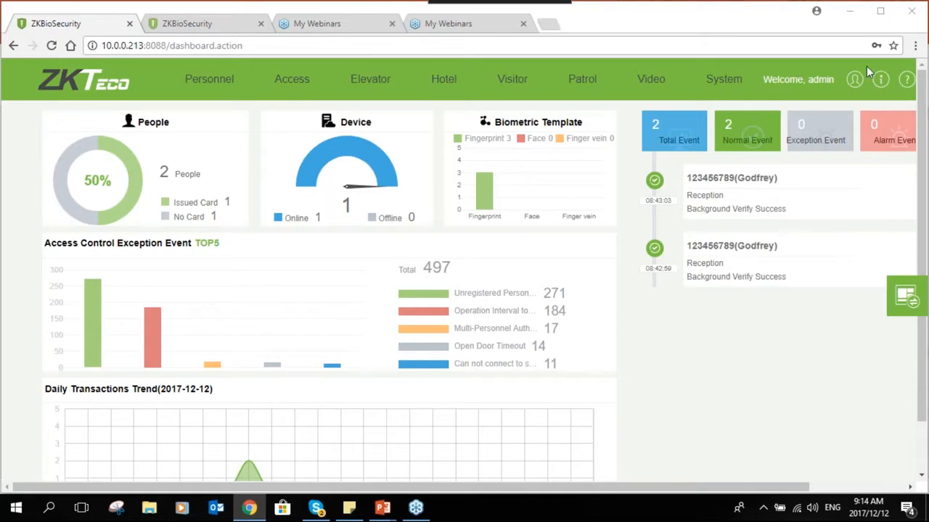
# - Open the user manual in a new tab, trim its address, then close that tab
pyautogui.click(903, 82)
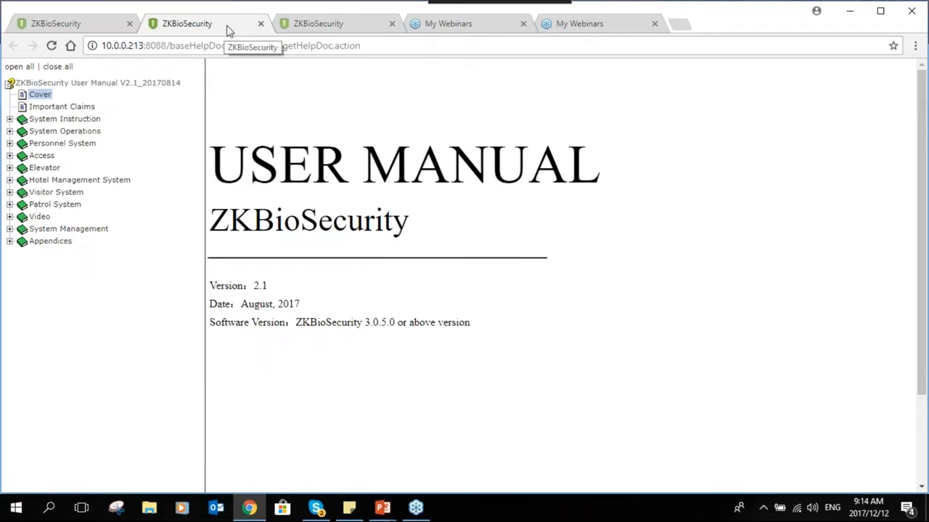
pyautogui.moveTo(369, 45); pyautogui.dragTo(169, 45)
pyautogui.press('BackSpace')
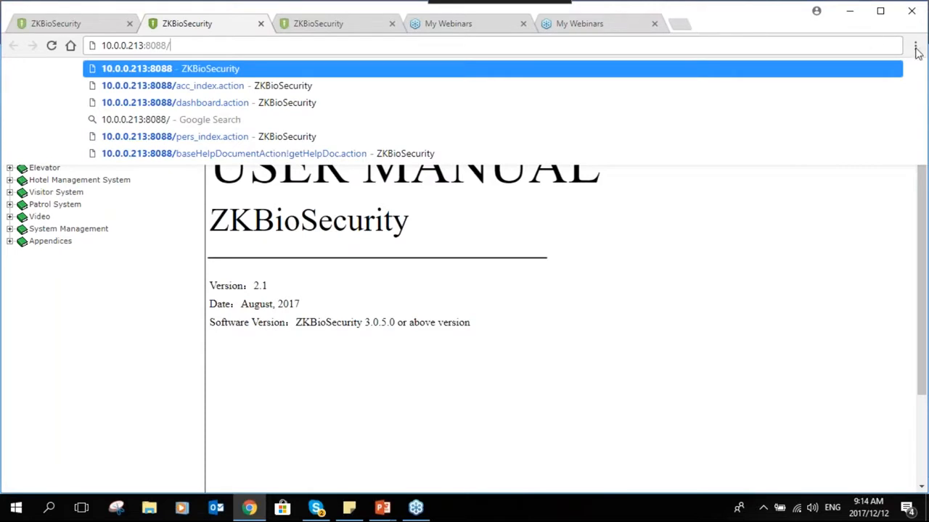
pyautogui.press('Escape')
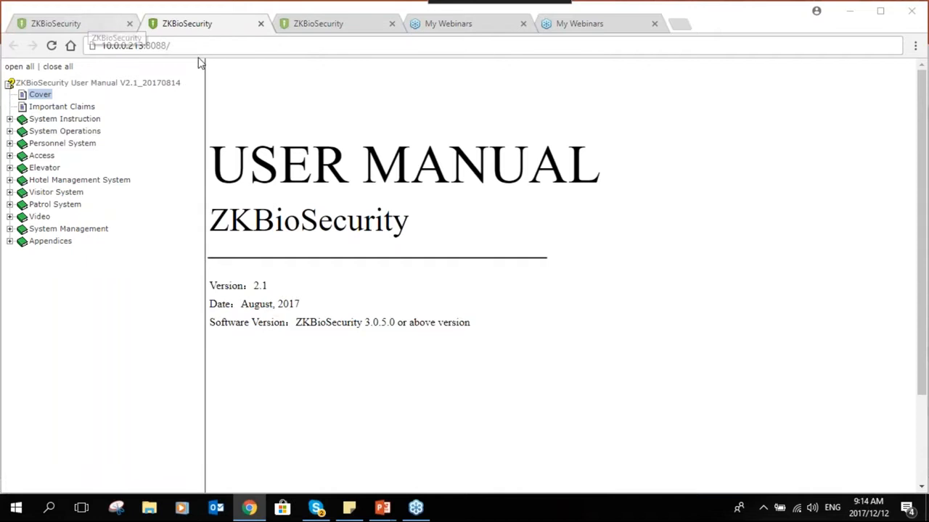
pyautogui.click(261, 23)
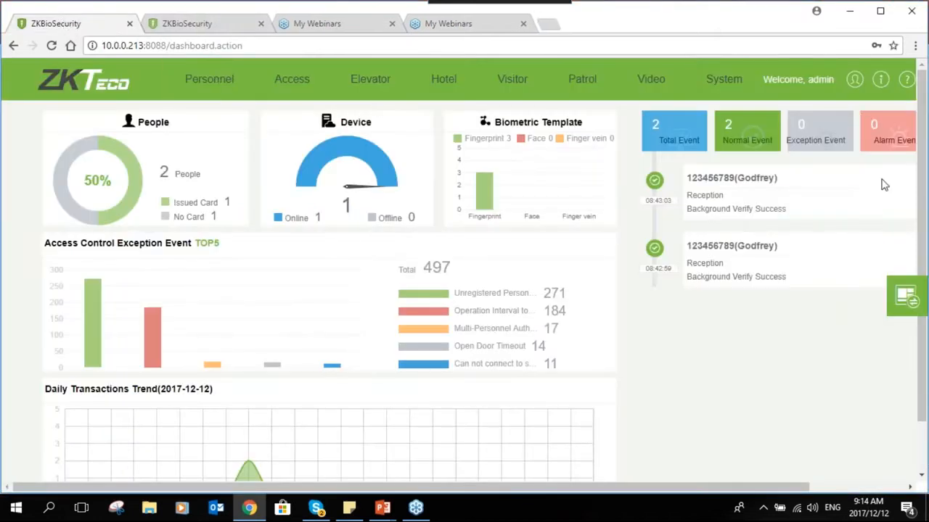
# - Log out and sign back in with the administrator username and password
pyautogui.moveTo(673, 487); pyautogui.dragTo(883, 509)
pyautogui.click(850, 79)
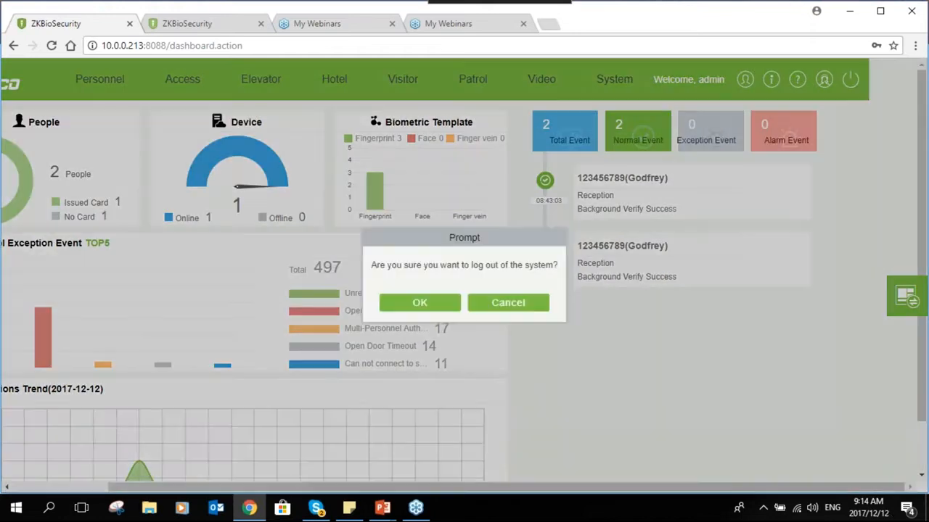
pyautogui.click(416, 302)
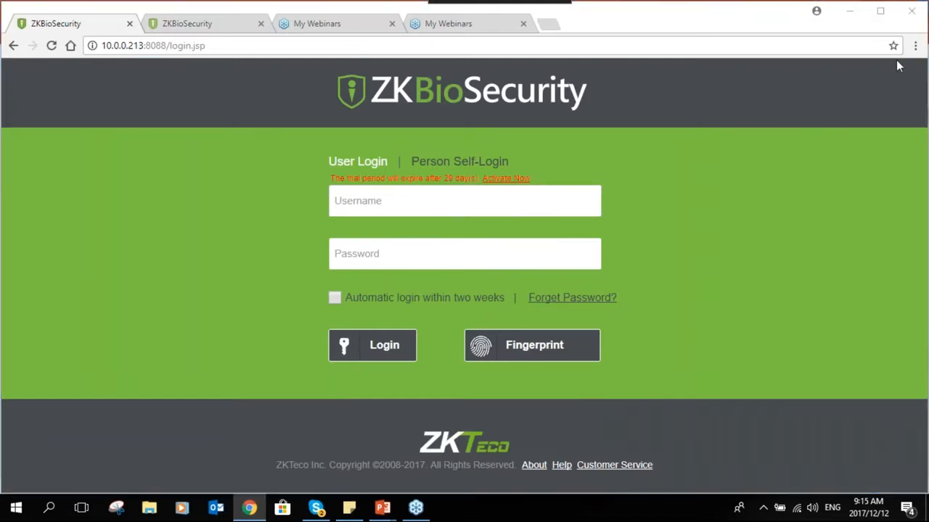
pyautogui.click(425, 193)
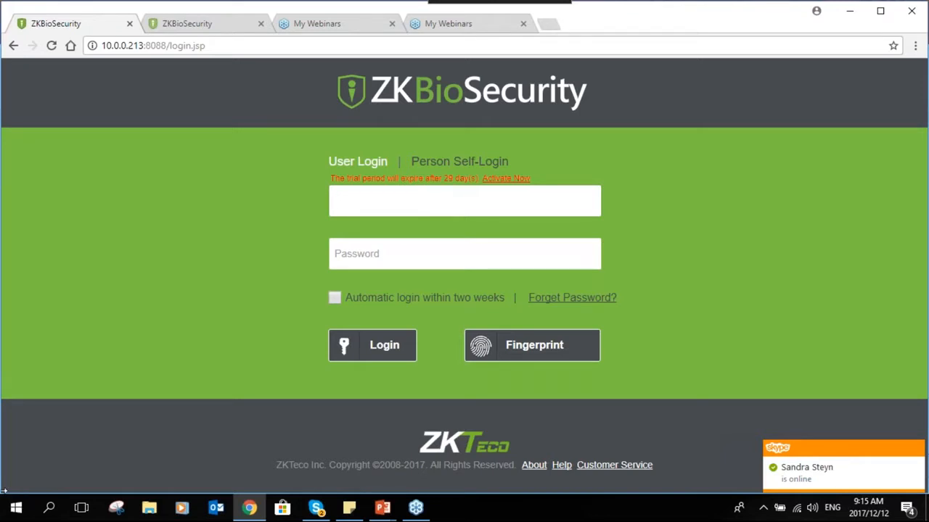
pyautogui.write('admin')
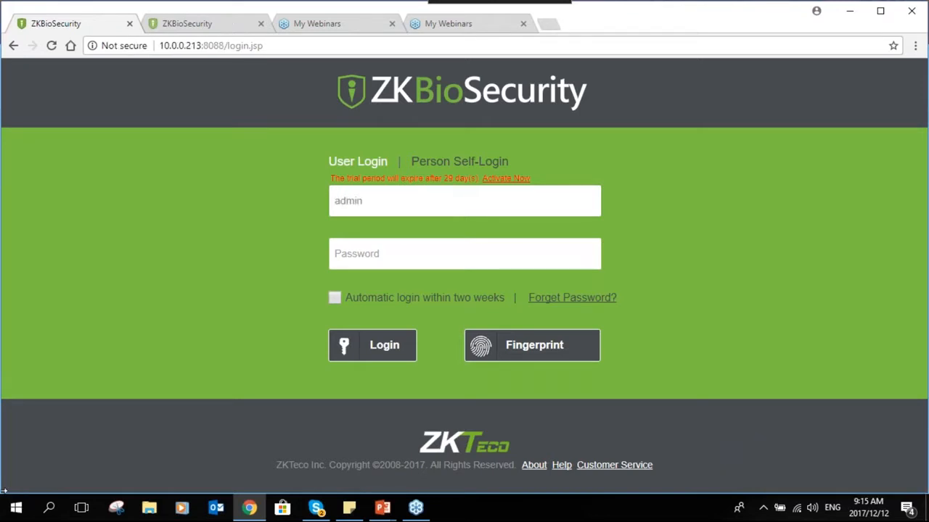
pyautogui.press('Tab')
pyautogui.write('admin')
pyautogui.press('Return')
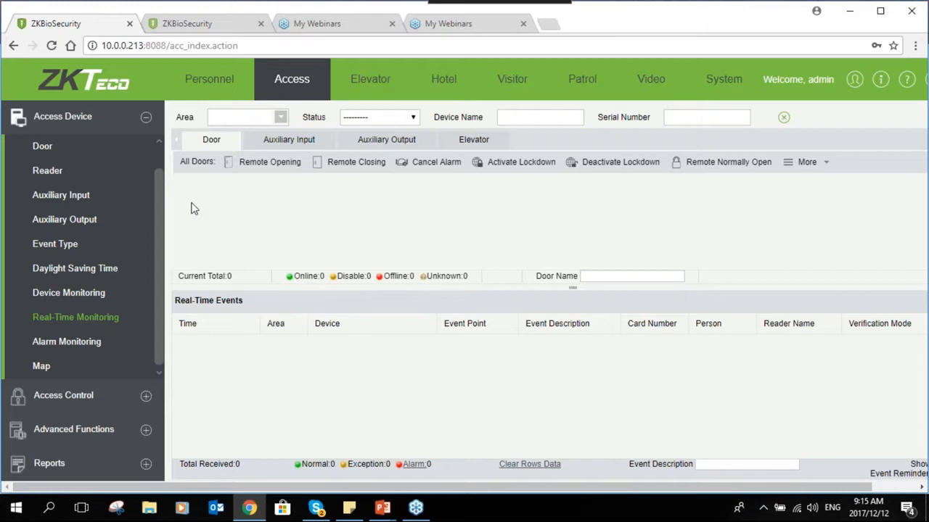
# - Go to Personnel > Department to list the six existing departments
pyautogui.click(209, 80)
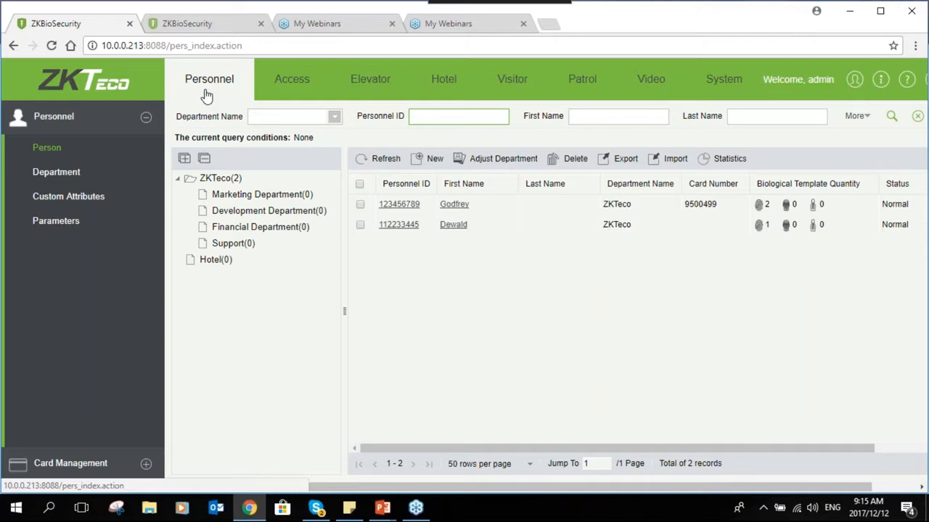
pyautogui.click(82, 179)
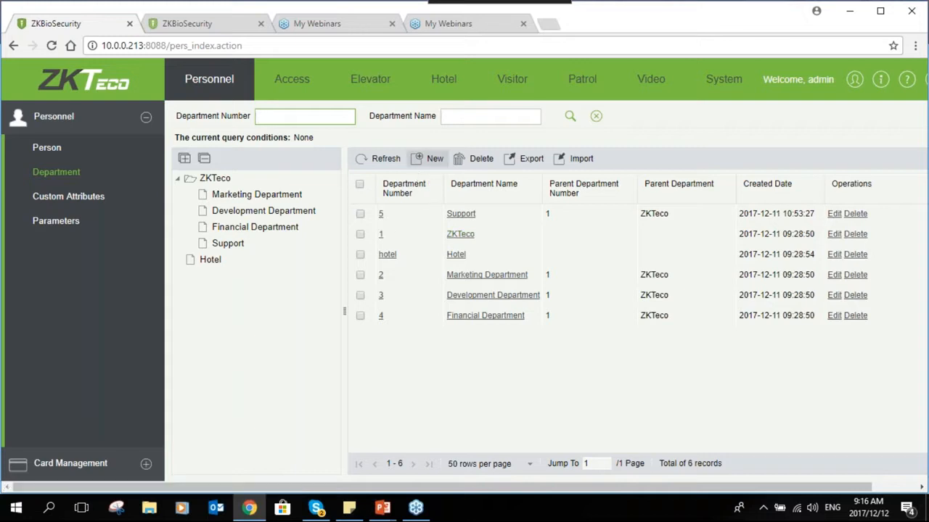
# - Create department number 6 named SALES with ZKTeco as its parent department
pyautogui.click(427, 159)
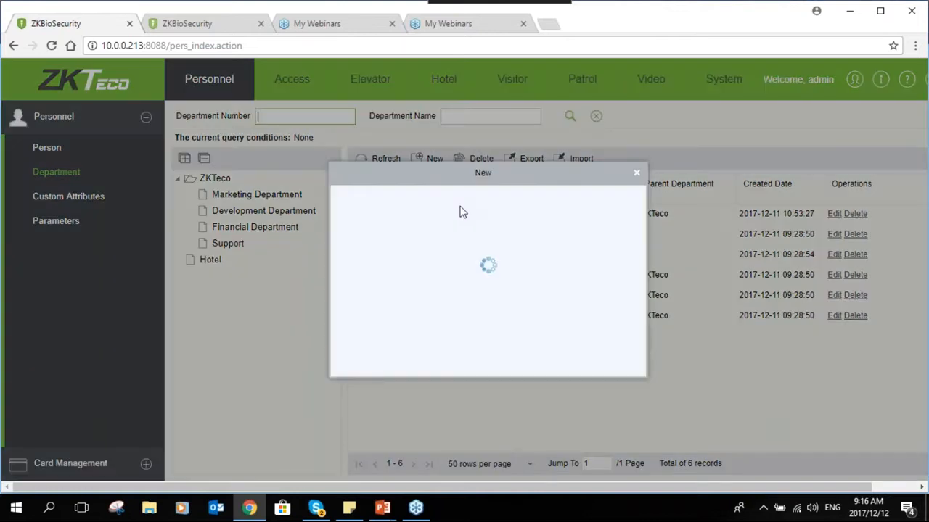
pyautogui.moveTo(430, 177); pyautogui.dragTo(557, 173)
pyautogui.click(604, 236)
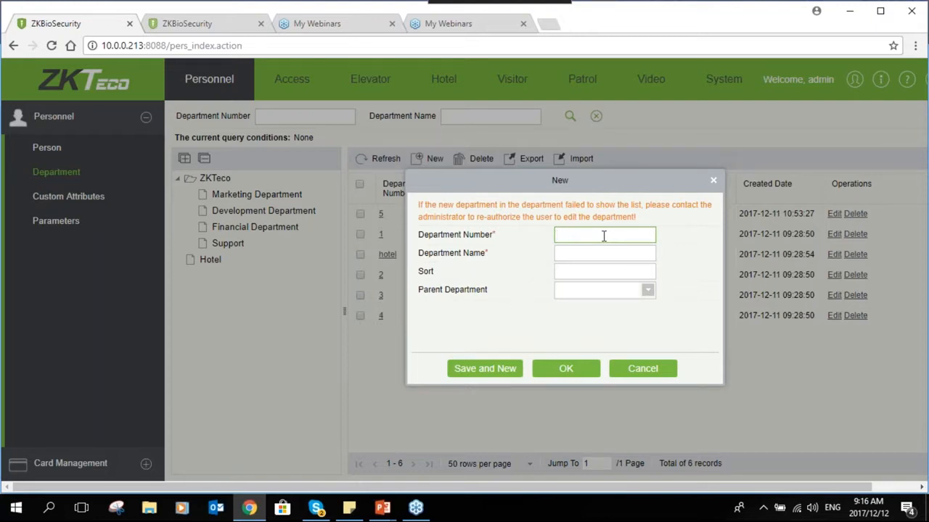
pyautogui.write('6')
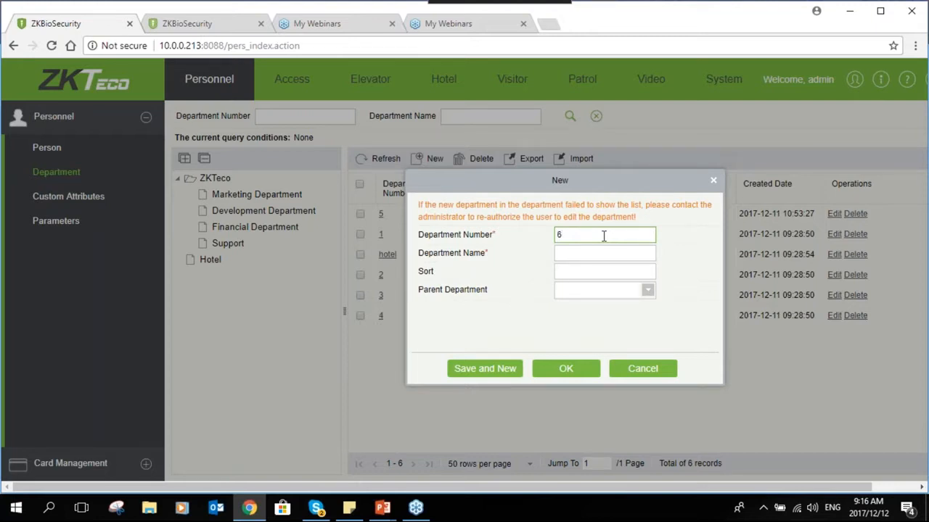
pyautogui.click(601, 256)
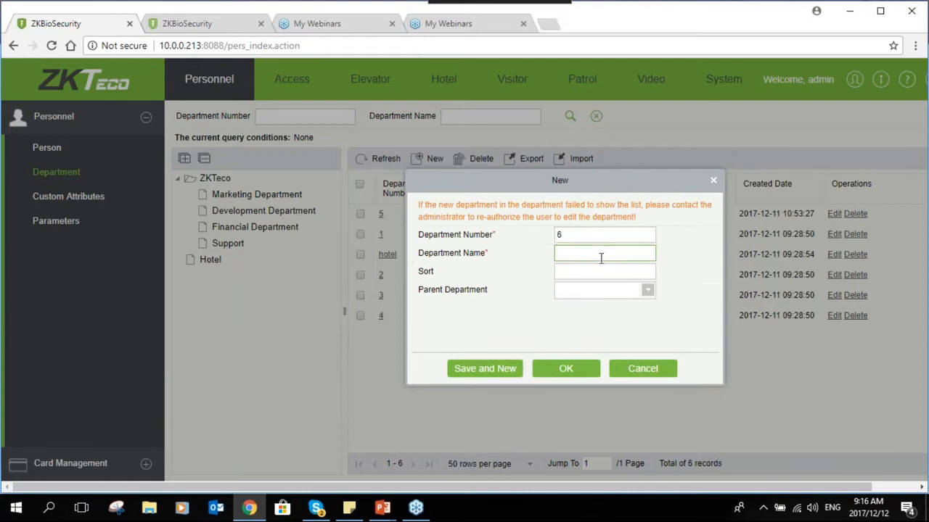
pyautogui.write('SALES')
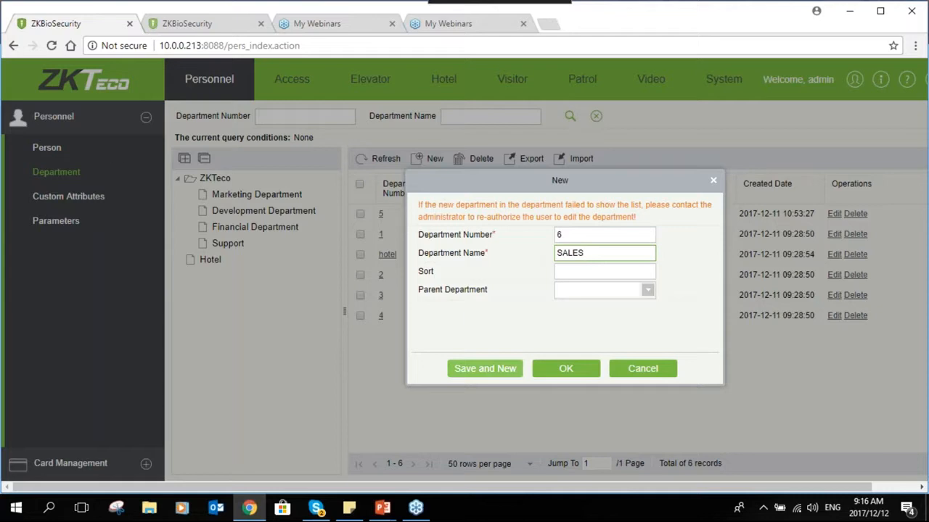
pyautogui.click(617, 289)
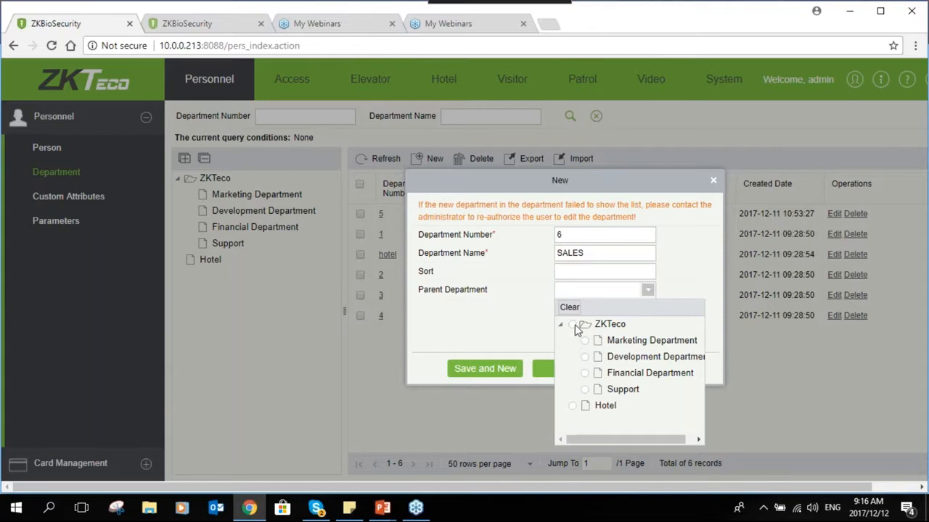
pyautogui.click(573, 325)
pyautogui.click(565, 368)
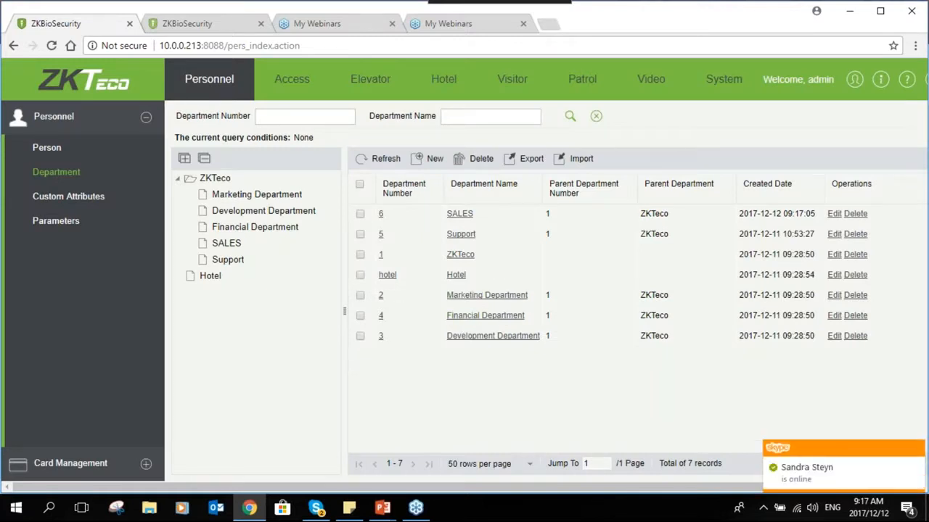
# - Select only the Hotel department and delete it, confirming with OK
pyautogui.click(360, 213)
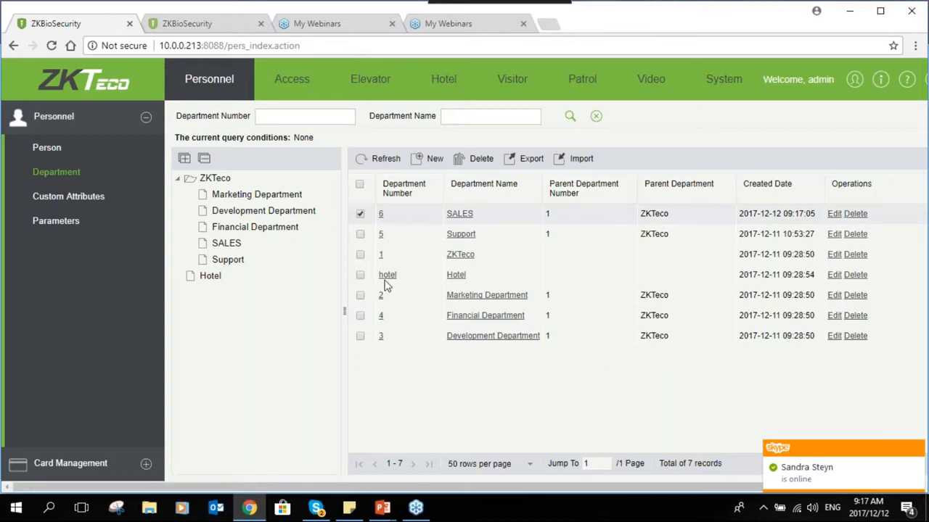
pyautogui.click(360, 275)
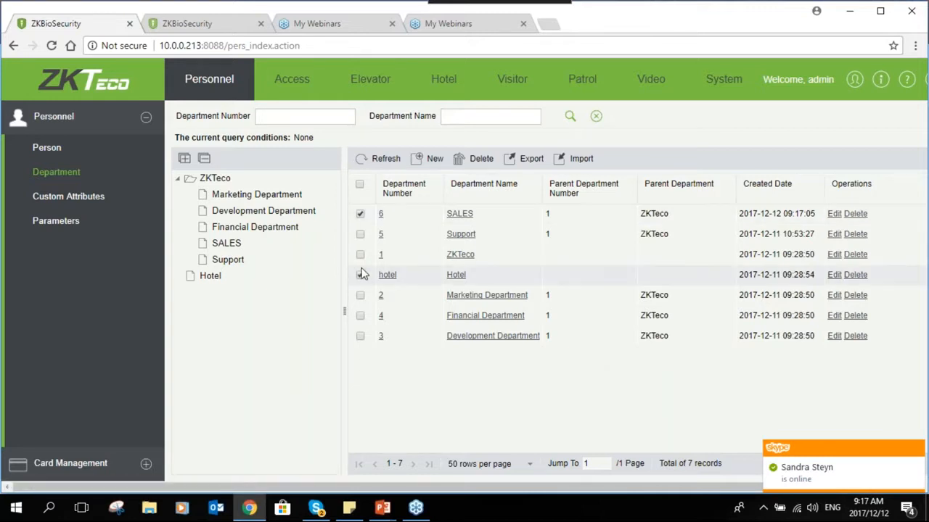
pyautogui.click(360, 213)
pyautogui.click(855, 275)
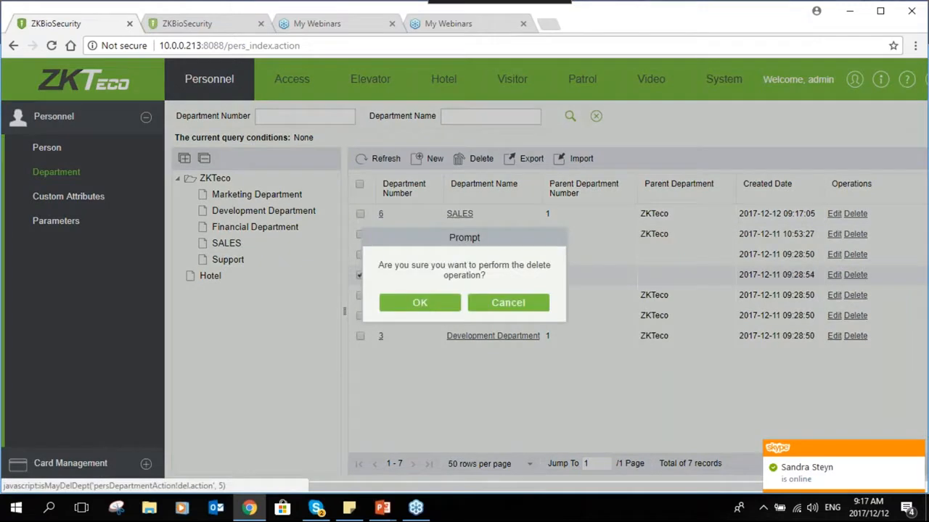
pyautogui.click(440, 303)
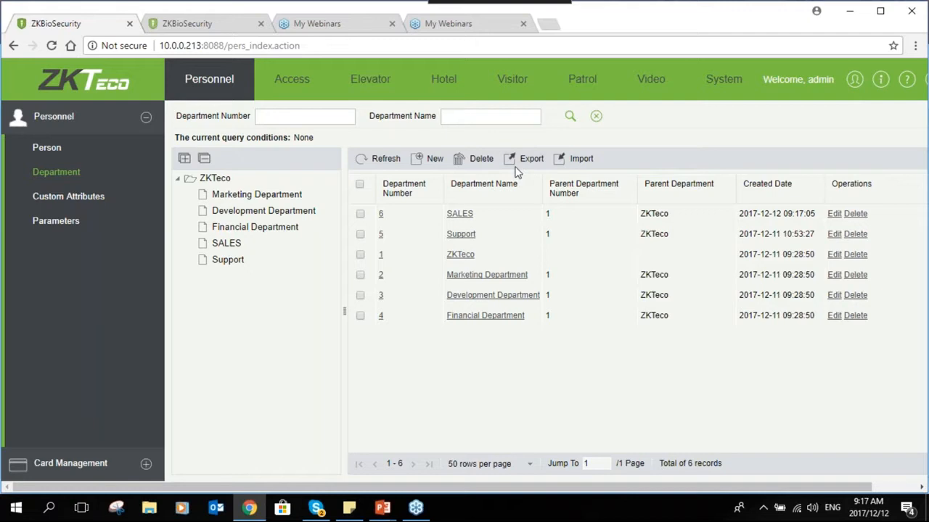
# - Cancel out of the department Import dialog and switch to the Person list
pyautogui.click(566, 163)
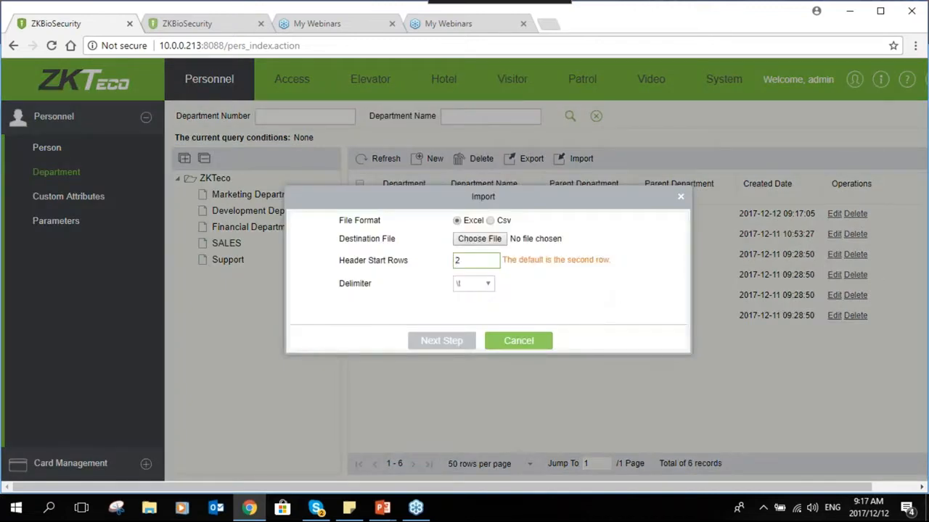
pyautogui.click(516, 341)
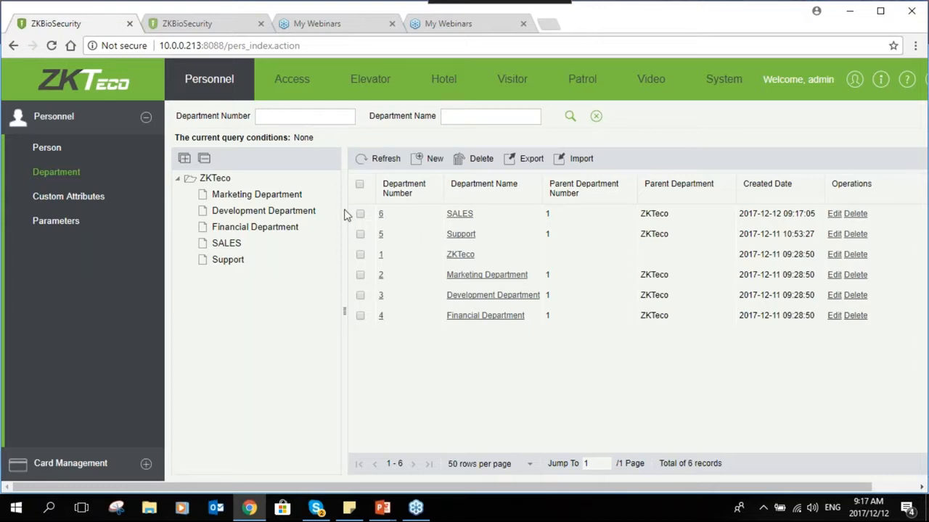
pyautogui.click(79, 156)
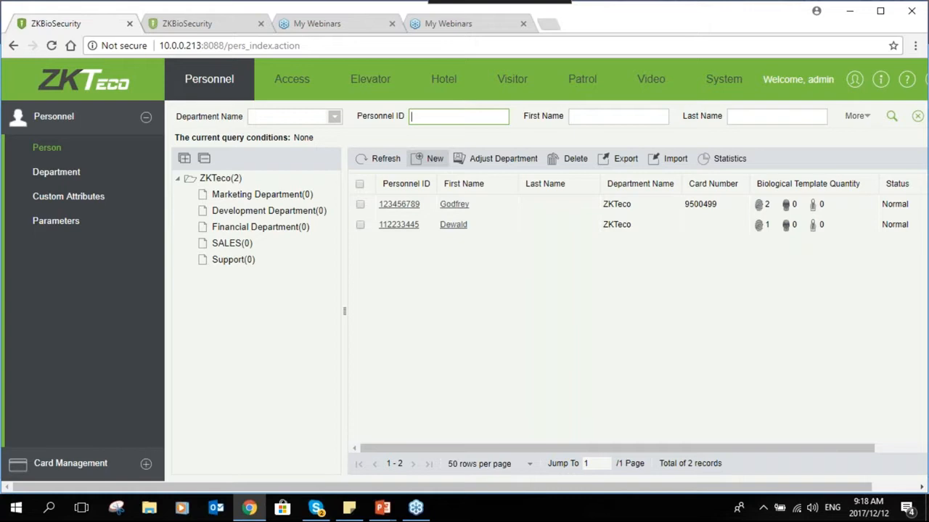
# - Start a new person with a personnel ID, the SALES department and the person's first name
pyautogui.click(430, 158)
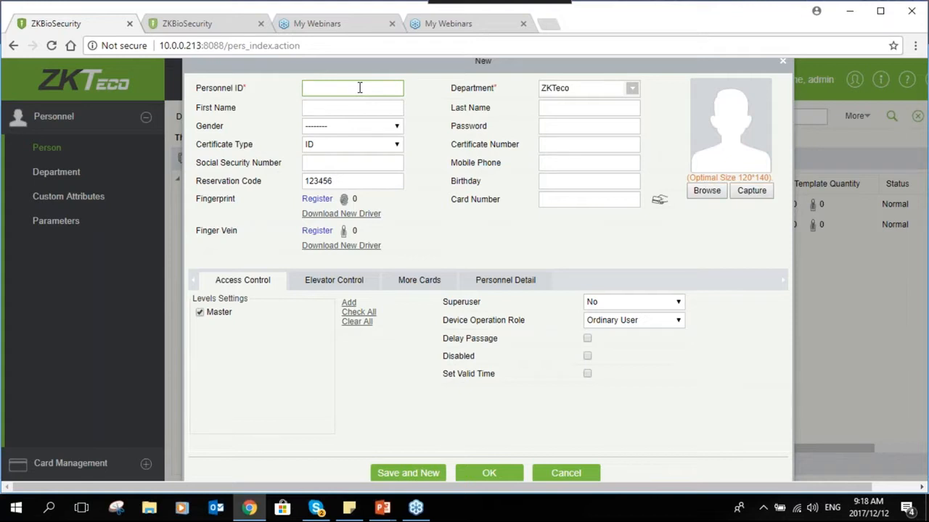
pyautogui.write('369852')
pyautogui.click(632, 87)
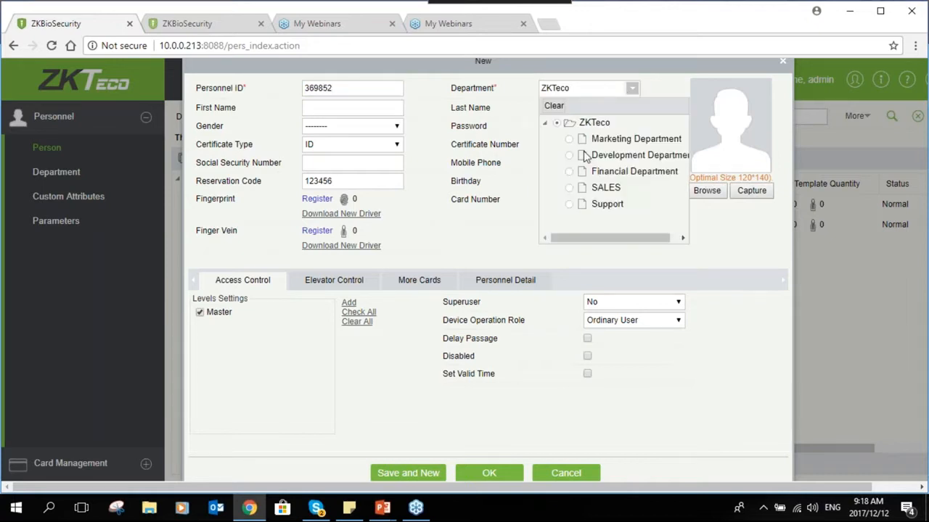
pyautogui.click(570, 188)
pyautogui.click(368, 108)
pyautogui.write('Clover')
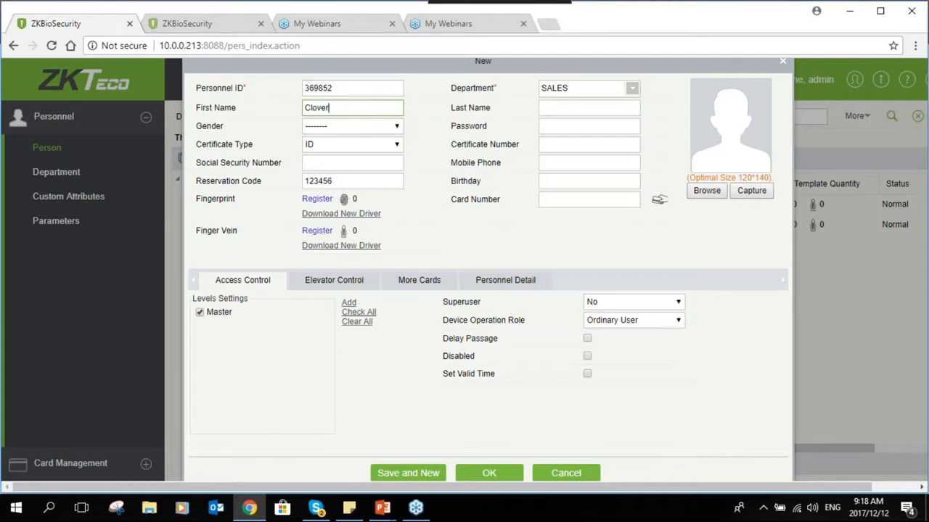
pyautogui.click(557, 106)
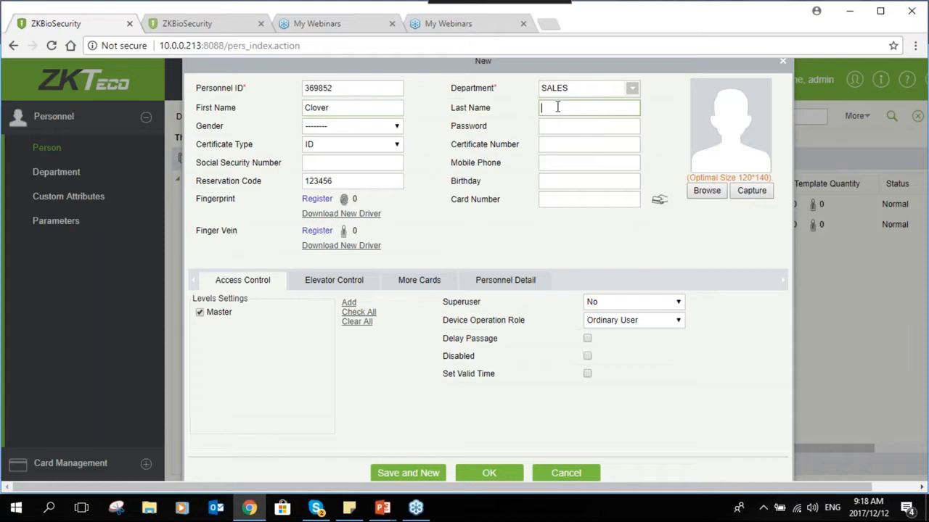
# - Set gender to Male and enter a six-character password, correcting it after the repeated-password warning
pyautogui.click(355, 126)
pyautogui.click(354, 149)
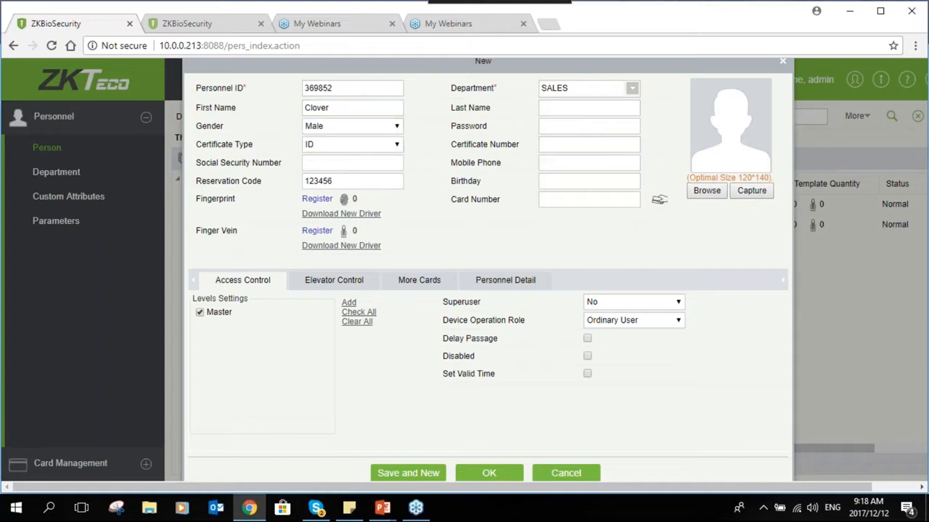
pyautogui.click(585, 129)
pyautogui.write('1')
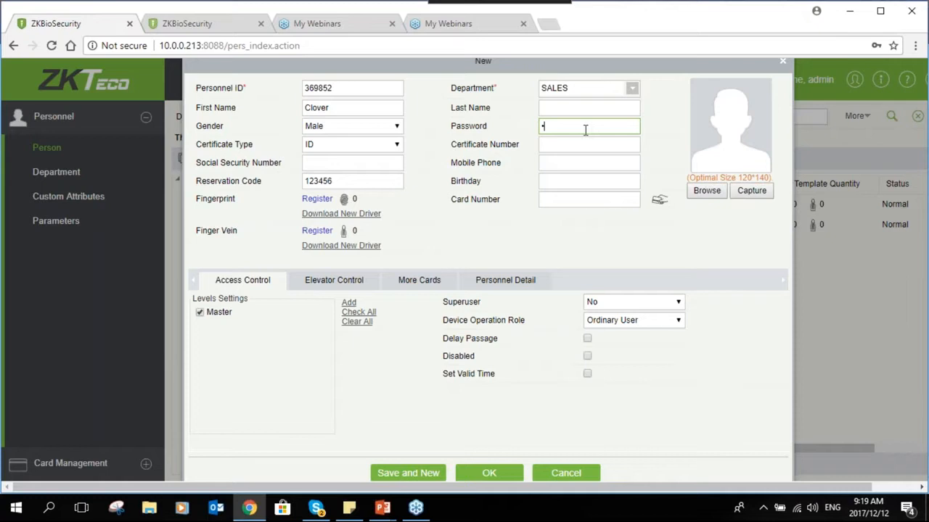
pyautogui.write('23456')
pyautogui.click(338, 161)
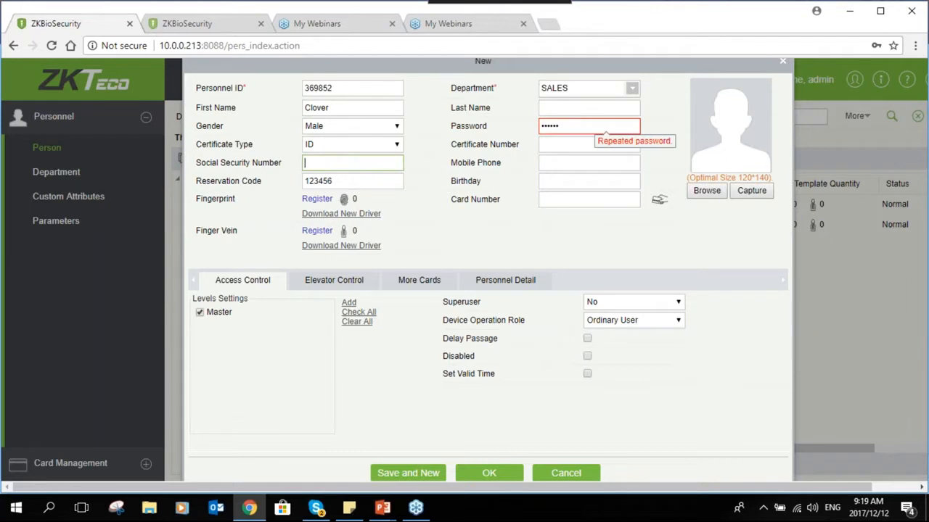
pyautogui.click(577, 128)
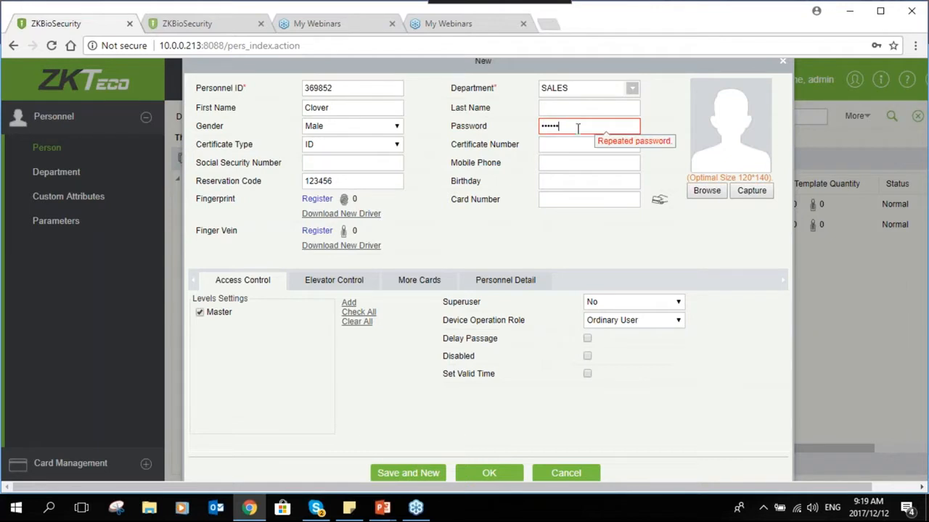
pyautogui.press('BackSpace')
pyautogui.press('BackSpace')
pyautogui.press('BackSpace')
pyautogui.write('•••')
pyautogui.click(571, 160)
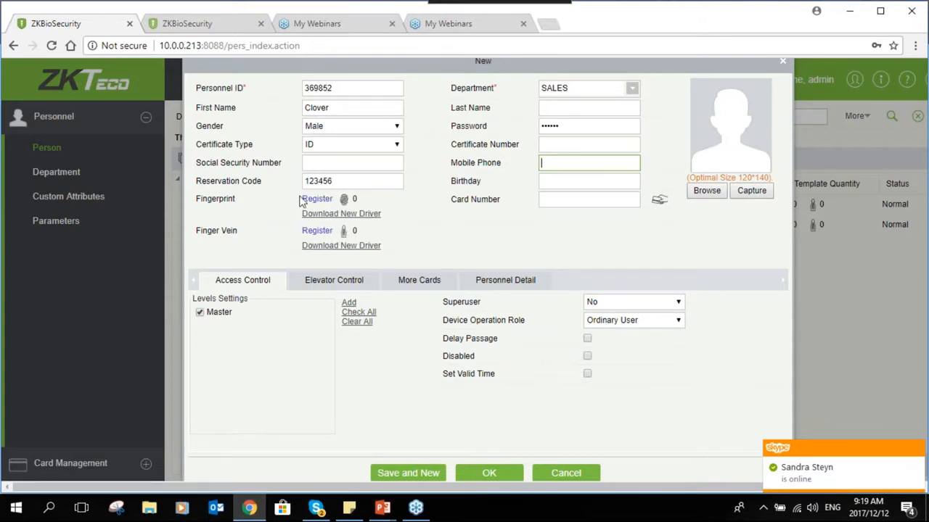
# - Enroll the left index and right little fingerprints, marking the second as a duress fingerprint
pyautogui.click(315, 203)
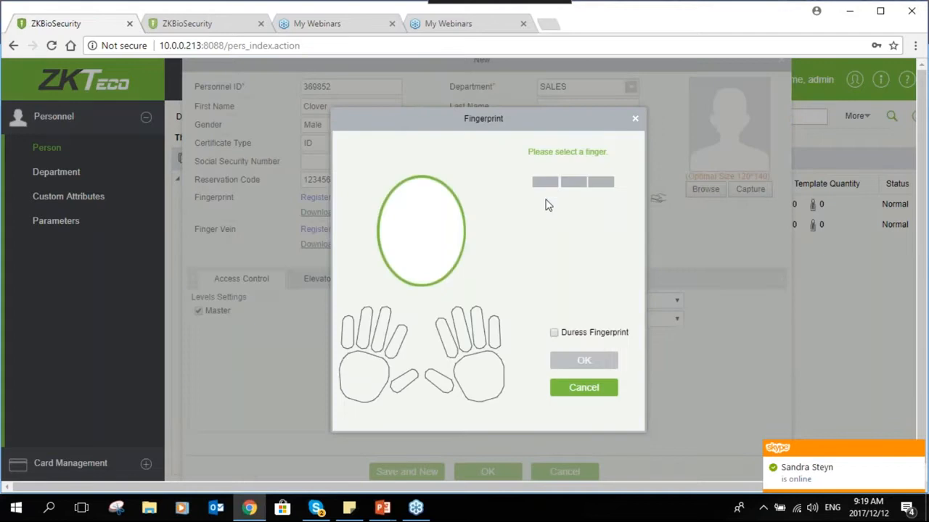
pyautogui.click(367, 328)
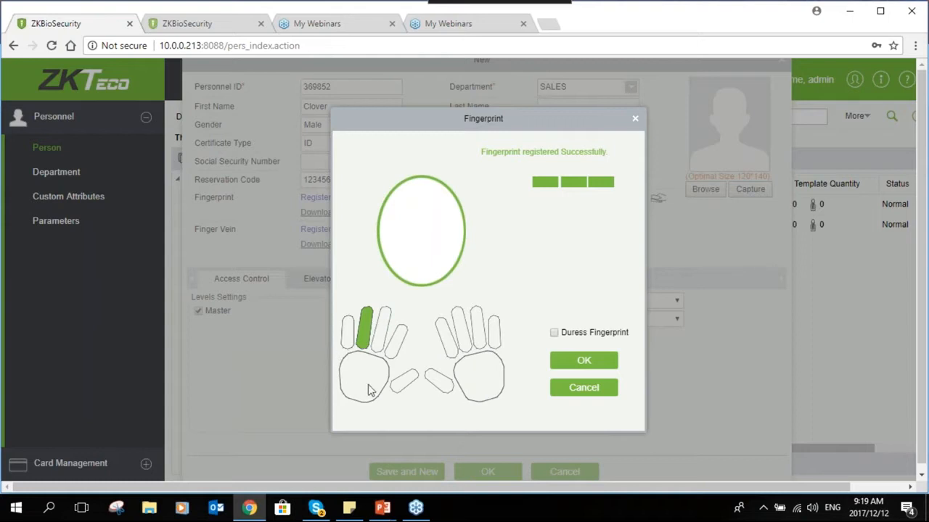
pyautogui.click(553, 336)
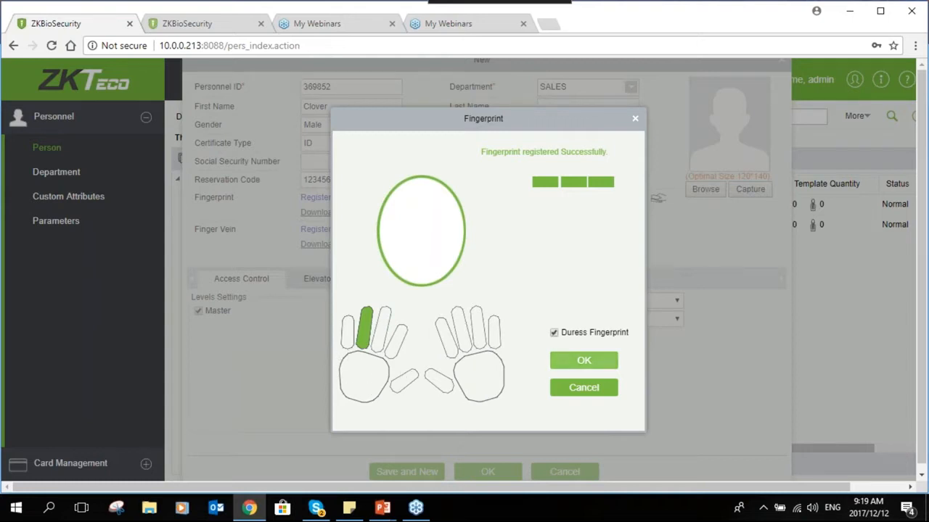
pyautogui.click(494, 333)
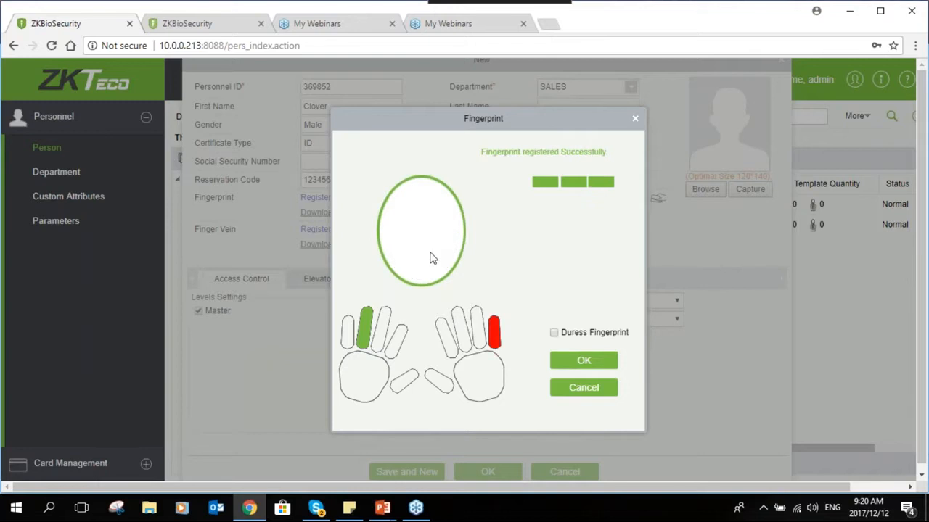
pyautogui.click(565, 359)
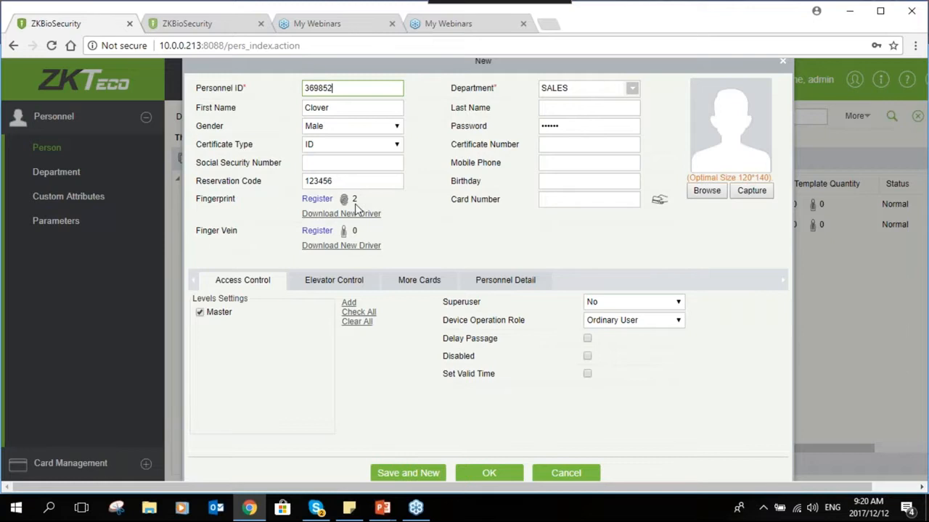
pyautogui.click(589, 199)
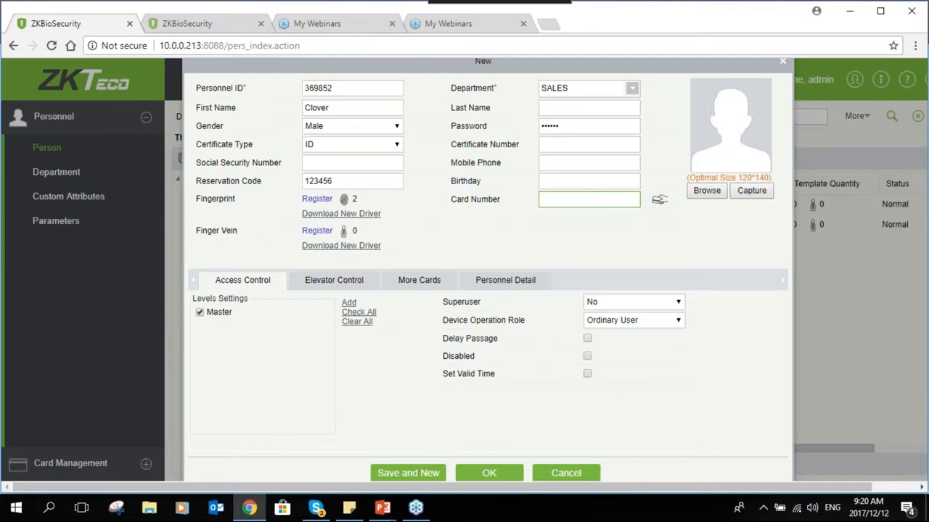
pyautogui.click(317, 231)
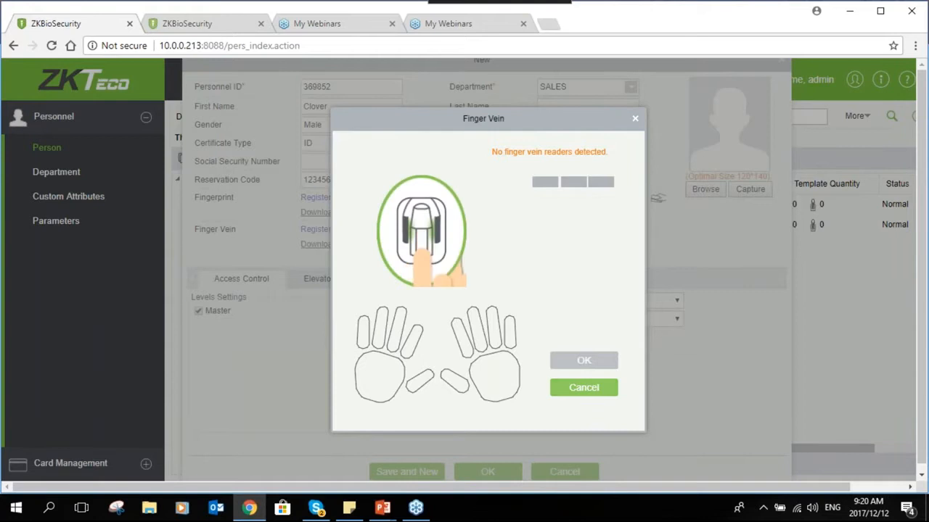
pyautogui.click(583, 387)
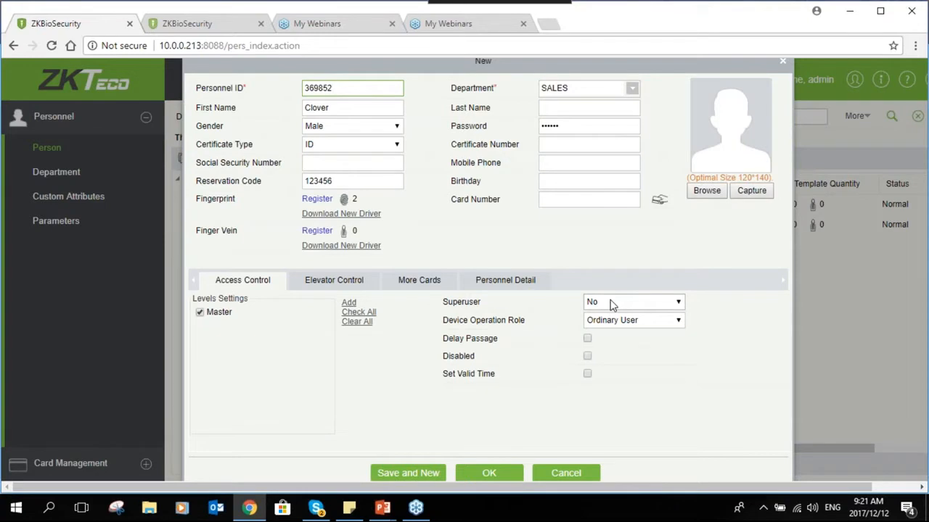
# - Leave Superuser at No, set Device Operation Role to Administrator, and keep Master access level ticked
pyautogui.click(610, 305)
pyautogui.click(613, 316)
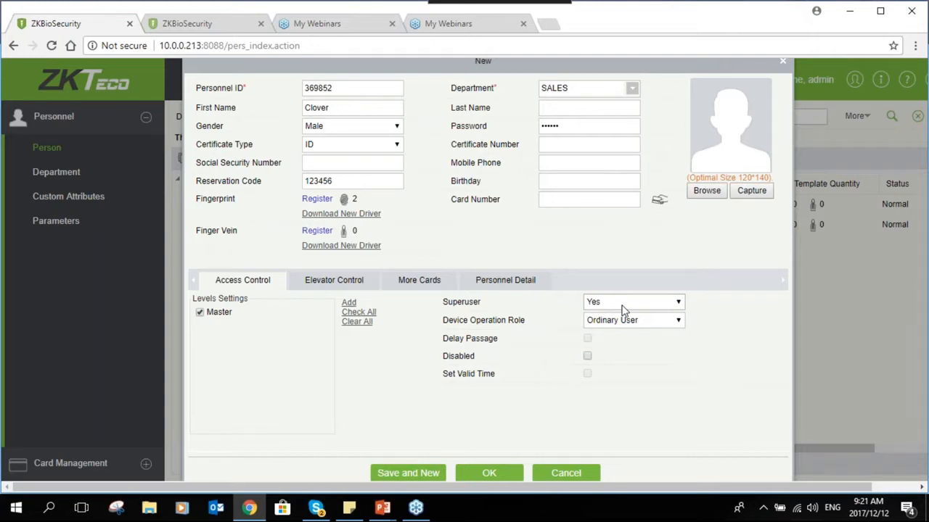
pyautogui.click(621, 304)
pyautogui.click(605, 325)
pyautogui.click(600, 324)
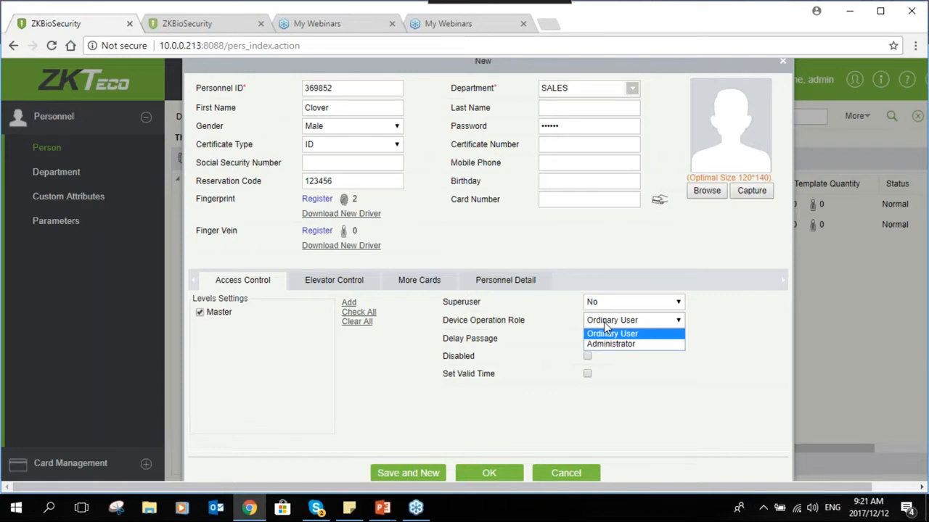
pyautogui.click(612, 346)
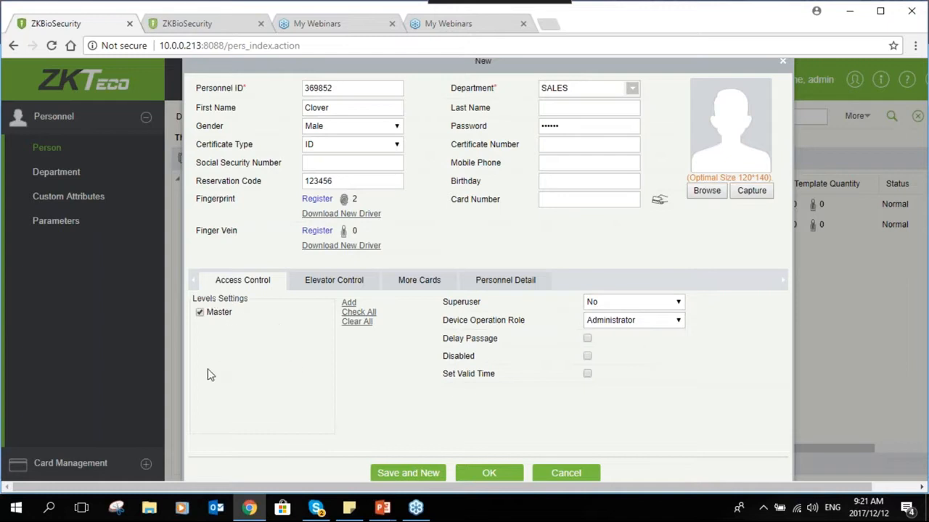
pyautogui.click(200, 313)
pyautogui.click(202, 314)
# - View Personnel Detail, then More Cards, ending with one empty Secondary Card field
pyautogui.click(499, 285)
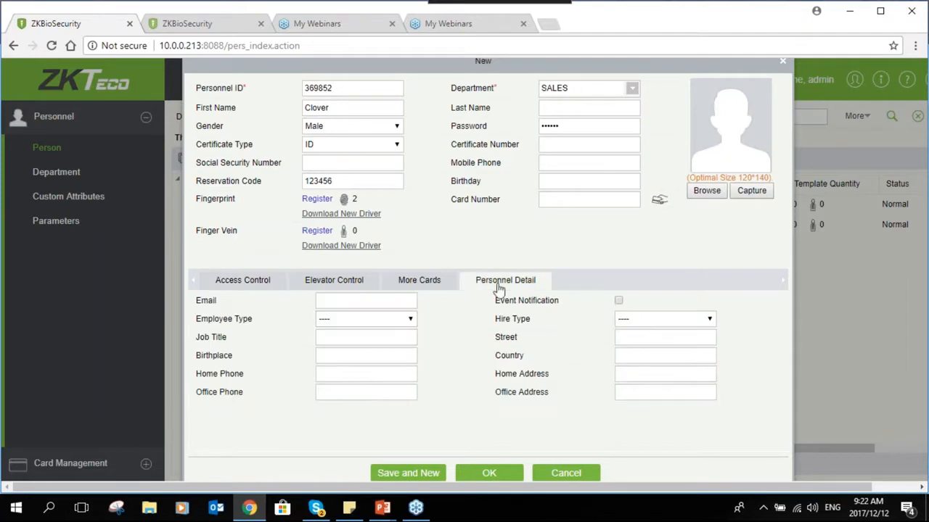
pyautogui.click(366, 391)
pyautogui.click(412, 283)
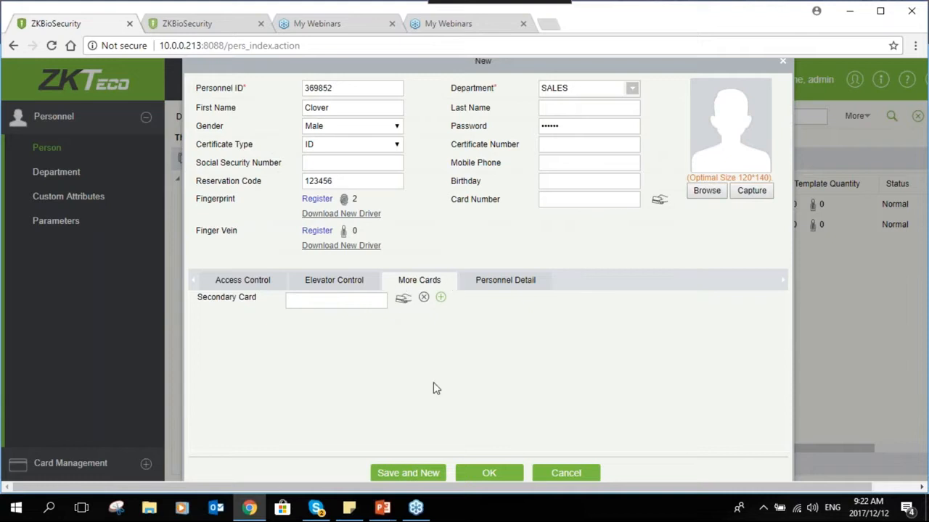
pyautogui.click(323, 305)
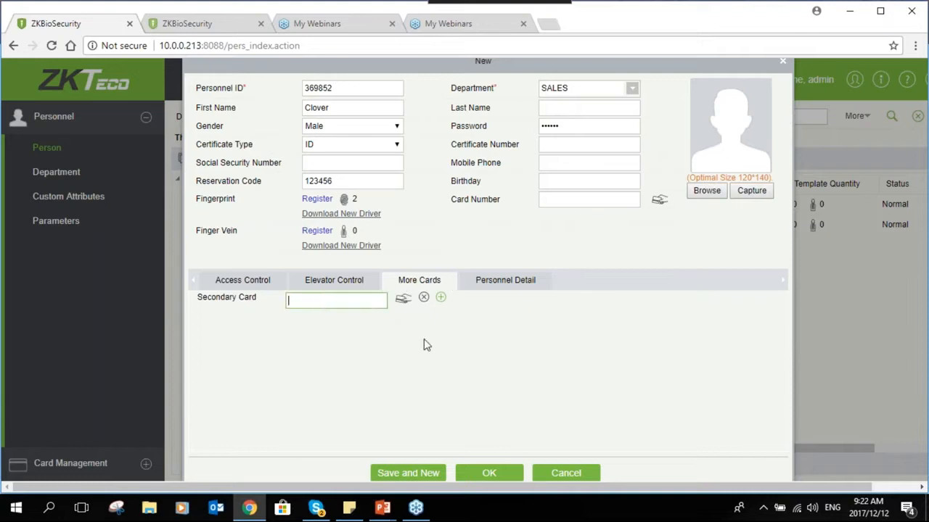
pyautogui.click(440, 299)
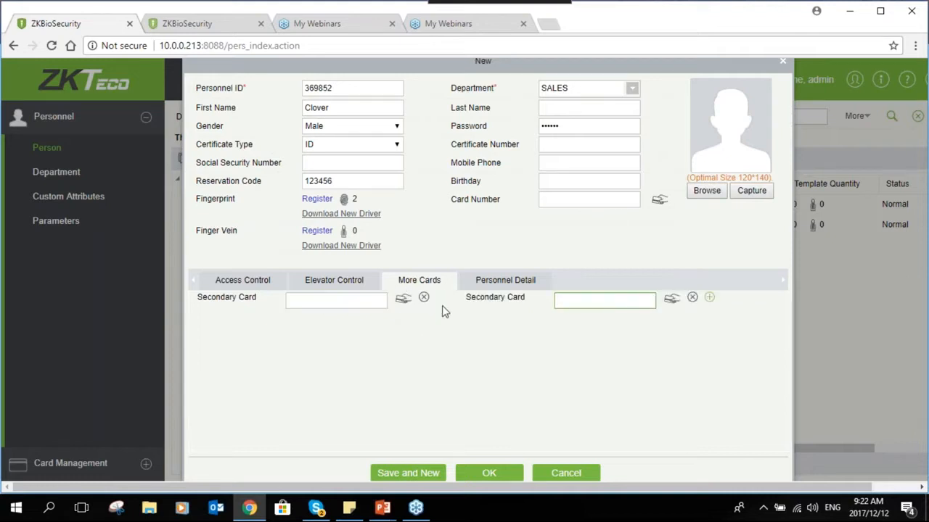
pyautogui.click(426, 299)
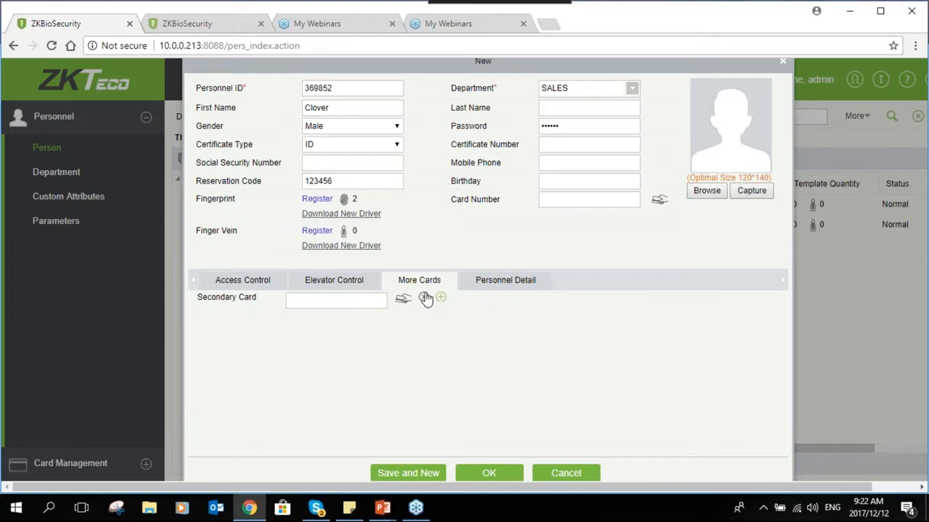
pyautogui.click(439, 301)
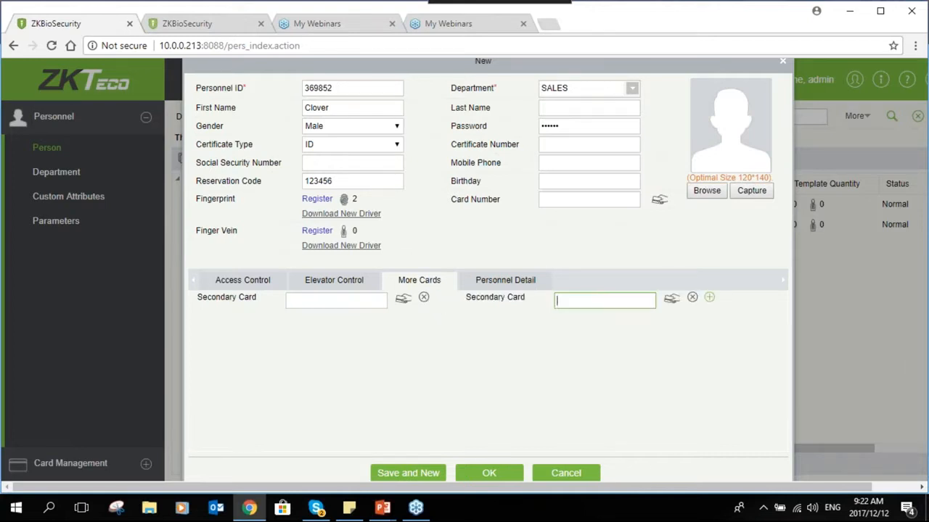
pyautogui.click(424, 298)
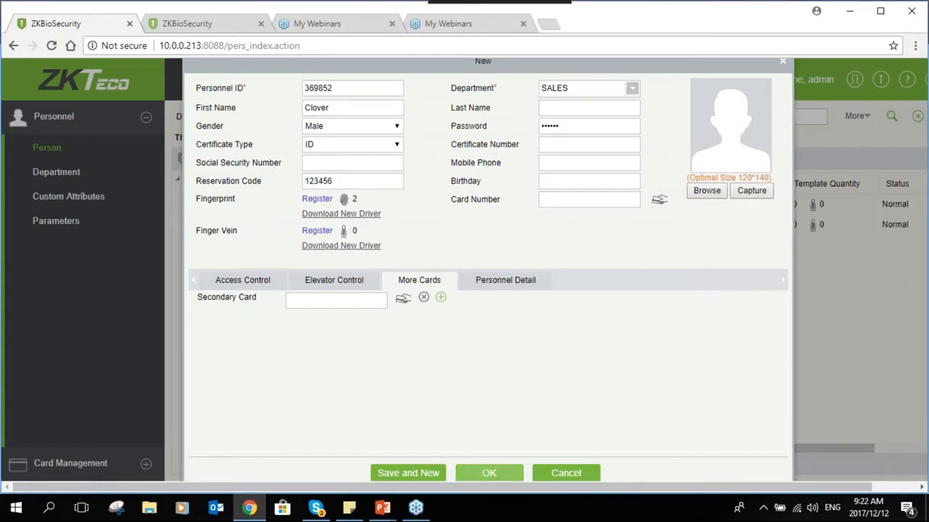
# - Save the new person record in SALES, then open the Custom Attributes list
pyautogui.click(480, 473)
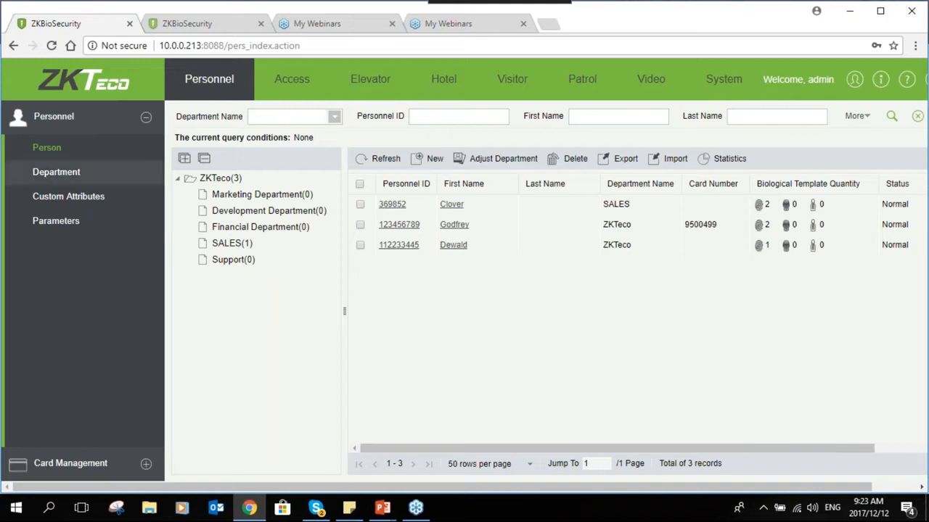
pyautogui.click(125, 203)
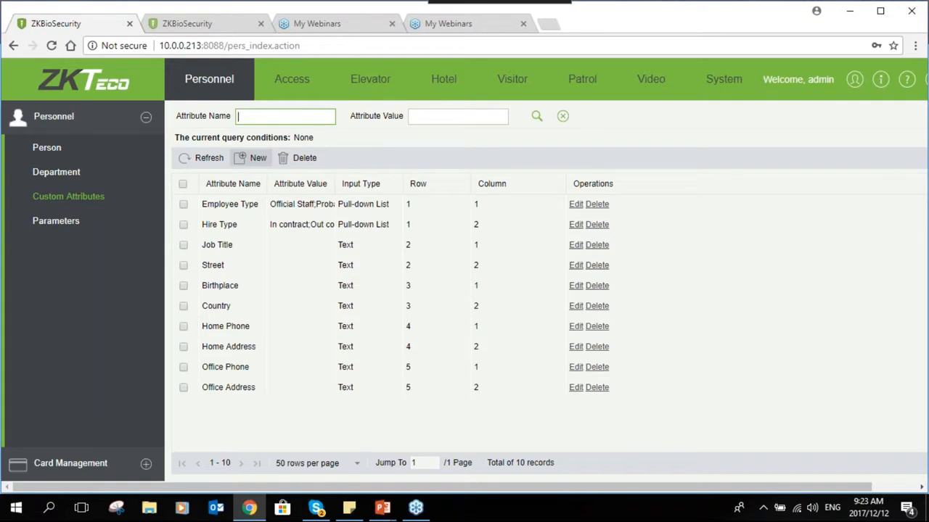
# - Create the text custom attribute 'IDENTITY NUMBER' at row 6, column 1
pyautogui.click(251, 158)
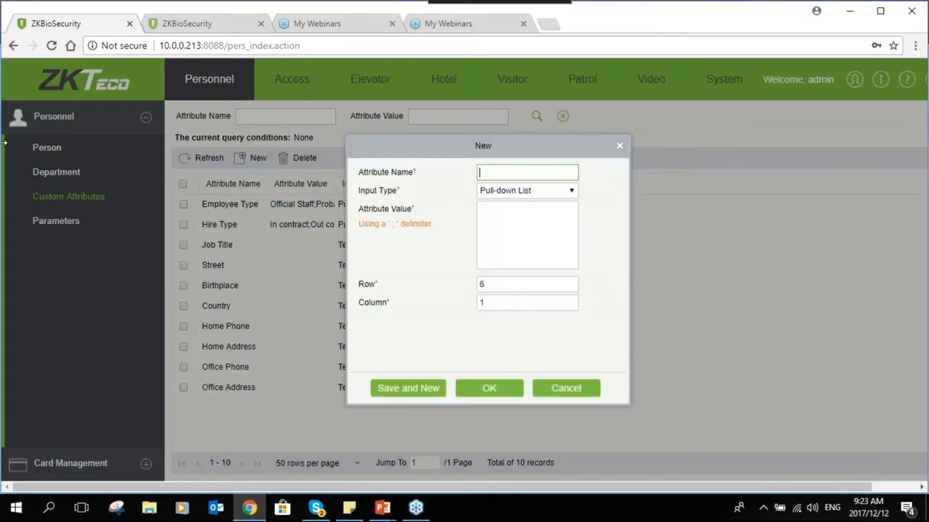
pyautogui.write('IDENTITY NUMBER')
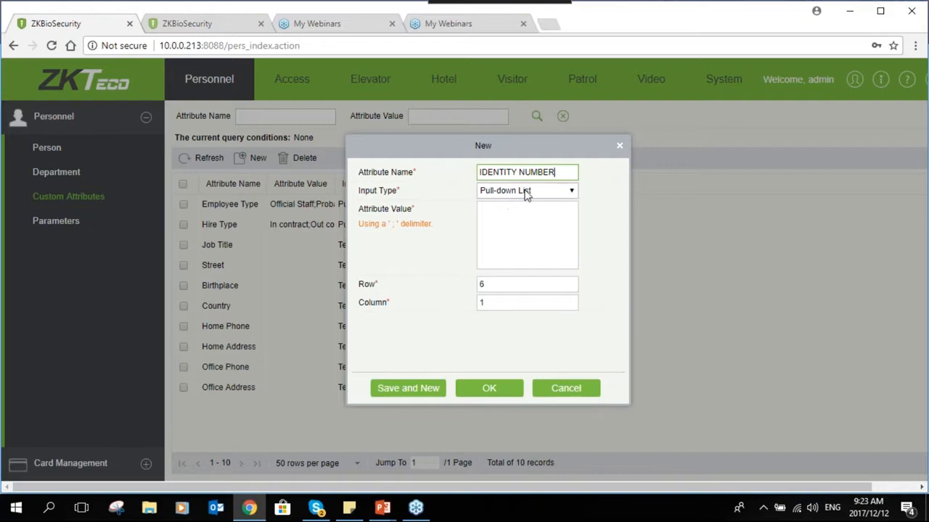
pyautogui.click(568, 196)
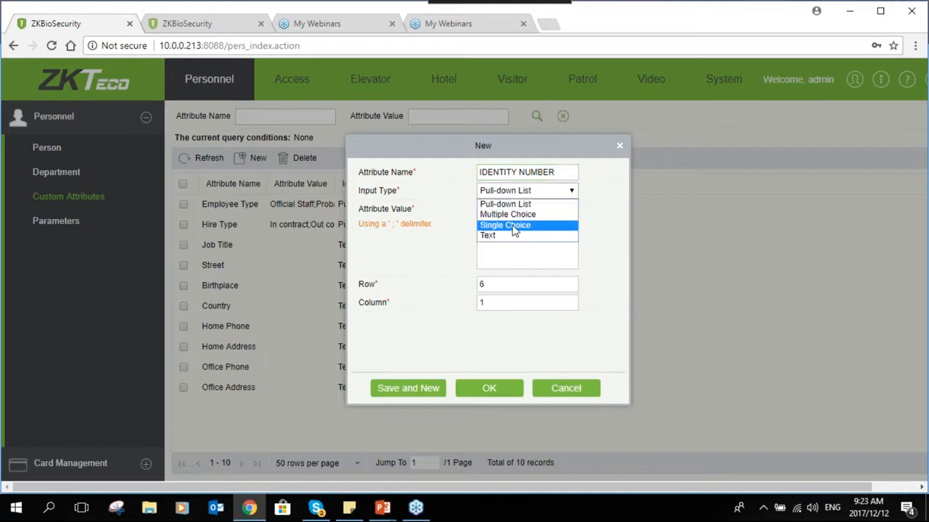
pyautogui.click(593, 281)
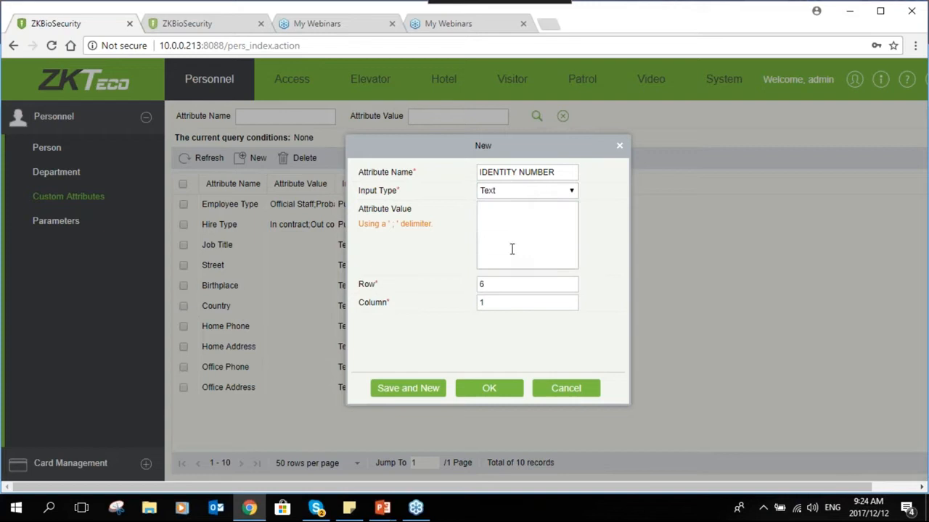
pyautogui.click(497, 285)
pyautogui.click(496, 307)
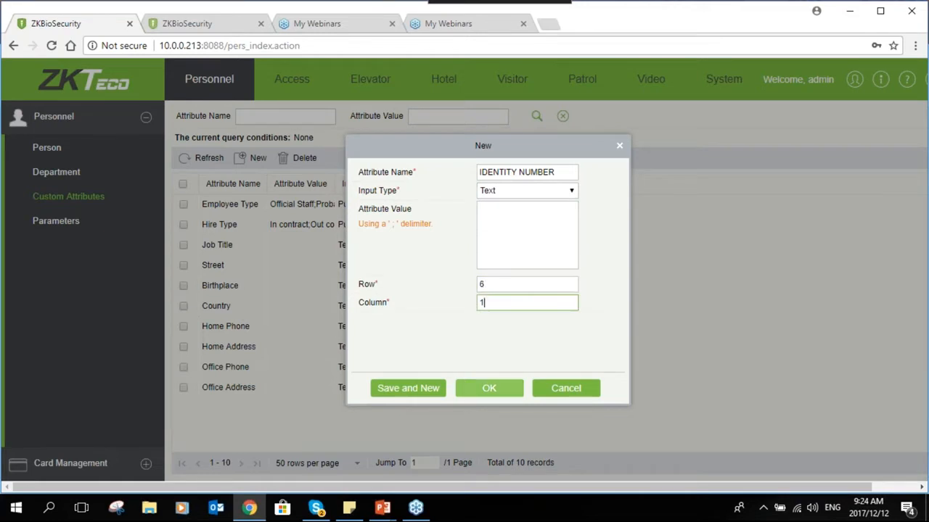
pyautogui.click(489, 388)
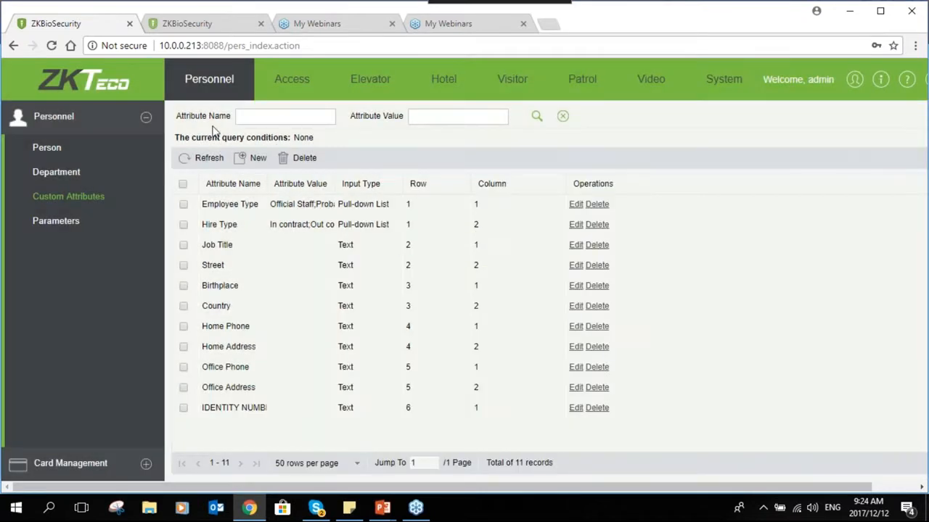
pyautogui.click(85, 156)
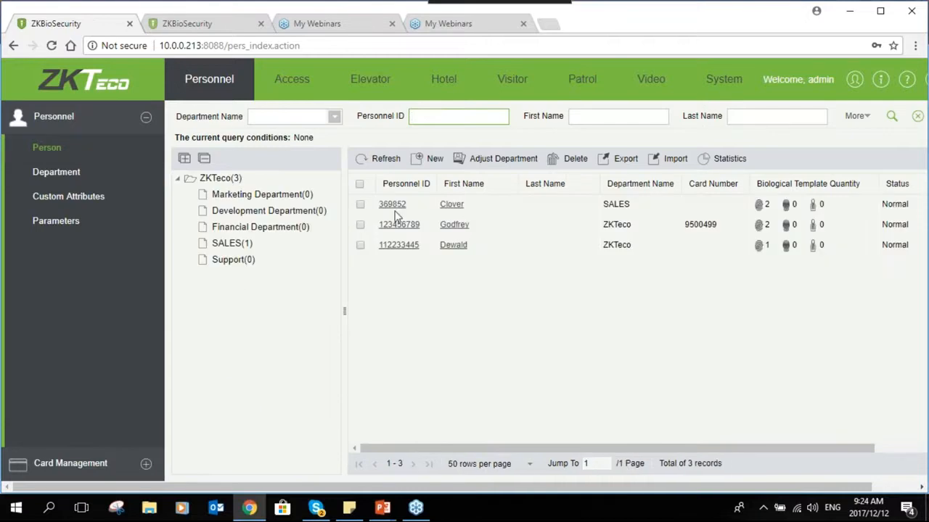
# - Check the new IDENTITY NUMBER field on the SALES employee's Personnel Detail, then close the record unchanged
pyautogui.click(391, 204)
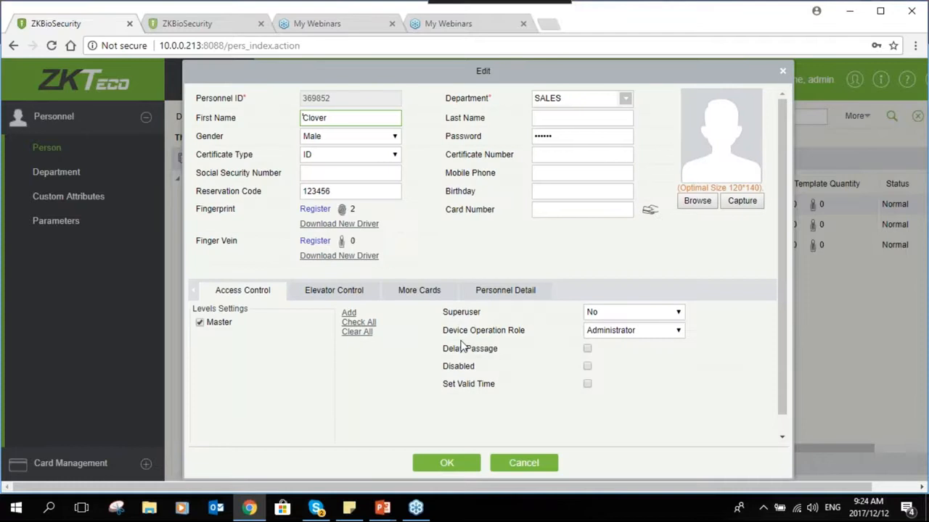
pyautogui.click(482, 294)
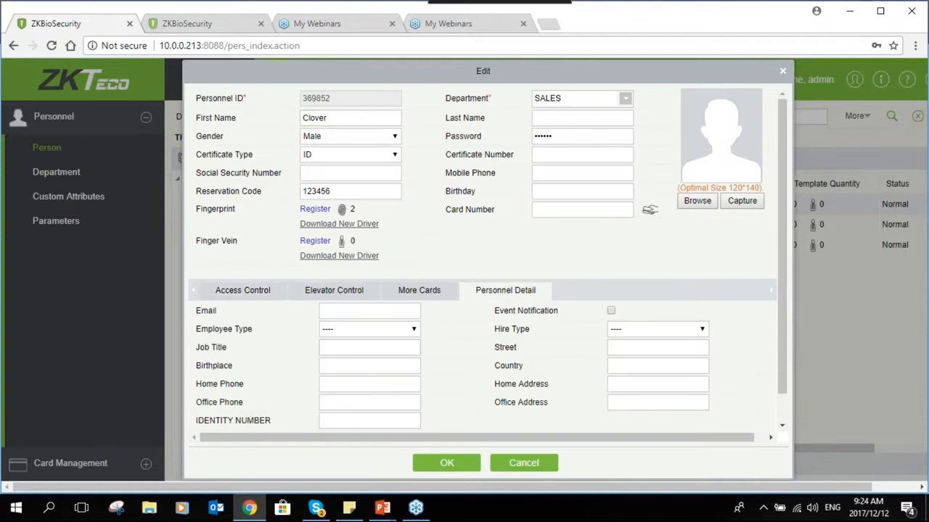
pyautogui.click(326, 423)
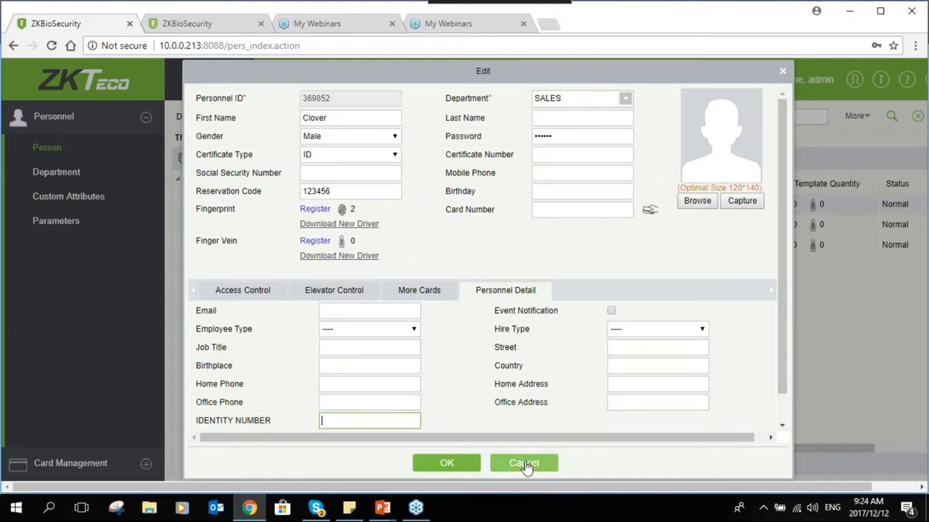
pyautogui.click(524, 464)
pyautogui.click(58, 222)
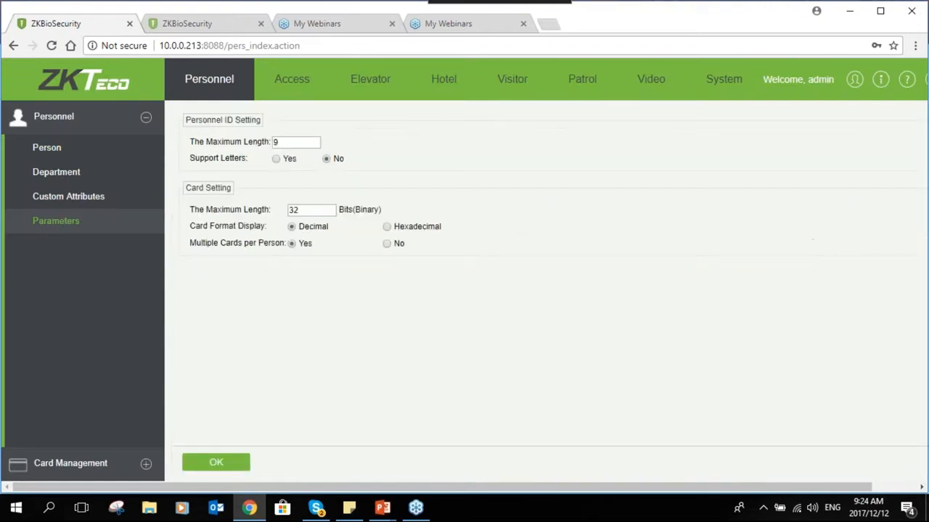
# - Set the Personnel ID maximum length to 23
pyautogui.click(295, 142)
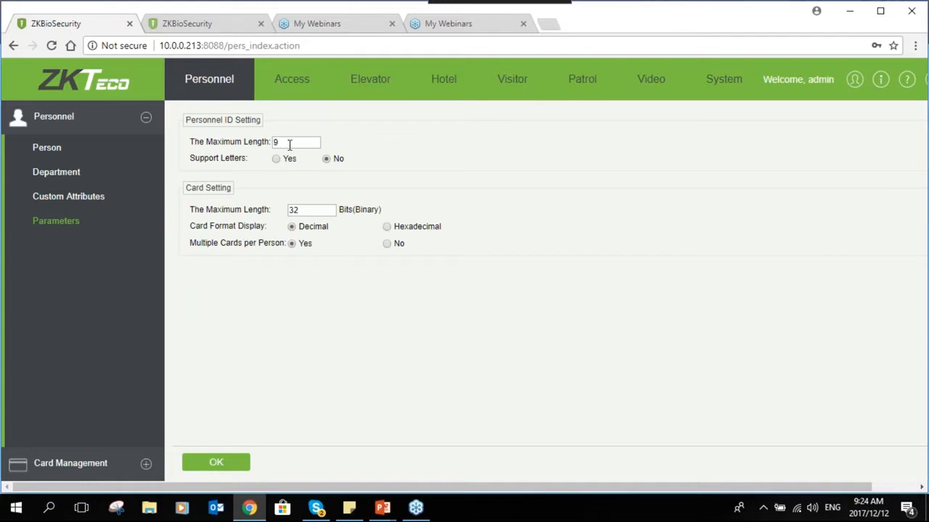
pyautogui.doubleClick(276, 142)
pyautogui.write('23')
pyautogui.click(301, 161)
# - Toggle Support Letters and Multiple Cards, ending with letters unsupported and multiple cards allowed
pyautogui.click(276, 160)
pyautogui.click(326, 159)
pyautogui.click(387, 244)
pyautogui.click(292, 244)
pyautogui.click(145, 467)
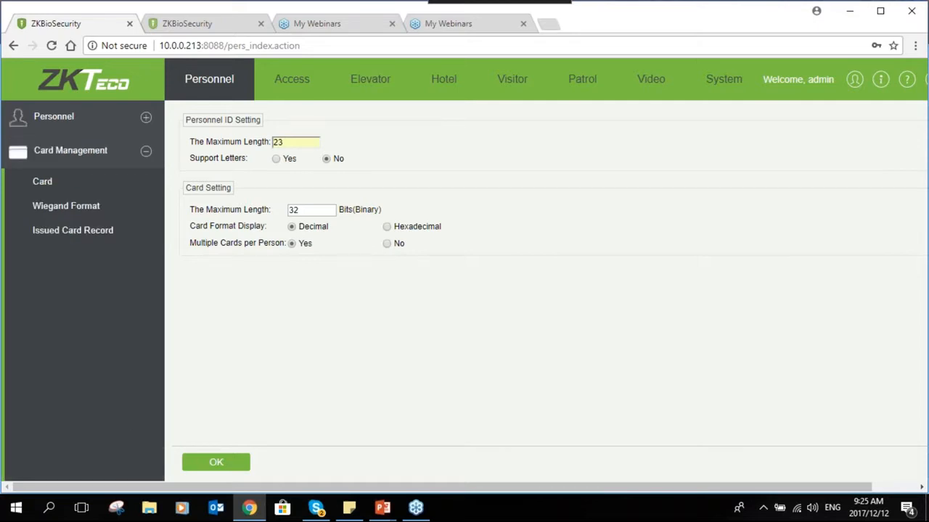
pyautogui.click(58, 193)
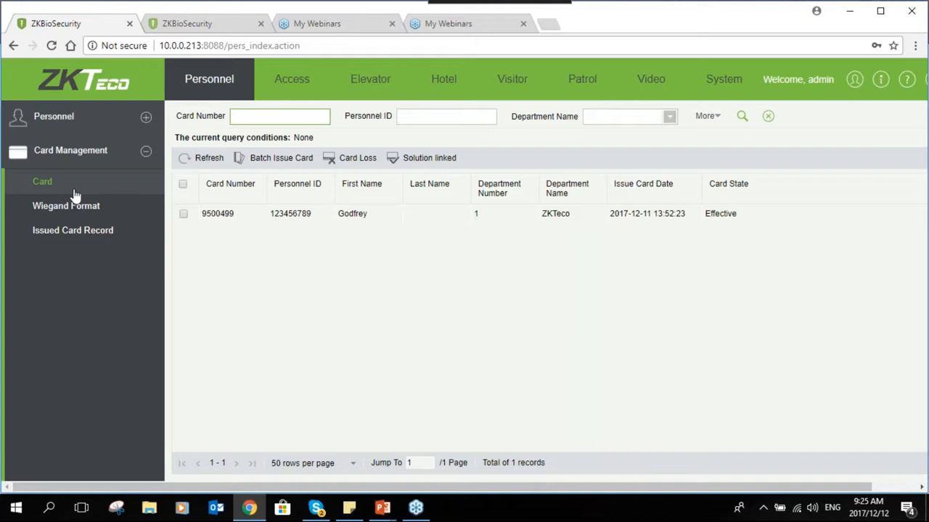
pyautogui.click(293, 162)
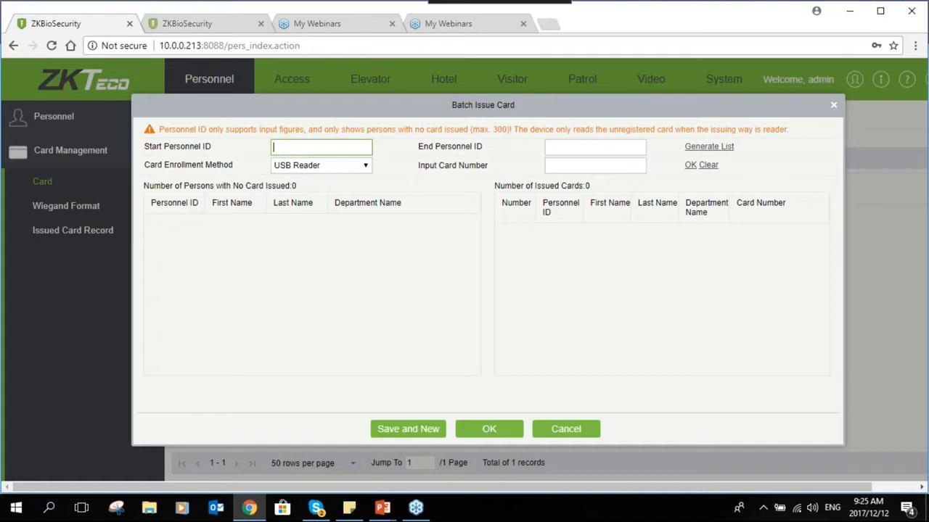
pyautogui.write('1')
pyautogui.click(556, 152)
pyautogui.write('9')
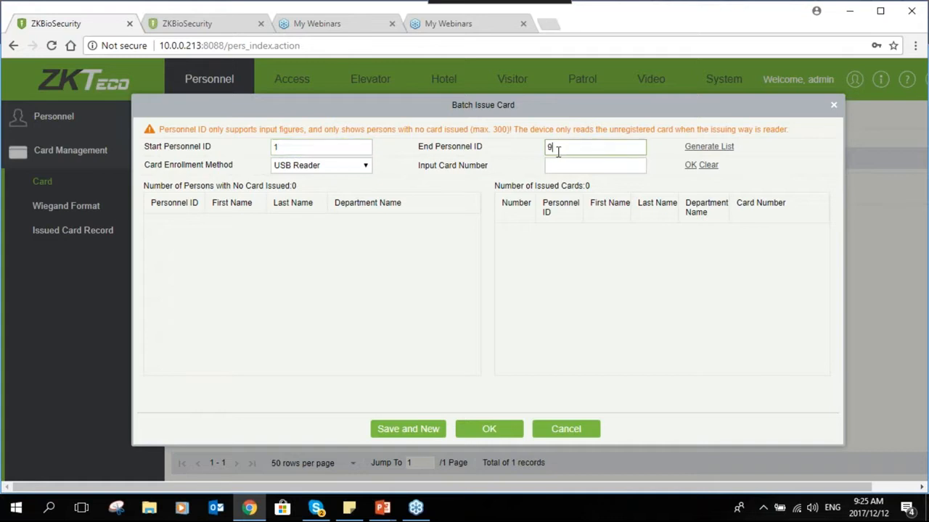
pyautogui.write('9999999')
pyautogui.click(709, 147)
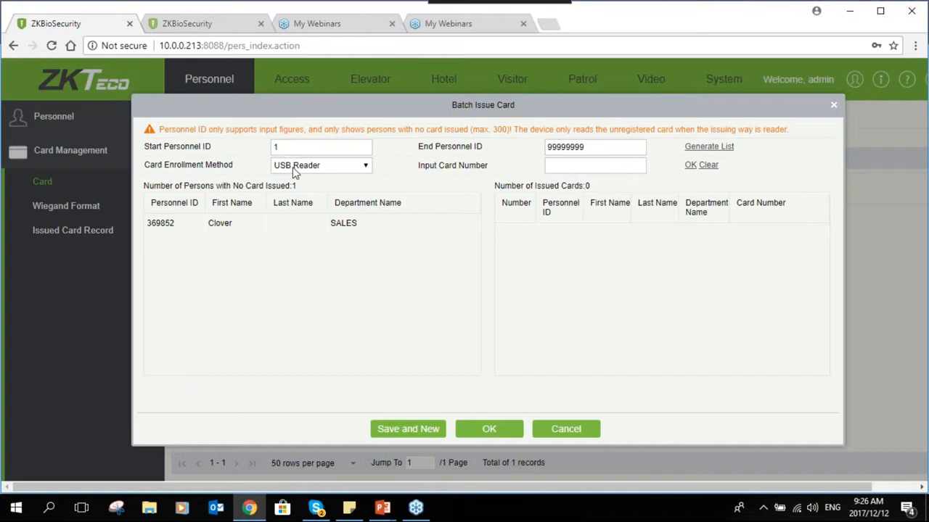
pyautogui.click(347, 168)
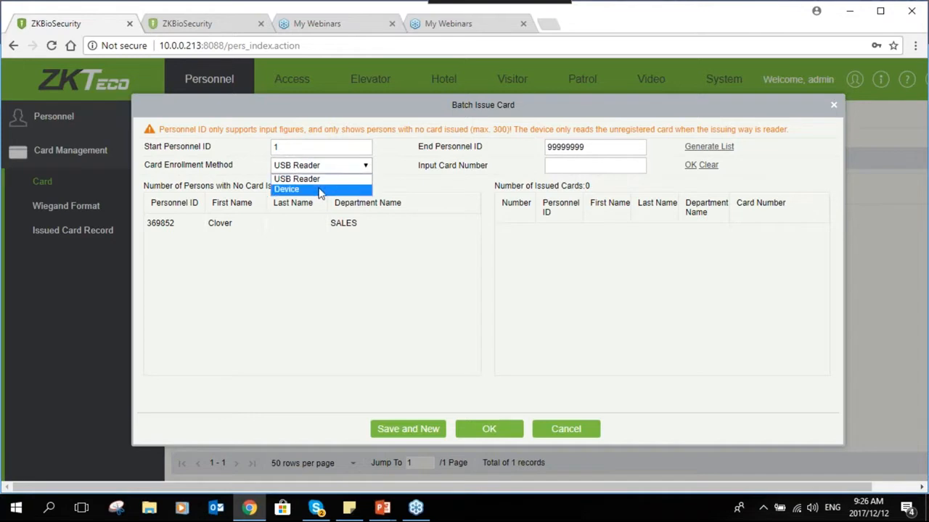
pyautogui.click(320, 190)
pyautogui.click(335, 169)
pyautogui.click(330, 177)
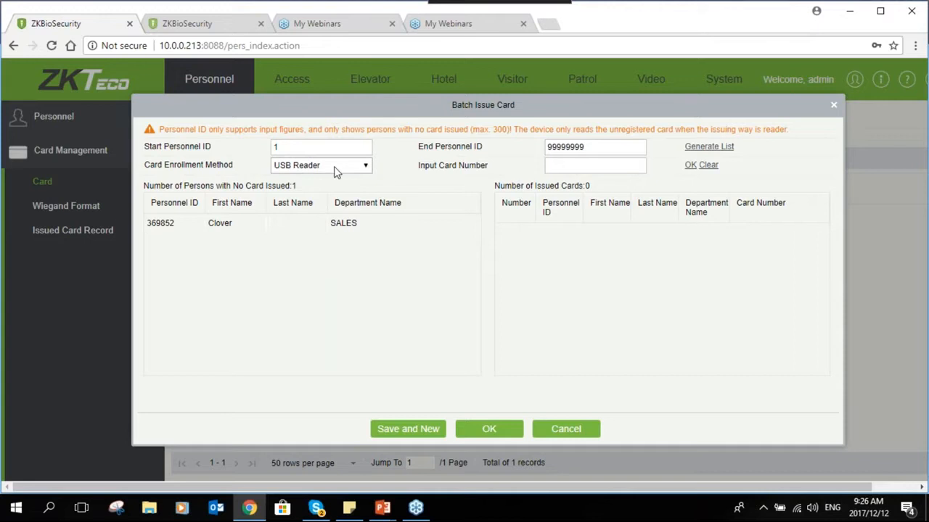
pyautogui.click(579, 167)
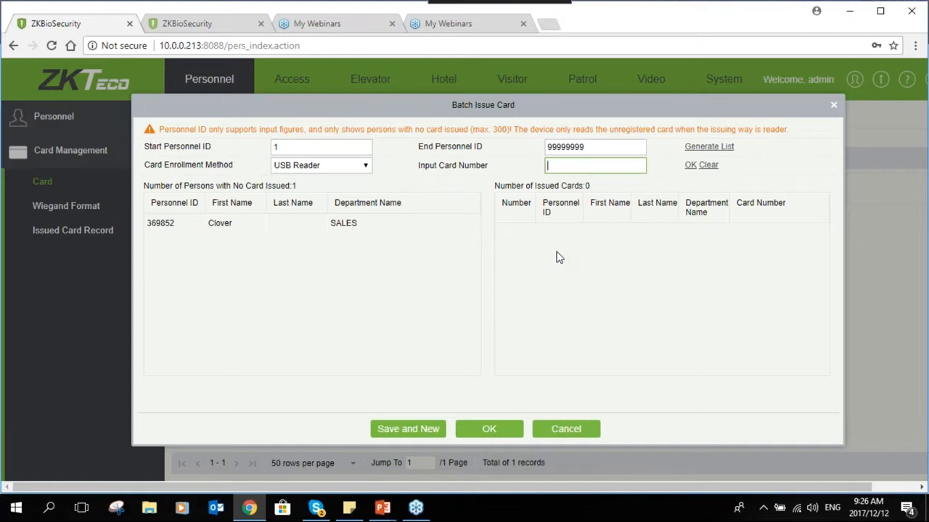
pyautogui.click(239, 229)
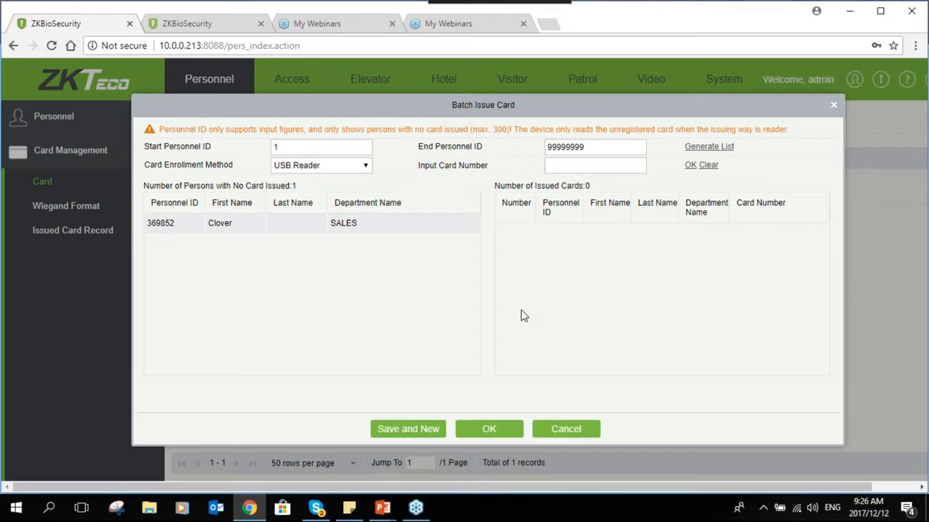
pyautogui.click(549, 434)
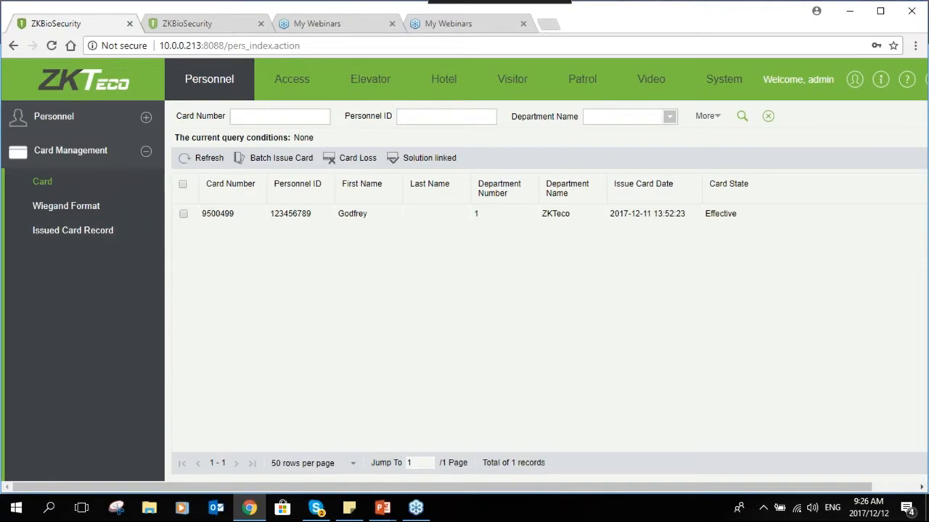
# - Collapse Card Management and switch to the Access module's Real-Time Monitoring
pyautogui.click(145, 153)
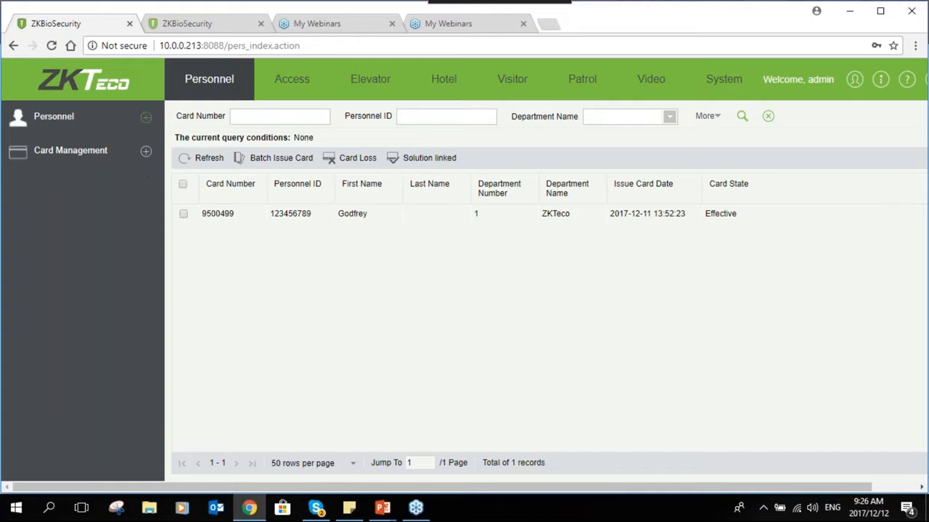
pyautogui.click(280, 88)
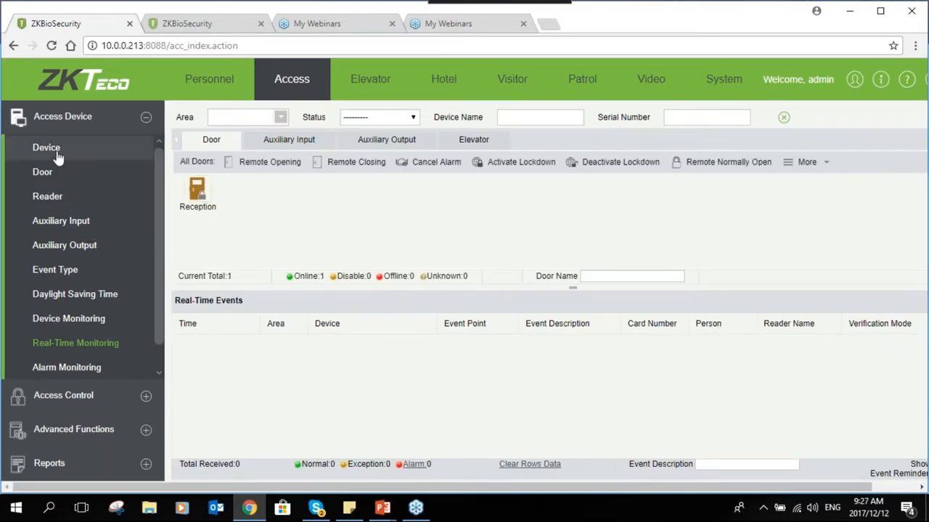
# - Delete the Reception device from the Access Device list
pyautogui.click(58, 148)
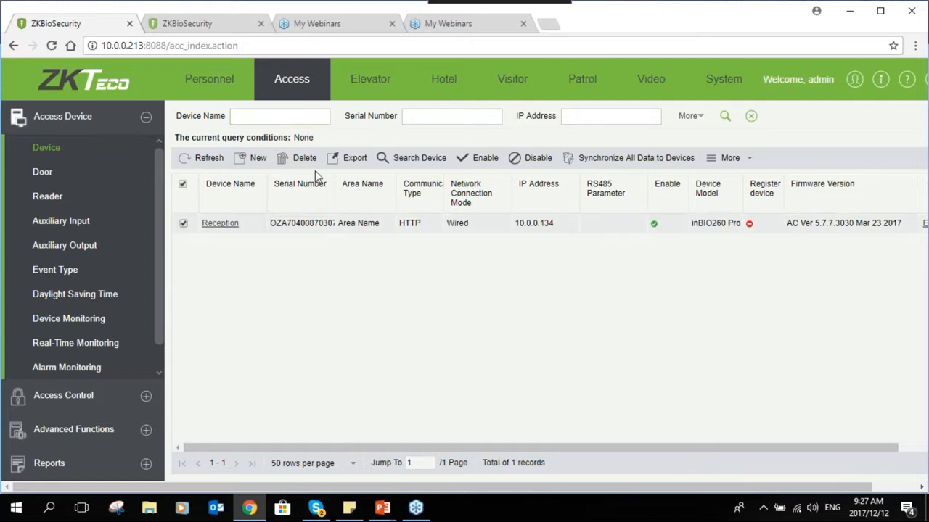
pyautogui.click(301, 158)
pyautogui.click(420, 303)
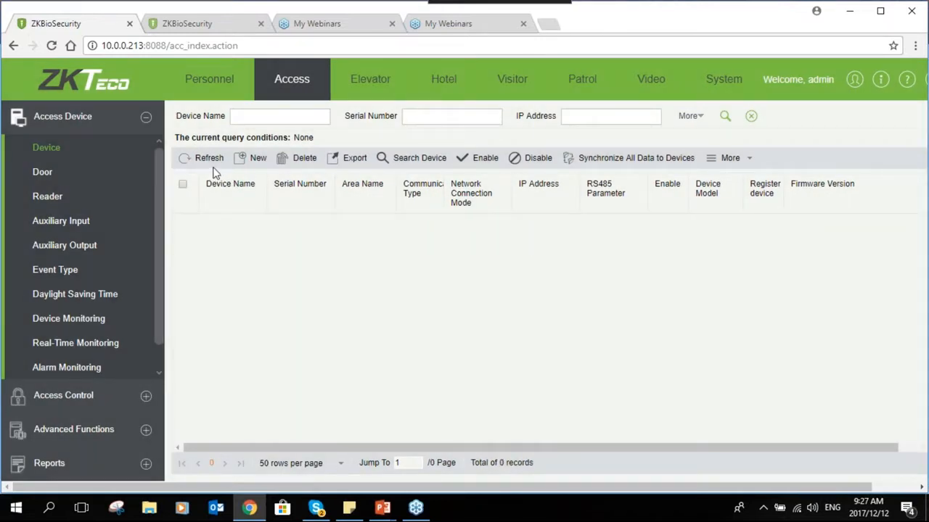
# - Search the network for controllers, finding the inBIO260 Pro at 10.0.0.134
pyautogui.click(413, 158)
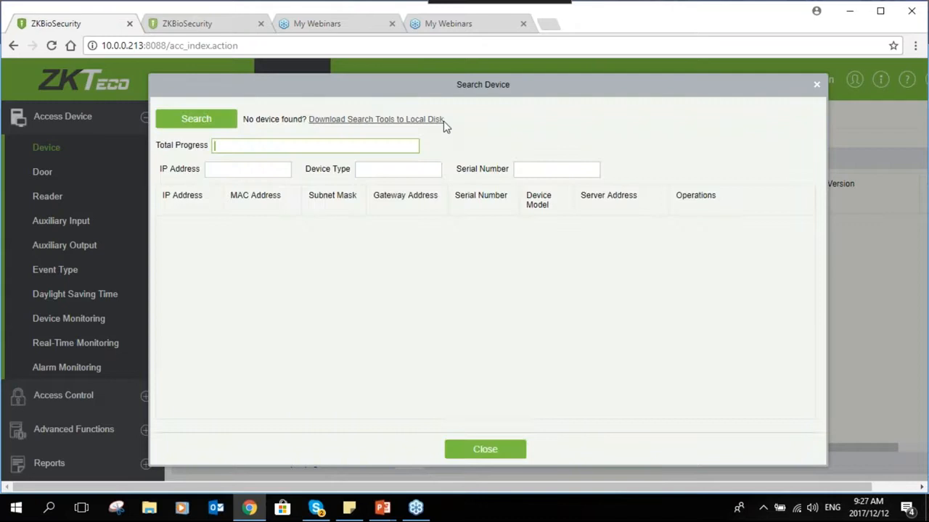
pyautogui.moveTo(476, 84); pyautogui.dragTo(472, 81)
pyautogui.click(189, 116)
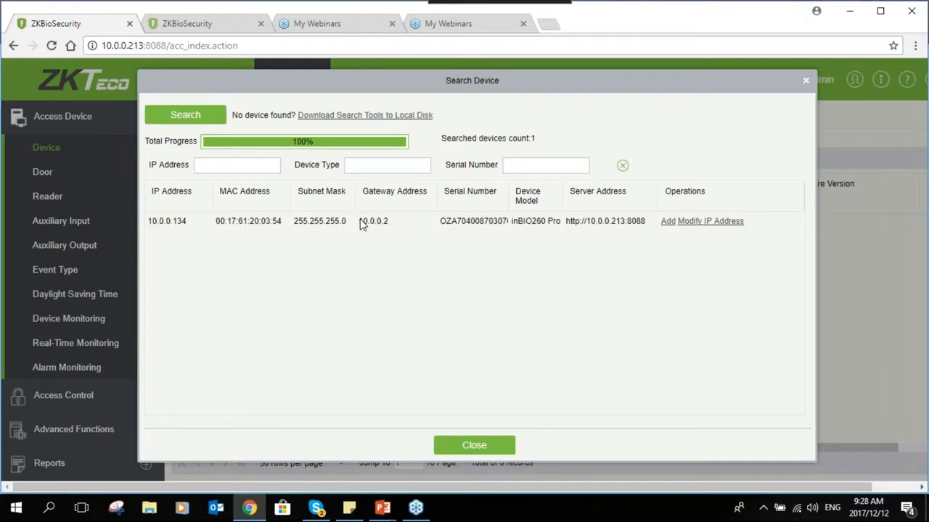
# - Start adding the 10.0.0.134 controller and review the new server address 10.0.0.213
pyautogui.click(667, 224)
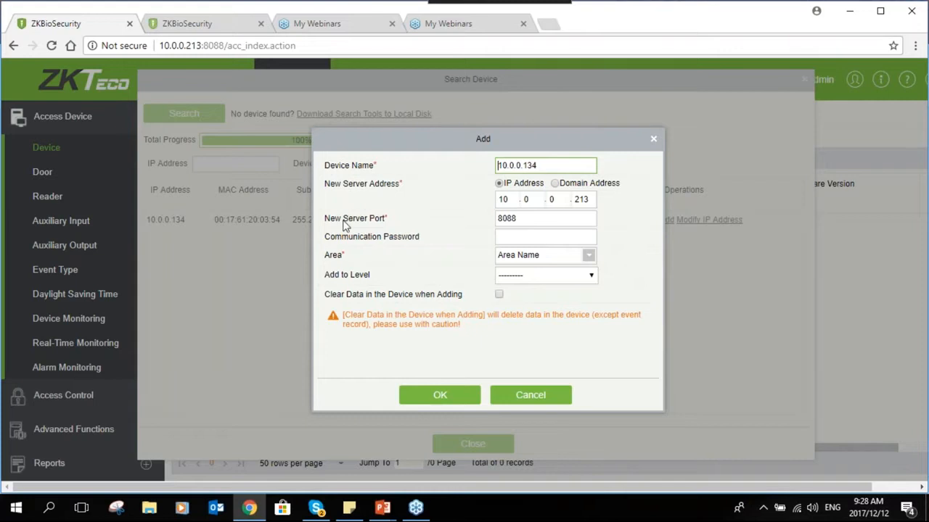
pyautogui.click(511, 200)
pyautogui.click(536, 200)
pyautogui.click(553, 200)
pyautogui.click(585, 199)
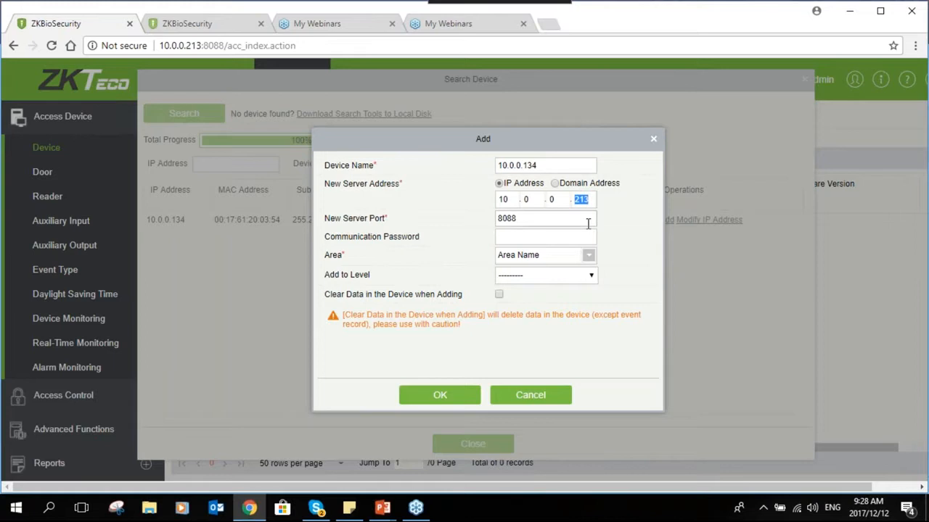
pyautogui.click(588, 199)
pyautogui.doubleClick(523, 200)
pyautogui.doubleClick(551, 201)
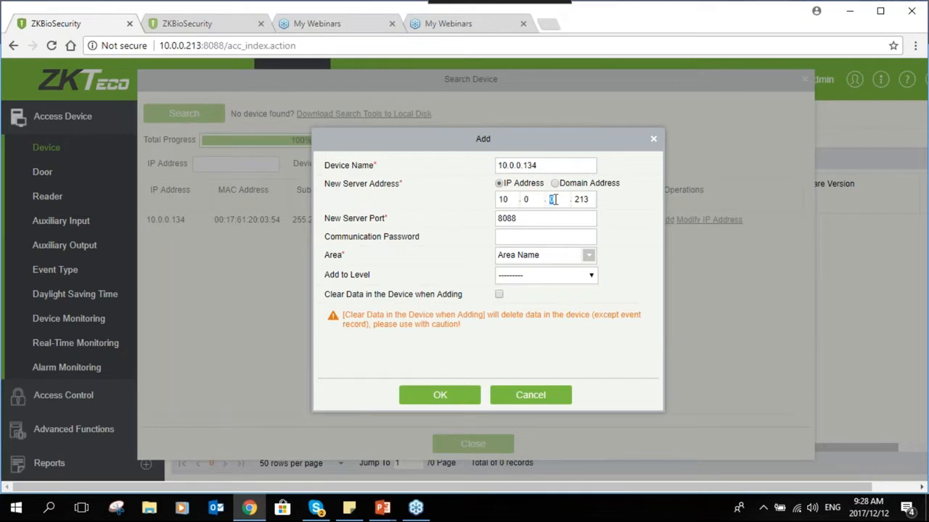
pyautogui.doubleClick(588, 200)
# - Verify the new server port is 8088
pyautogui.moveTo(517, 219); pyautogui.dragTo(500, 217)
pyautogui.click(516, 219)
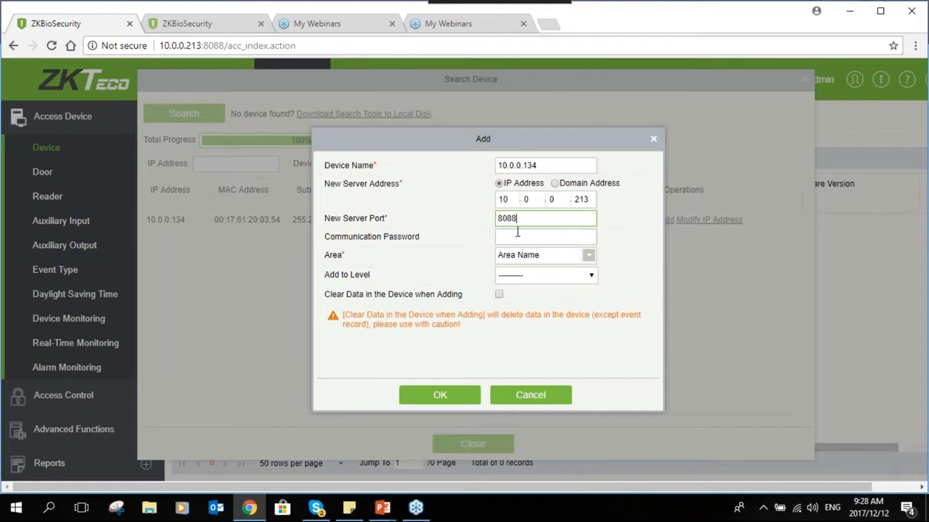
pyautogui.moveTo(553, 144); pyautogui.dragTo(529, 135)
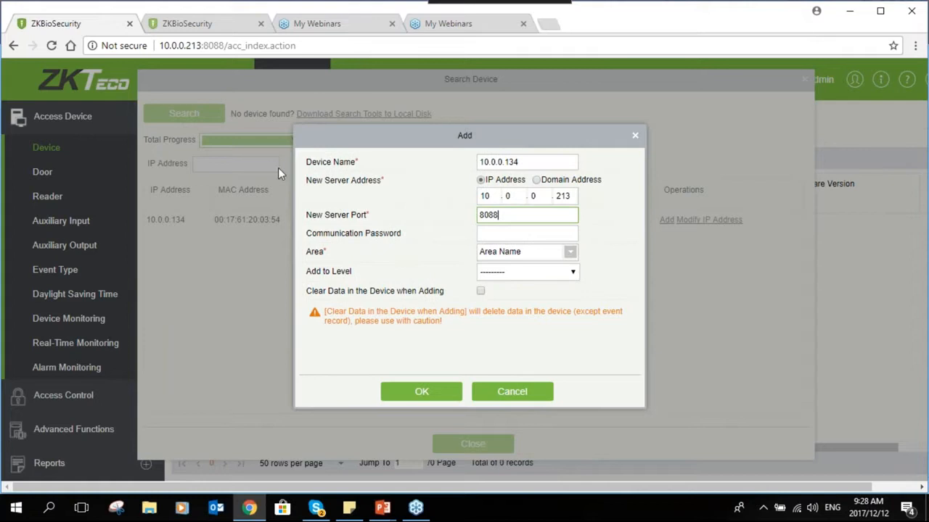
pyautogui.doubleClick(490, 213)
pyautogui.doubleClick(214, 45)
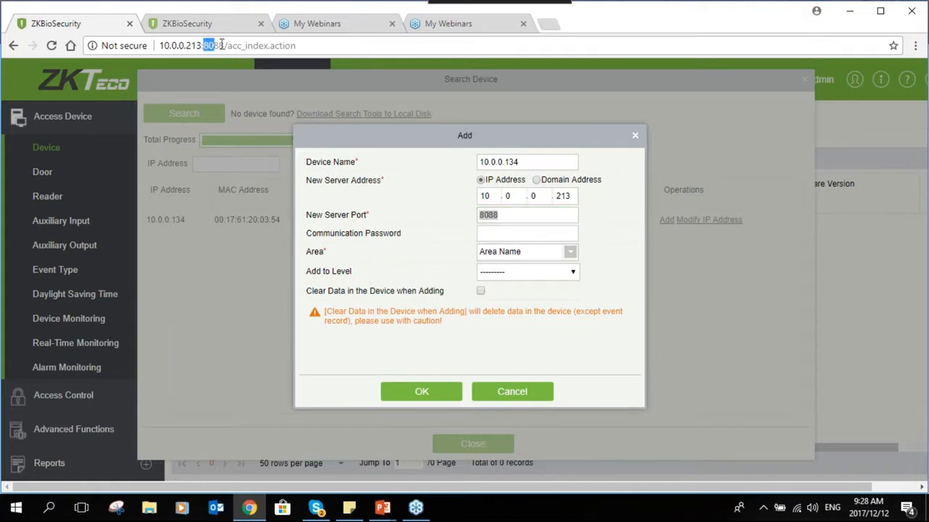
pyautogui.click(506, 216)
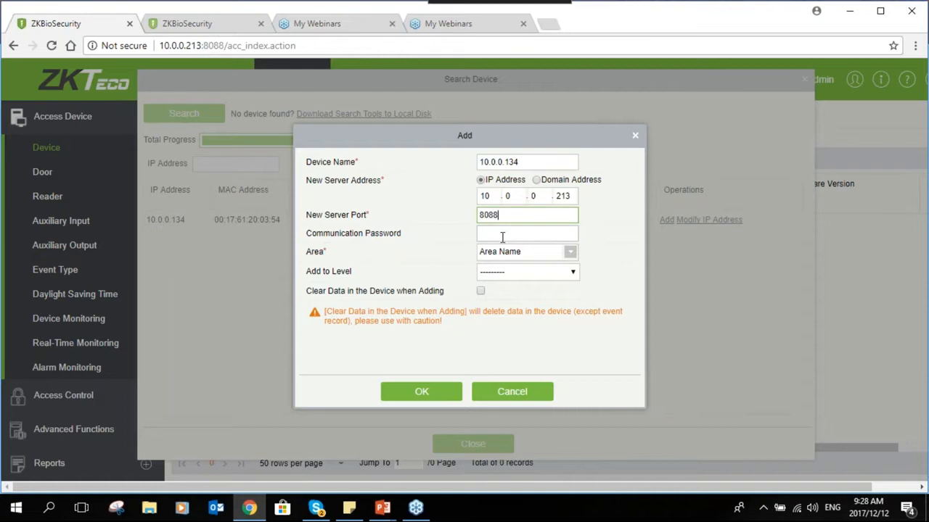
pyautogui.doubleClick(492, 195)
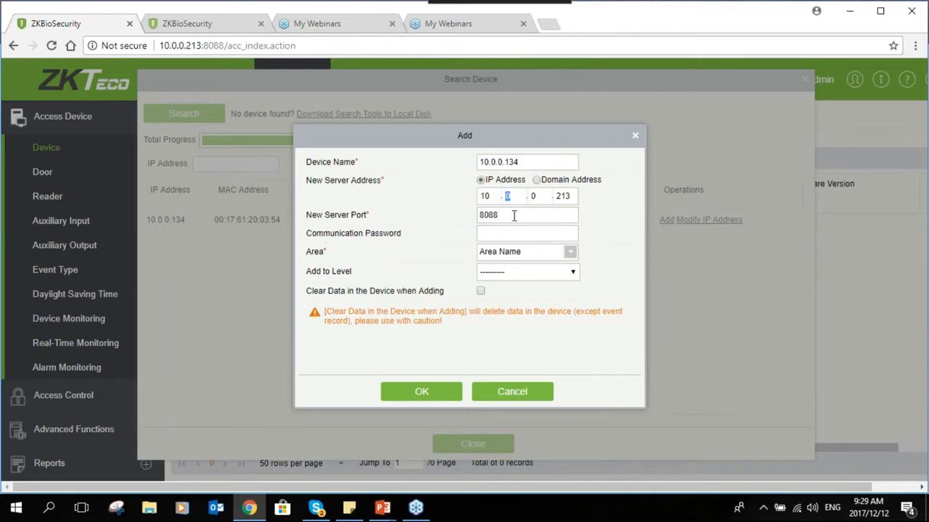
pyautogui.click(513, 215)
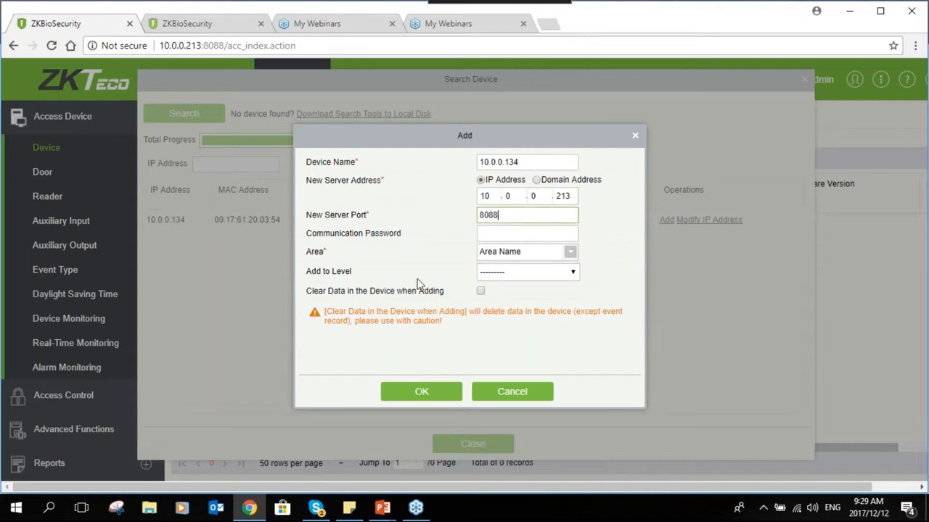
pyautogui.click(503, 232)
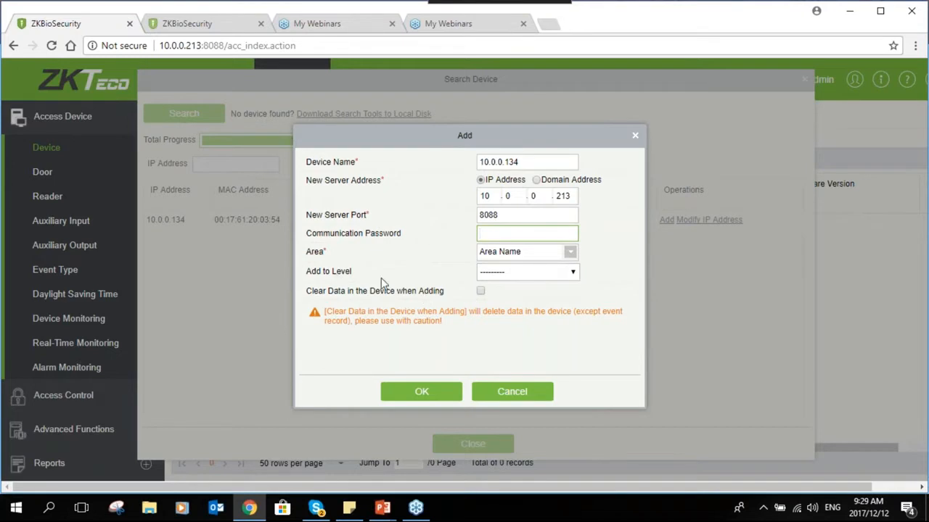
# - Add the device to the Master access level and enable Clear Data in the Device when Adding
pyautogui.click(510, 273)
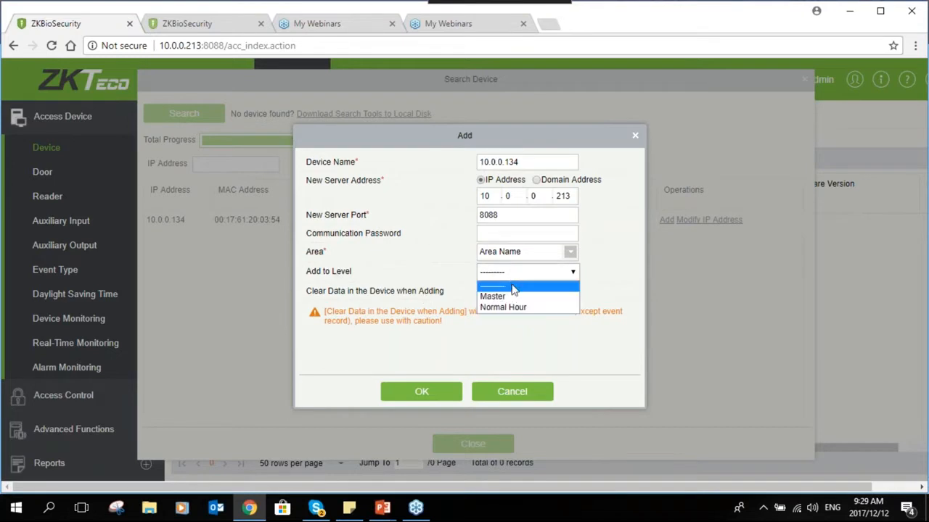
pyautogui.click(513, 297)
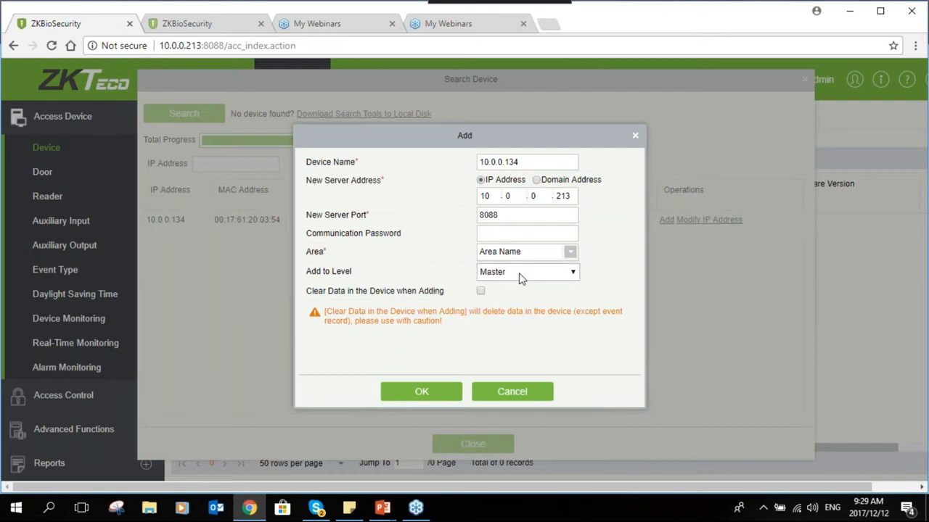
pyautogui.click(479, 292)
# - Confirm adding the 10.0.0.134 device, close the search results, and refresh the Device list
pyautogui.click(404, 392)
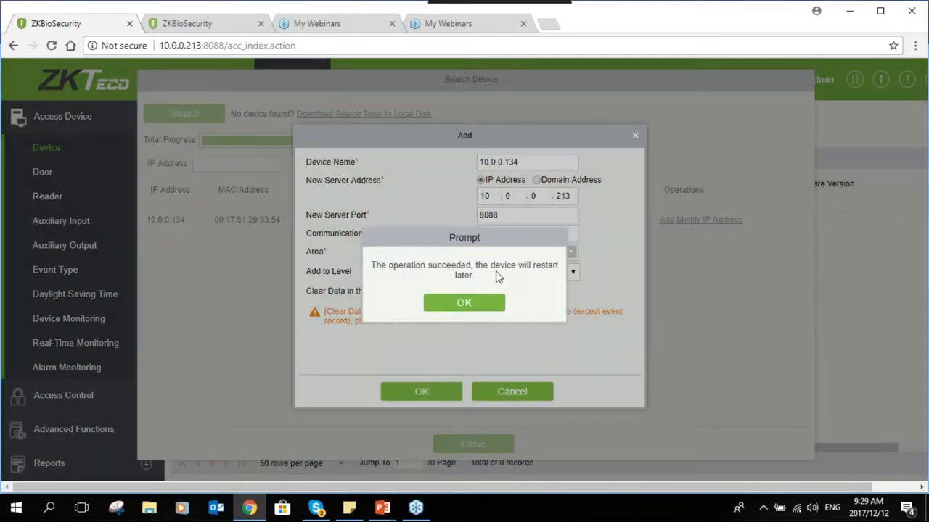
pyautogui.click(490, 305)
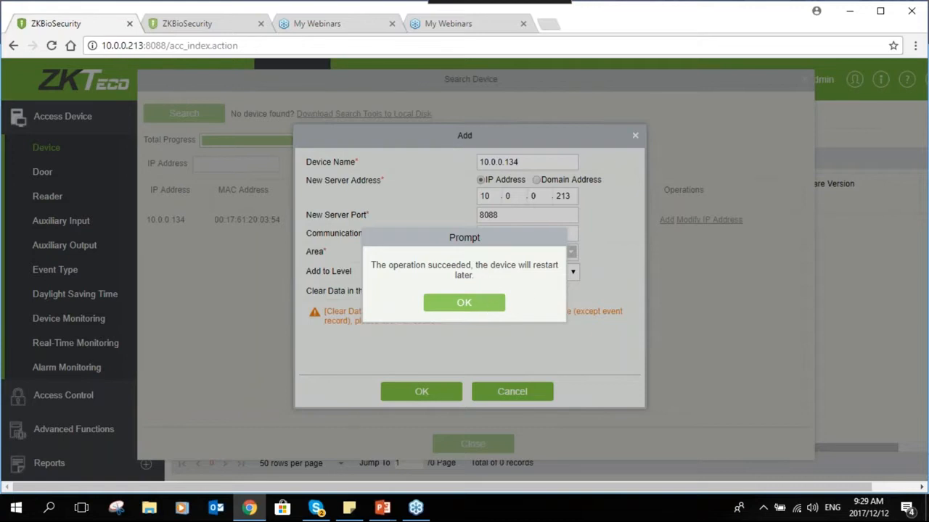
pyautogui.click(431, 300)
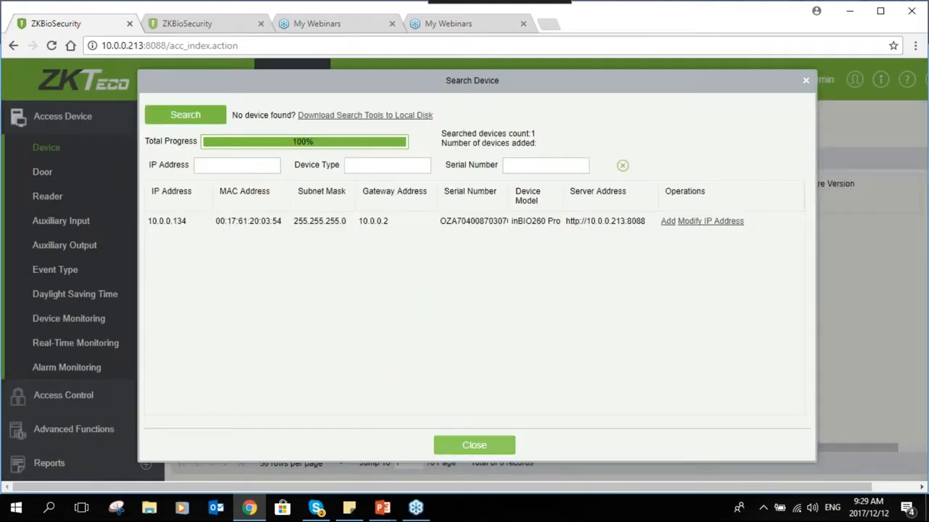
pyautogui.click(474, 445)
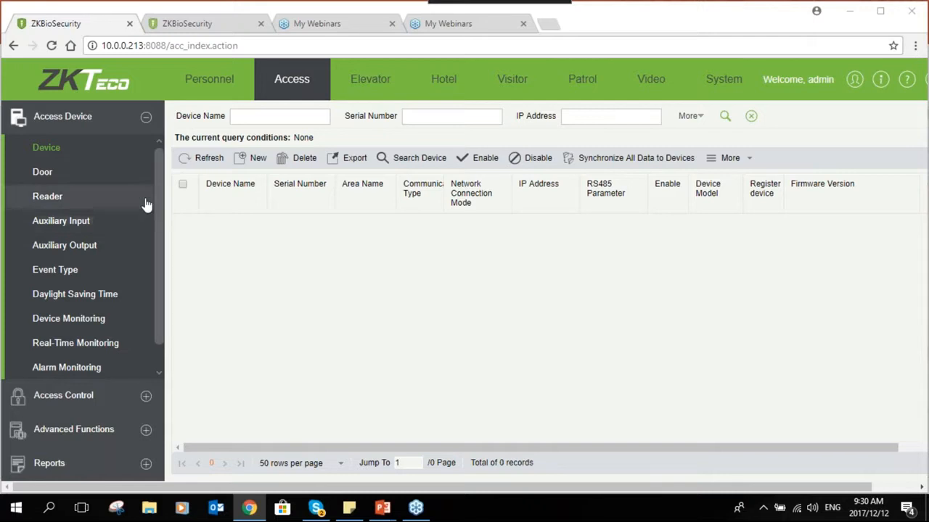
pyautogui.click(203, 158)
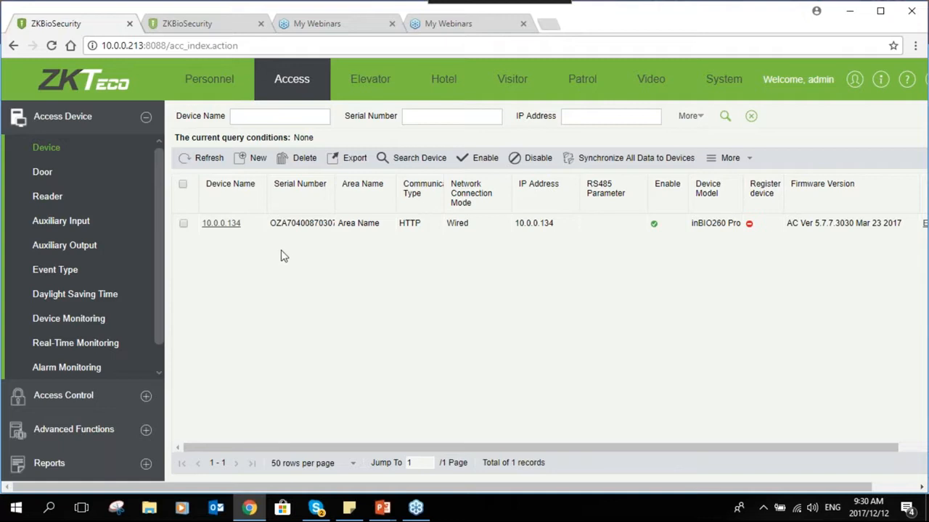
# - Rename device 10.0.0.134 to 'Reception' and save
pyautogui.click(229, 230)
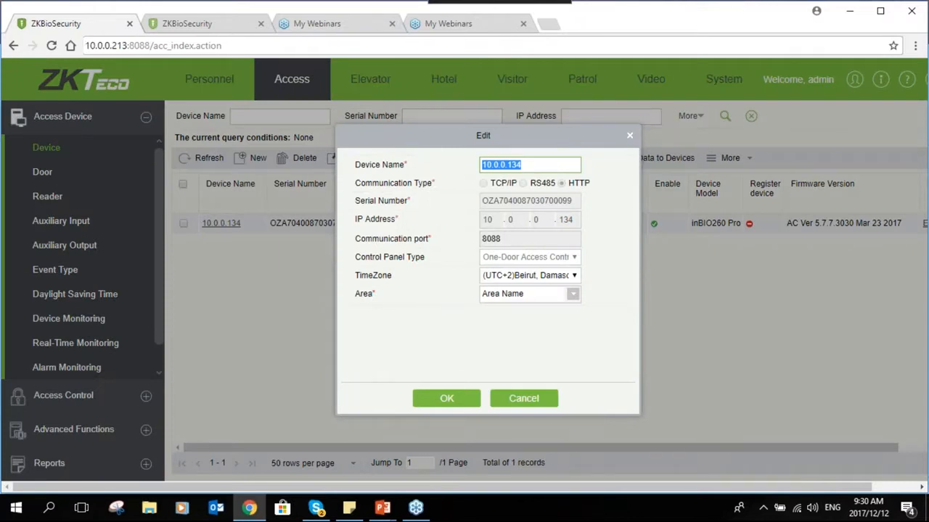
pyautogui.write('Recep')
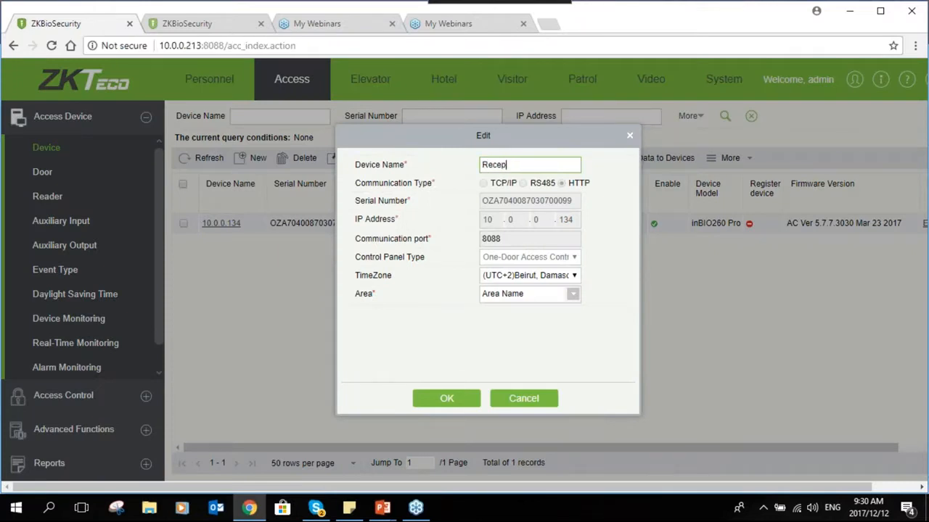
pyautogui.write('tion')
pyautogui.click(450, 406)
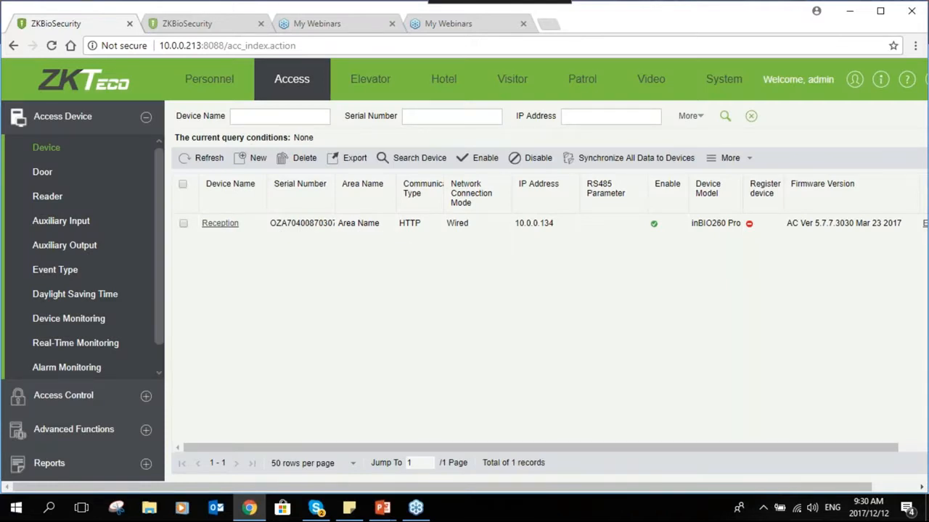
pyautogui.click(183, 226)
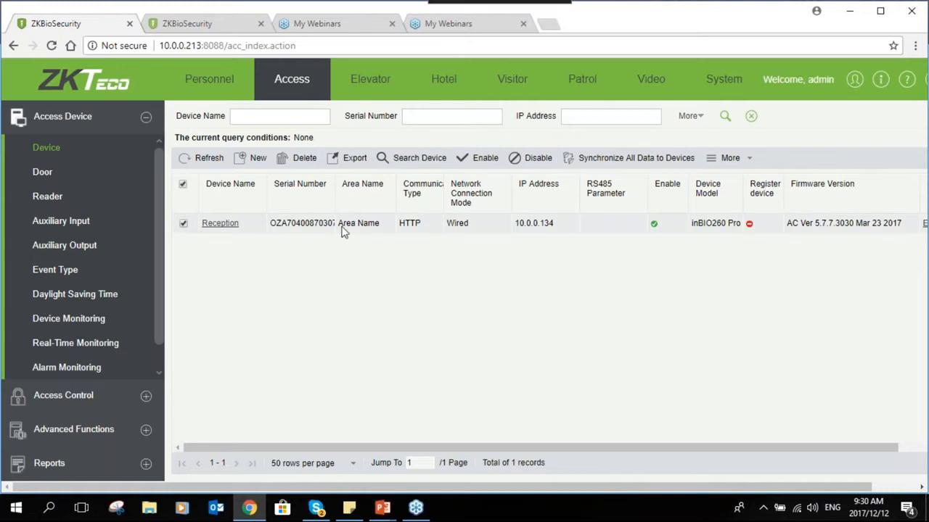
pyautogui.click(748, 160)
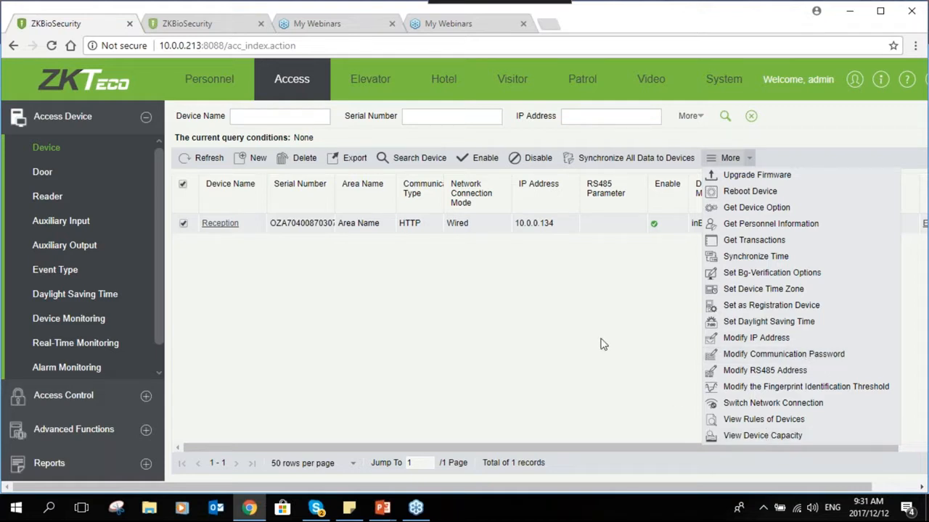
pyautogui.click(681, 318)
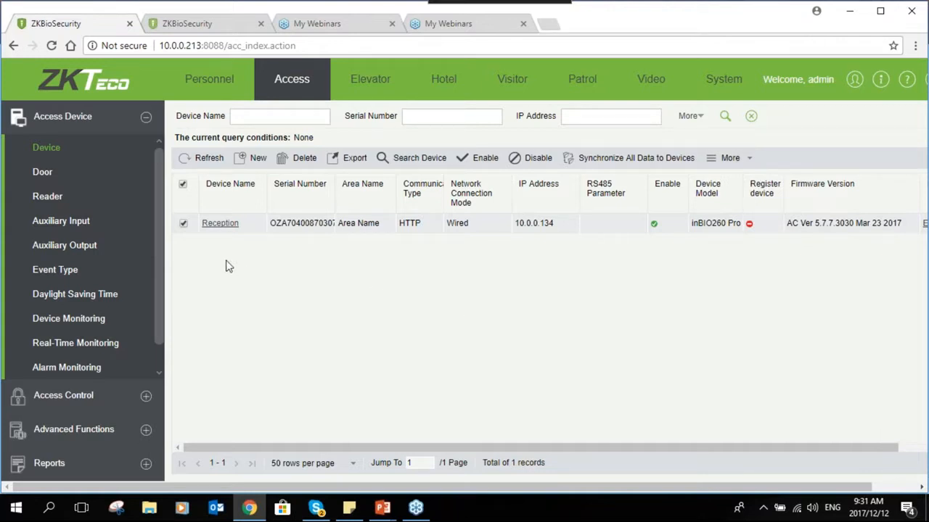
# - Rename door 10.0.0.134-1 to Reception in its edit form
pyautogui.click(85, 179)
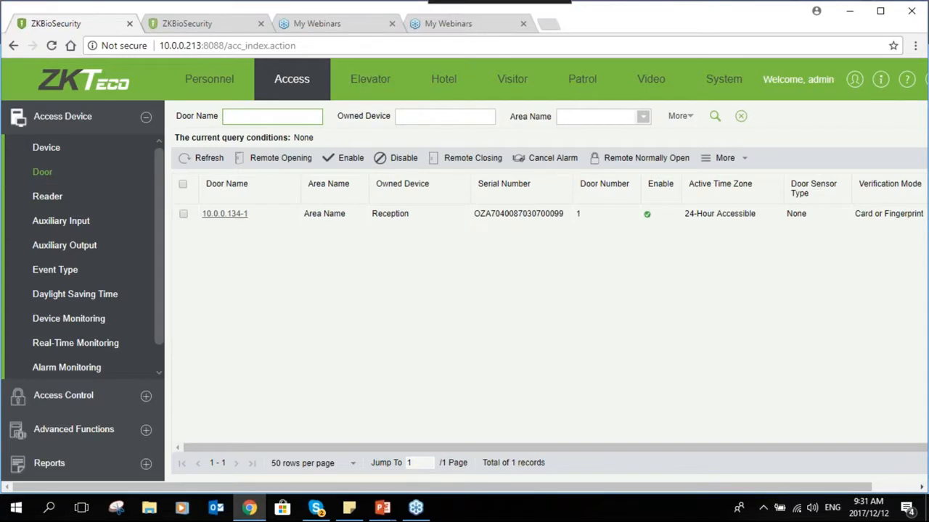
pyautogui.click(235, 214)
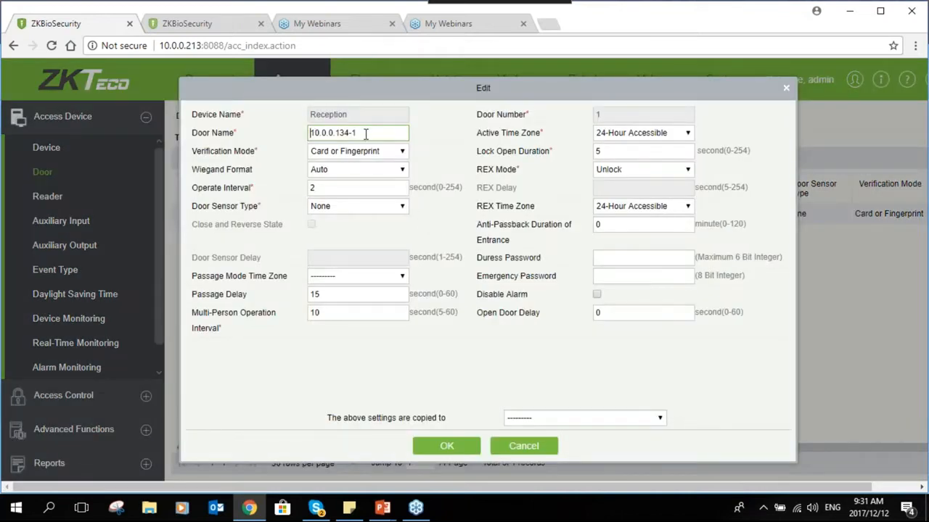
pyautogui.moveTo(356, 132); pyautogui.dragTo(301, 140)
pyautogui.write('Reception')
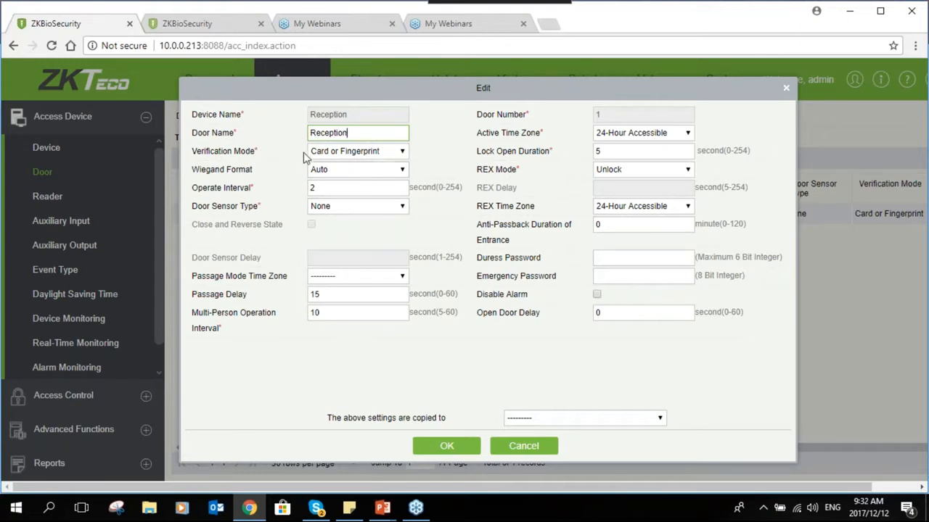
pyautogui.click(381, 152)
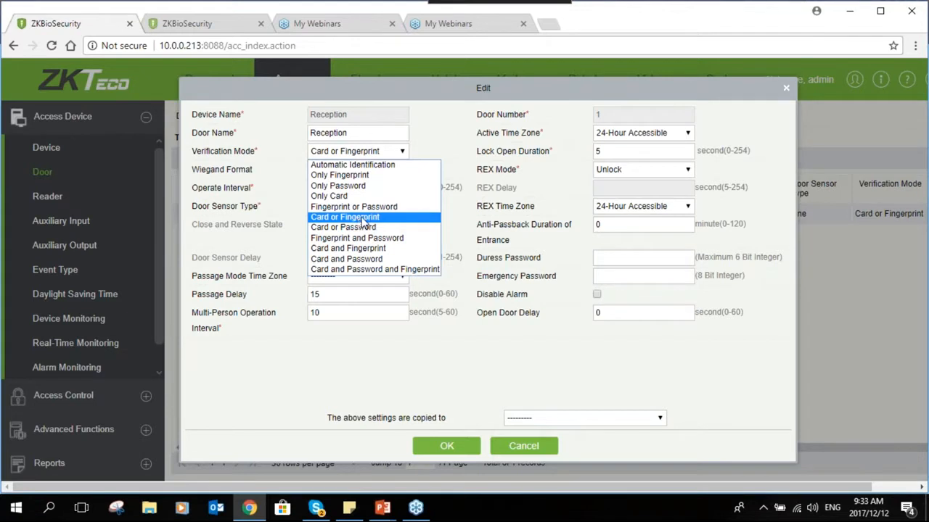
# - Keep Card or Fingerprint verification and review the lock duration and duress/emergency password fields
pyautogui.click(368, 218)
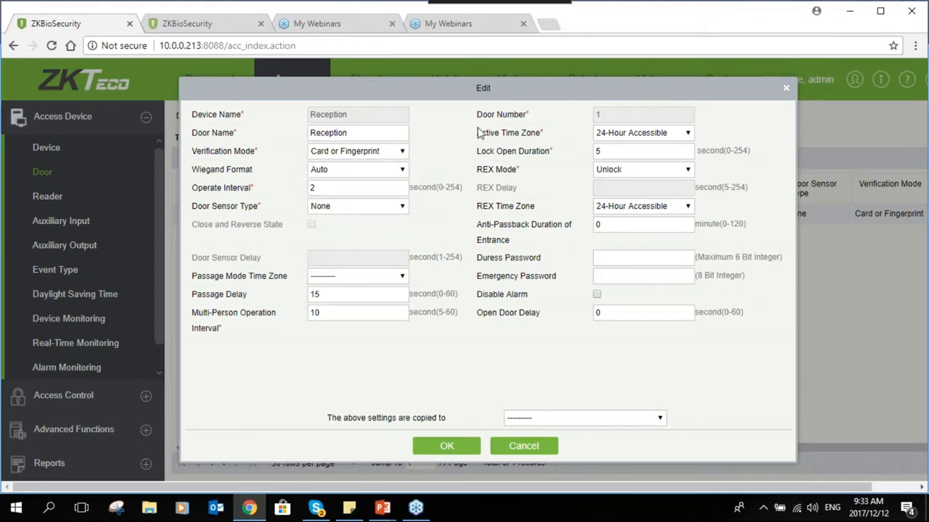
pyautogui.click(621, 151)
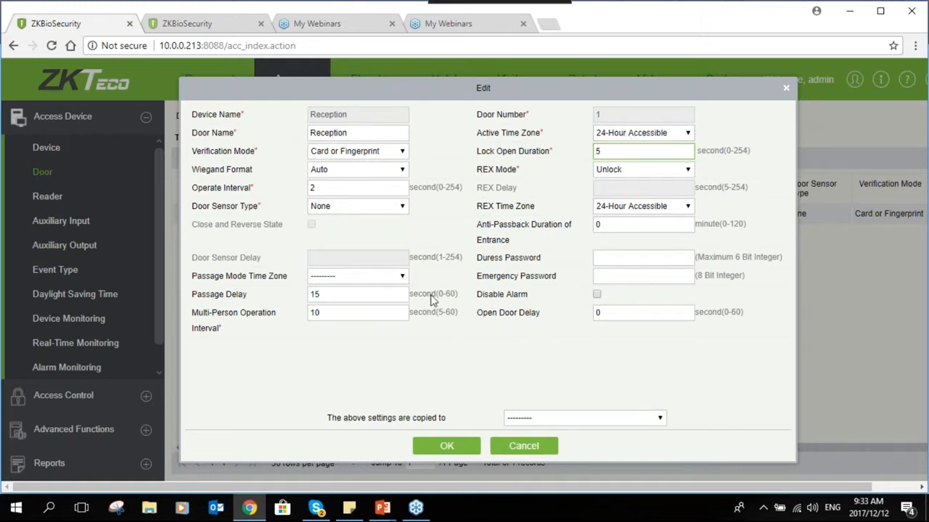
pyautogui.click(593, 263)
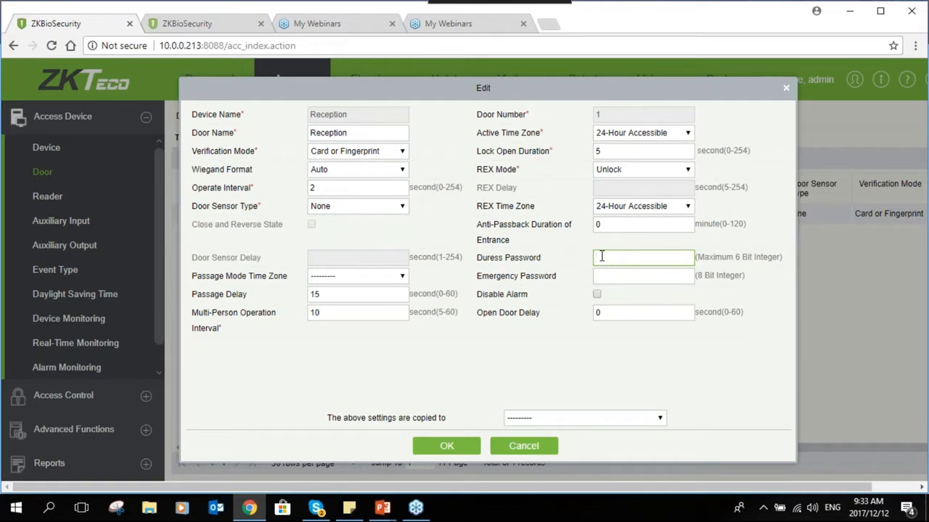
pyautogui.click(599, 275)
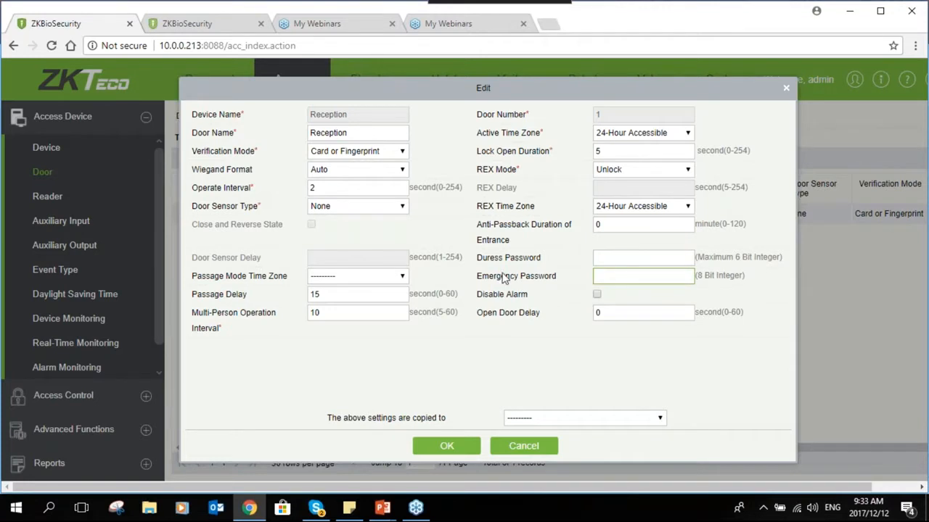
pyautogui.click(599, 258)
pyautogui.click(599, 276)
# - Leave the copy-to options unchanged and save the Reception door settings
pyautogui.click(522, 420)
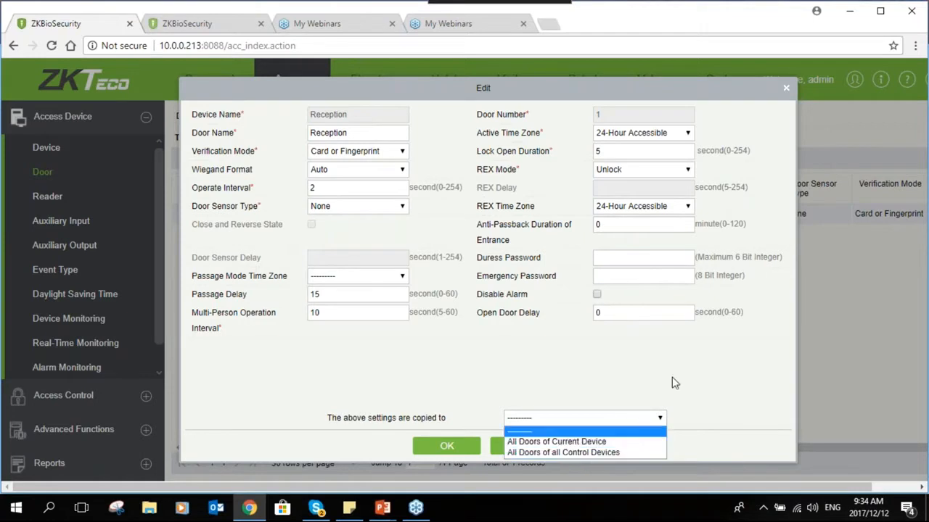
pyautogui.click(558, 378)
pyautogui.click(446, 444)
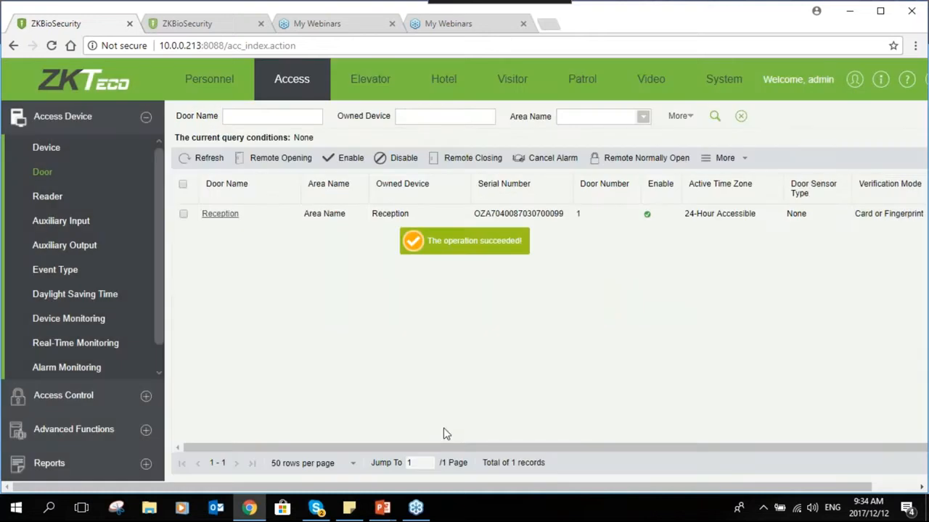
pyautogui.scroll(-1, 151, 267)
# - Rename reader 10.0.0.134-1-In to Reception-In and save it
pyautogui.click(62, 171)
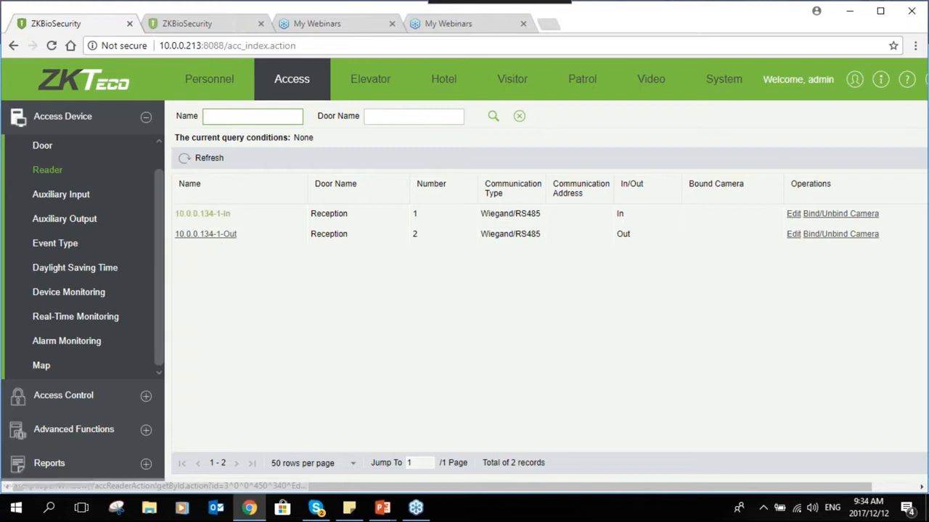
pyautogui.click(202, 214)
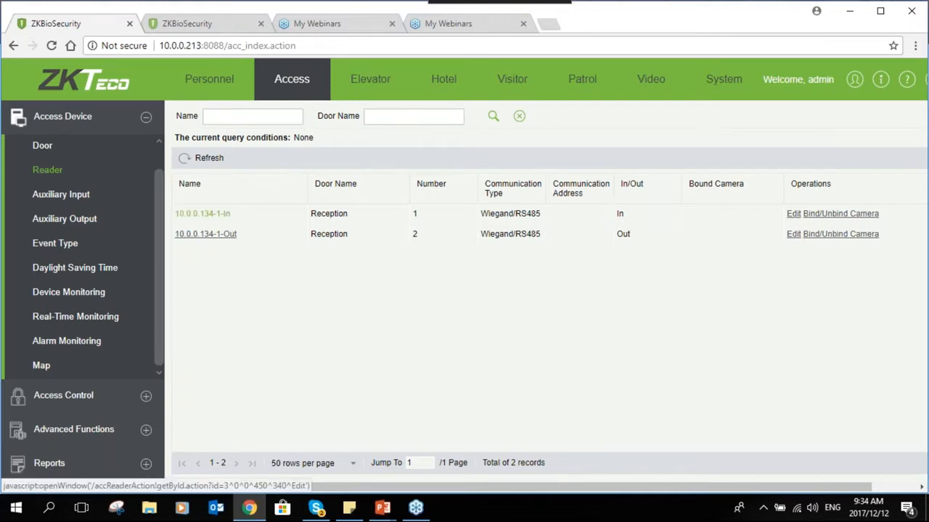
pyautogui.moveTo(547, 211); pyautogui.dragTo(486, 209)
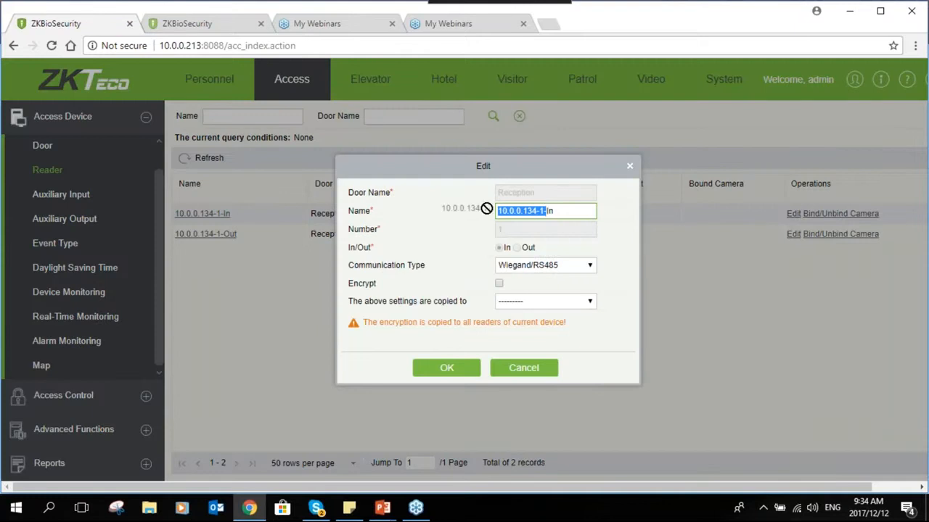
pyautogui.click(544, 211)
pyautogui.moveTo(543, 211); pyautogui.dragTo(483, 215)
pyautogui.write('R')
pyautogui.write('Ece')
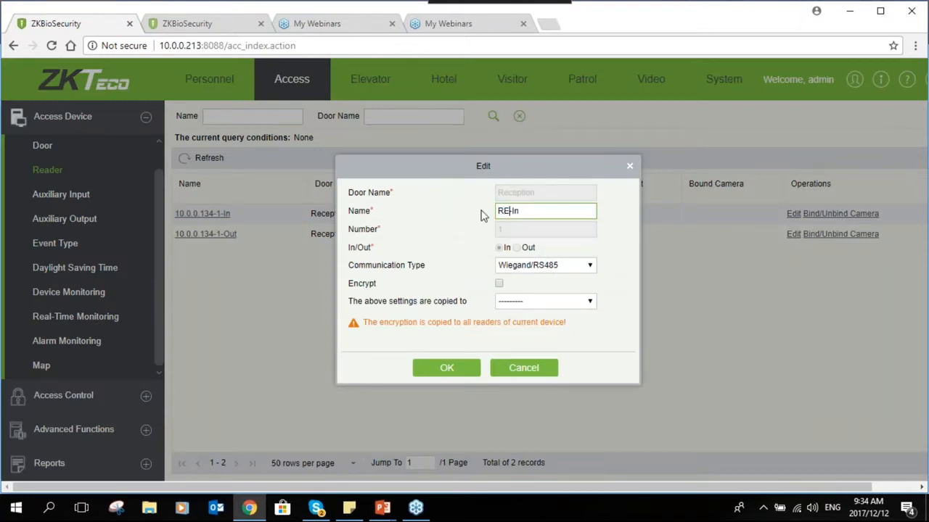
pyautogui.press('BackSpace')
pyautogui.press('BackSpace')
pyautogui.press('BackSpace')
pyautogui.write('eception')
pyautogui.click(470, 374)
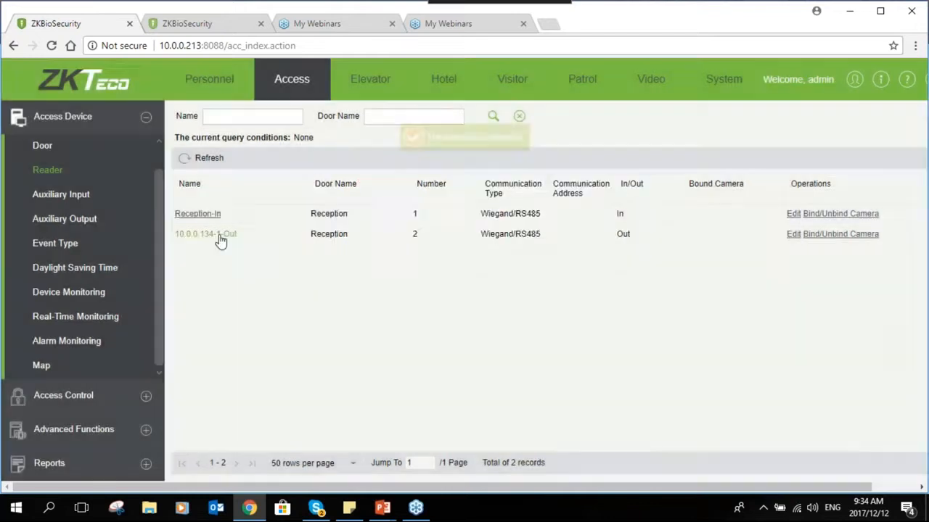
# - Rename reader 10.0.0.134-1-Out to Recption-Out and save it
pyautogui.click(206, 234)
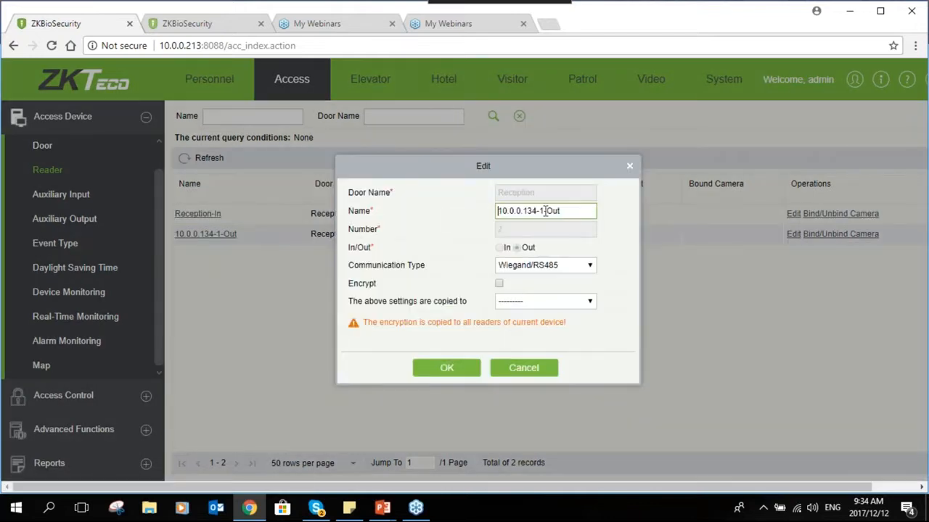
pyautogui.moveTo(544, 211); pyautogui.dragTo(496, 211)
pyautogui.write('Recption')
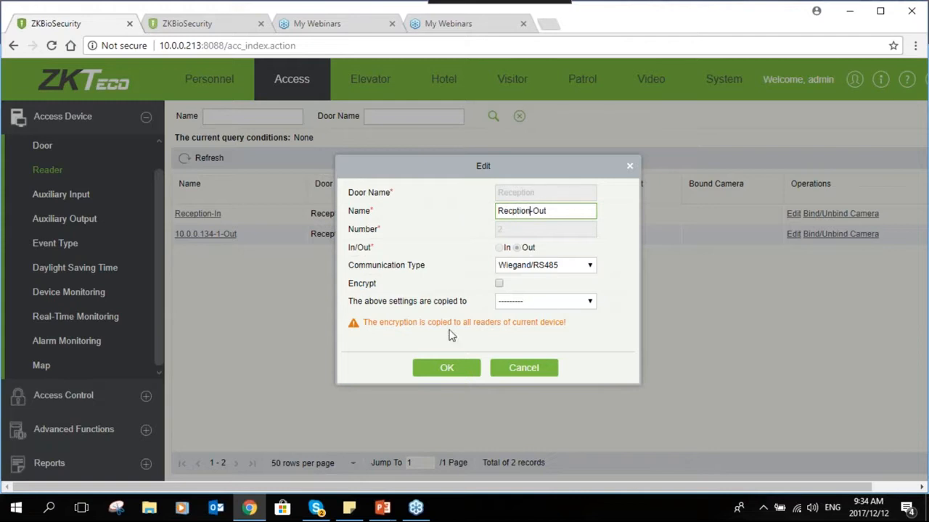
pyautogui.click(446, 368)
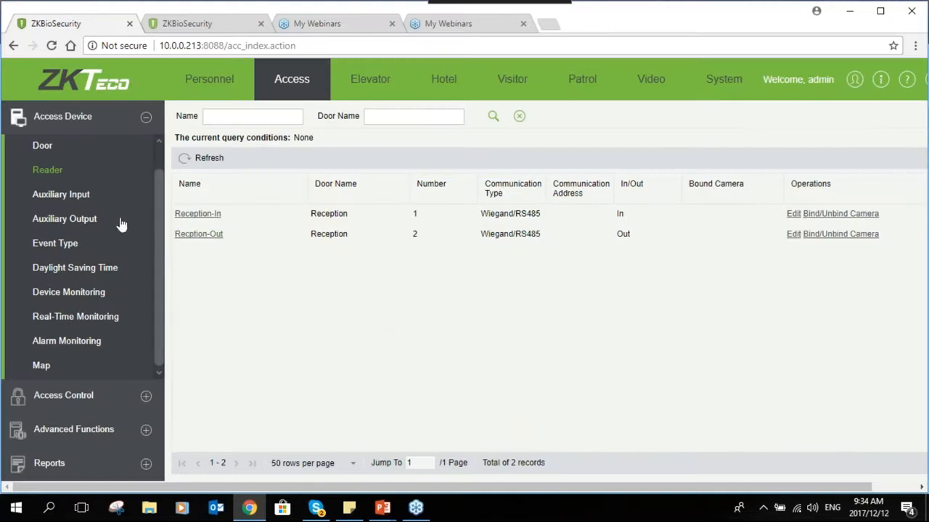
# - Scroll through the Reception device's 65 event types and their Normal, Exception and Alarm levels
pyautogui.click(71, 244)
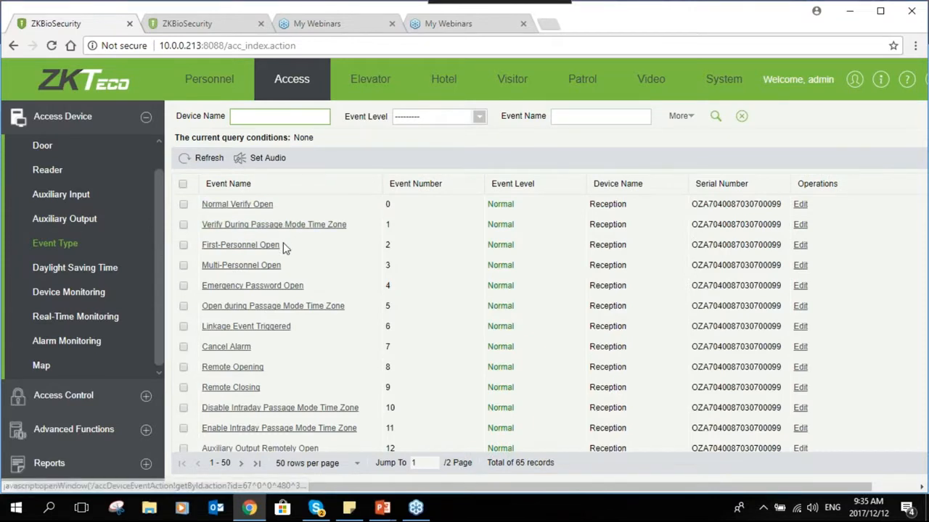
pyautogui.scroll(-1, 283, 246)
pyautogui.scroll(1, 283, 246)
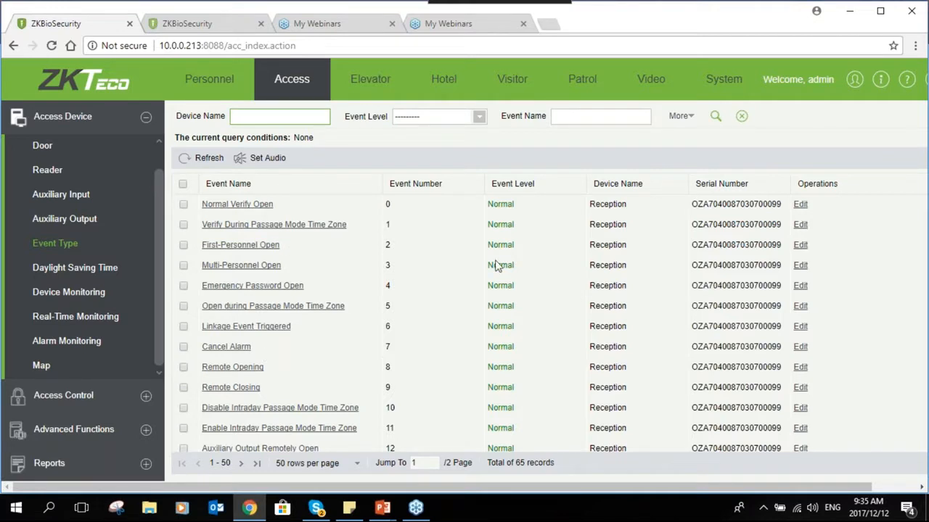
pyautogui.scroll(-1, 501, 317)
pyautogui.scroll(-5, 500, 317)
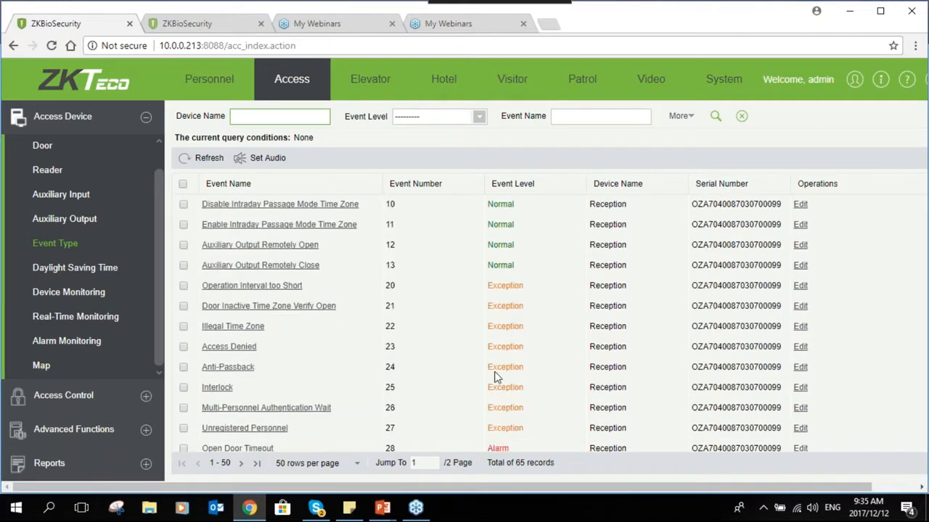
pyautogui.scroll(-2, 495, 377)
pyautogui.scroll(-2, 496, 378)
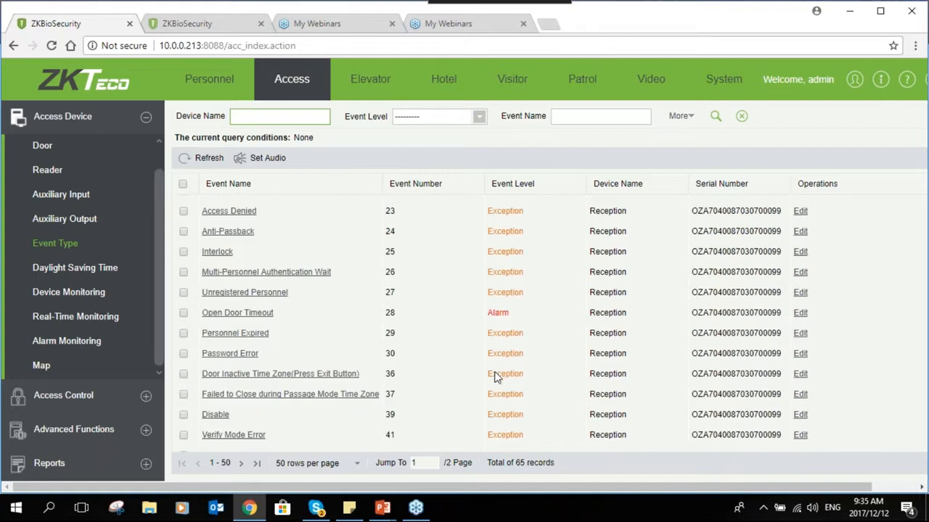
pyautogui.scroll(-2, 445, 337)
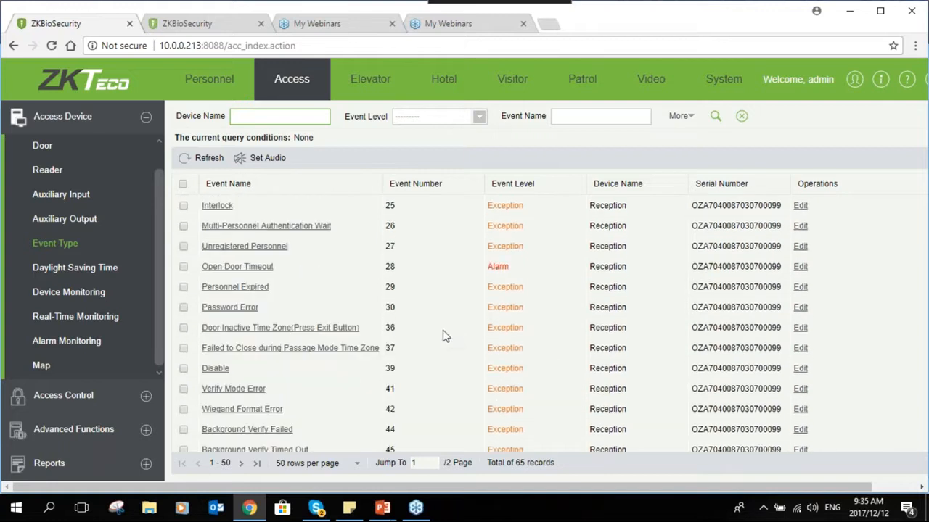
pyautogui.scroll(-5, 445, 336)
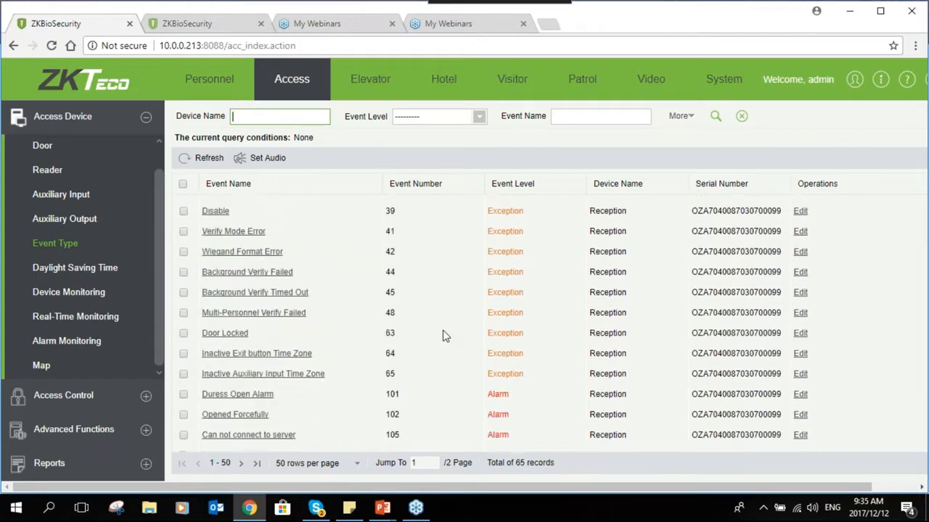
pyautogui.scroll(-4, 445, 337)
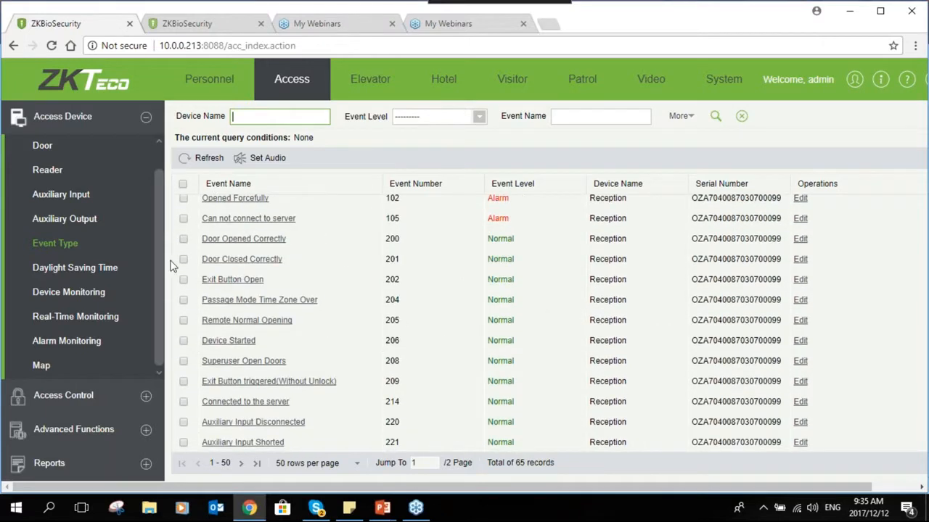
pyautogui.click(116, 296)
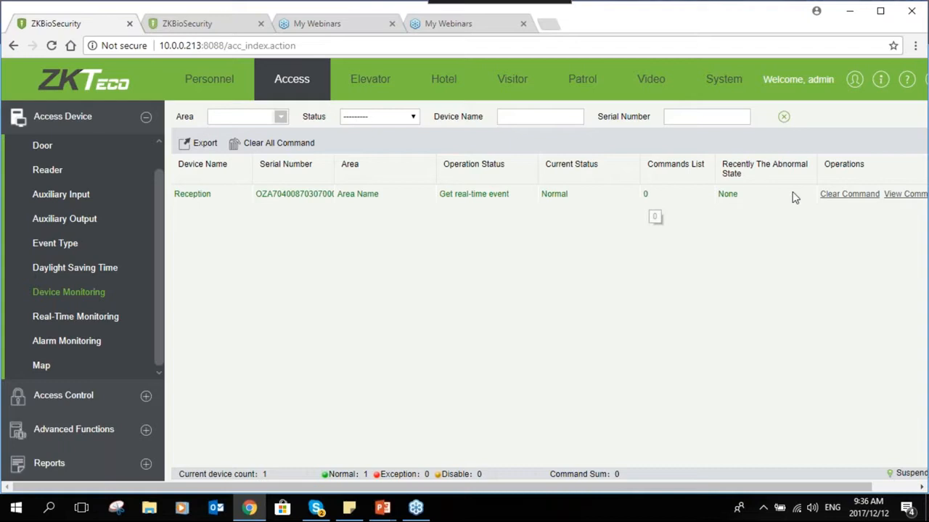
# - Clear the Reception device's pending commands on Device Monitoring
pyautogui.click(834, 195)
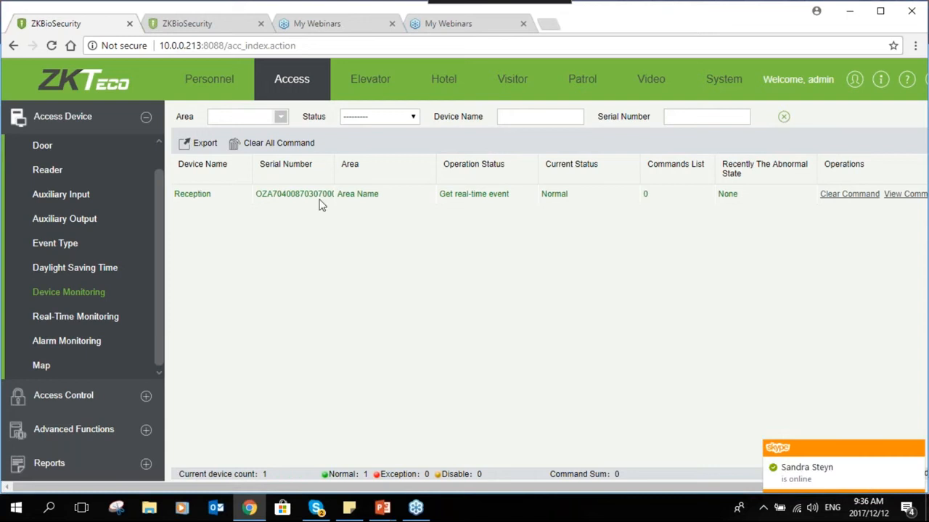
# - Show the Access Control time zones, 24-Hour Accessible and Normal
pyautogui.click(146, 395)
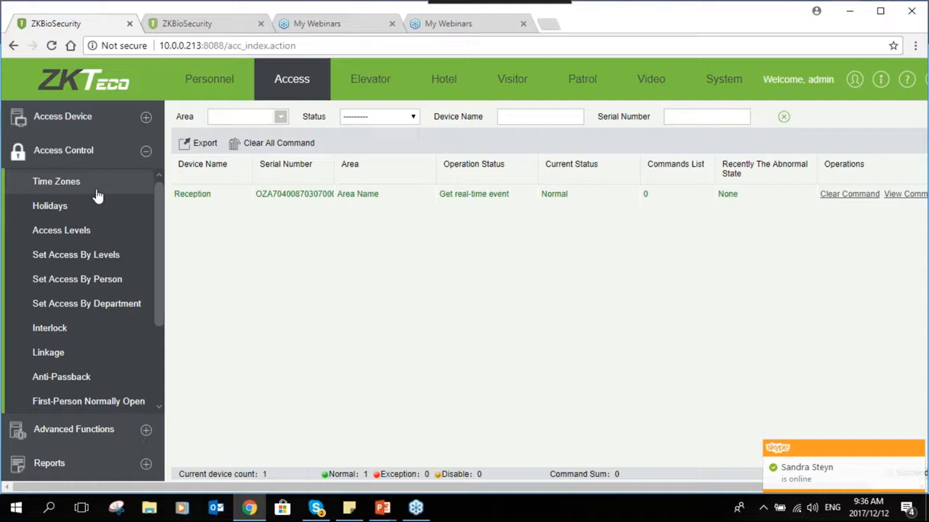
pyautogui.click(96, 190)
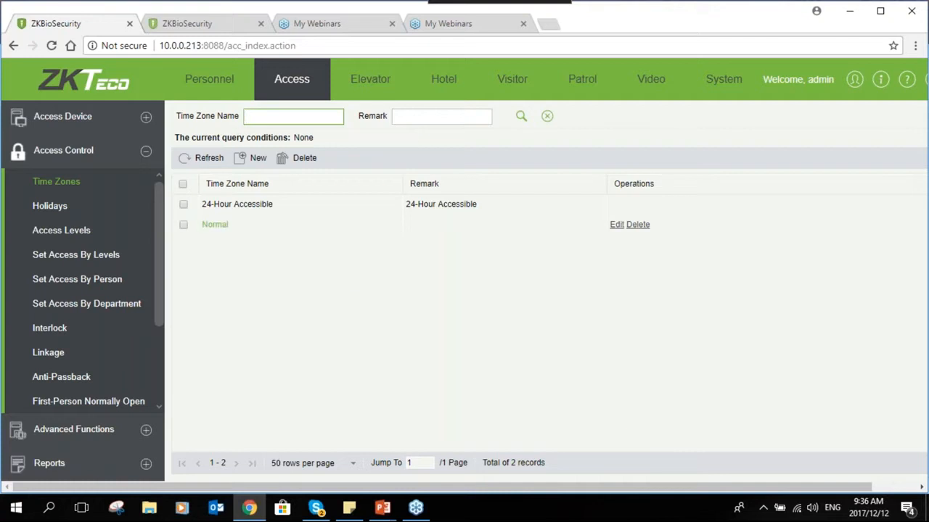
# - Check that the Normal time zone's Monday interval runs 08:00 to 17:00
pyautogui.click(617, 224)
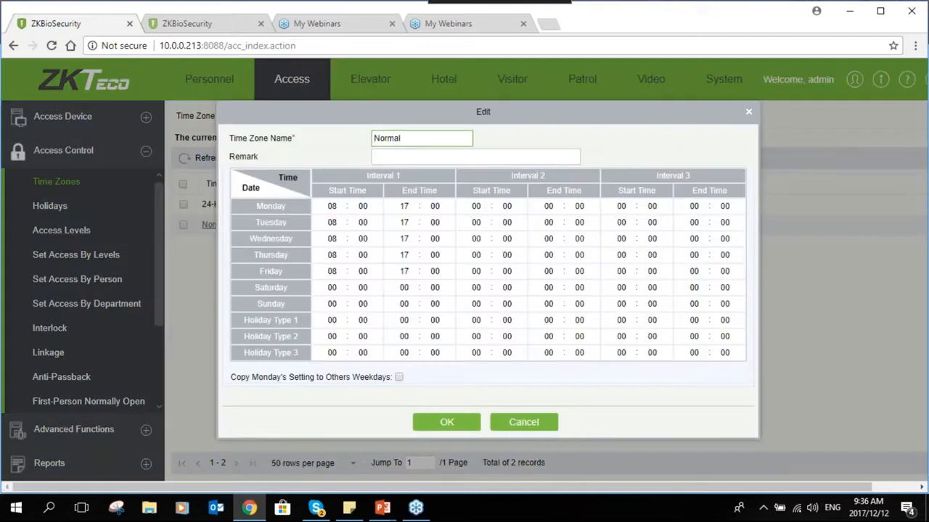
pyautogui.click(341, 207)
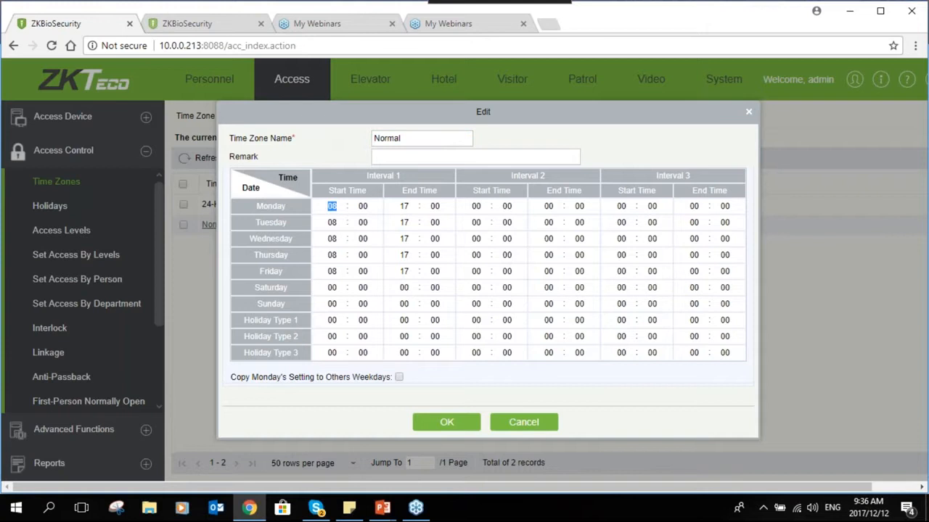
pyautogui.doubleClick(334, 206)
pyautogui.doubleClick(405, 206)
pyautogui.doubleClick(333, 205)
pyautogui.doubleClick(406, 206)
pyautogui.doubleClick(334, 206)
pyautogui.doubleClick(404, 206)
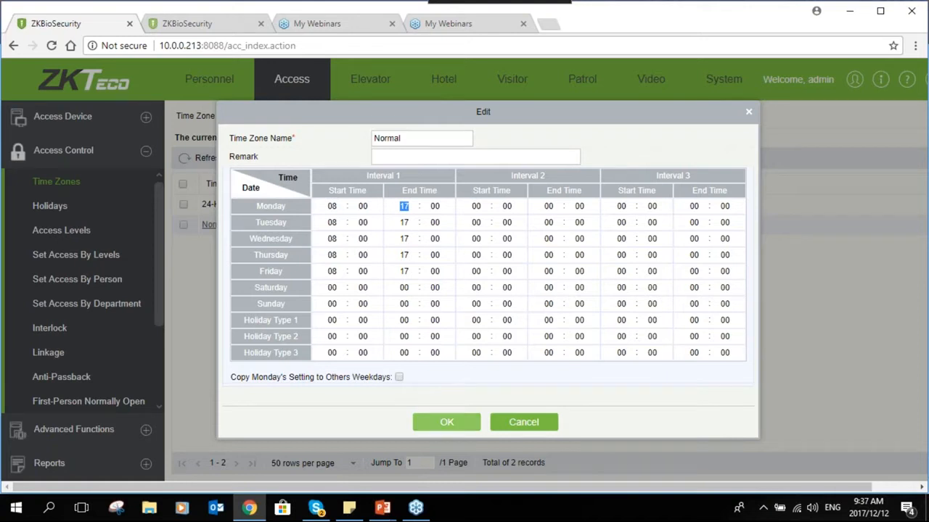
# - Copy Monday's hours to the other weekdays, leaving Saturday empty, and save
pyautogui.click(399, 378)
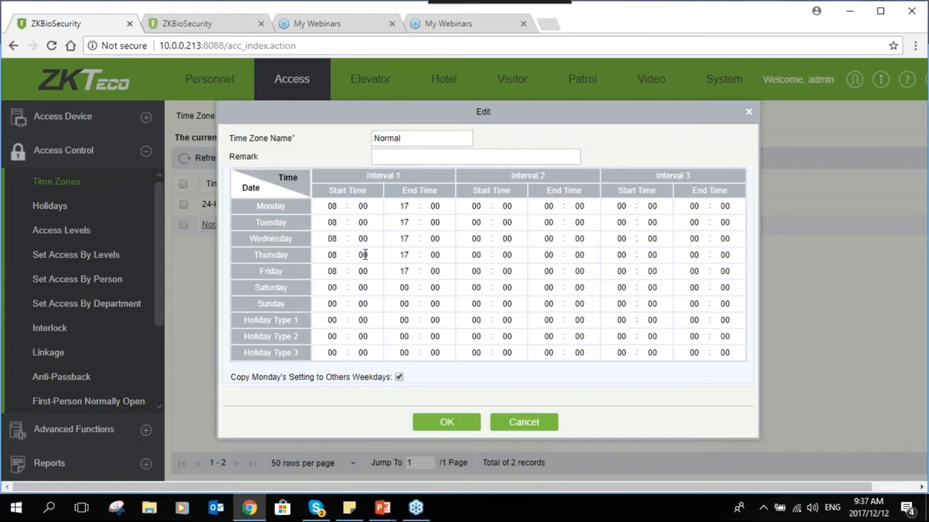
pyautogui.click(333, 288)
pyautogui.click(362, 288)
pyautogui.click(404, 287)
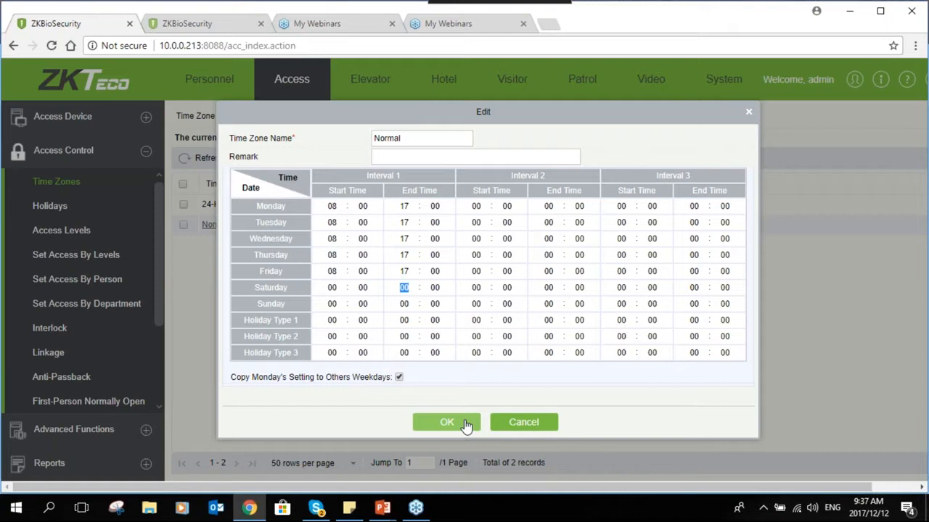
pyautogui.click(446, 427)
# - Confirm the Normal time zone save and bring up the Holidays list with New Year
pyautogui.click(446, 424)
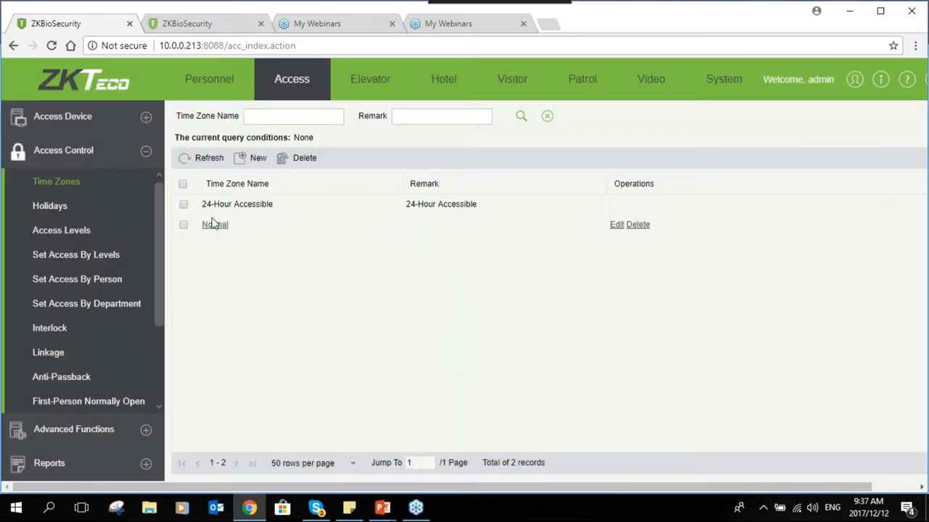
pyautogui.click(66, 210)
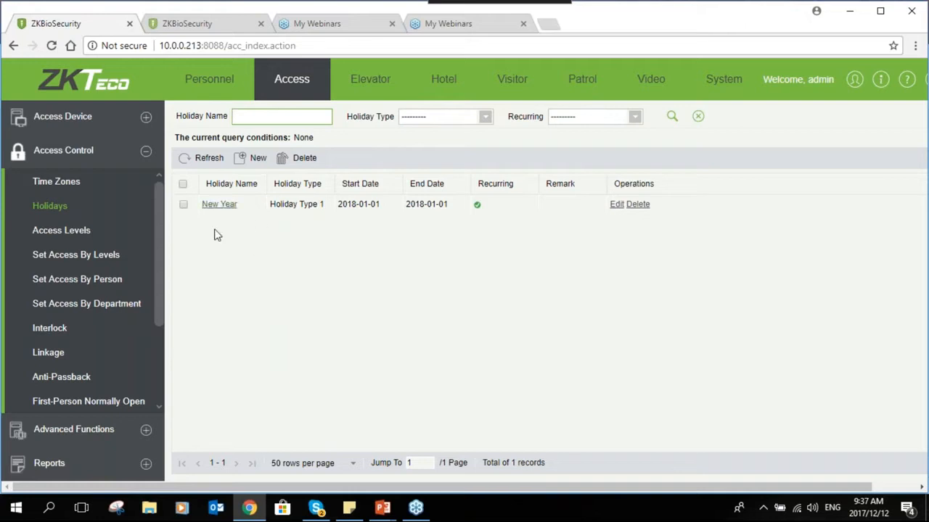
# - Keep Holiday Type 1 for the New Year holiday
pyautogui.click(228, 207)
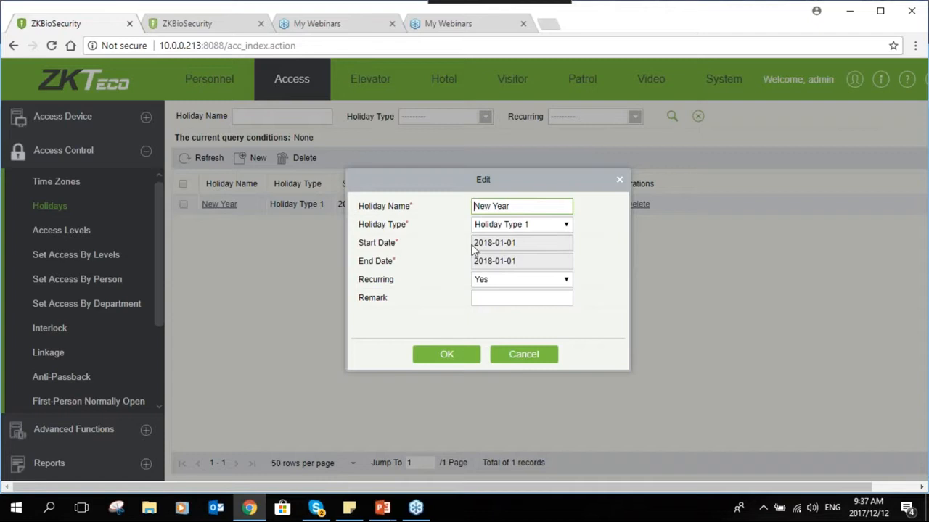
pyautogui.click(515, 205)
pyautogui.click(563, 227)
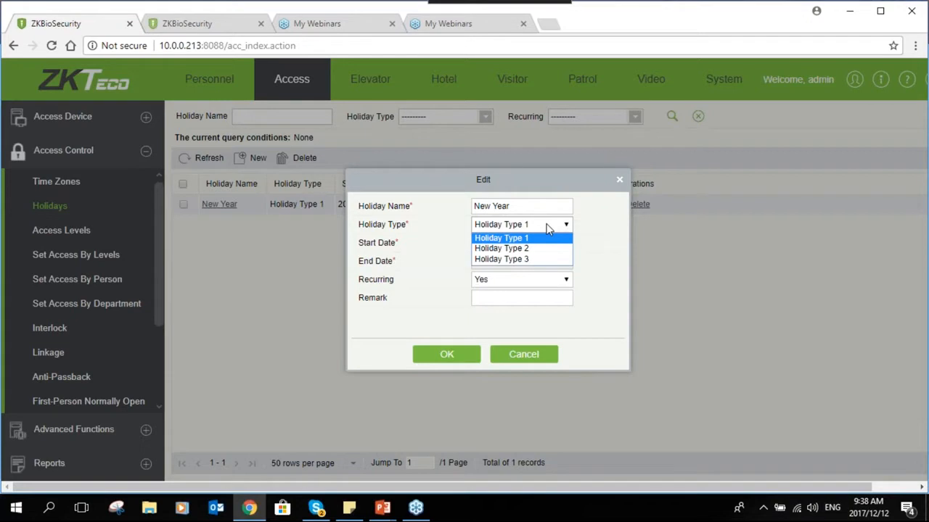
pyautogui.click(547, 228)
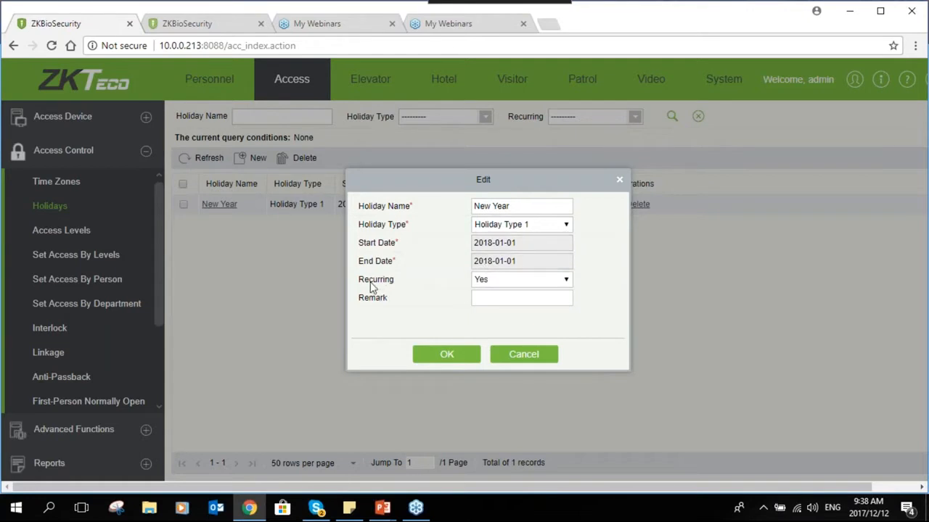
# - Leave the New Year holiday set to recurring (Yes) and save it
pyautogui.click(518, 281)
pyautogui.click(518, 281)
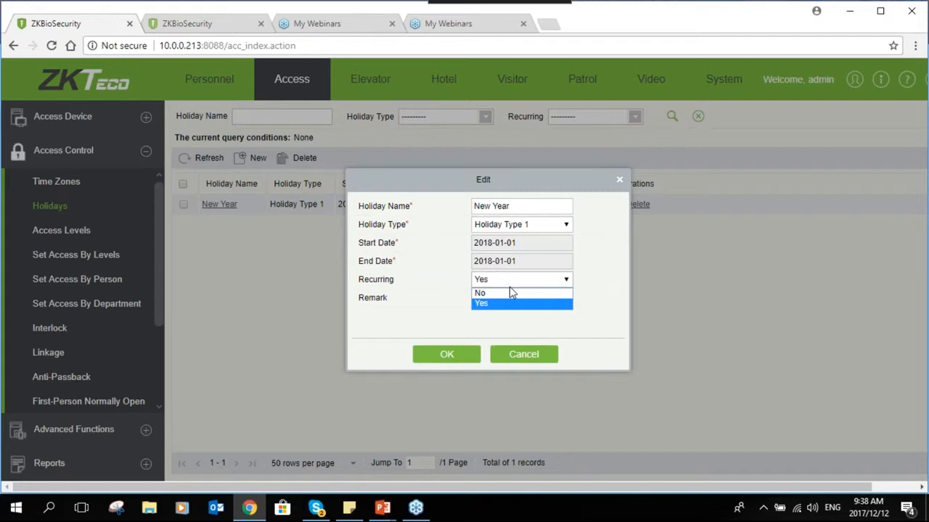
pyautogui.click(512, 281)
pyautogui.click(510, 281)
pyautogui.click(510, 305)
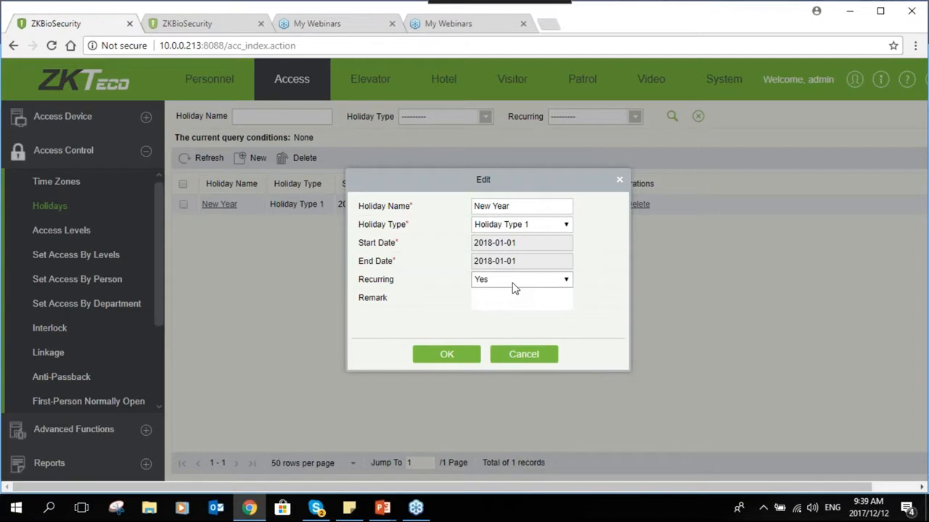
pyautogui.click(513, 281)
pyautogui.click(508, 293)
pyautogui.click(507, 282)
pyautogui.click(505, 304)
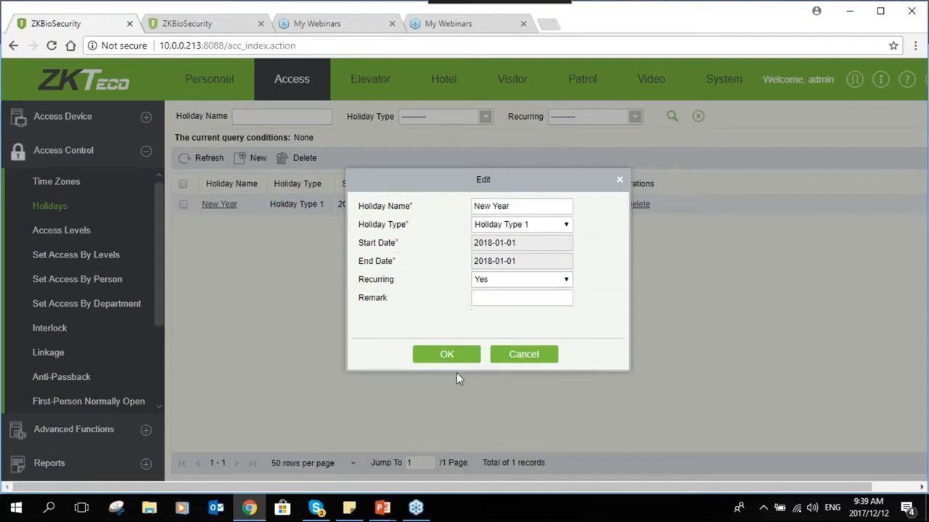
pyautogui.click(446, 356)
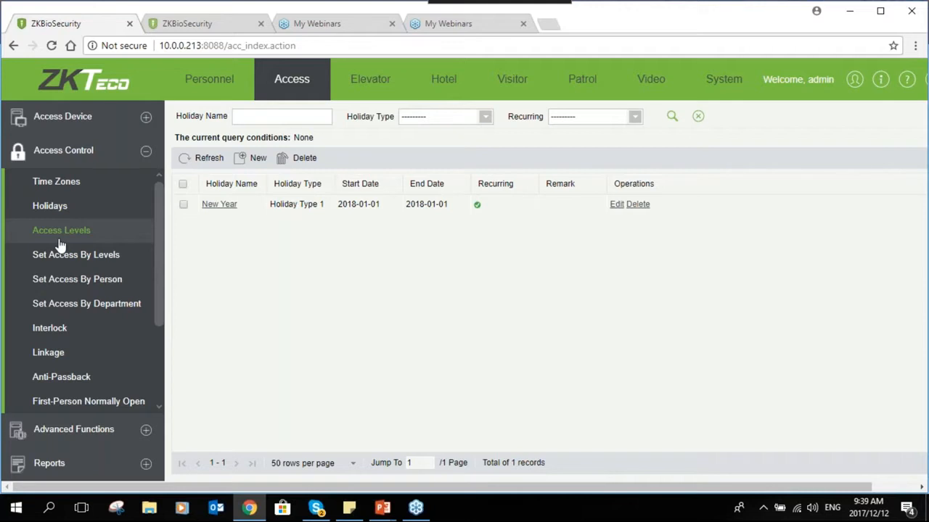
# - Re-save the Normal Hour access level with its Normal time zone unchanged
pyautogui.click(59, 241)
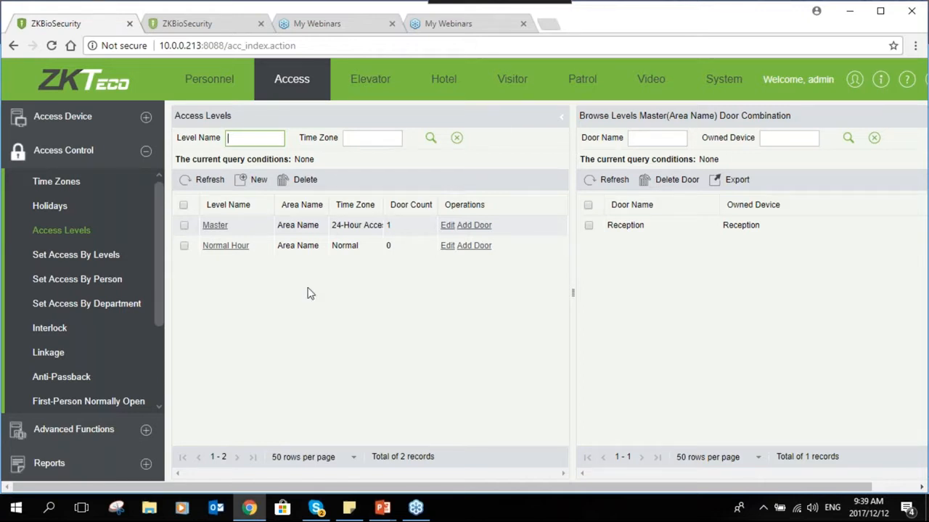
pyautogui.click(102, 231)
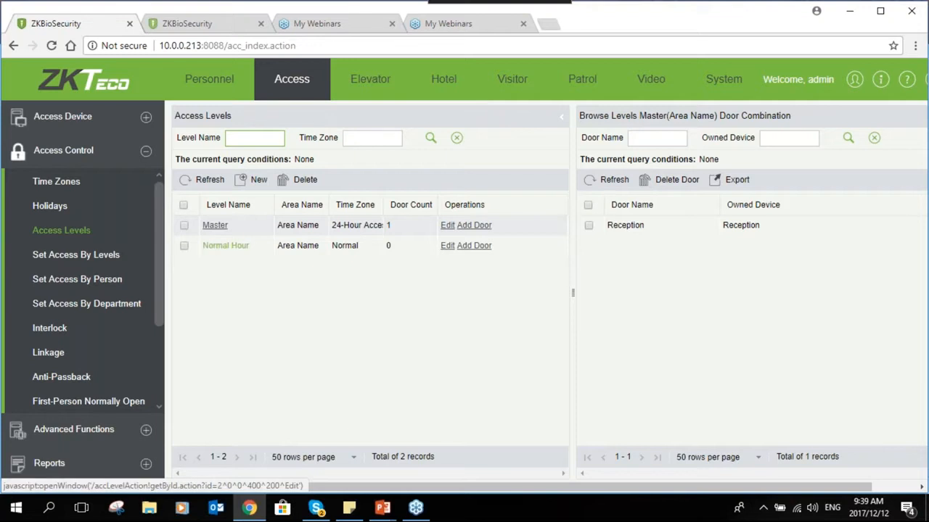
pyautogui.click(226, 245)
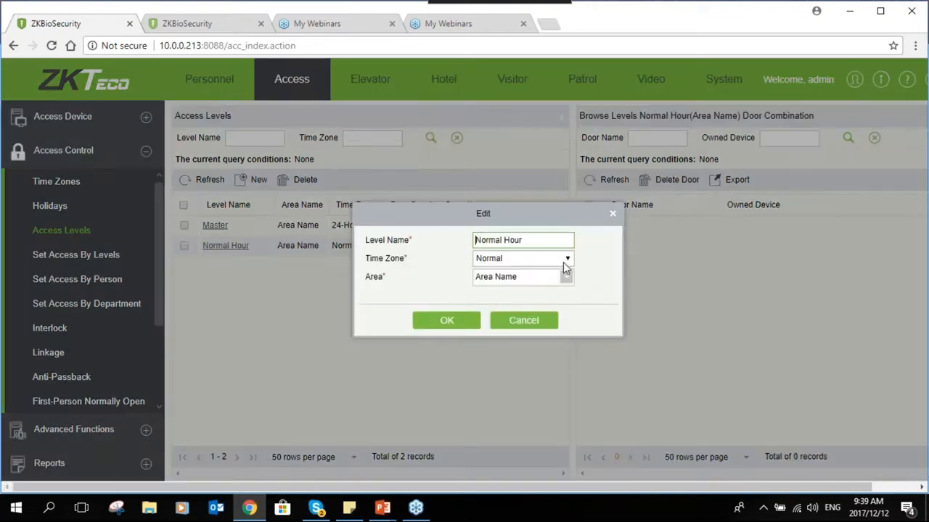
pyautogui.click(564, 260)
pyautogui.click(539, 283)
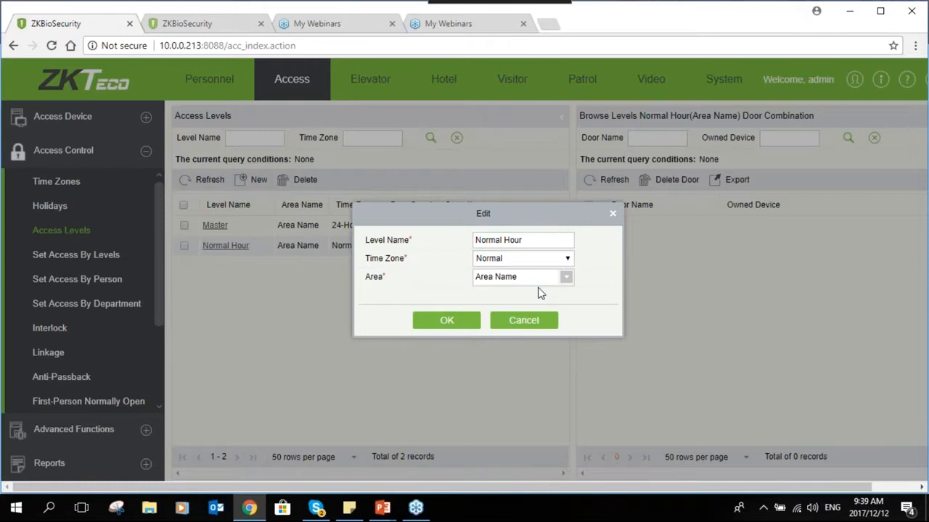
pyautogui.click(446, 320)
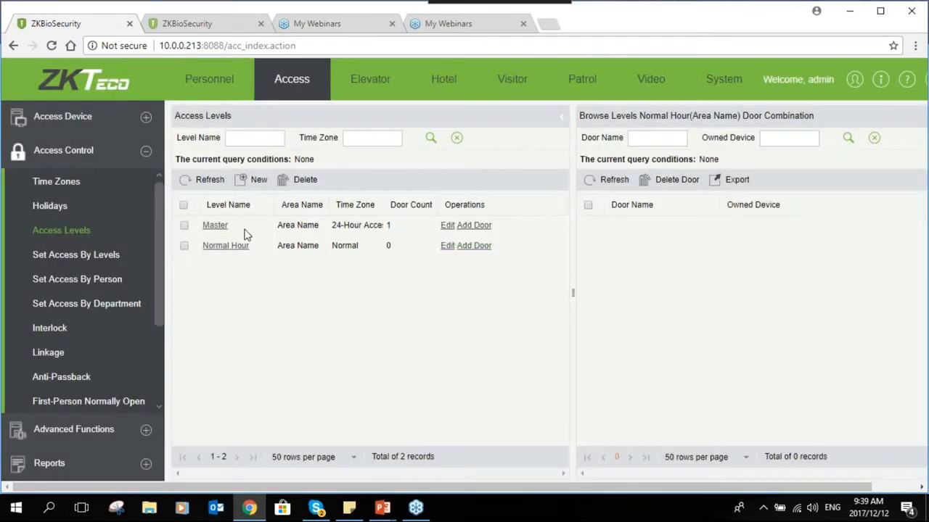
# - Back out of adding doors to Master and show the Normal Hour level's doors
pyautogui.click(471, 226)
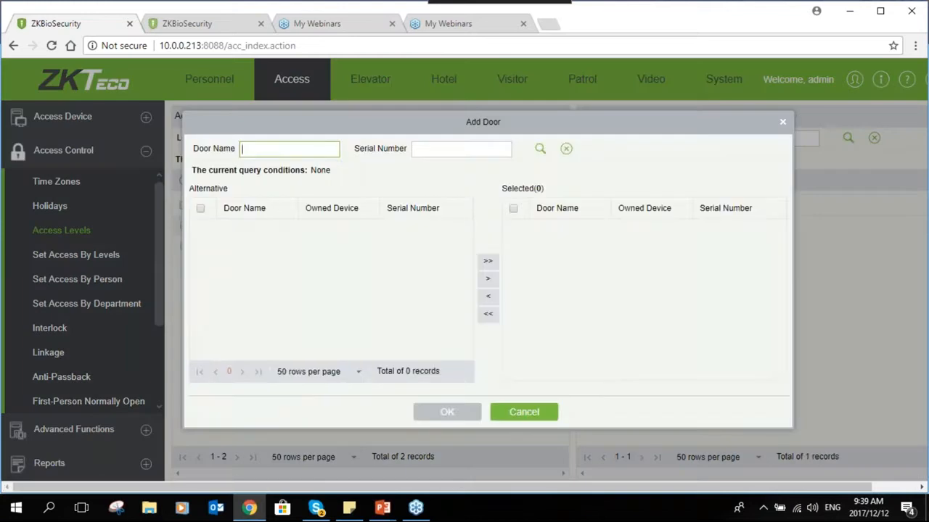
pyautogui.click(783, 122)
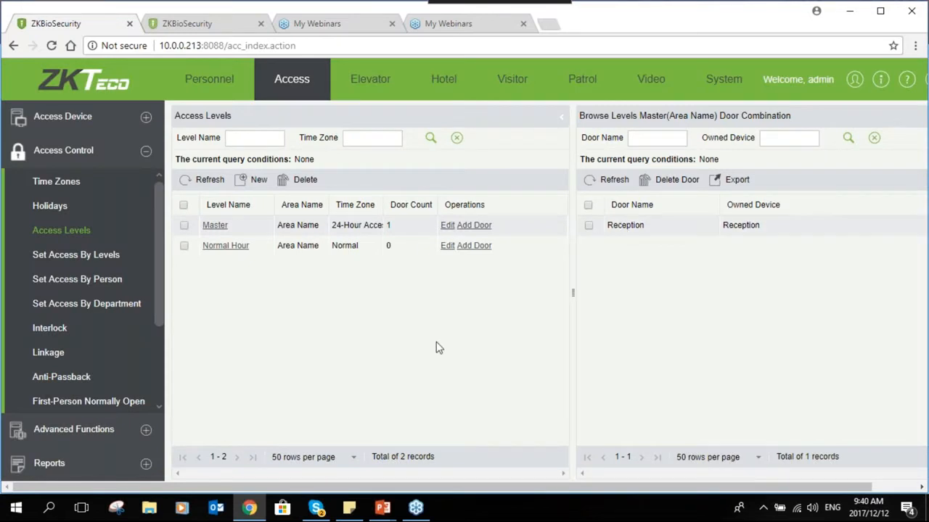
pyautogui.click(319, 250)
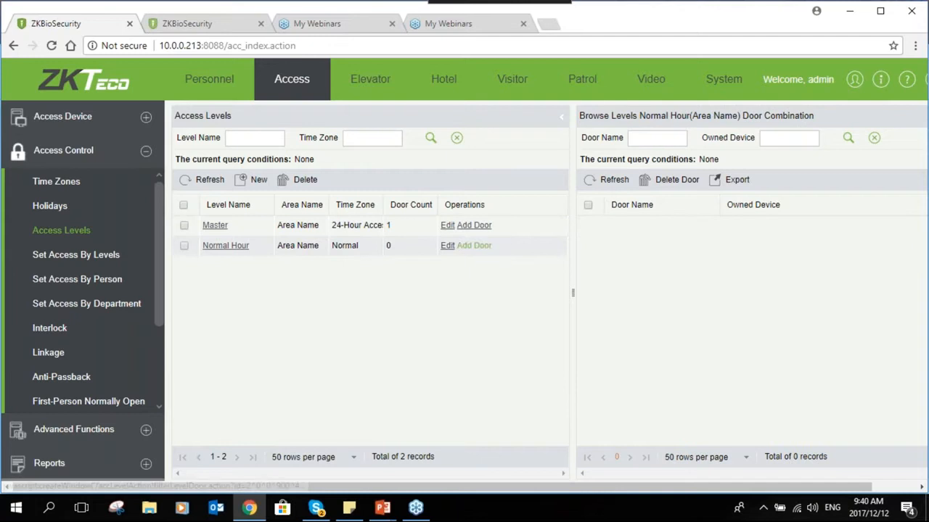
# - Add the Reception door to the Normal Hour access level
pyautogui.click(474, 245)
pyautogui.click(298, 228)
pyautogui.click(496, 264)
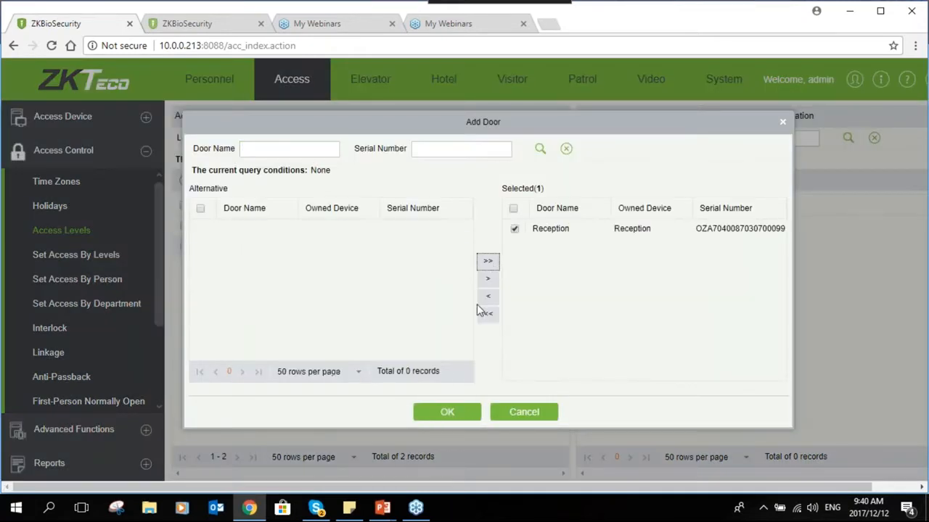
pyautogui.click(447, 412)
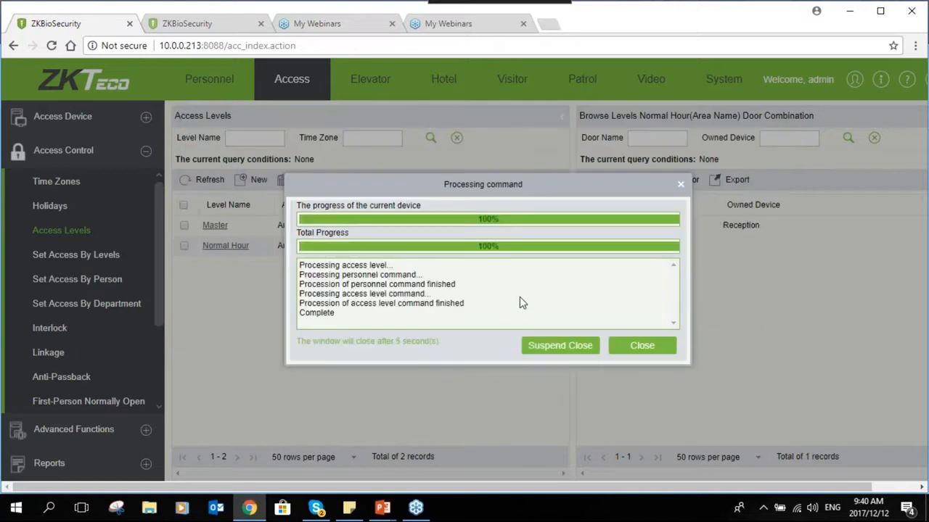
pyautogui.click(657, 347)
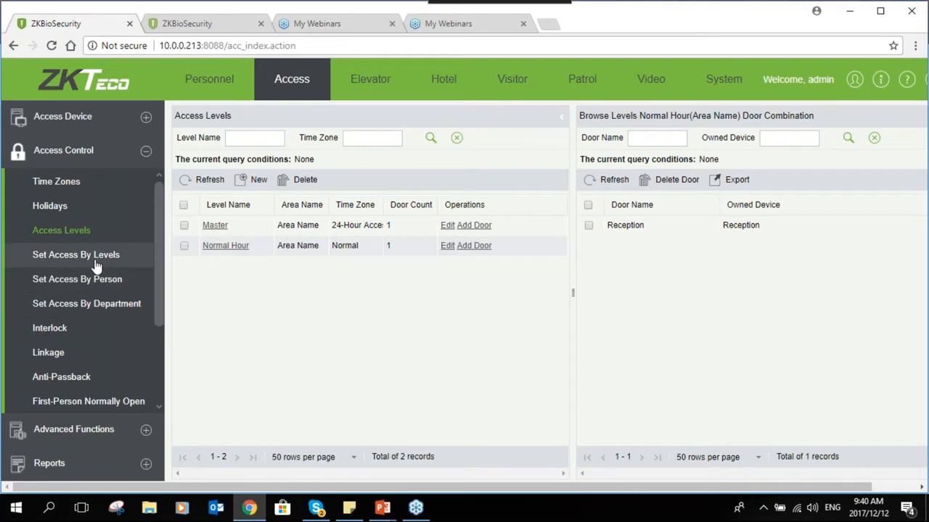
# - Switch from Set Access By Department to the Set Access By Person page
pyautogui.click(86, 305)
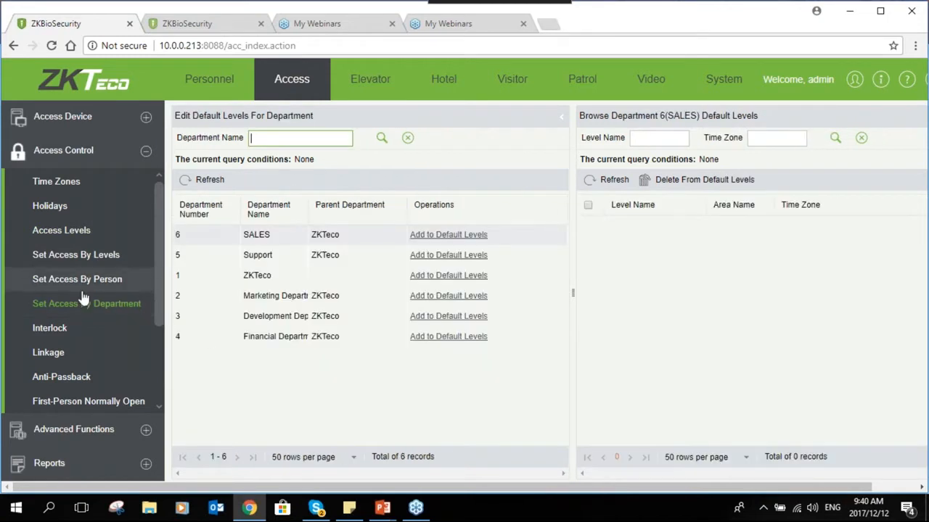
pyautogui.click(82, 287)
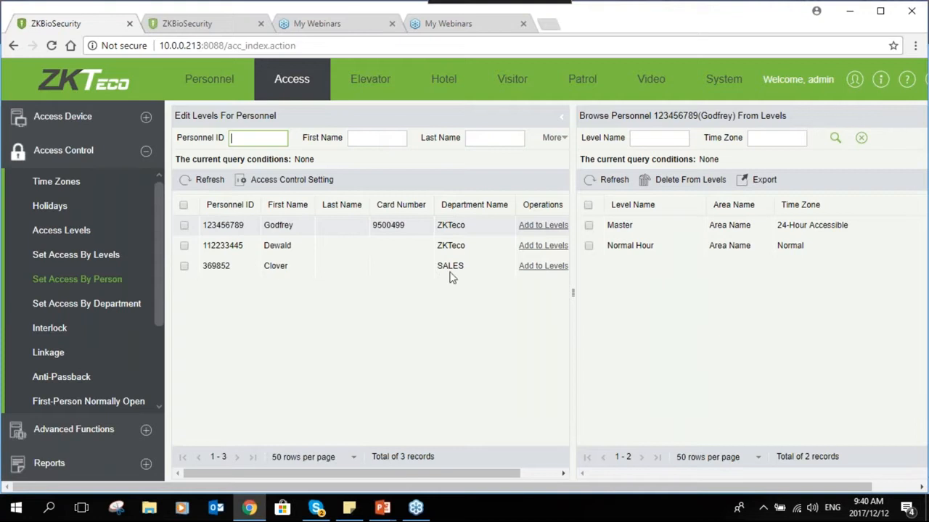
# - Give the SALES staff member the Normal Hour access level
pyautogui.click(542, 265)
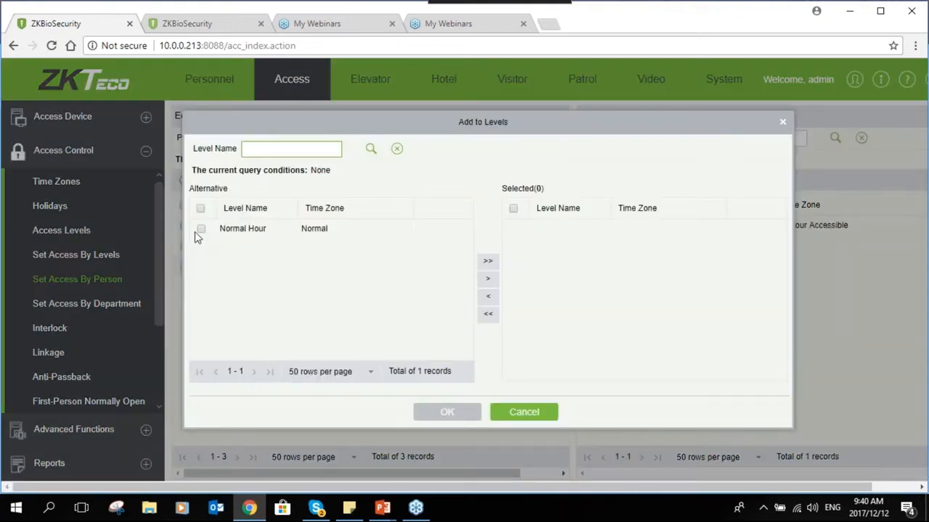
pyautogui.click(201, 230)
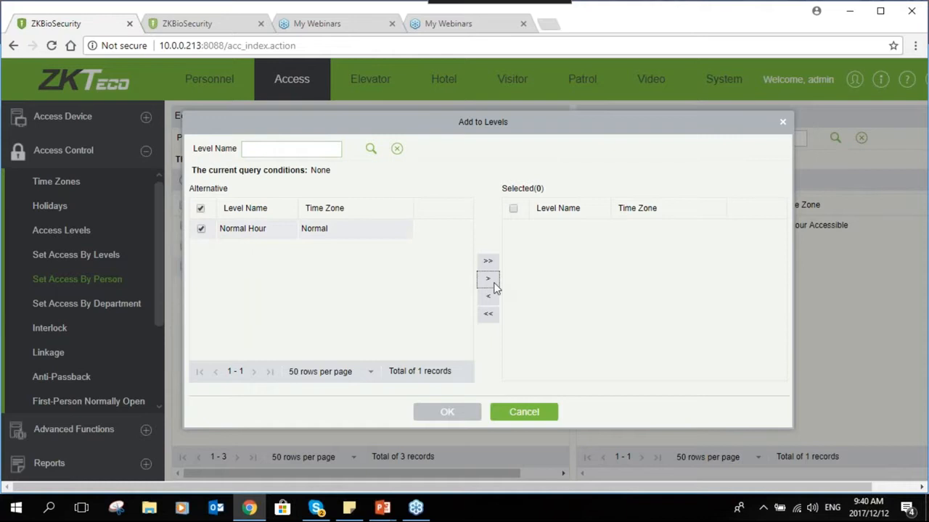
pyautogui.click(490, 281)
pyautogui.click(460, 414)
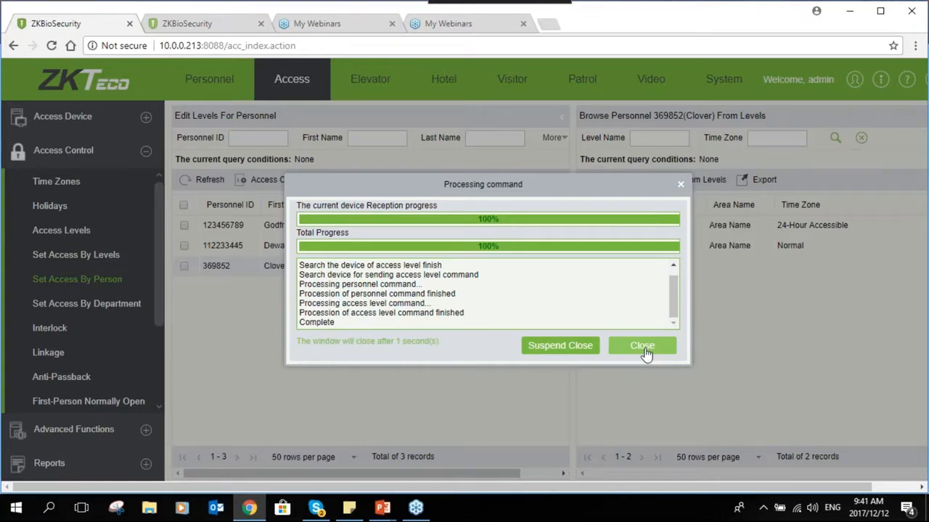
pyautogui.click(643, 347)
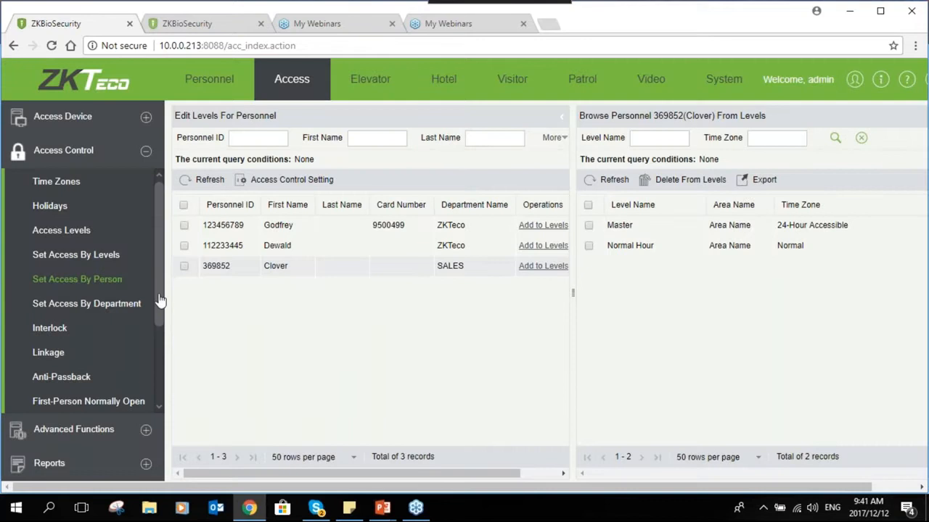
# - Open Real-Time Monitoring under the Access Device section
pyautogui.scroll(-1, 159, 303)
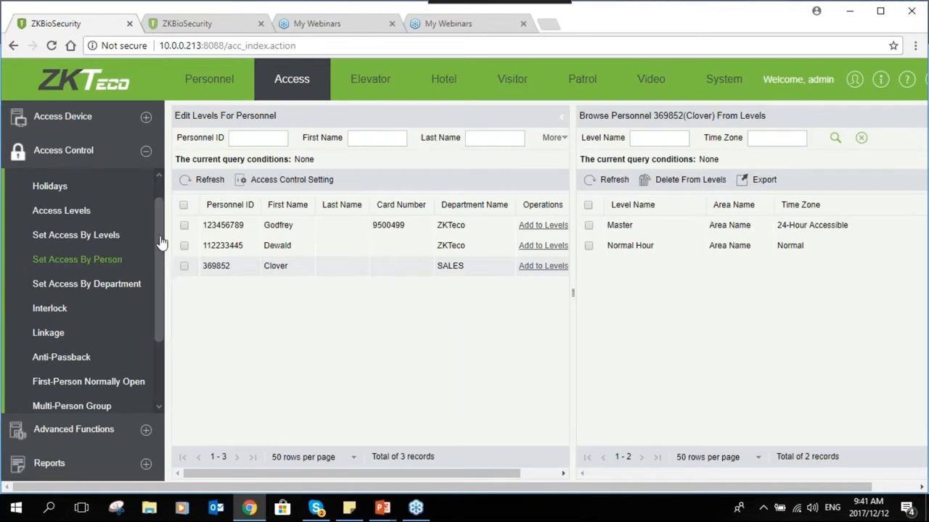
pyautogui.scroll(1, 163, 227)
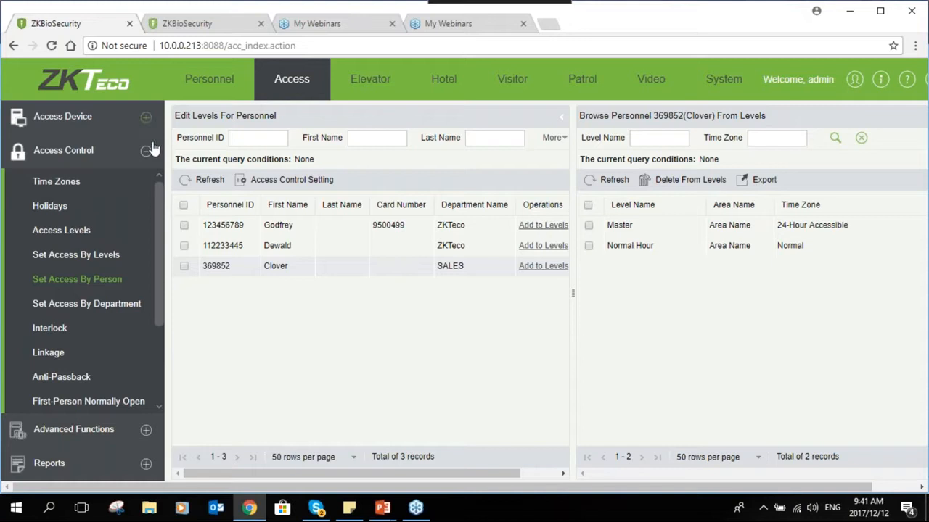
pyautogui.click(146, 117)
pyautogui.click(82, 323)
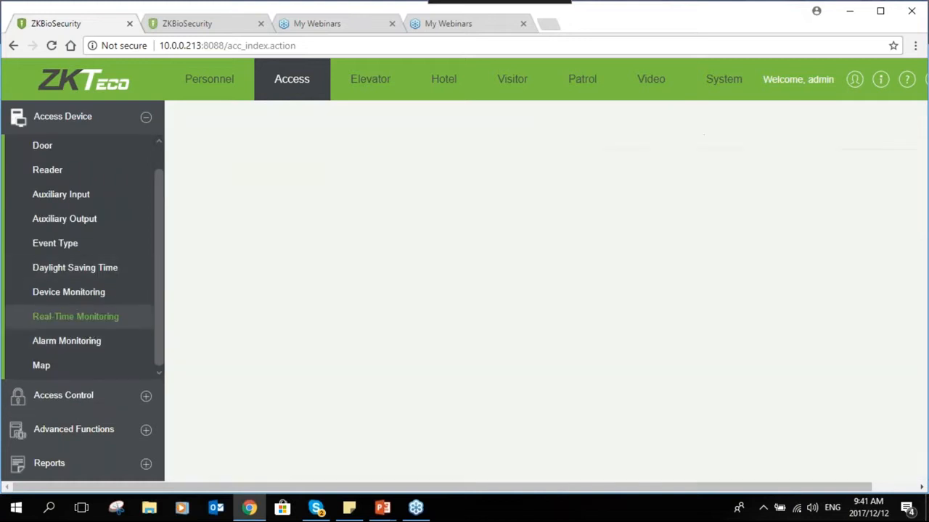
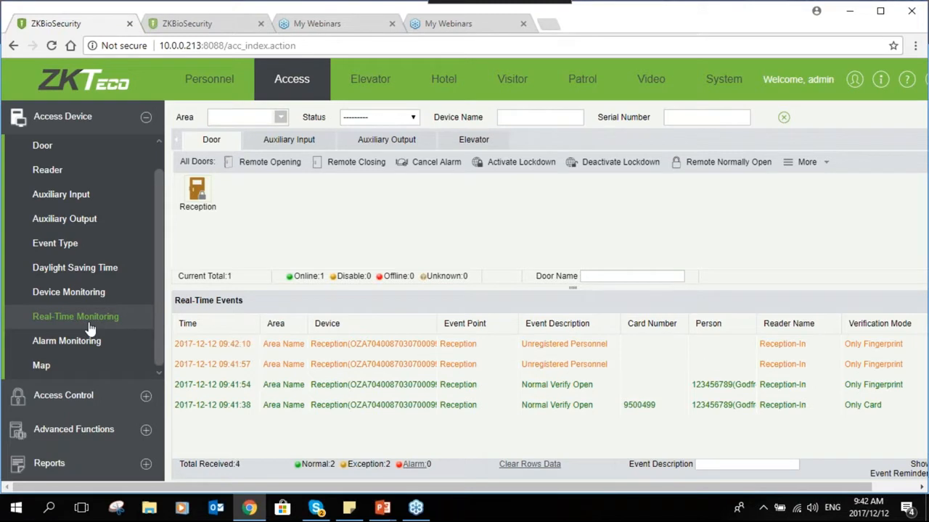
# - Expand Access Control in the sidebar and go to the Interlock rules page
pyautogui.click(143, 403)
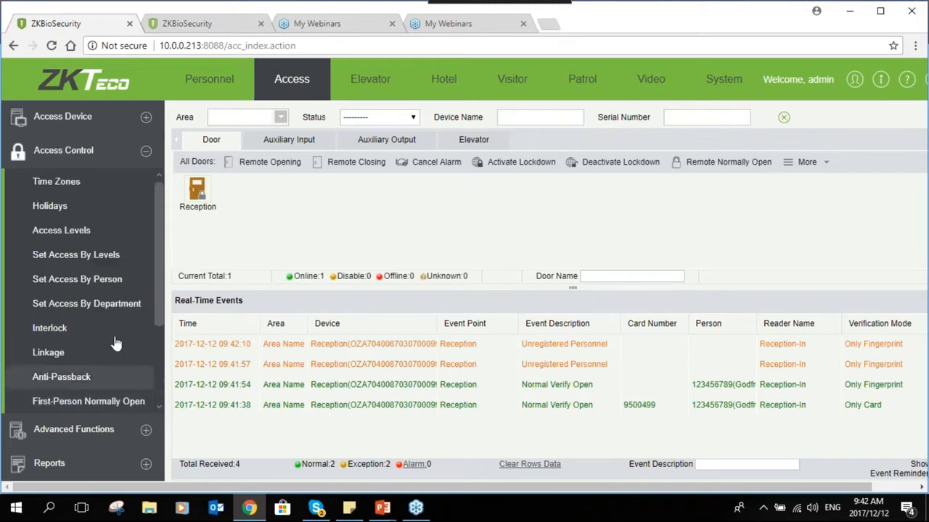
pyautogui.click(72, 329)
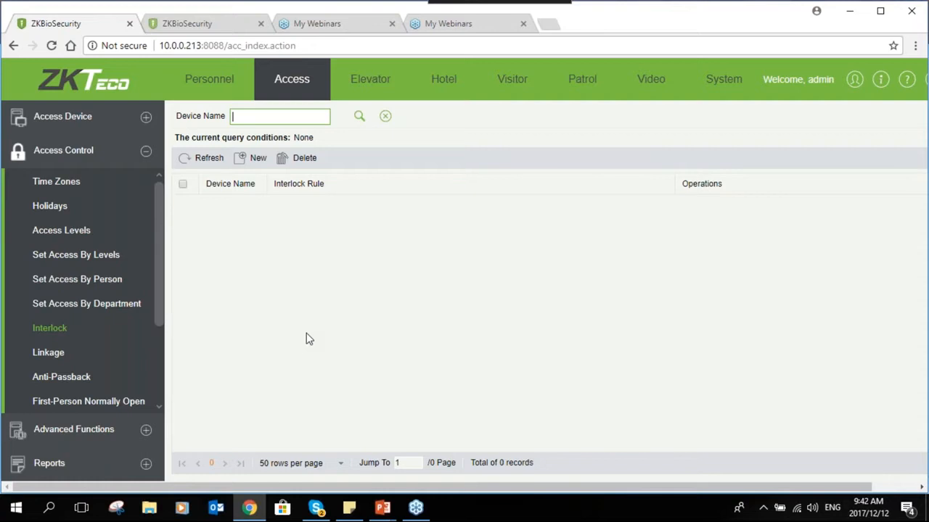
# - Try a new interlock rule without picking a device or rule, discard it, then open Linkage
pyautogui.click(251, 162)
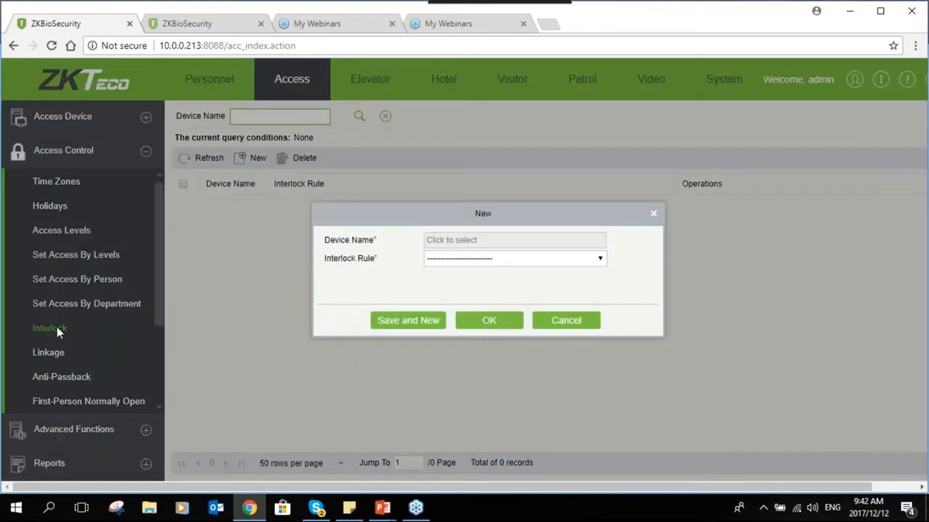
pyautogui.click(464, 243)
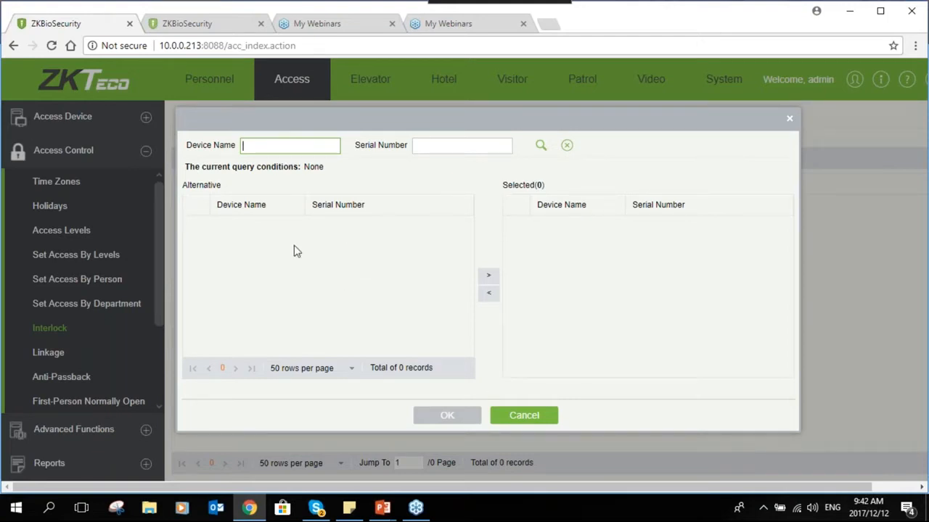
pyautogui.click(534, 418)
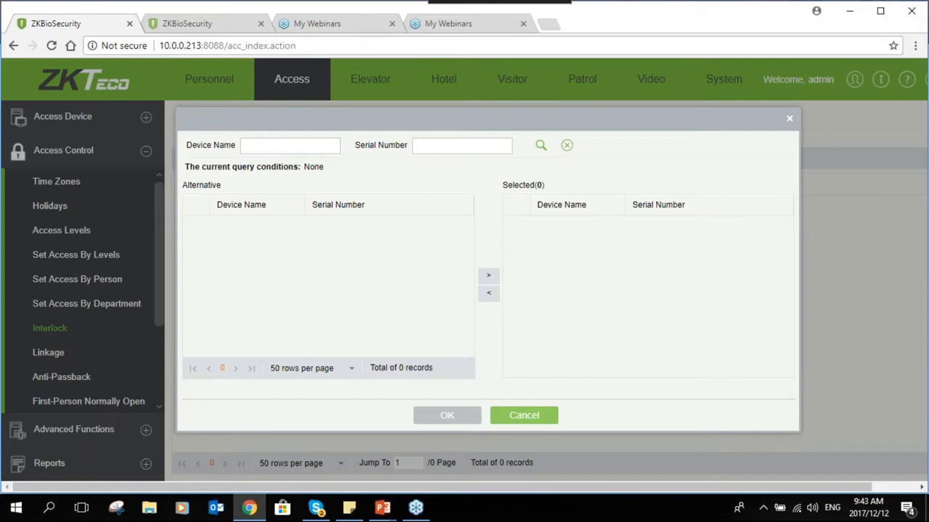
pyautogui.click(475, 261)
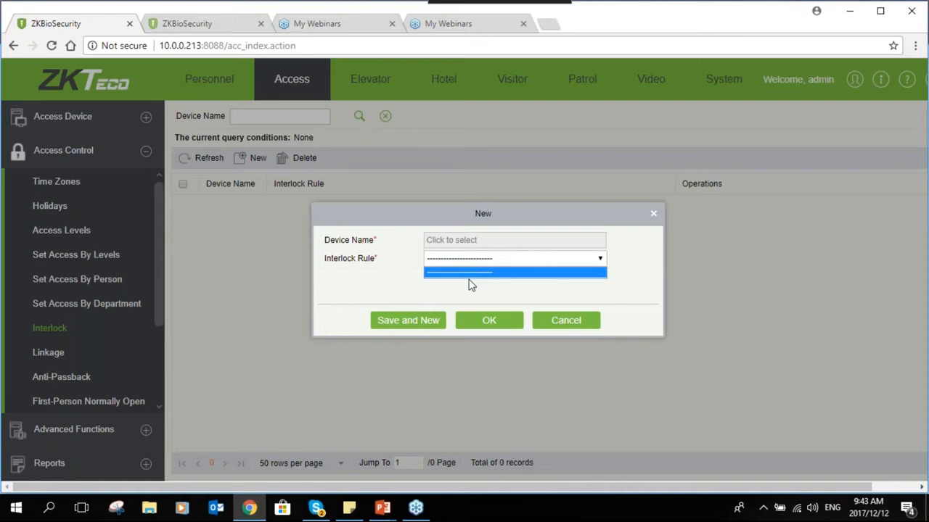
pyautogui.click(495, 330)
pyautogui.click(556, 318)
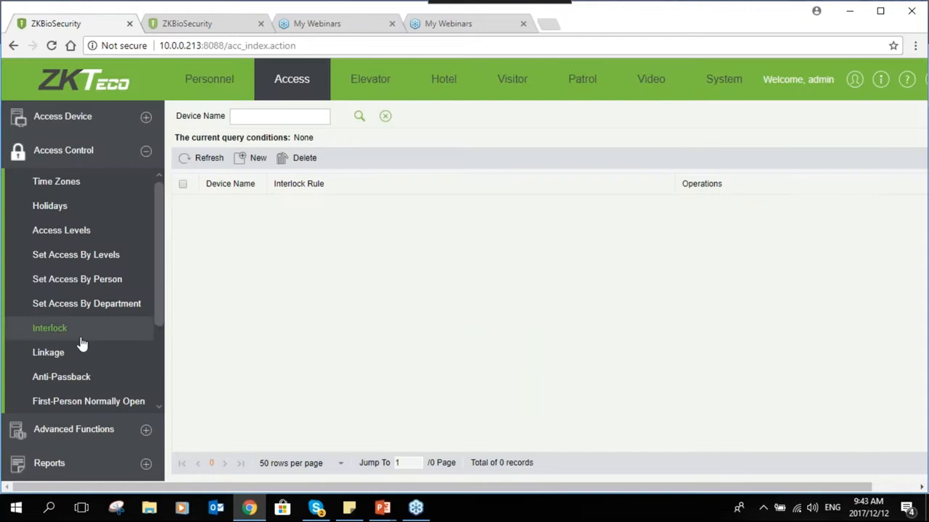
pyautogui.click(65, 353)
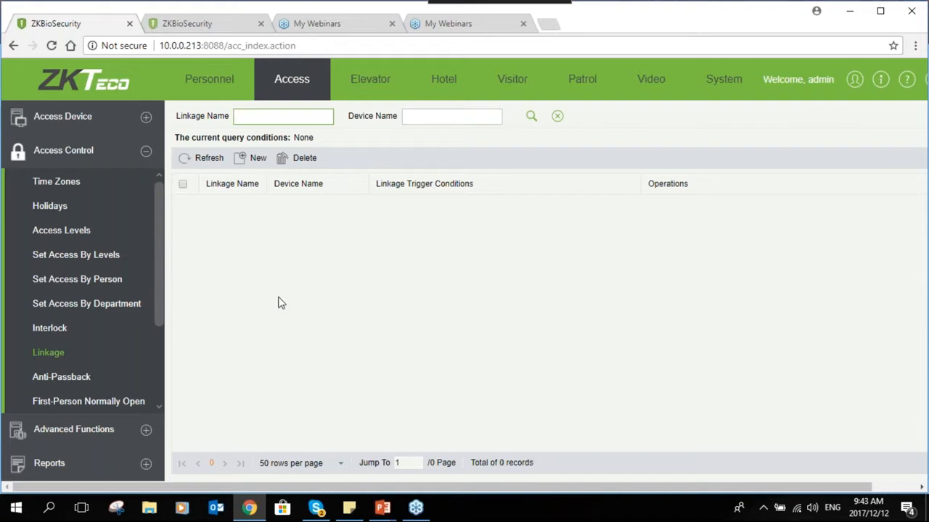
# - Start a new linkage named 'Link 1'
pyautogui.click(249, 167)
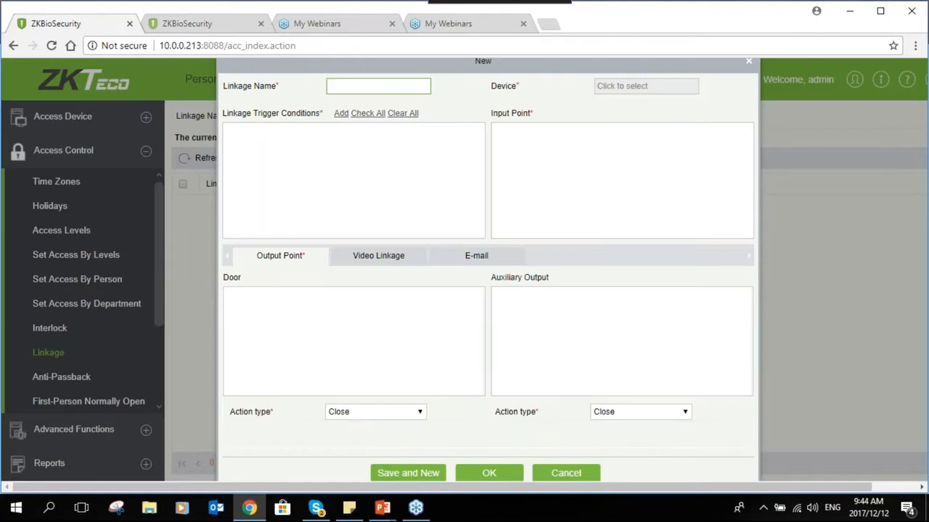
pyautogui.write('Link 1')
# - Select Reception as the linkage device, then bring up the trigger-condition choices
pyautogui.click(606, 87)
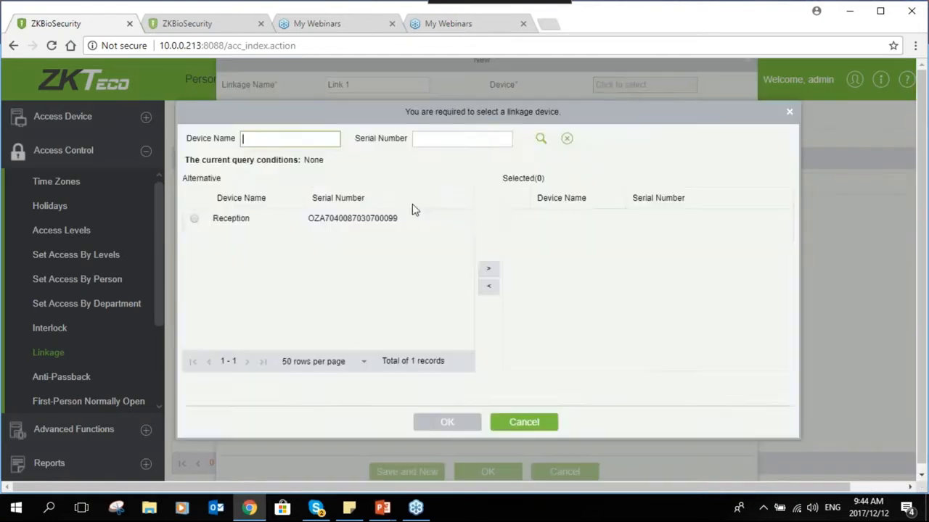
pyautogui.click(195, 219)
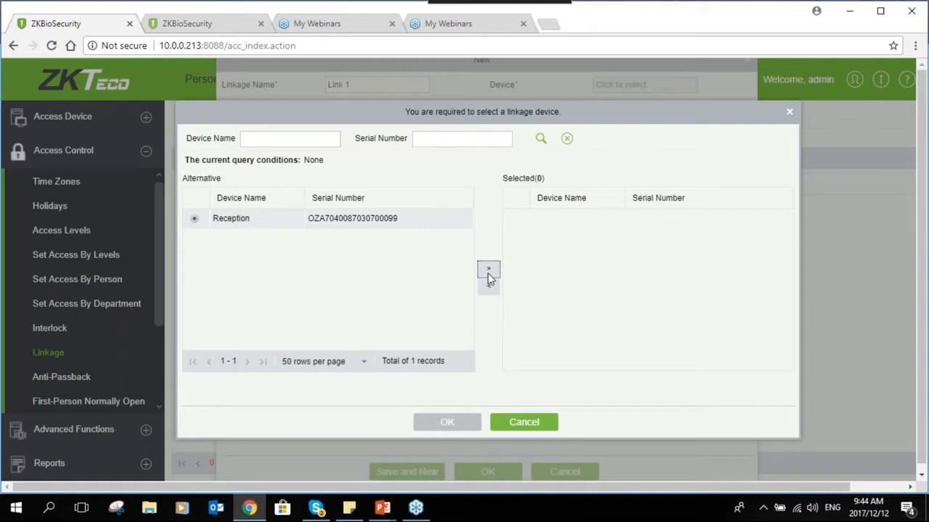
pyautogui.click(488, 268)
pyautogui.click(447, 422)
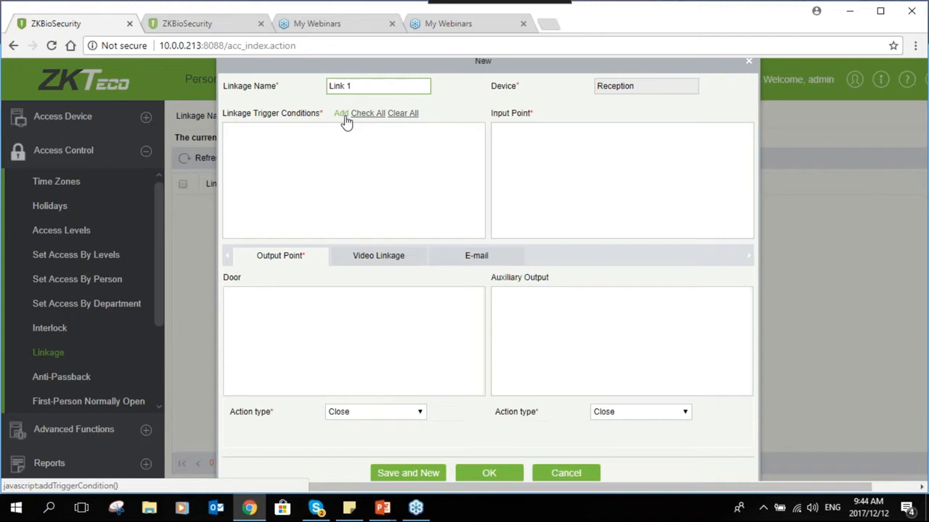
pyautogui.click(343, 114)
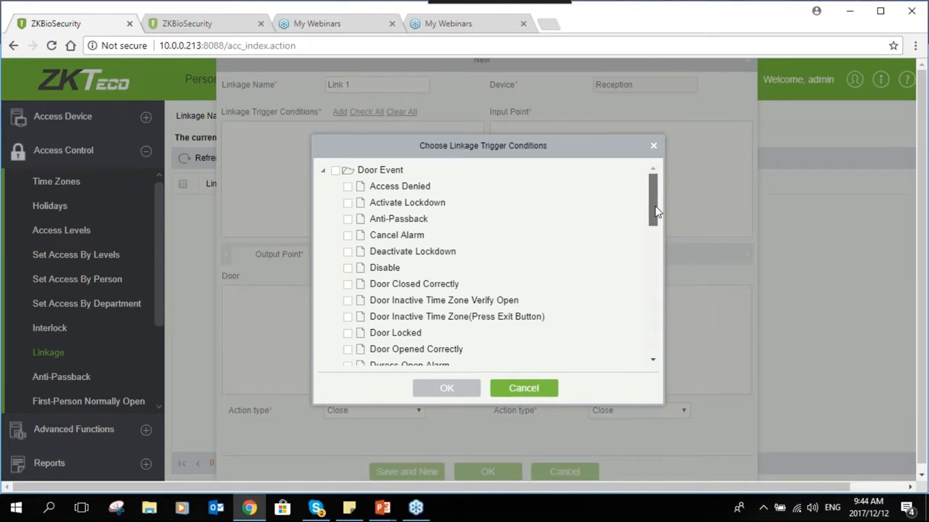
# - Set Link 1's trigger condition to Auxiliary Input Shorted
pyautogui.moveTo(655, 212); pyautogui.dragTo(643, 355)
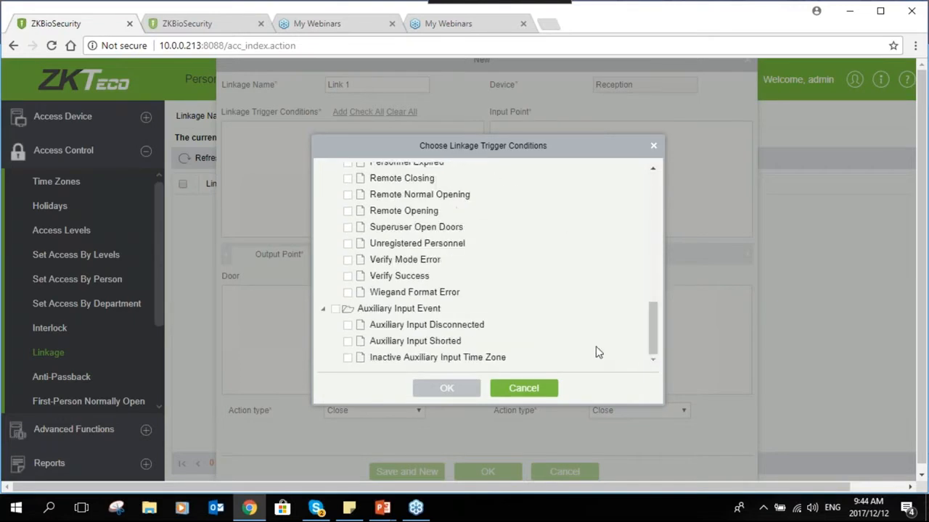
pyautogui.click(348, 341)
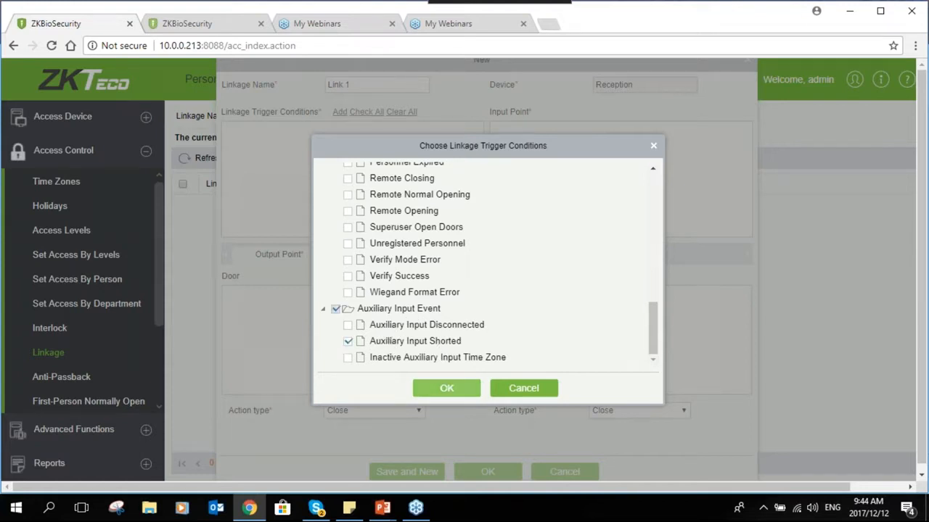
pyautogui.click(447, 388)
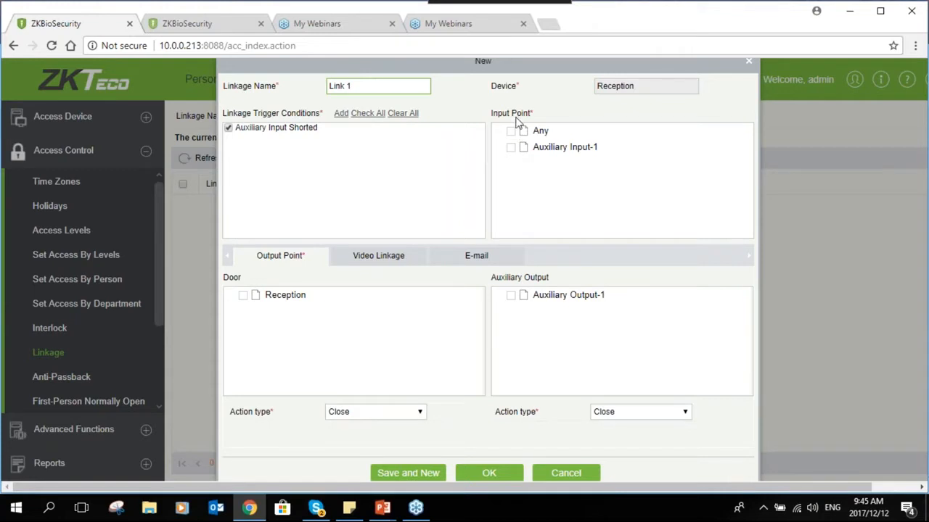
# - Use Any as the input point and select Reception door and Auxiliary Output-1 as outputs
pyautogui.click(511, 131)
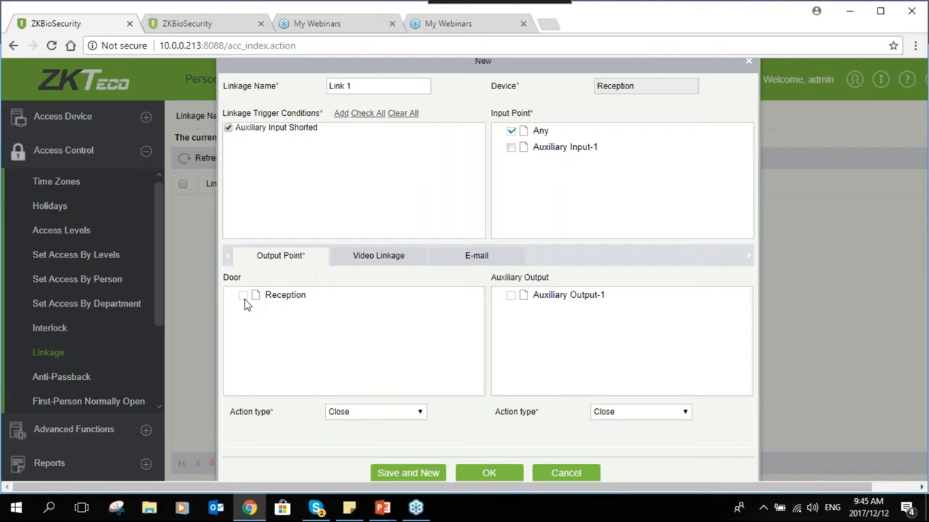
pyautogui.click(244, 297)
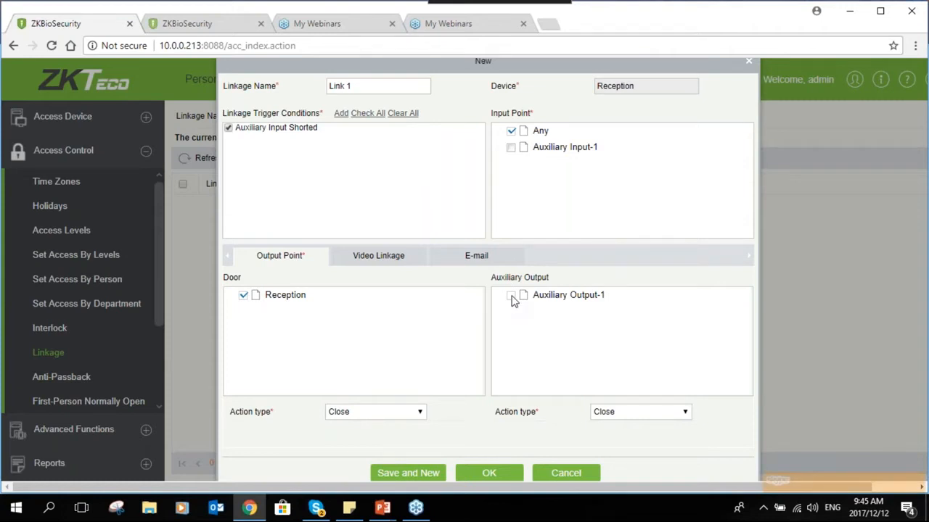
pyautogui.click(512, 296)
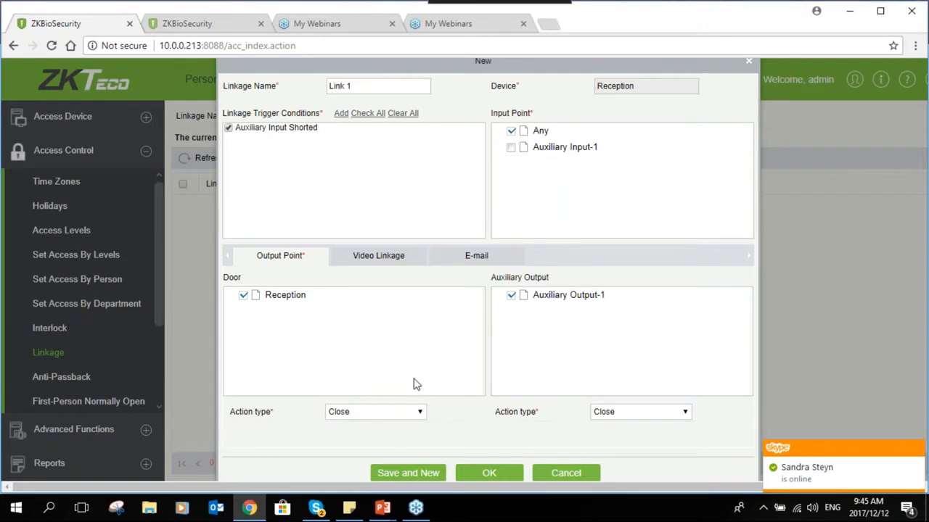
# - Set both the Reception door and Auxiliary Output-1 action types to Normally Open
pyautogui.click(369, 415)
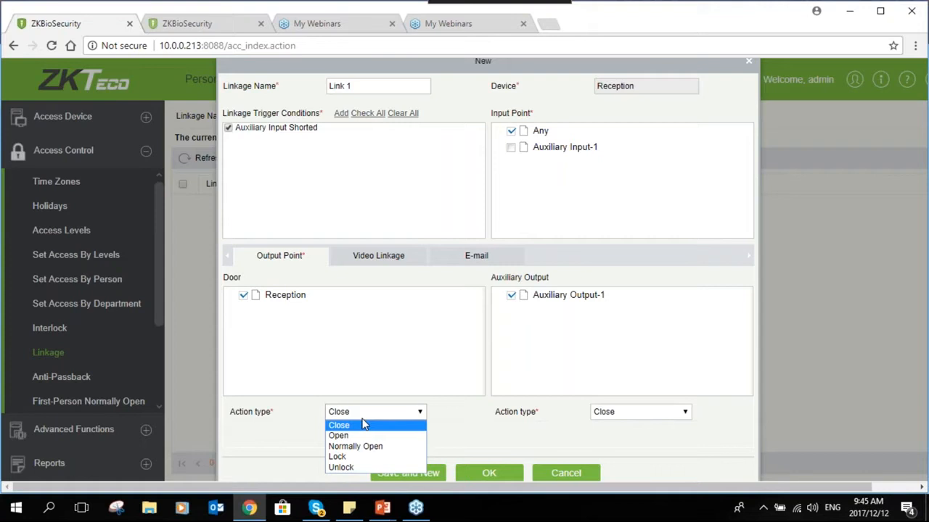
pyautogui.click(359, 448)
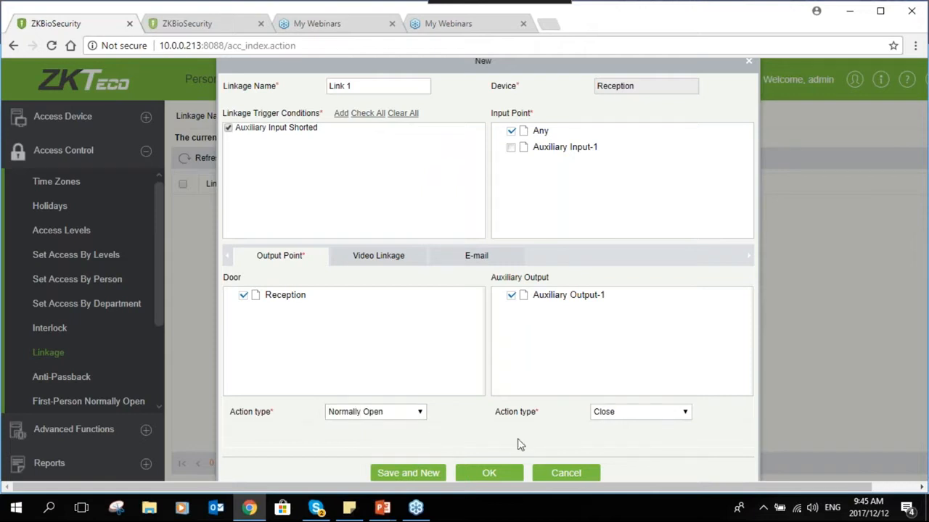
pyautogui.click(661, 421)
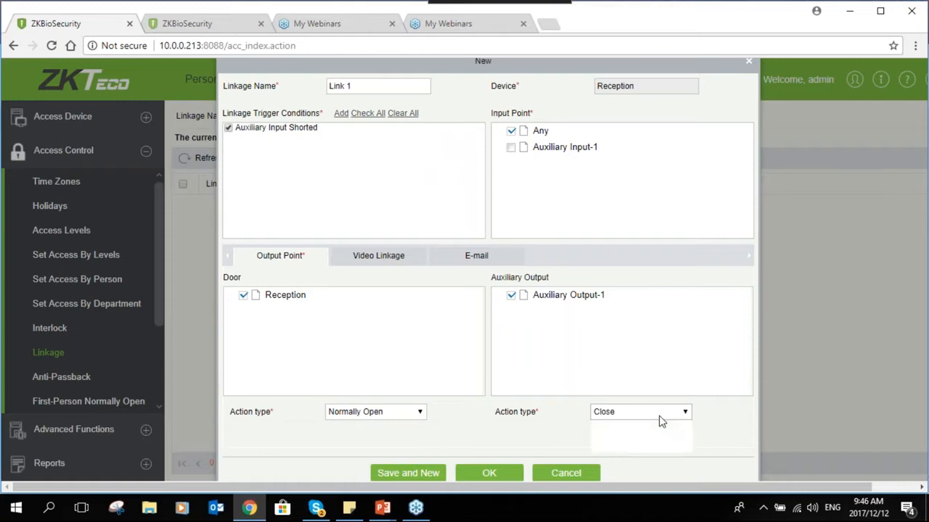
pyautogui.click(624, 444)
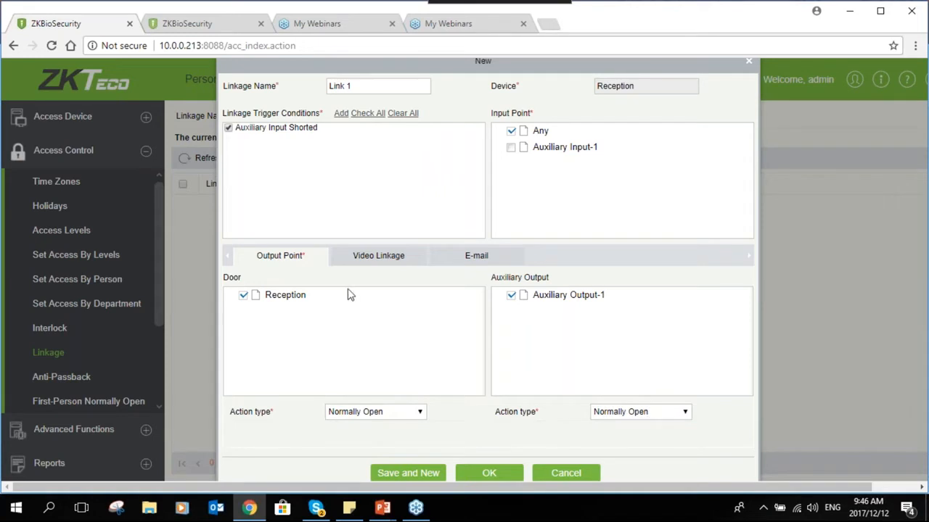
pyautogui.click(377, 256)
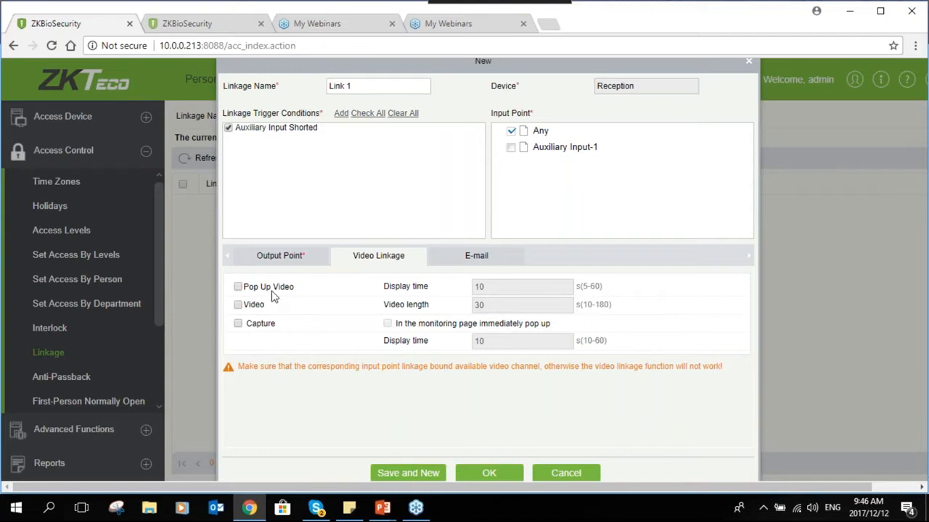
# - Enable Pop Up Video, Video, Capture and immediate pop-up on the monitoring page
pyautogui.click(238, 288)
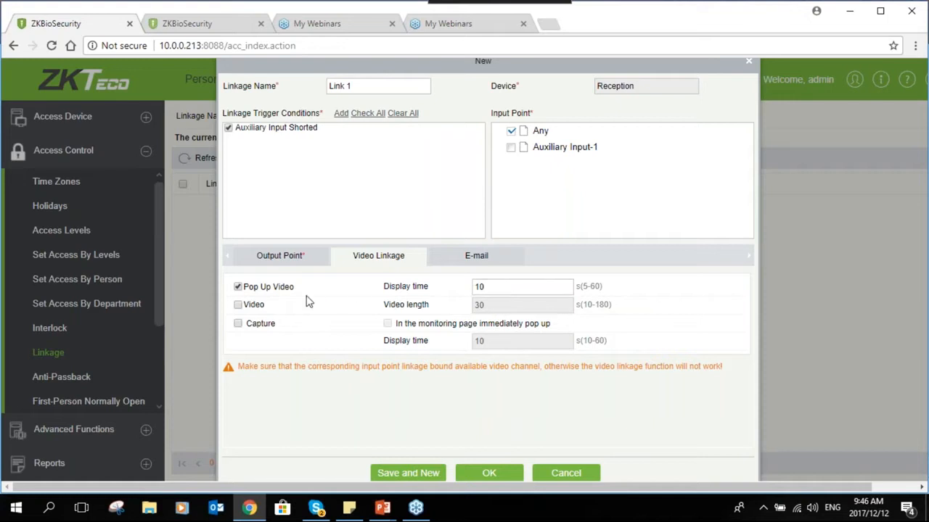
pyautogui.click(238, 304)
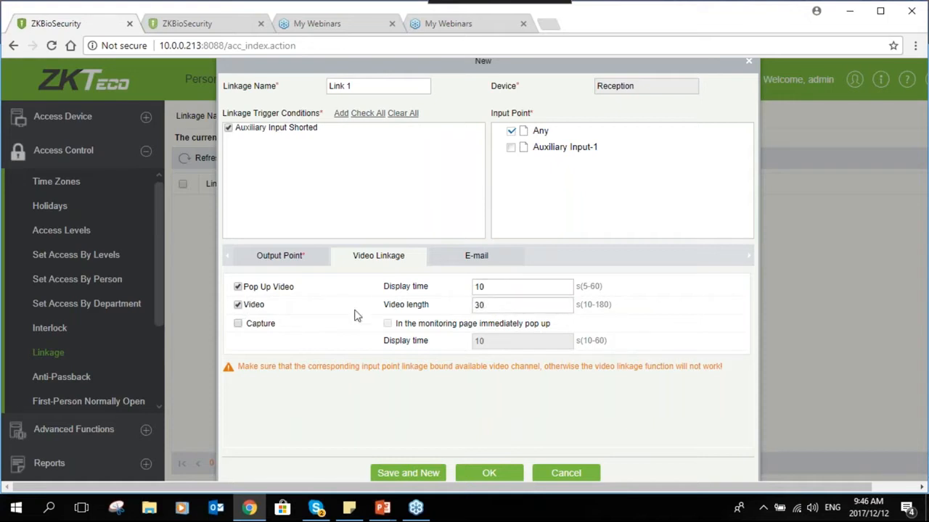
pyautogui.click(500, 306)
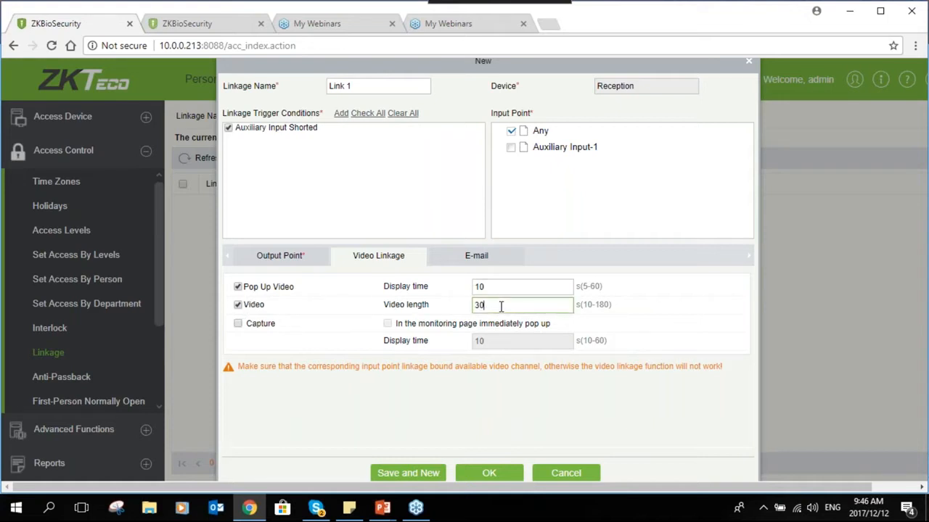
pyautogui.click(238, 323)
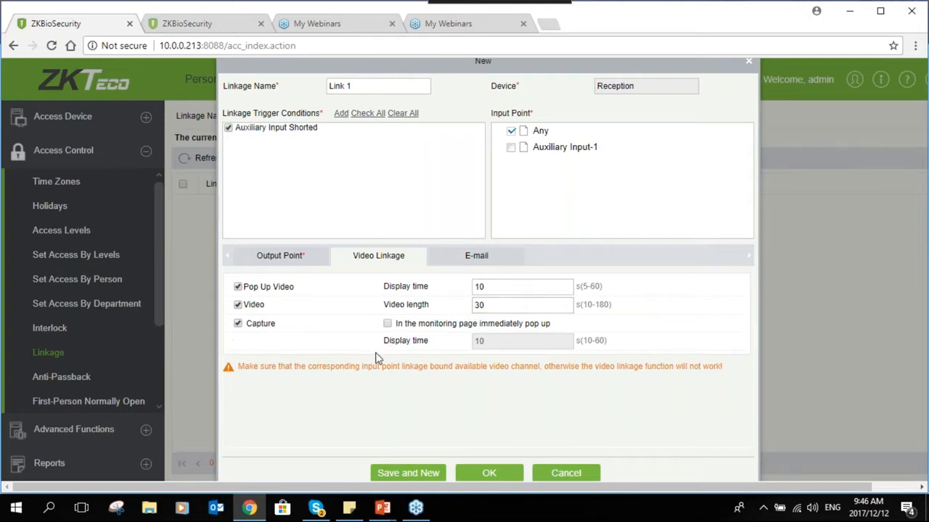
pyautogui.click(387, 323)
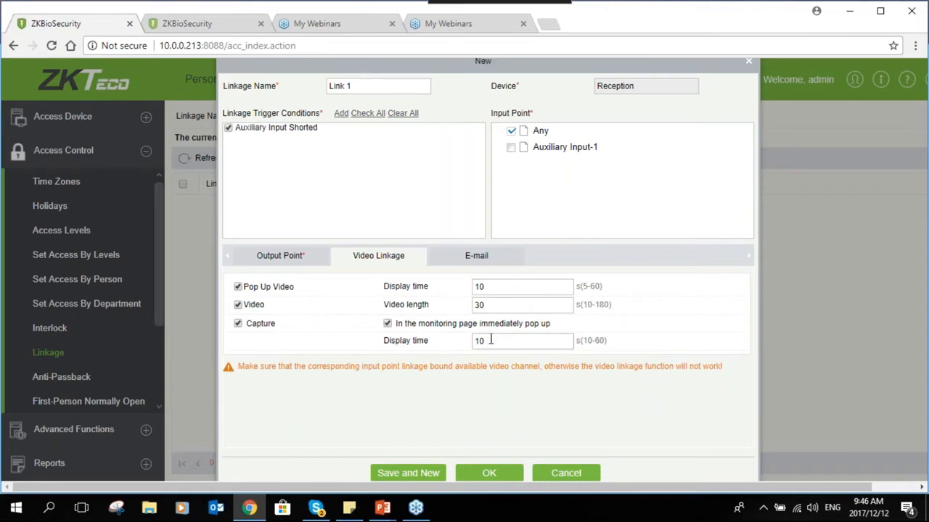
# - Review the E-mail and Output Point settings, then save the Link 1 linkage
pyautogui.click(476, 255)
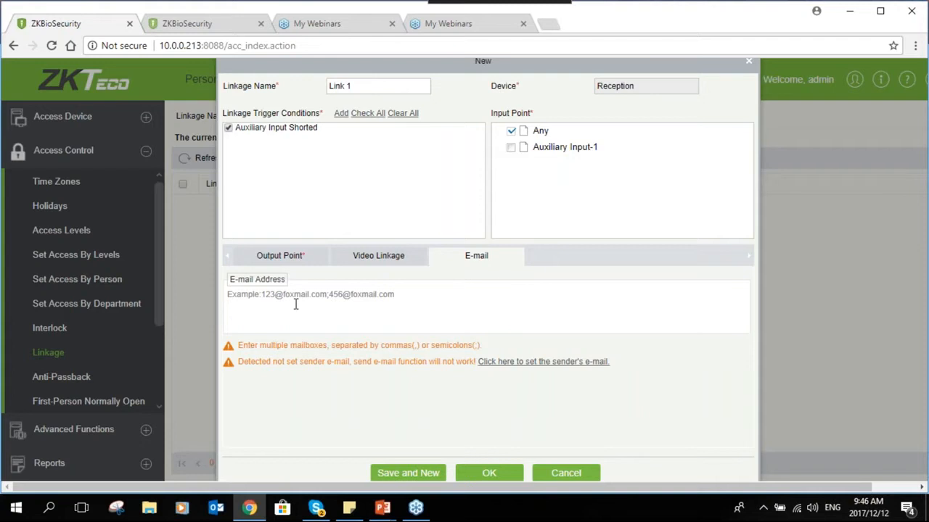
pyautogui.click(296, 304)
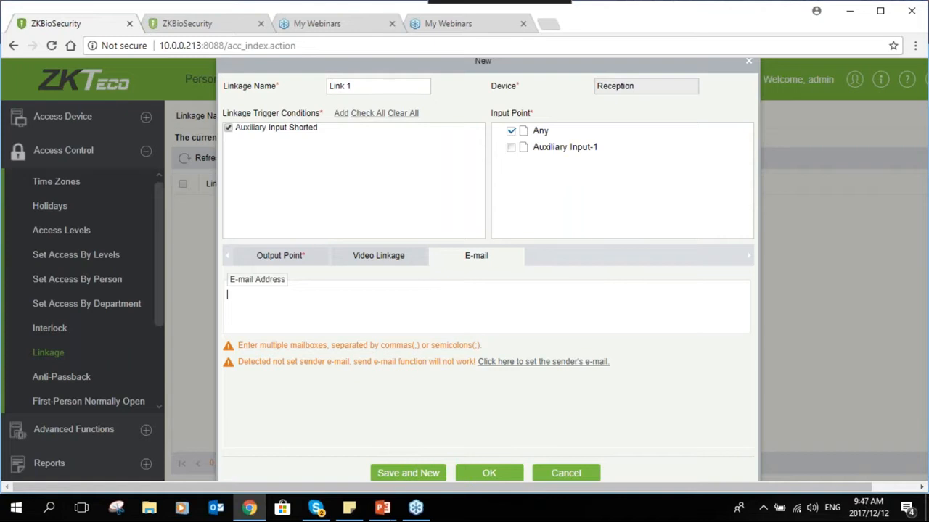
pyautogui.click(280, 255)
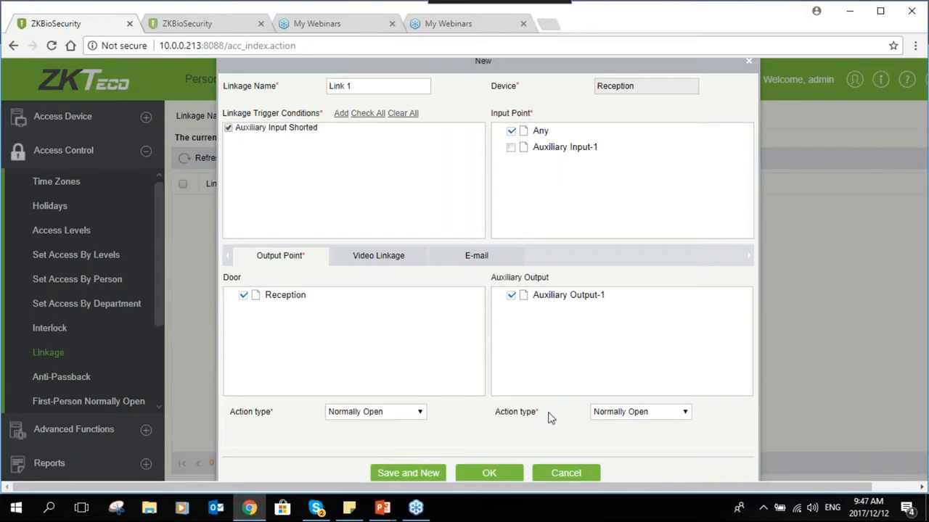
pyautogui.click(489, 473)
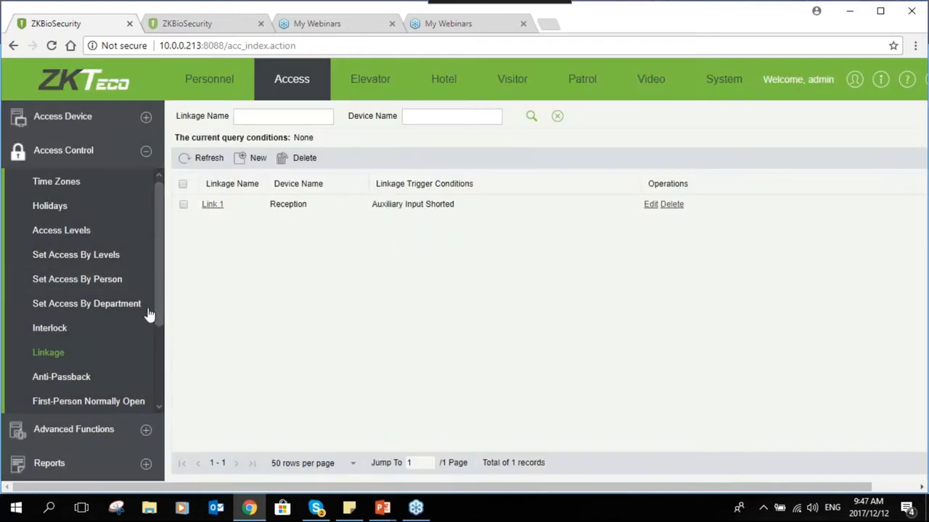
pyautogui.scroll(-2, 147, 318)
pyautogui.click(81, 335)
# - Open the Anti-Passback rule list, which holds 0 records
pyautogui.click(60, 325)
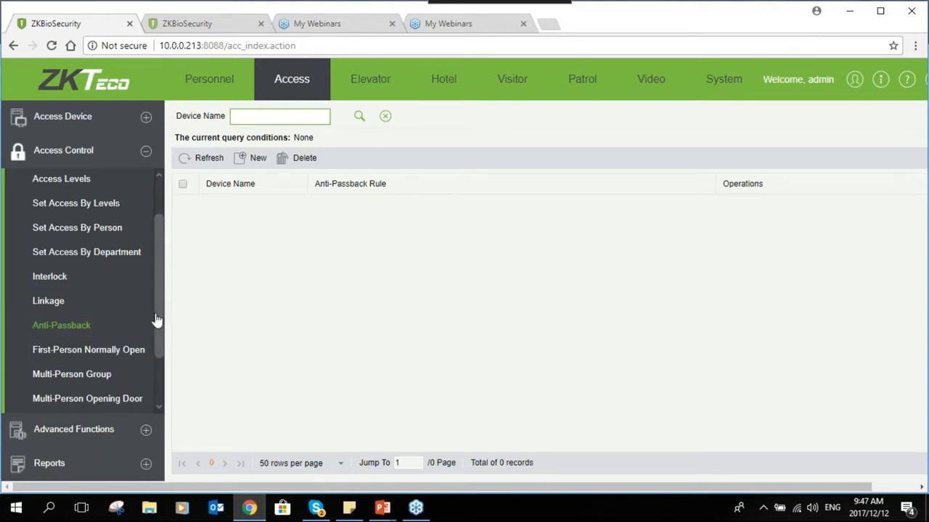
pyautogui.scroll(-2, 155, 323)
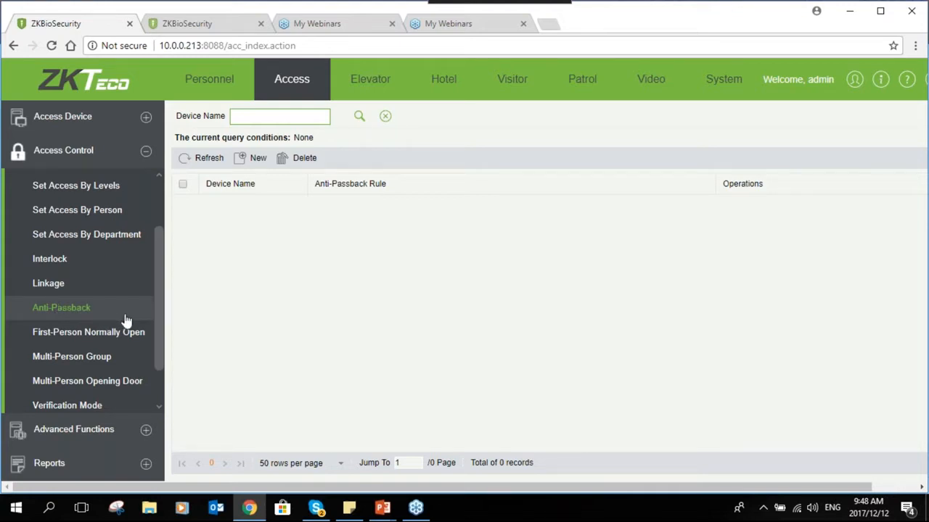
pyautogui.moveTo(158, 313)
pyautogui.mouseDown()
pyautogui.moveTo(158, 335)
pyautogui.moveTo(166, 292)
pyautogui.moveTo(156, 317)
pyautogui.mouseUp()
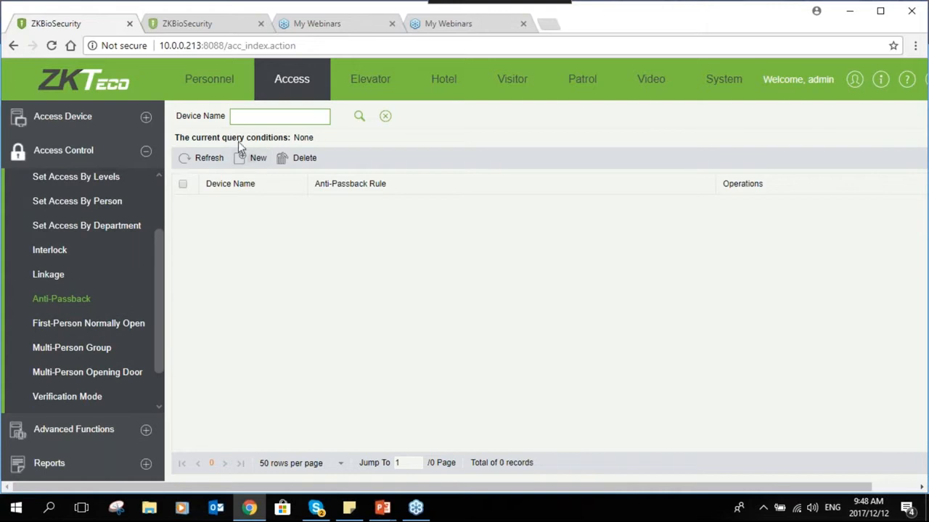
# - Start a new anti-passback rule for the Reception device
pyautogui.click(251, 158)
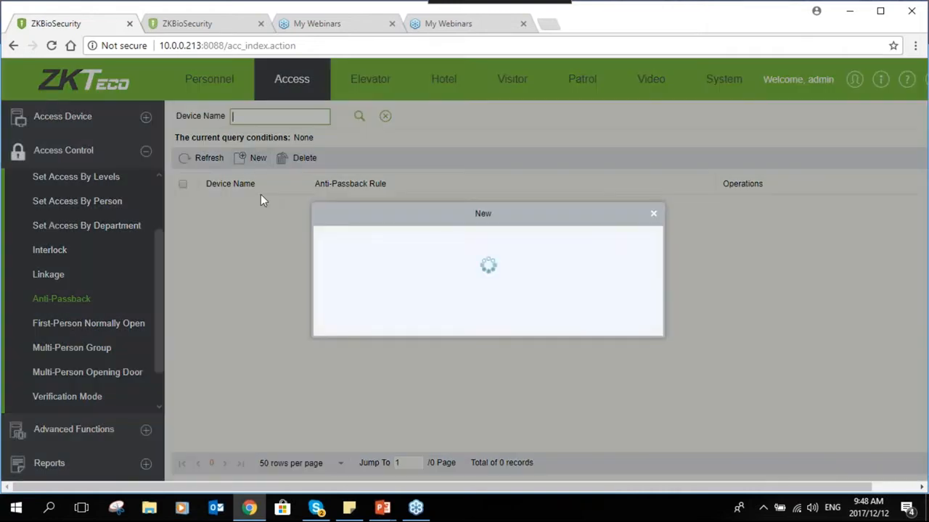
pyautogui.click(500, 242)
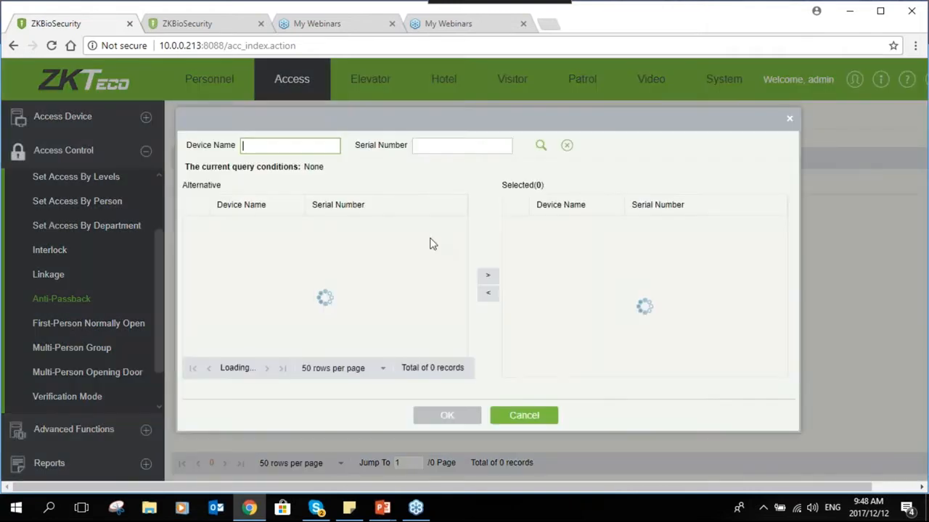
pyautogui.click(221, 226)
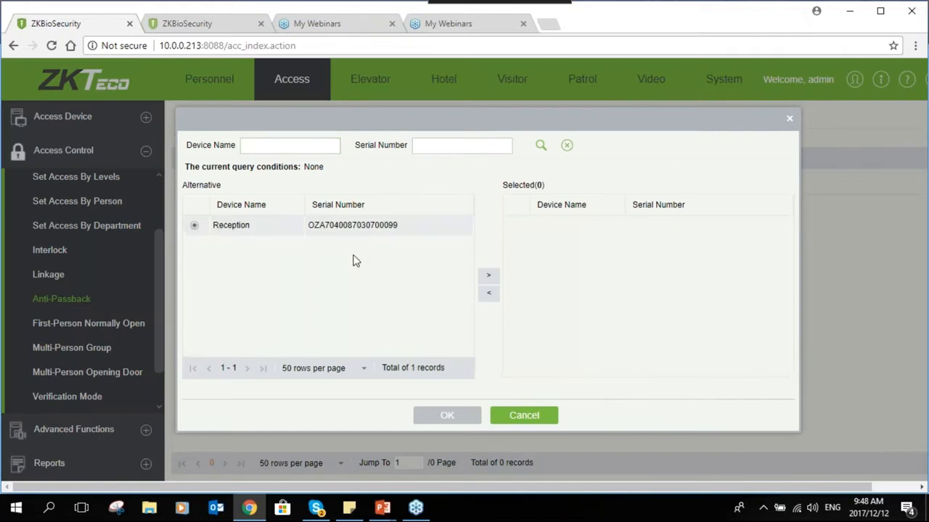
pyautogui.click(488, 276)
pyautogui.click(455, 419)
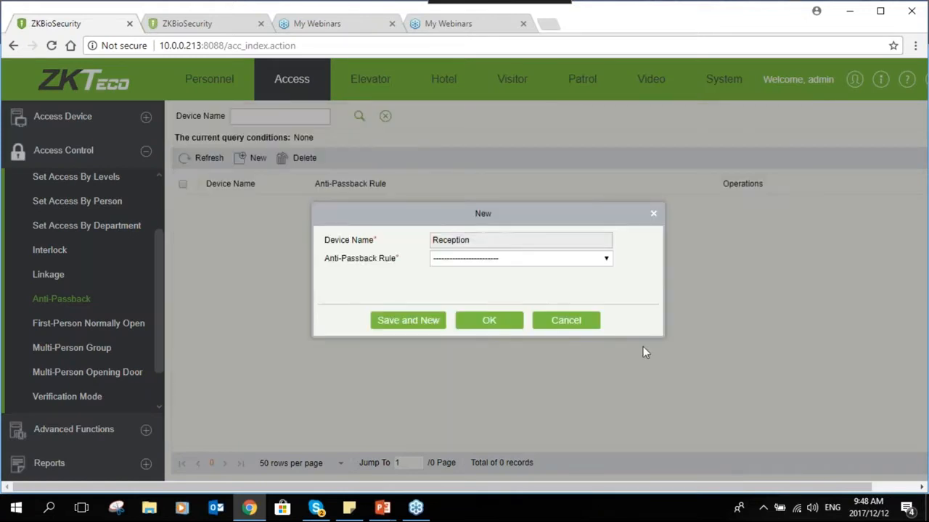
# - Set the rule to Anti-Passback between readers of door Reception and save it
pyautogui.click(570, 262)
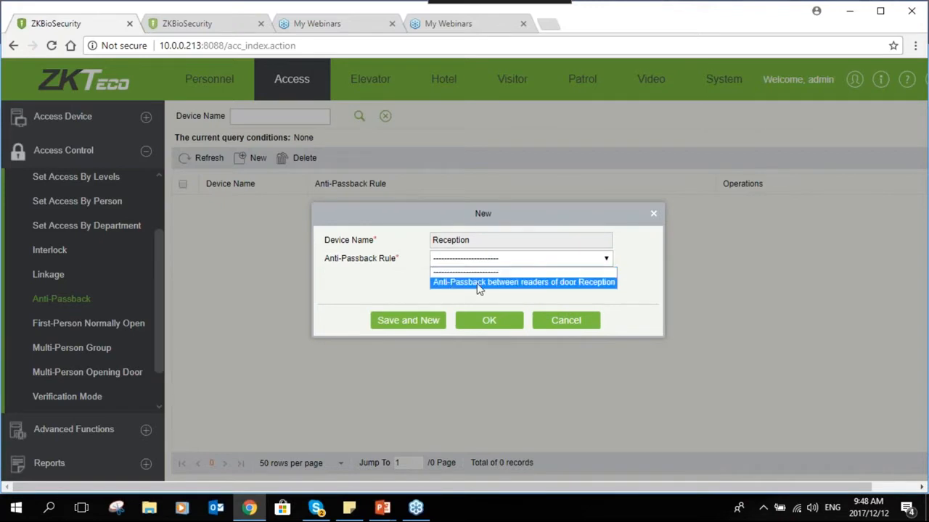
pyautogui.click(576, 283)
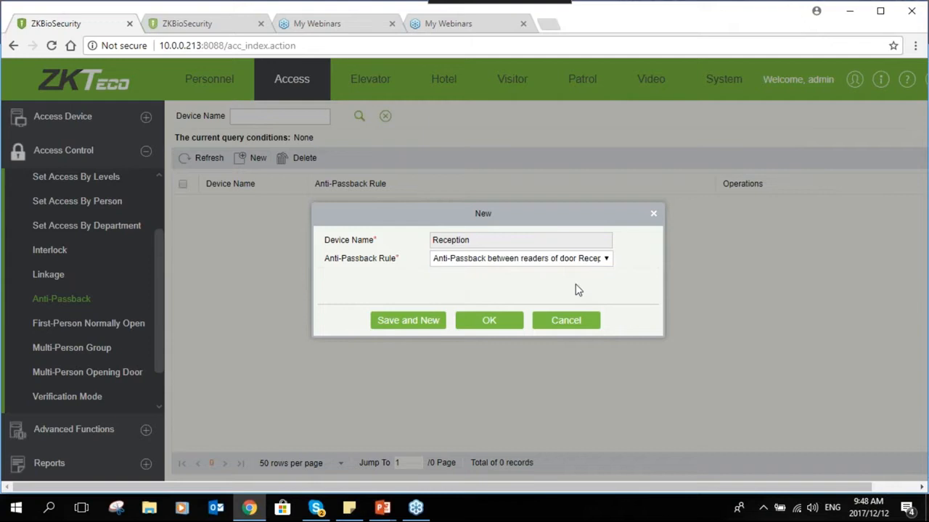
pyautogui.click(493, 327)
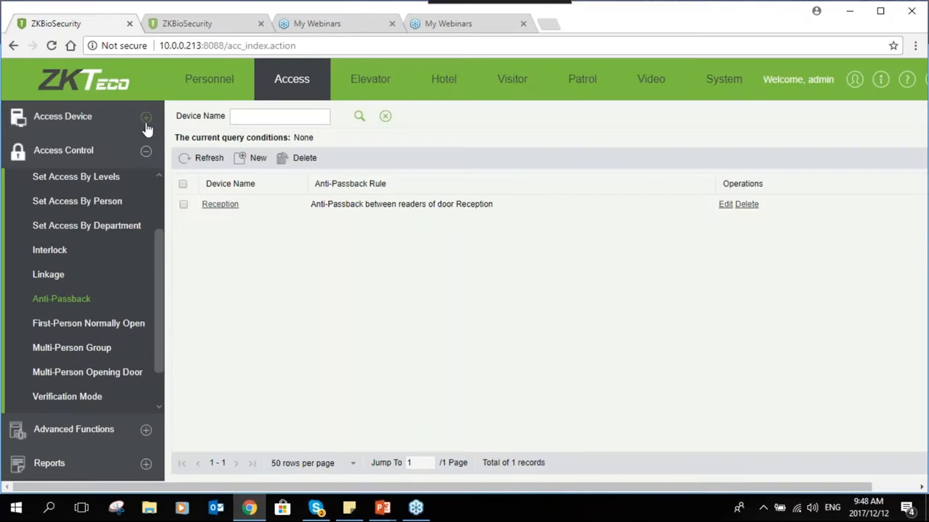
pyautogui.click(145, 125)
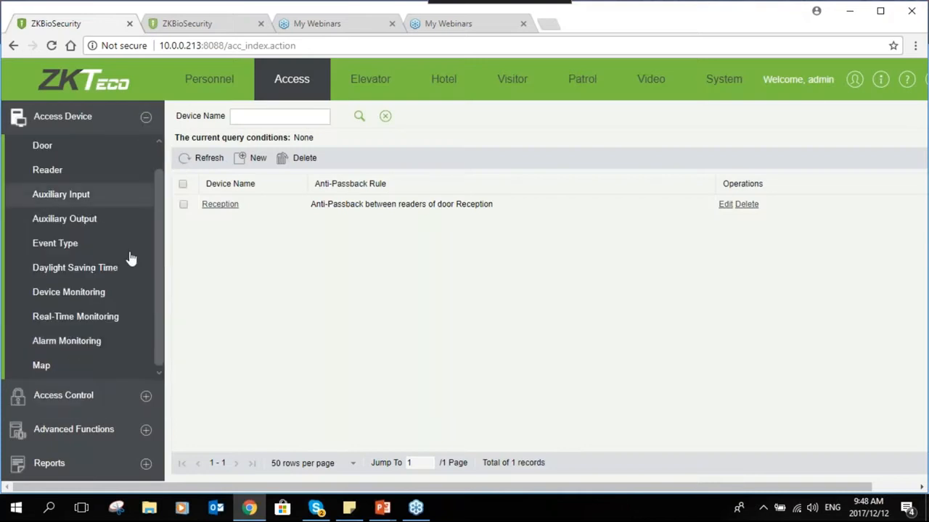
pyautogui.click(75, 317)
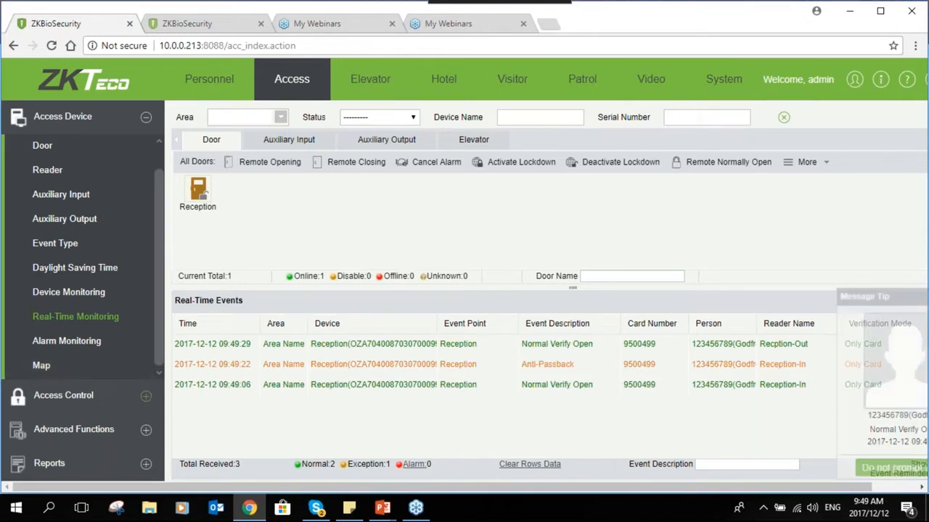
pyautogui.click(121, 392)
# - Return to the Anti-Passback list, then open the First-Person Normally Open page
pyautogui.click(73, 299)
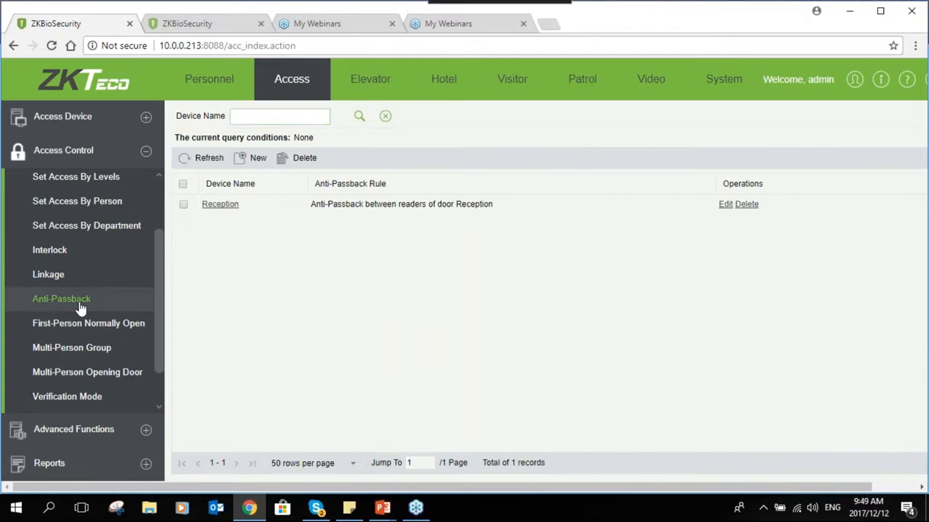
pyautogui.click(113, 330)
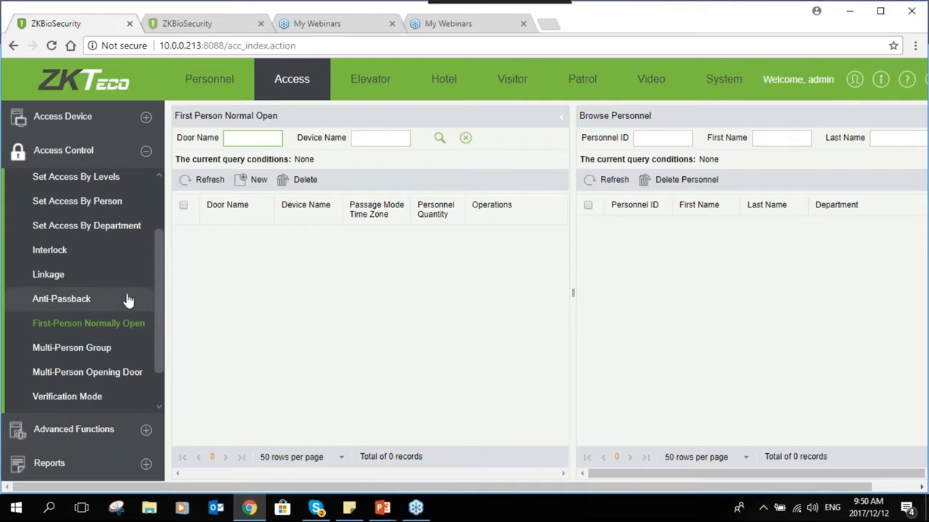
pyautogui.moveTo(158, 307); pyautogui.dragTo(156, 330)
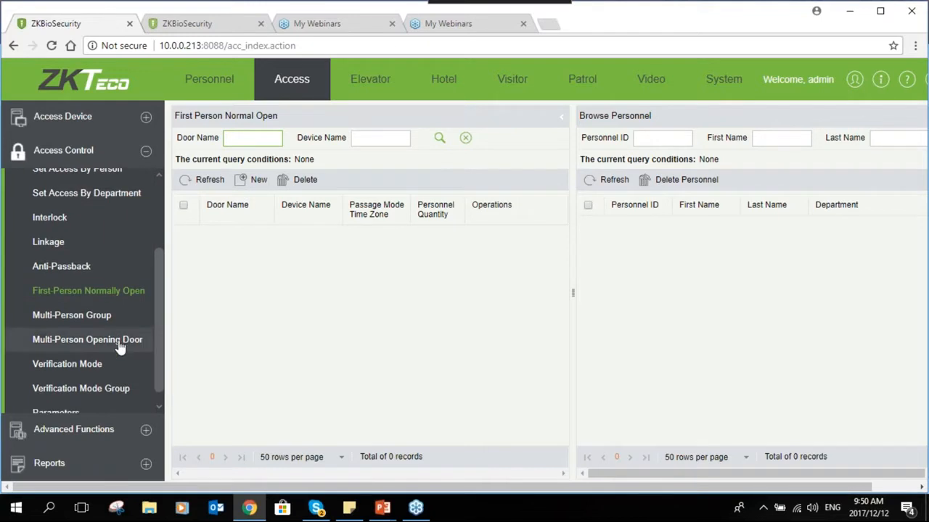
# - Visit the Multi-Person Group and Multi-Person Opening Door pages, ending on Multi-Person Group
pyautogui.click(78, 323)
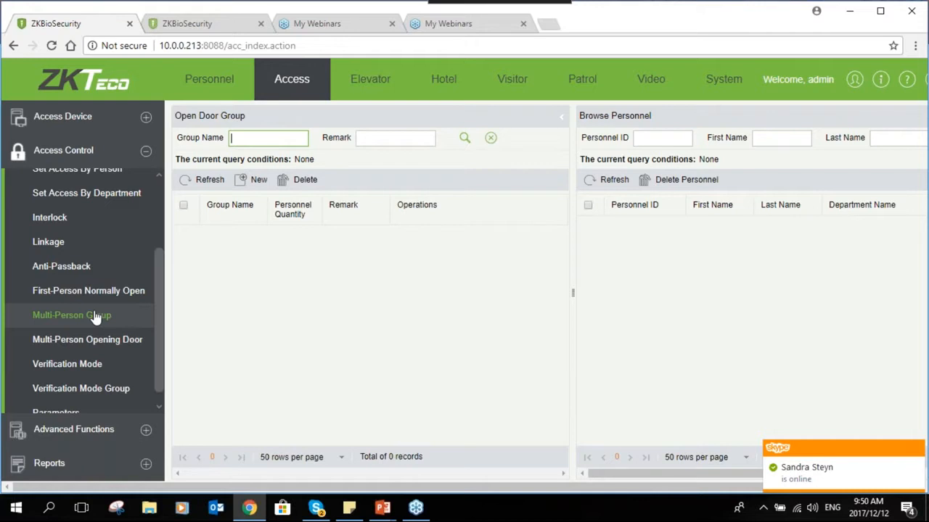
pyautogui.click(77, 352)
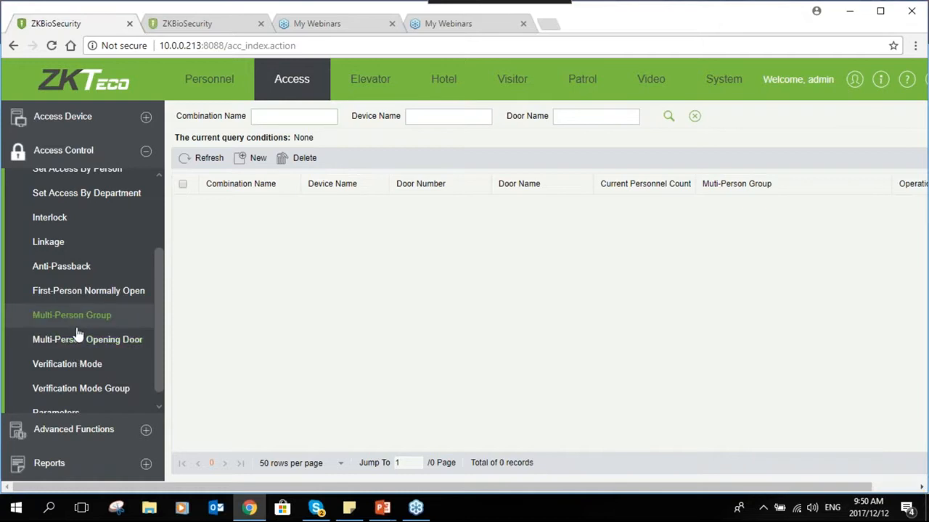
pyautogui.click(77, 334)
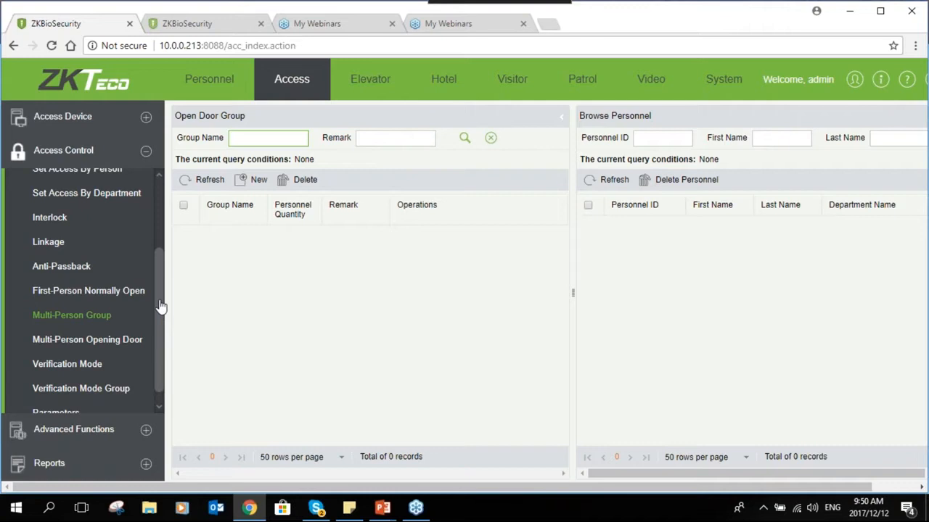
# - Create a new multi-person group named 'Grp 1'
pyautogui.click(120, 317)
pyautogui.click(243, 181)
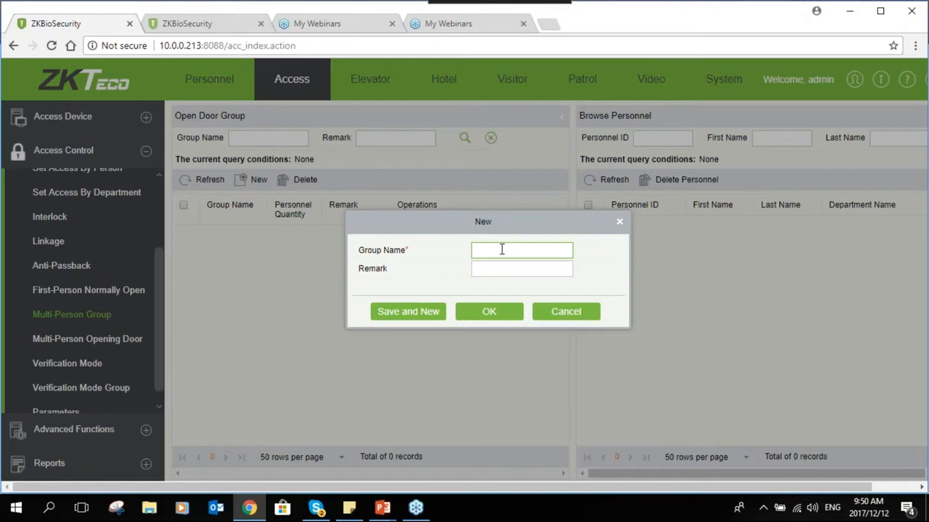
pyautogui.write('Grp 1')
pyautogui.click(505, 315)
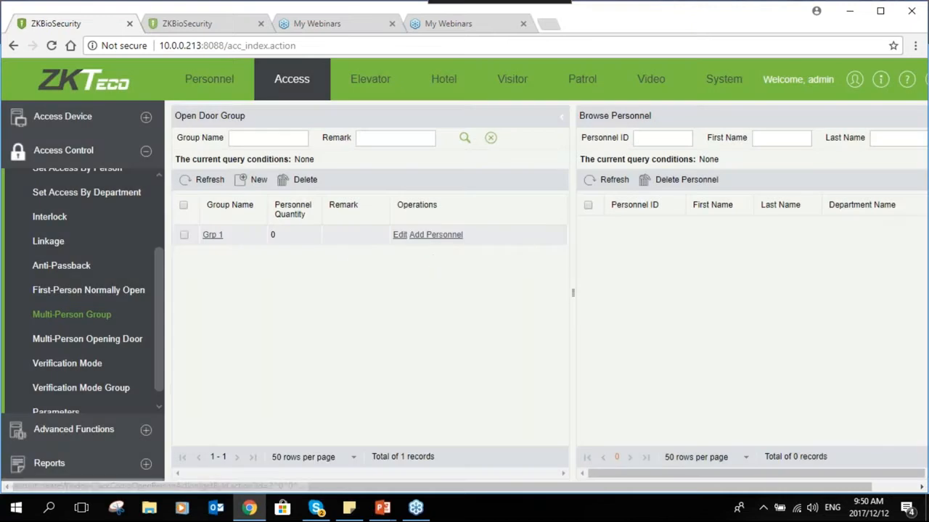
# - Add all three personnel to Grp 1, then return to the Multi-Person Opening Door list
pyautogui.click(435, 234)
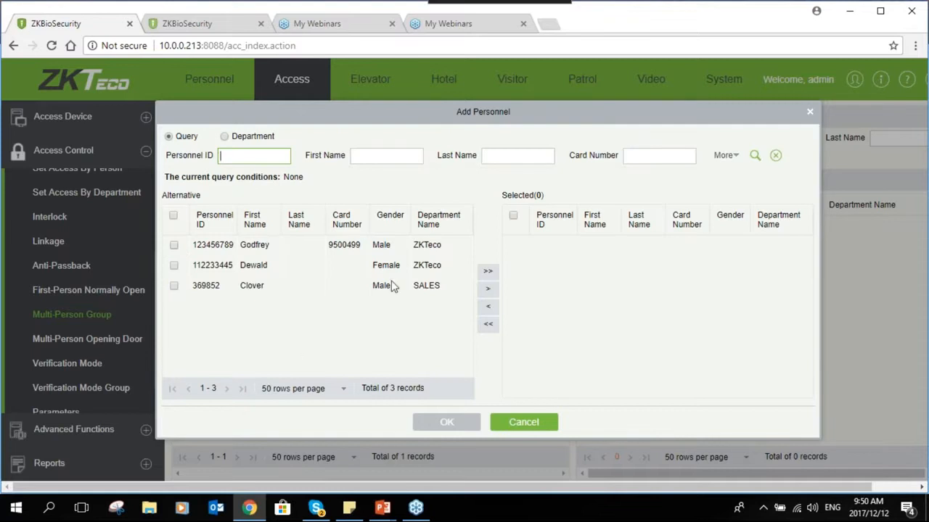
pyautogui.click(488, 271)
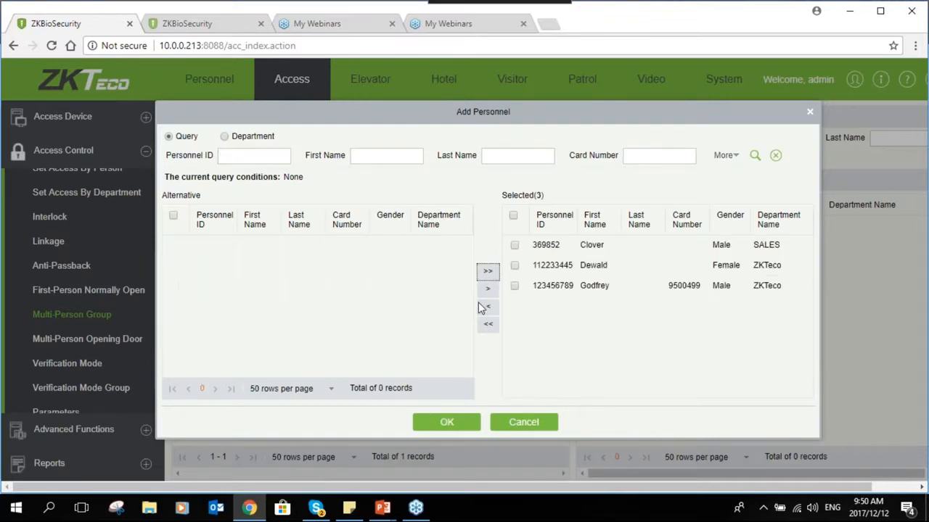
pyautogui.click(441, 425)
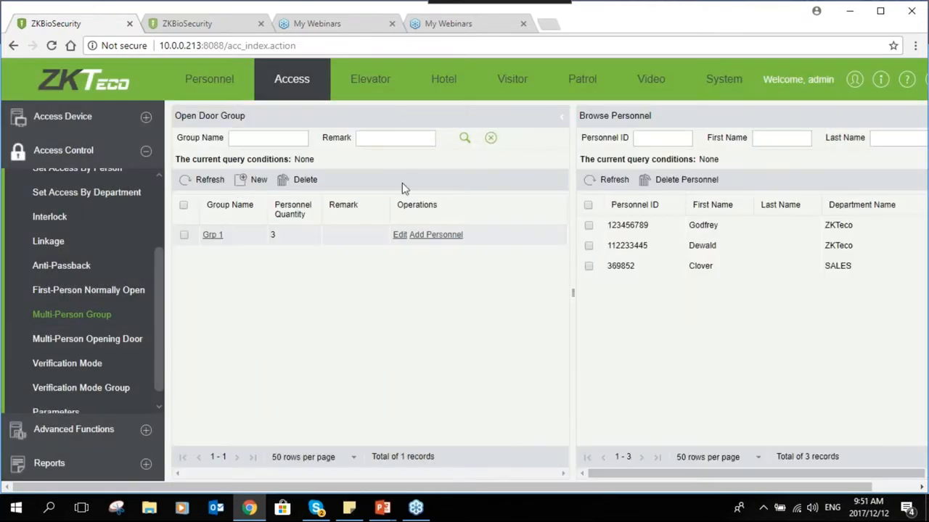
pyautogui.click(83, 340)
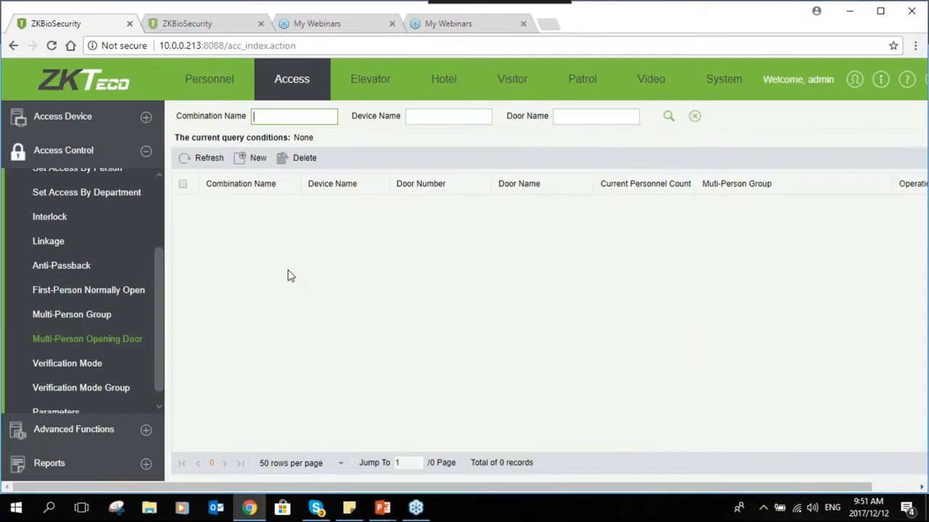
# - Start combination 'Multi 1' with Group1 set to Grp 1, requiring 2 people
pyautogui.click(250, 157)
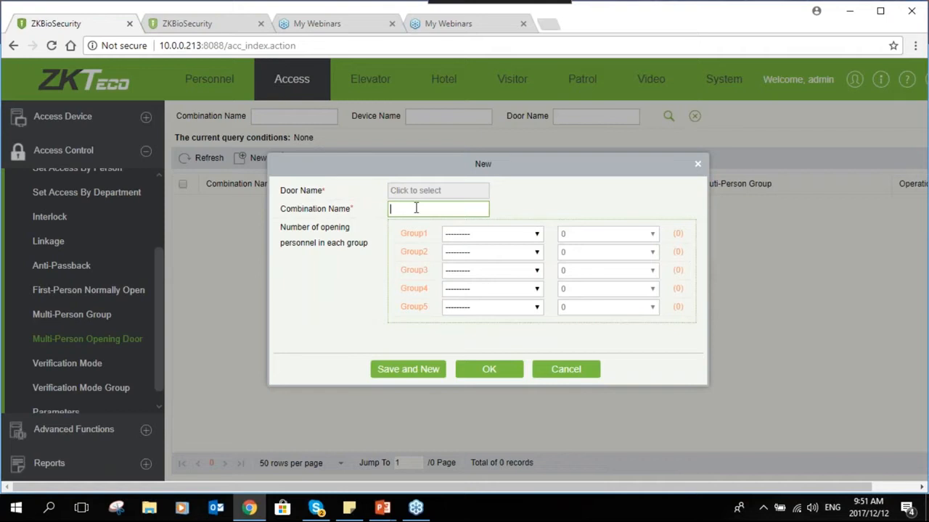
pyautogui.write('Multi 1')
pyautogui.click(489, 236)
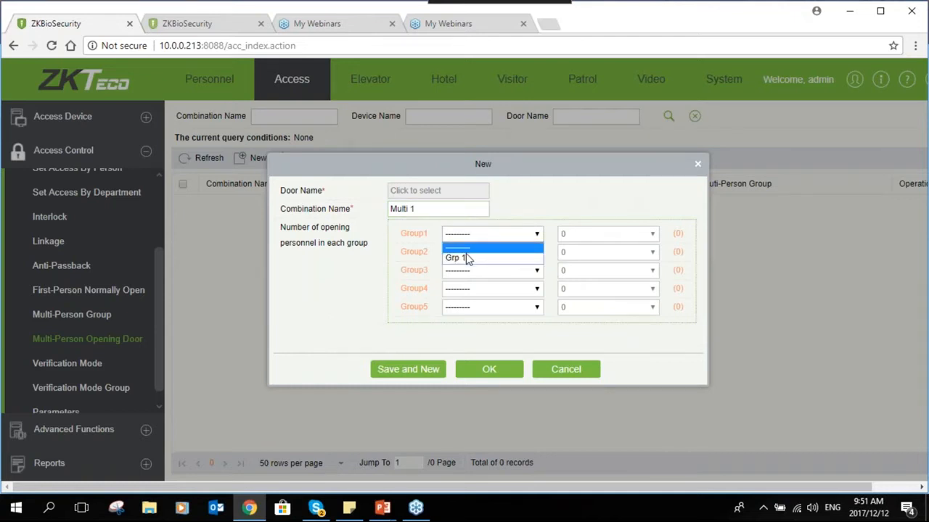
pyautogui.click(468, 259)
pyautogui.click(584, 235)
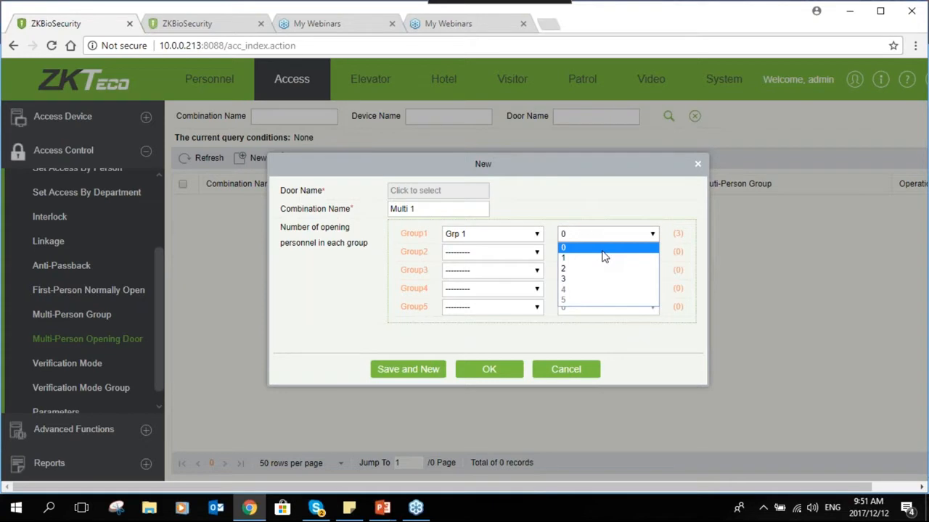
pyautogui.click(586, 268)
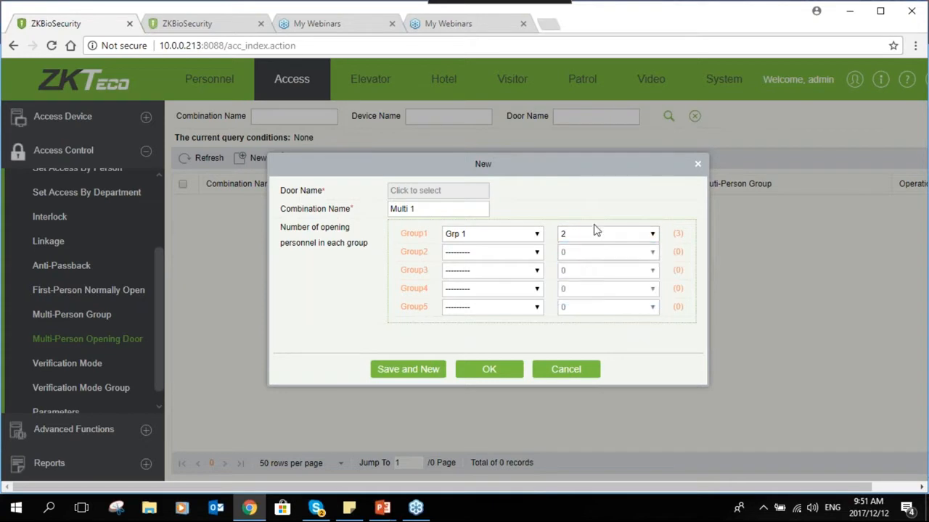
pyautogui.click(589, 235)
pyautogui.click(589, 271)
pyautogui.click(601, 235)
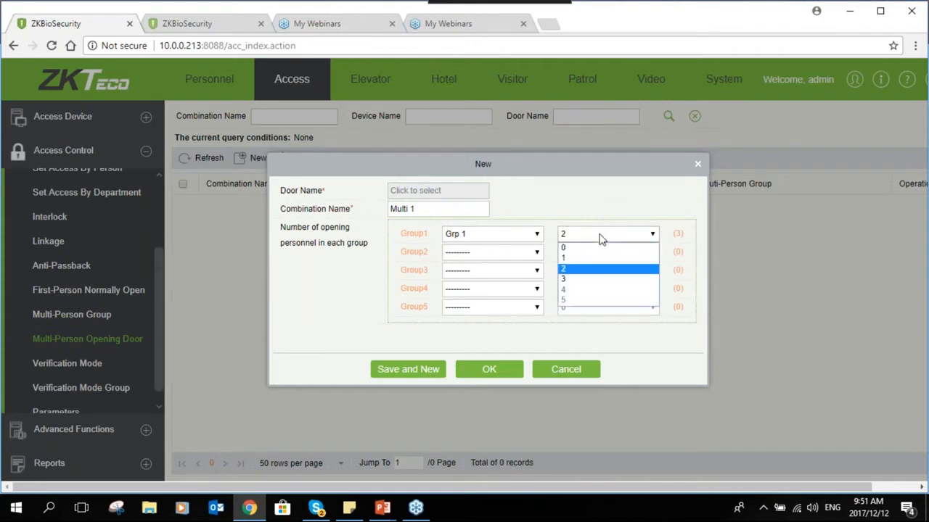
pyautogui.click(583, 279)
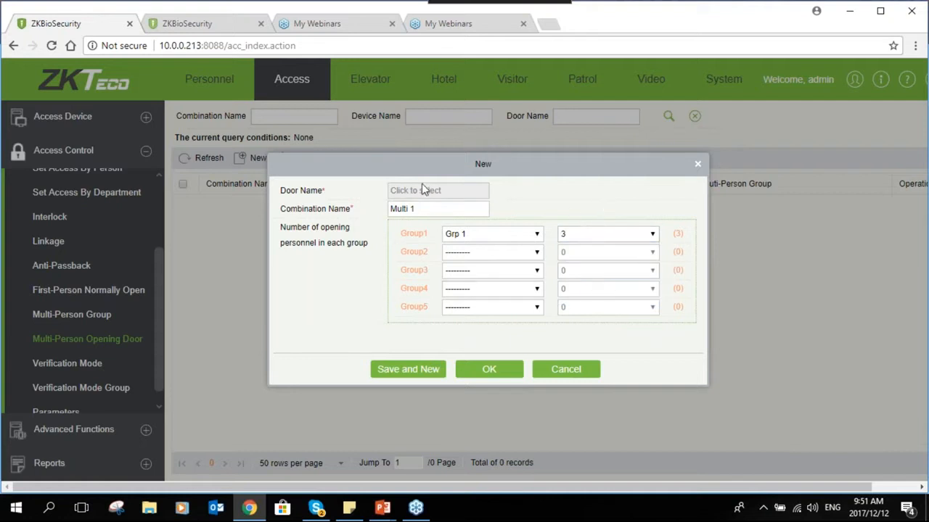
pyautogui.click(618, 235)
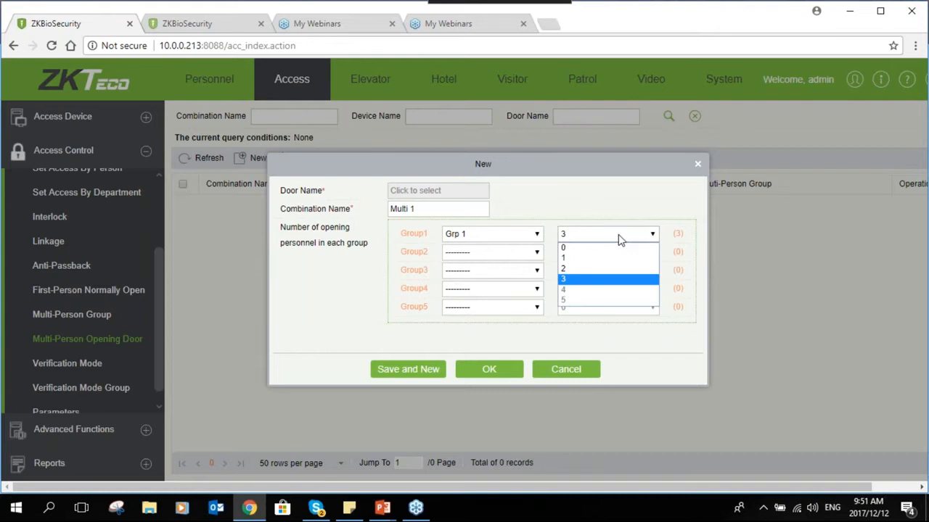
pyautogui.click(611, 268)
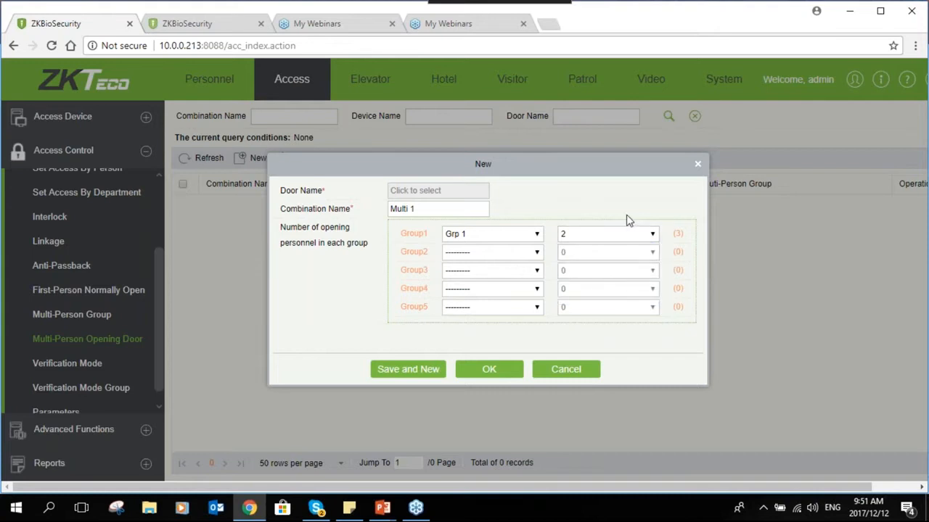
# - Assign the Reception door to Multi 1 and save the combination
pyautogui.click(489, 371)
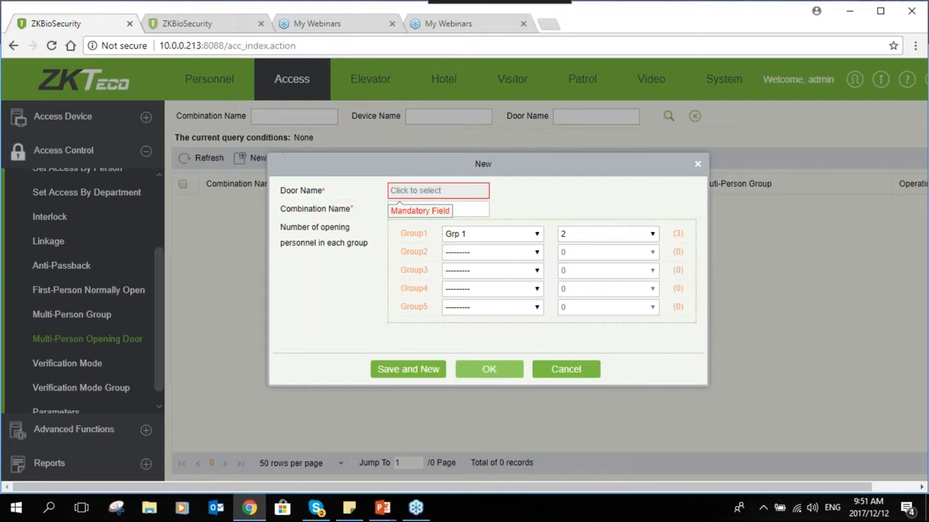
pyautogui.click(421, 190)
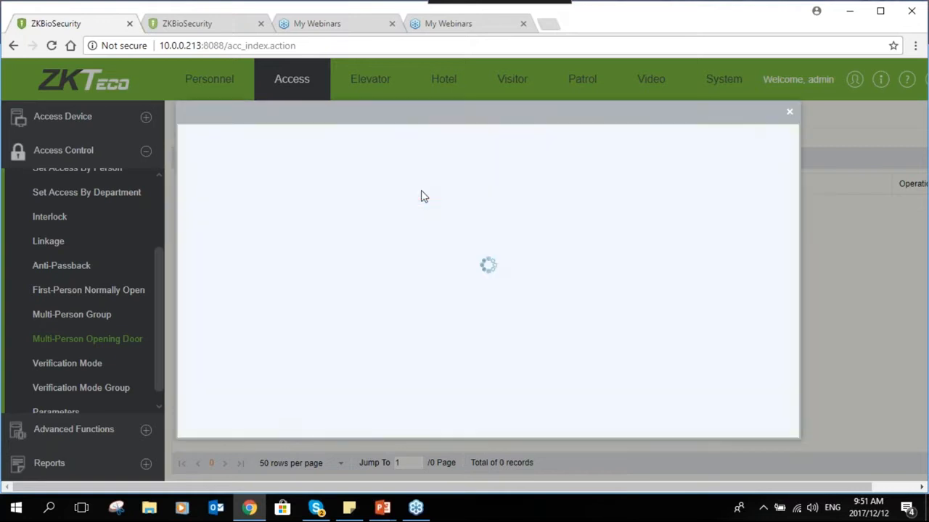
pyautogui.doubleClick(318, 220)
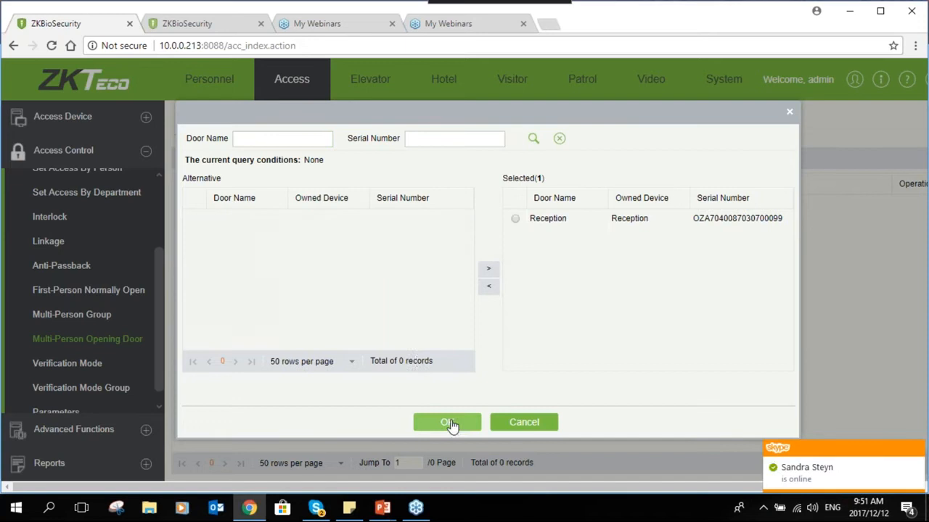
pyautogui.click(447, 422)
pyautogui.press('Return')
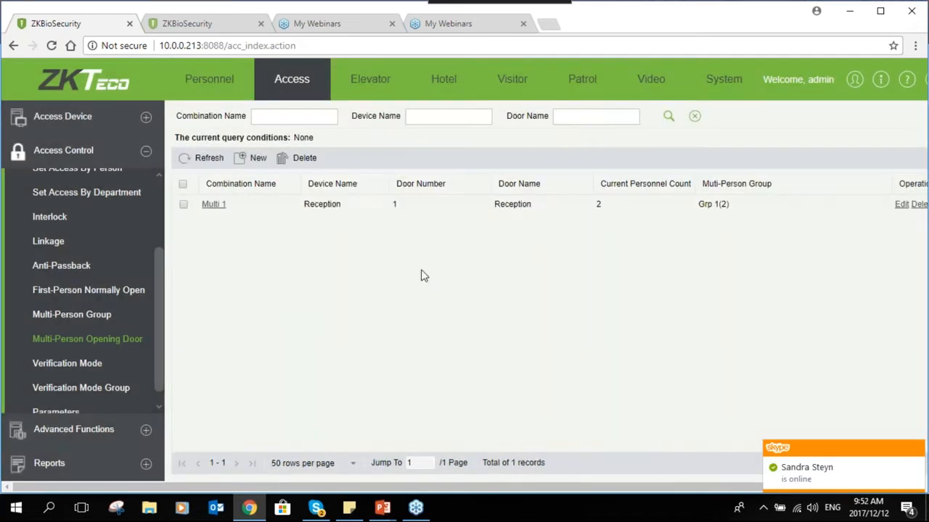
# - Watch Real-Time Monitoring log a Multi-Personnel Open at Reception after two fingerprint verifications
pyautogui.click(147, 118)
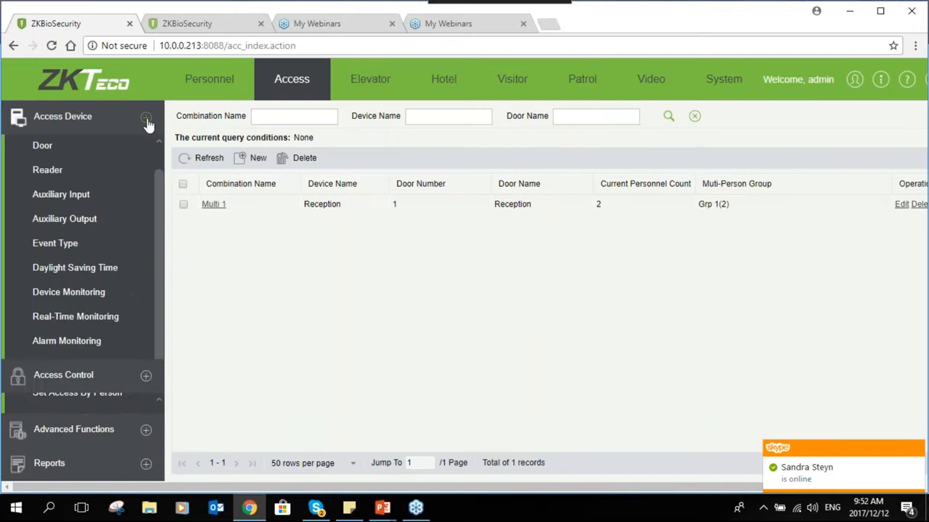
pyautogui.click(116, 320)
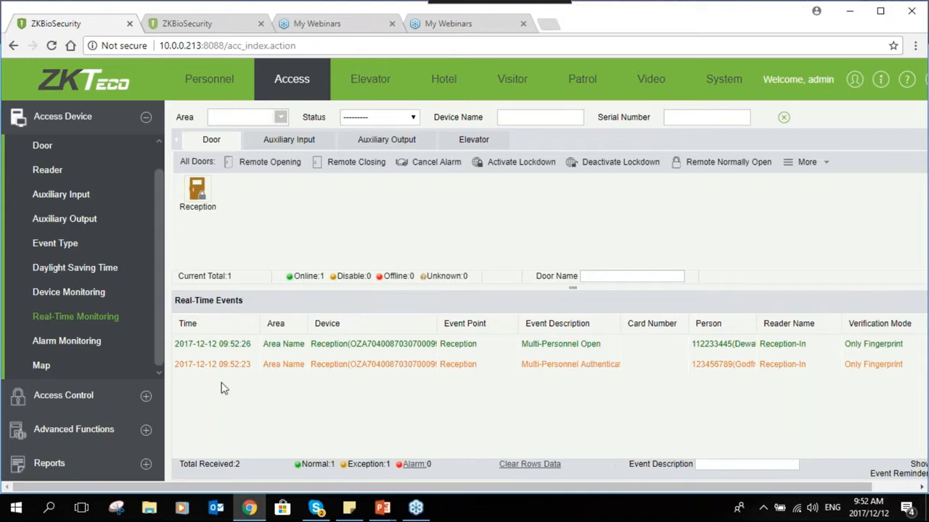
pyautogui.click(148, 395)
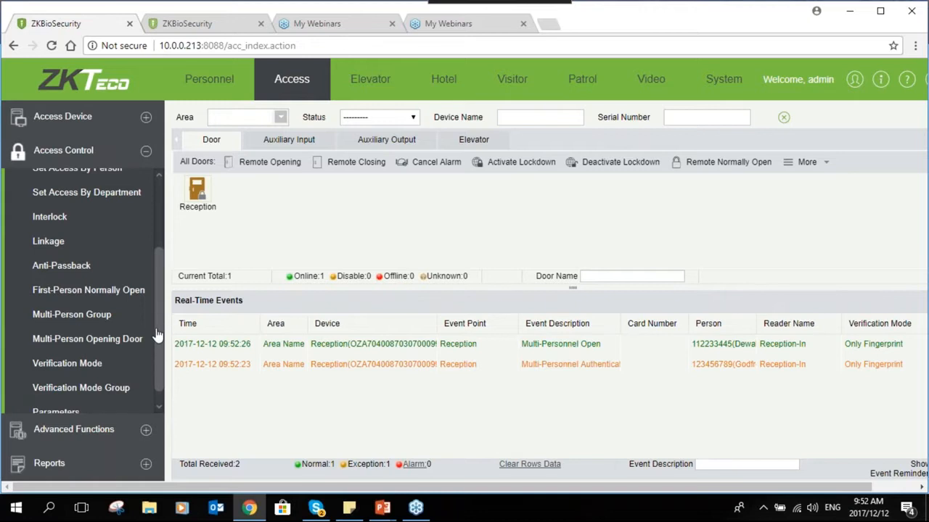
# - Browse the Advanced Functions pages Zone, Reader Define and Who Is Inside, ending on Zone
pyautogui.scroll(-1, 155, 330)
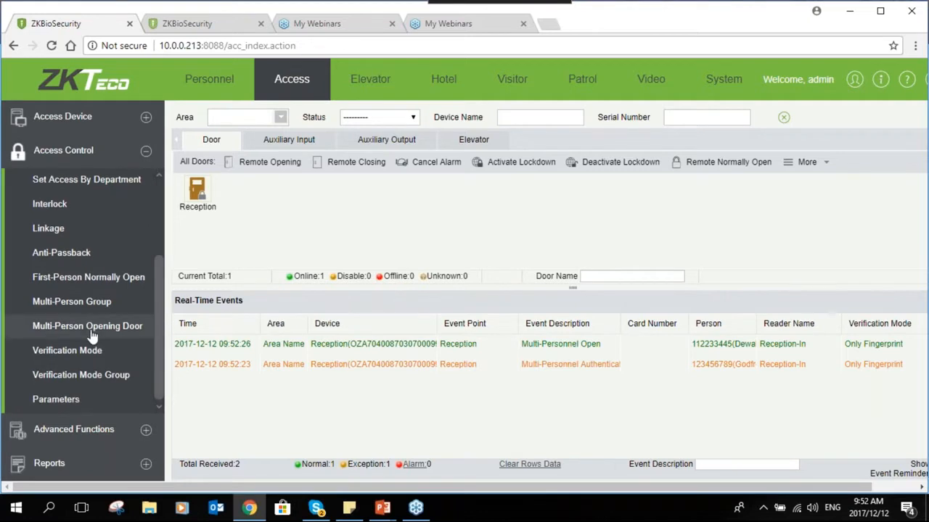
pyautogui.click(92, 333)
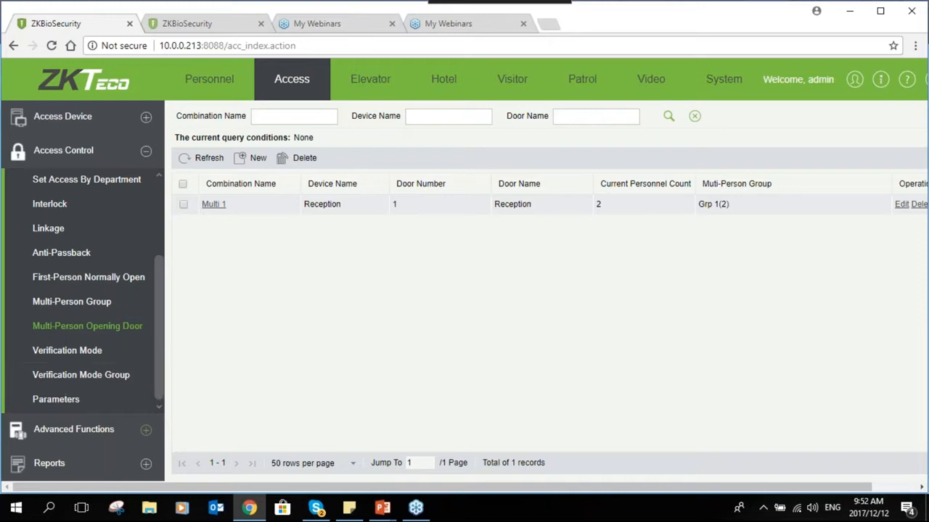
pyautogui.click(146, 430)
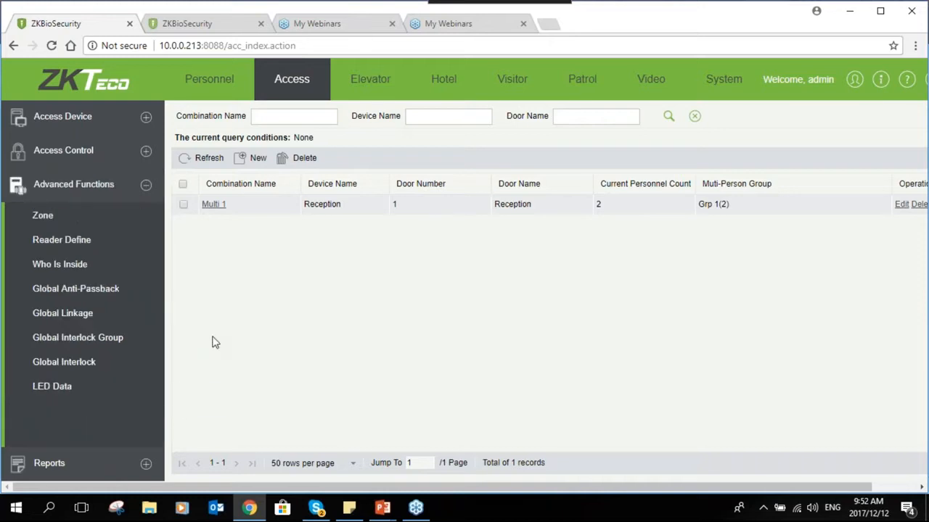
pyautogui.click(39, 218)
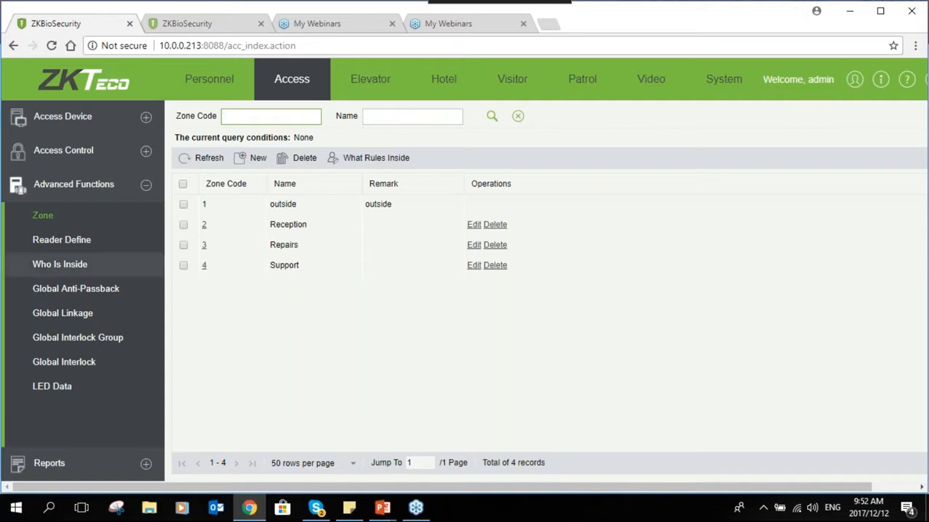
pyautogui.click(67, 244)
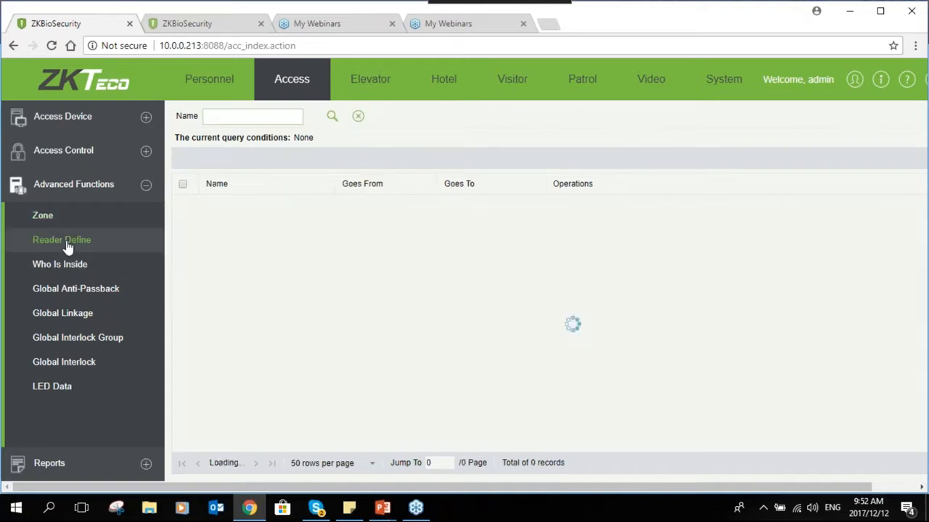
pyautogui.click(78, 265)
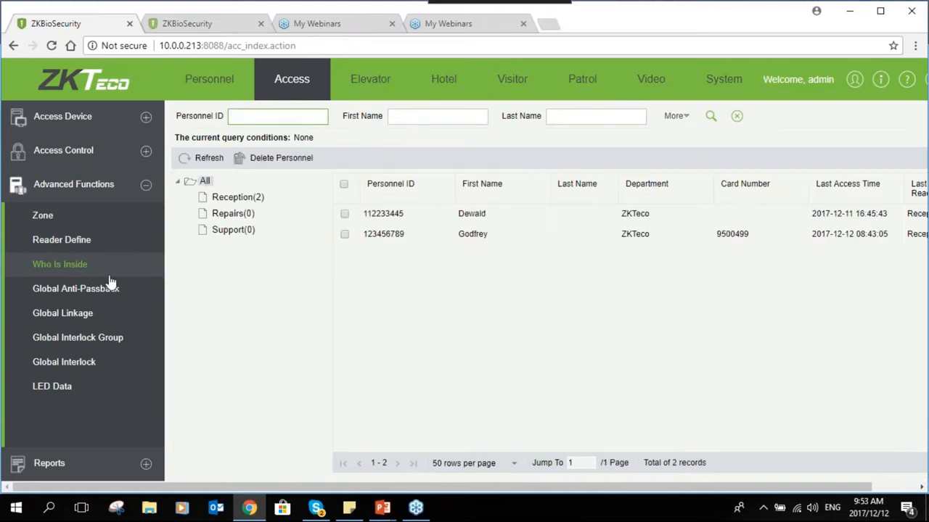
pyautogui.click(57, 227)
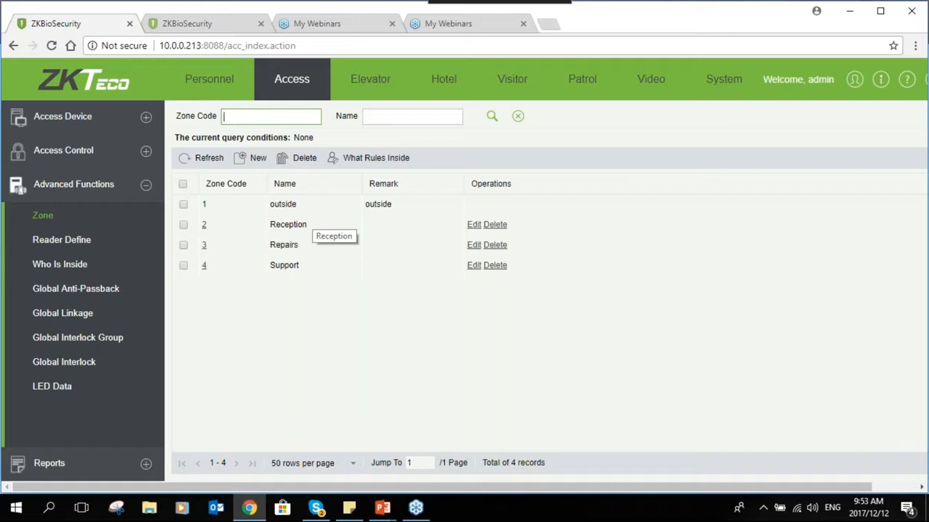
# - Review the four zones: outside, Reception, Repairs and Support
pyautogui.click(283, 209)
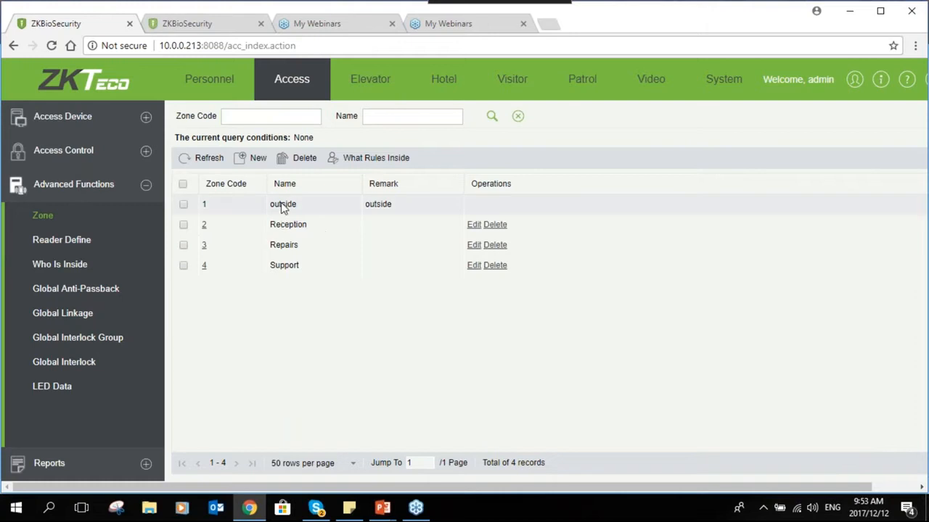
pyautogui.click(283, 225)
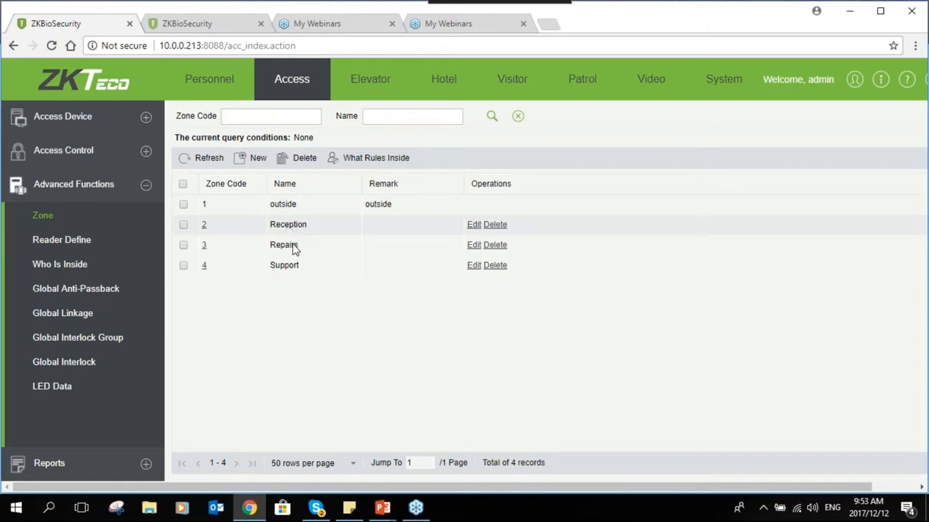
pyautogui.click(288, 247)
pyautogui.click(284, 266)
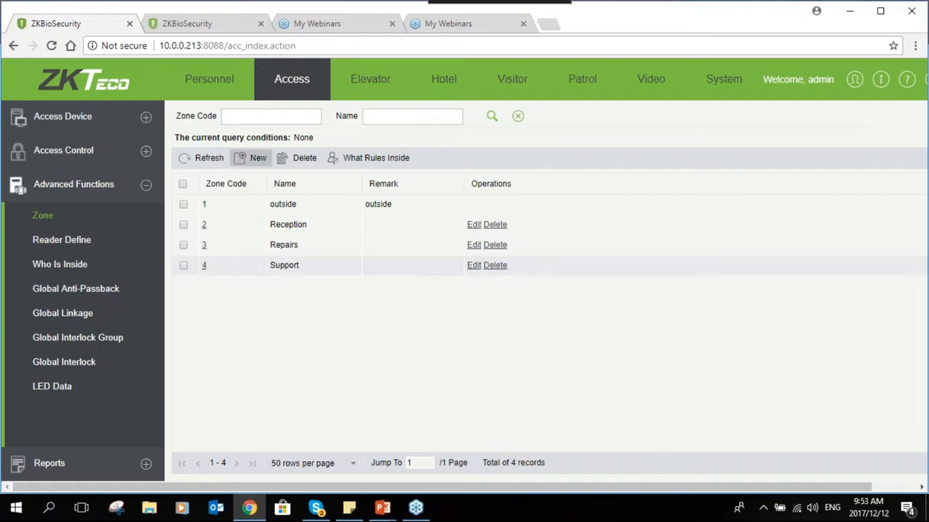
# - Create a new zone with code 5 named 'Sales'
pyautogui.click(251, 157)
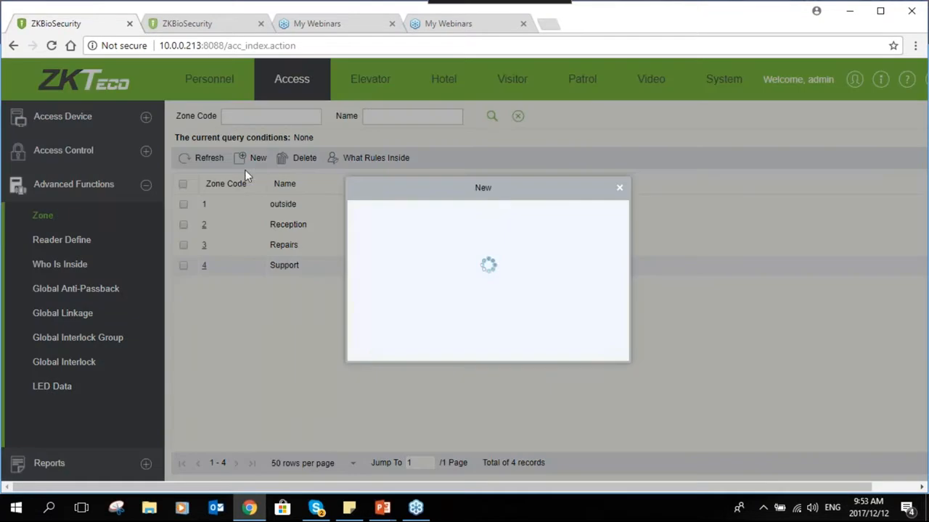
pyautogui.moveTo(468, 190); pyautogui.dragTo(538, 195)
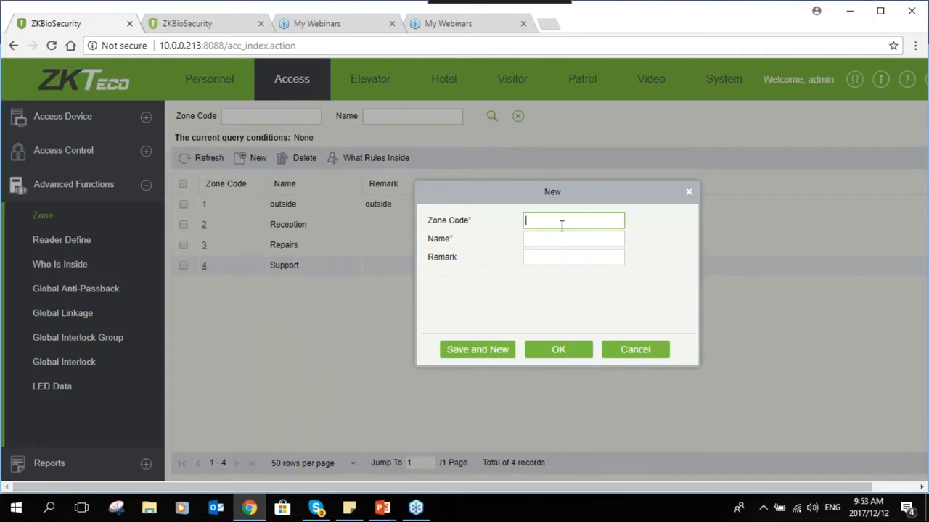
pyautogui.write('5')
pyautogui.press('Tab')
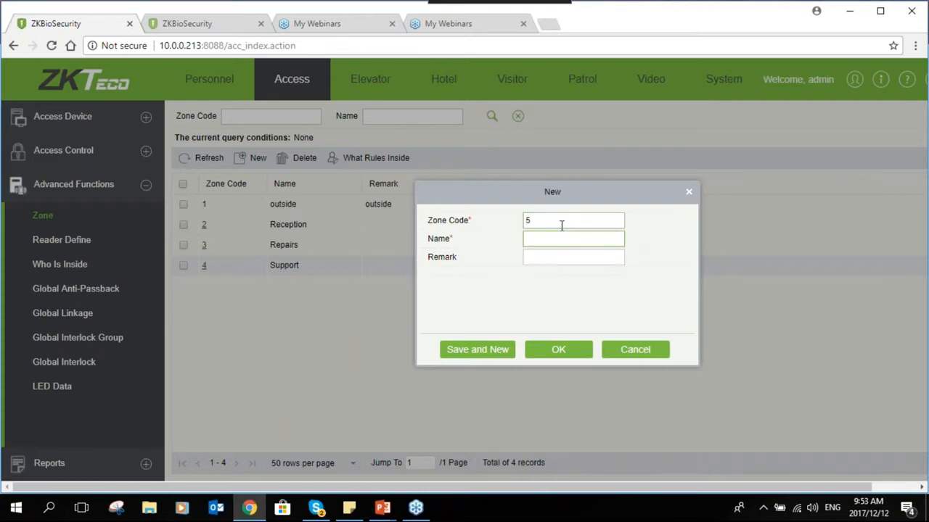
pyautogui.write('Sales')
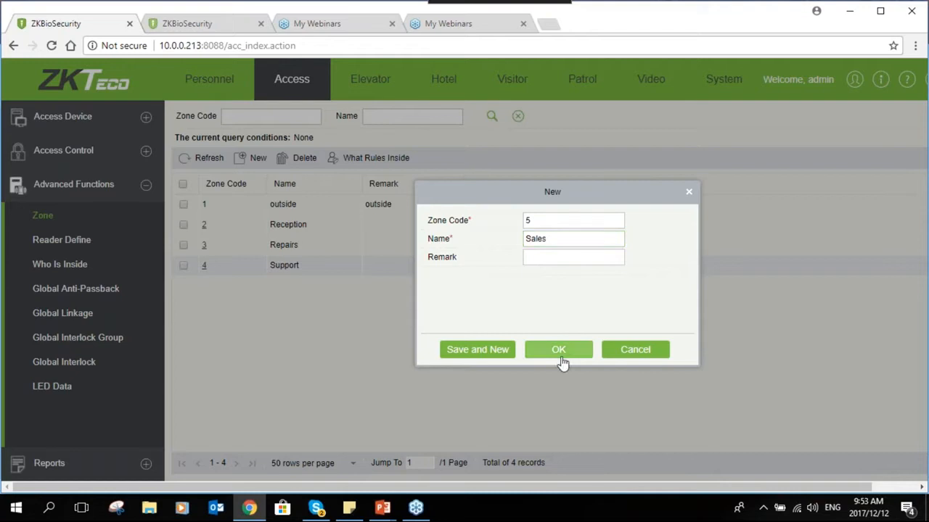
pyautogui.click(559, 354)
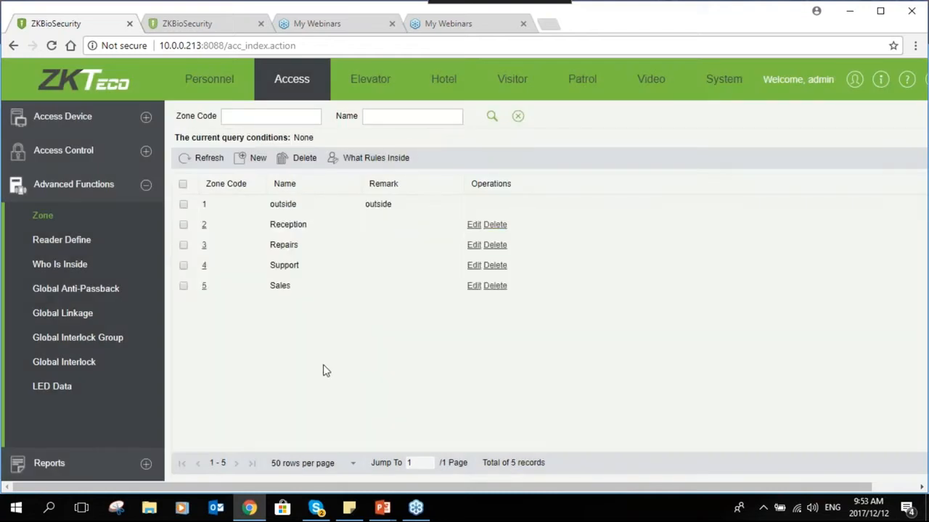
# - Define reader Reception-In going from zone outside to Reception
pyautogui.click(73, 241)
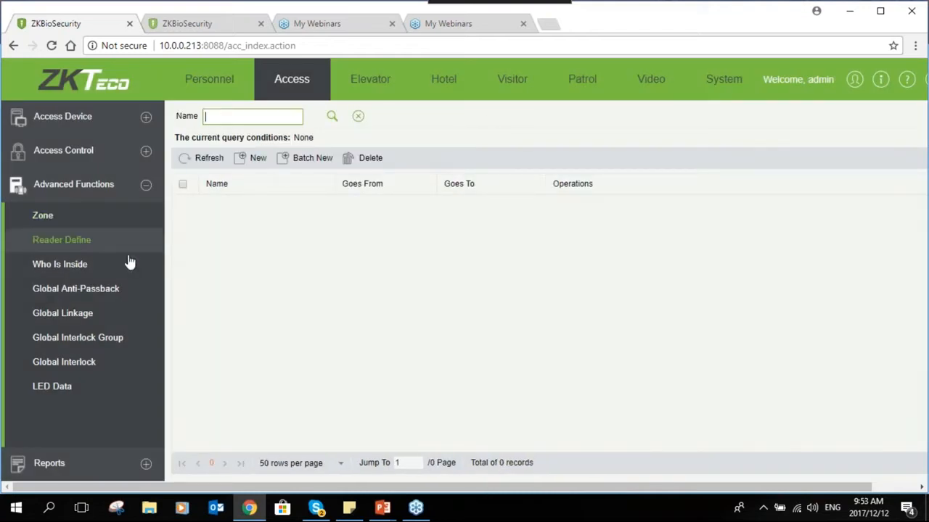
pyautogui.click(244, 164)
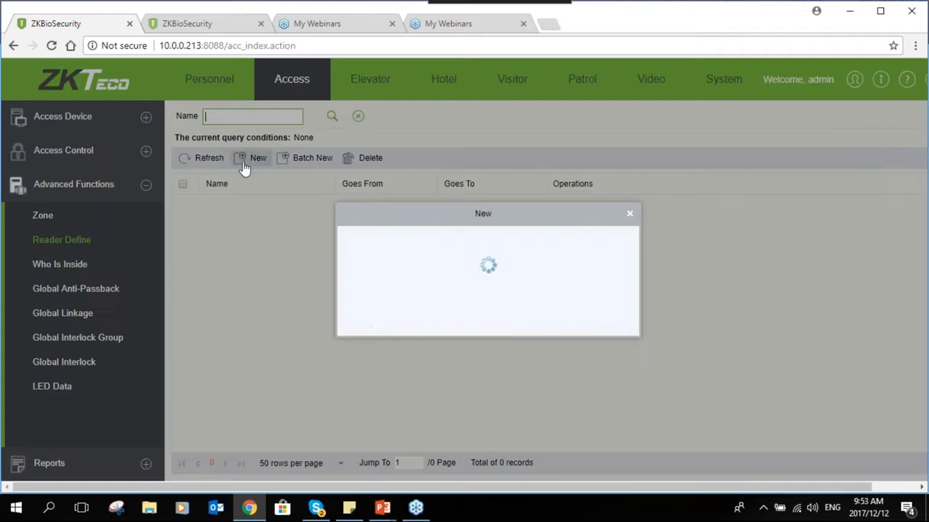
pyautogui.click(574, 240)
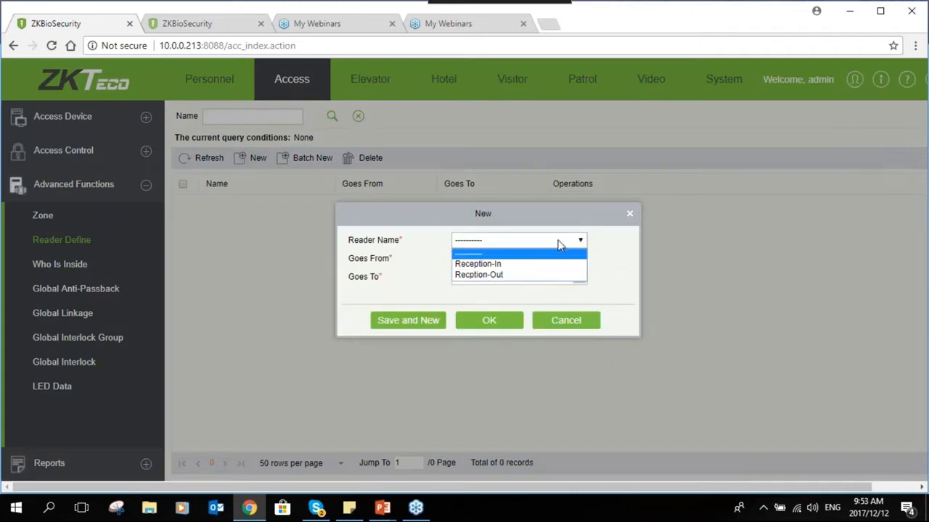
pyautogui.click(478, 264)
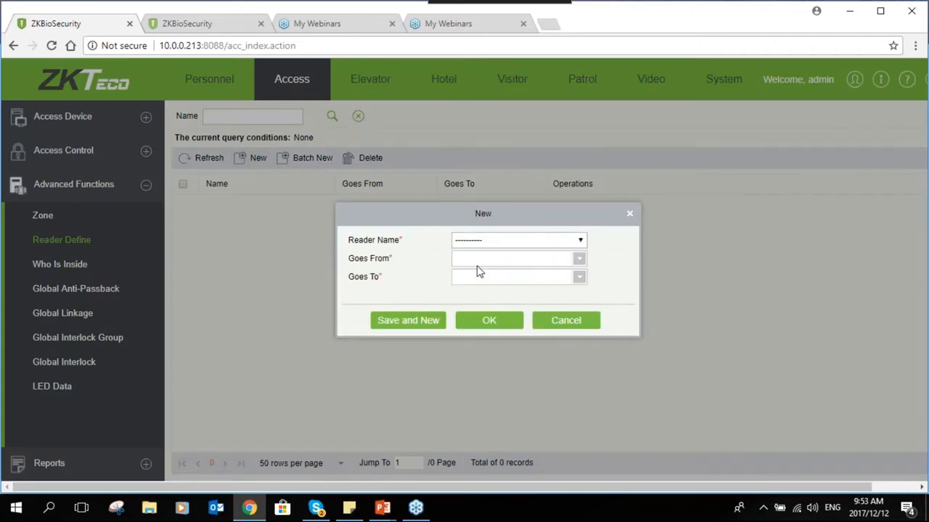
pyautogui.click(528, 261)
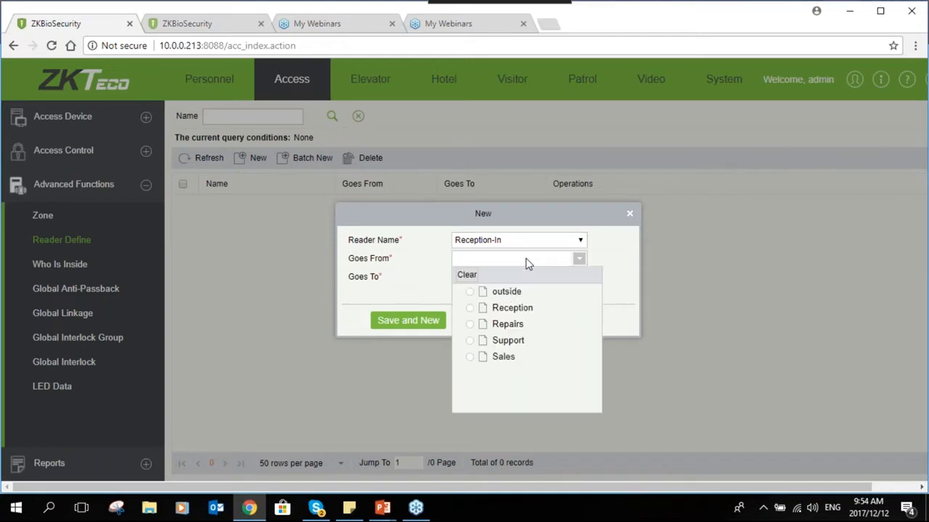
pyautogui.click(505, 293)
pyautogui.click(512, 280)
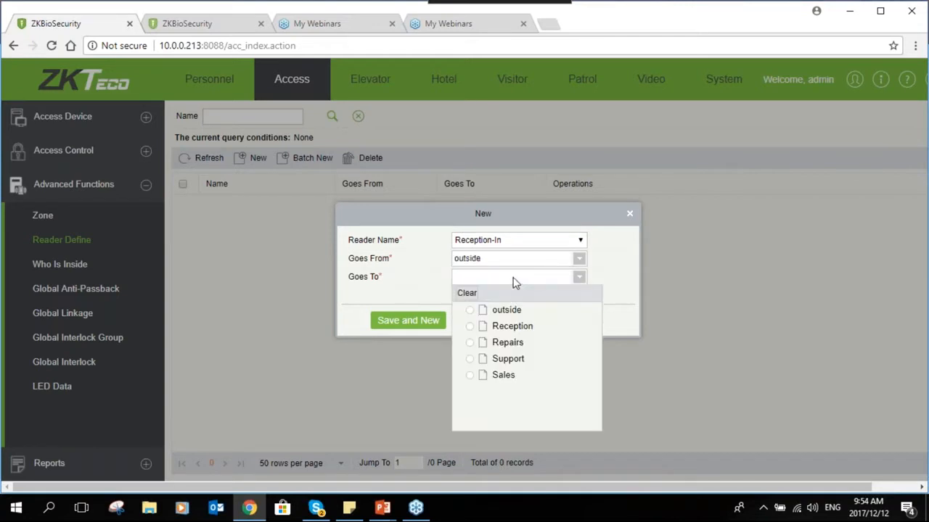
pyautogui.click(497, 330)
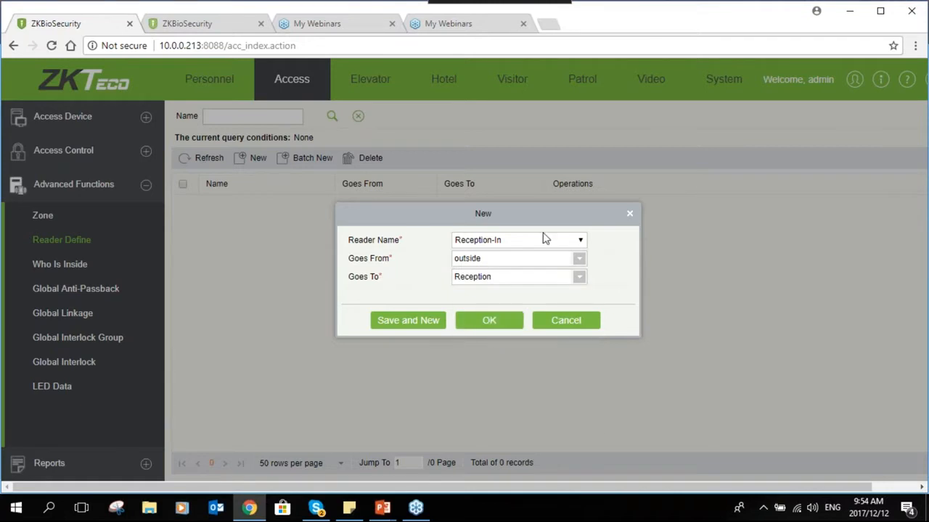
pyautogui.click(485, 323)
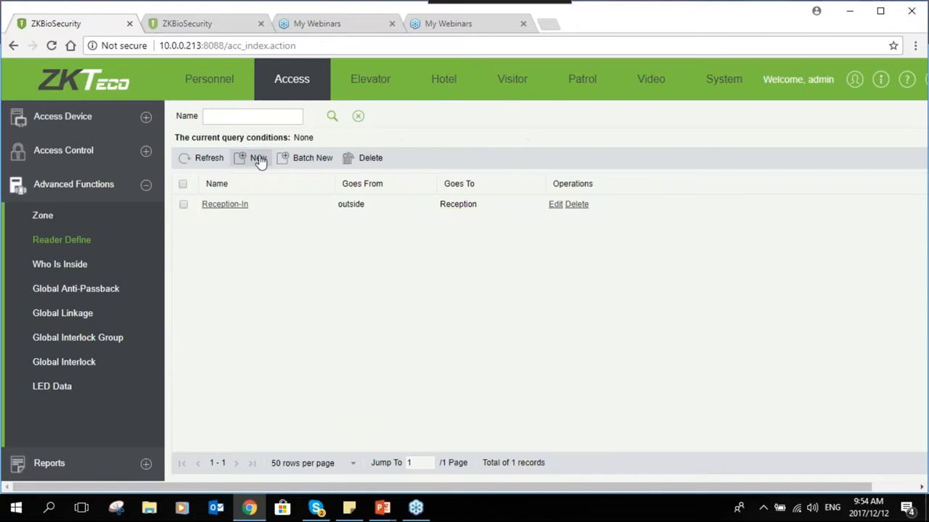
# - Define reader Recption-Out going from Reception to outside
pyautogui.click(250, 158)
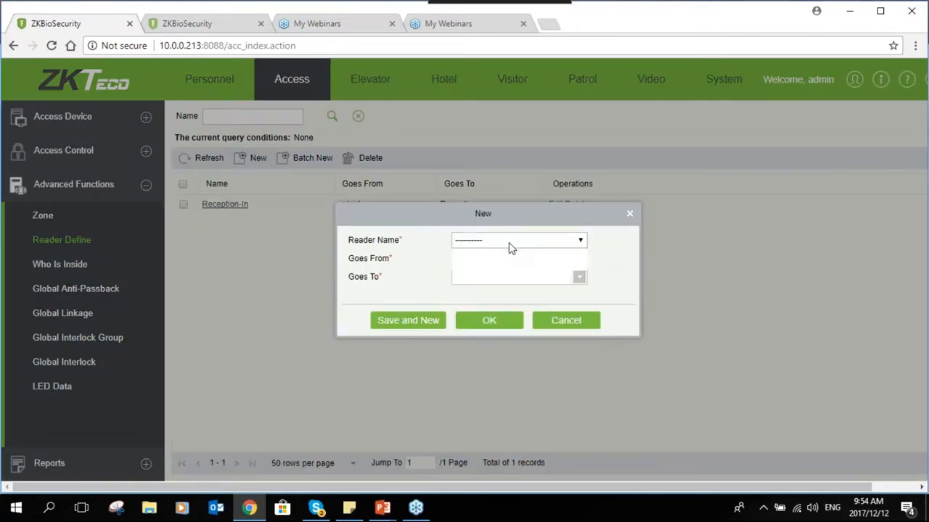
pyautogui.click(508, 243)
pyautogui.click(501, 264)
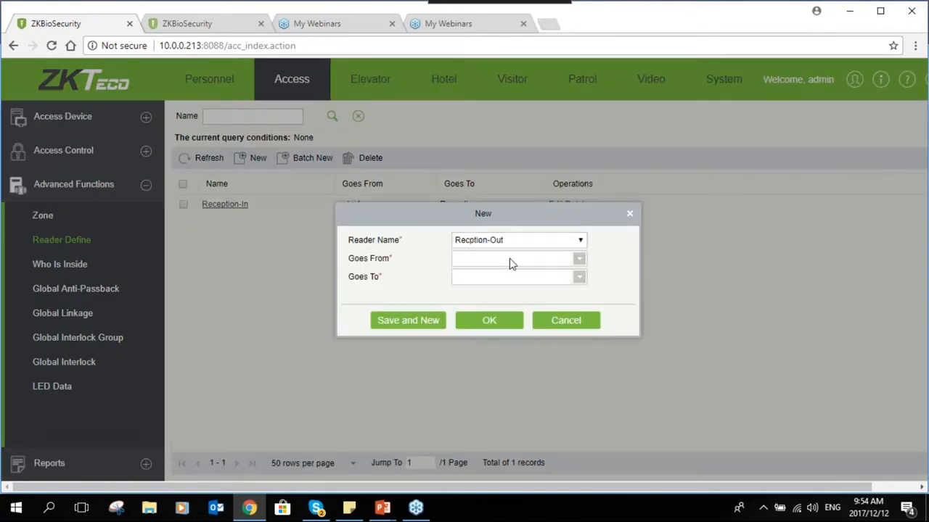
pyautogui.click(509, 258)
pyautogui.click(510, 307)
pyautogui.click(511, 280)
pyautogui.click(495, 309)
pyautogui.click(496, 324)
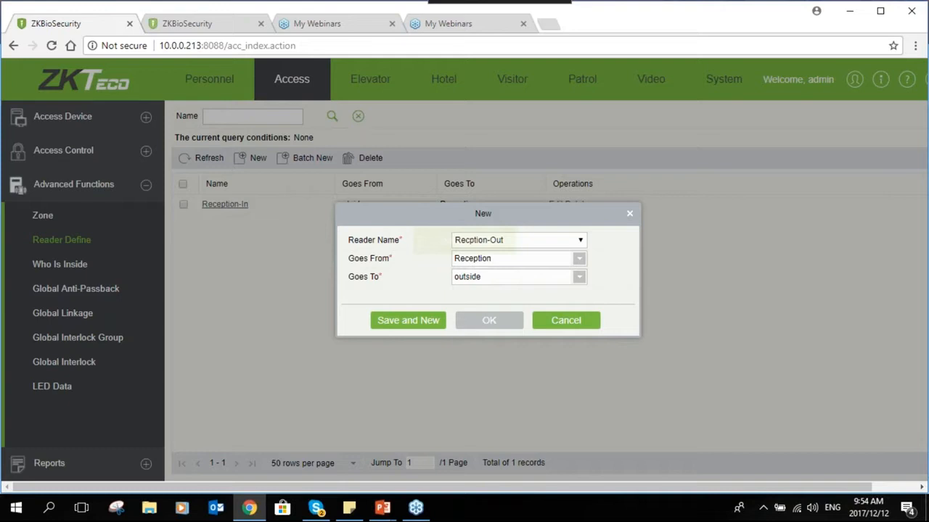
pyautogui.click(489, 320)
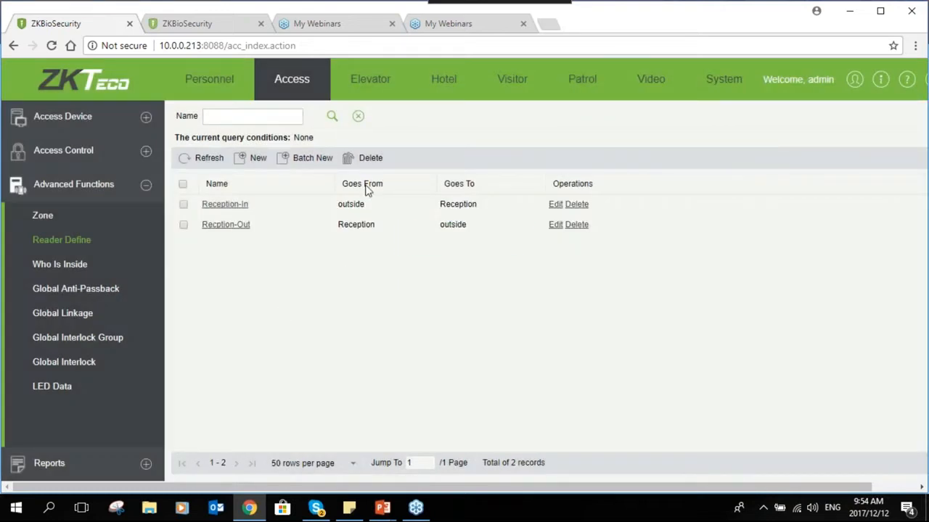
# - Check Who Is Inside for Reception, Repairs, Support and Sales, finding two people in Reception
pyautogui.click(45, 273)
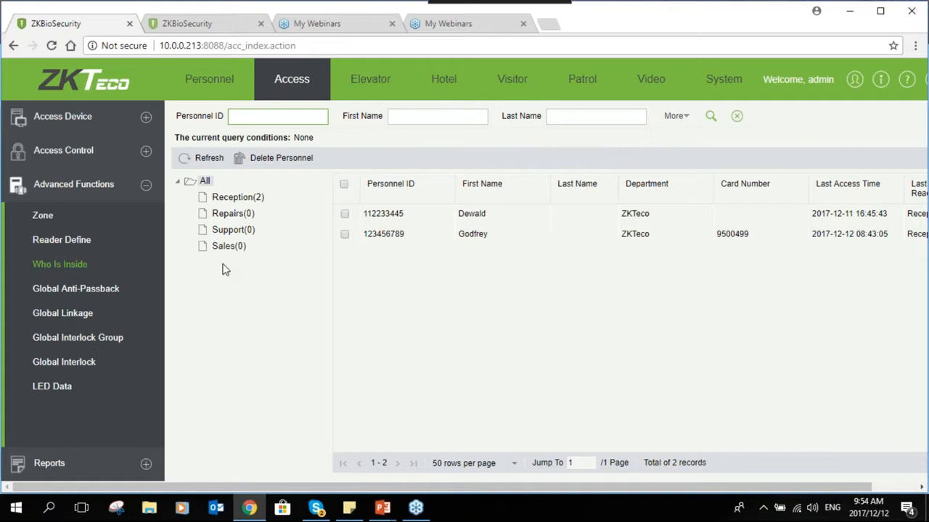
pyautogui.click(220, 199)
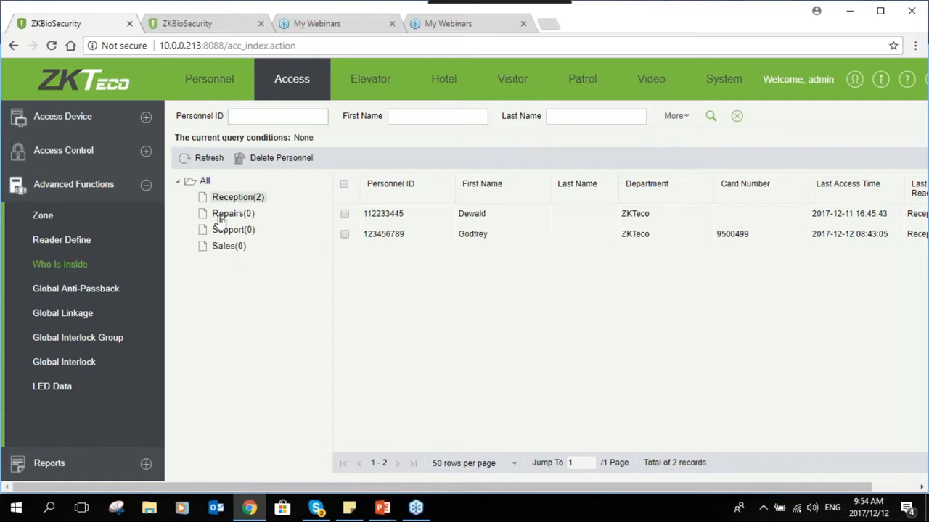
pyautogui.click(221, 215)
pyautogui.click(217, 231)
pyautogui.click(218, 248)
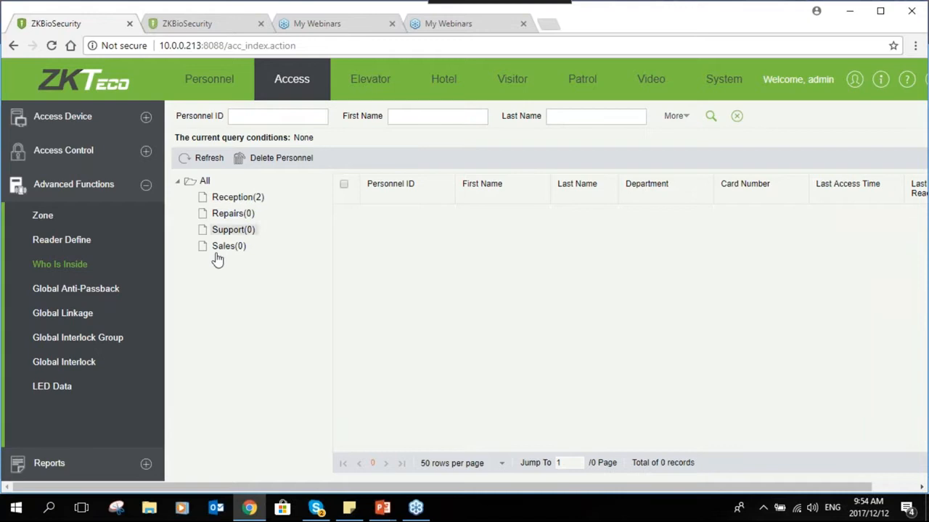
pyautogui.click(226, 200)
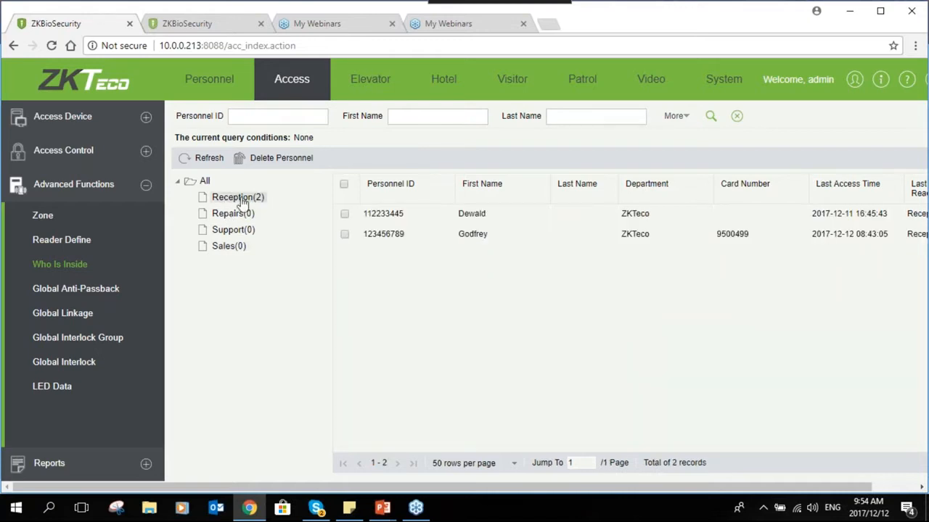
pyautogui.click(223, 216)
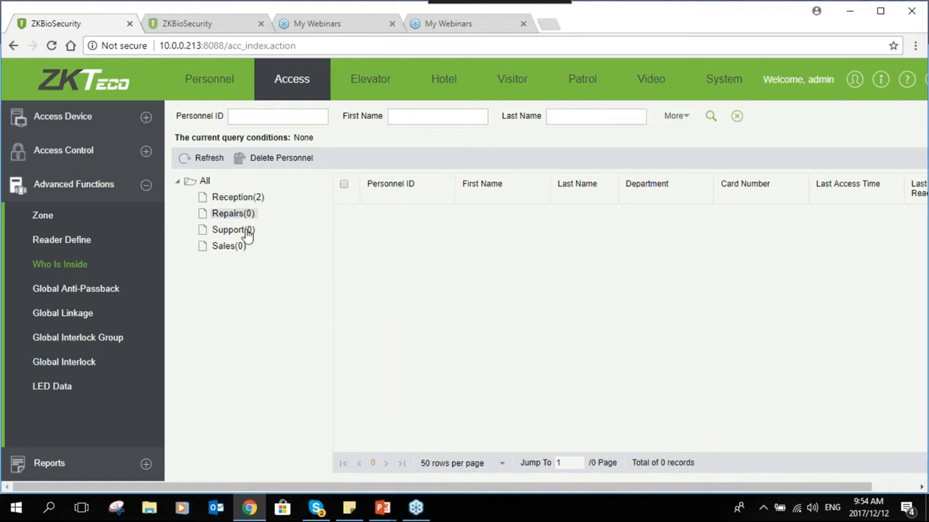
pyautogui.click(223, 231)
pyautogui.click(231, 254)
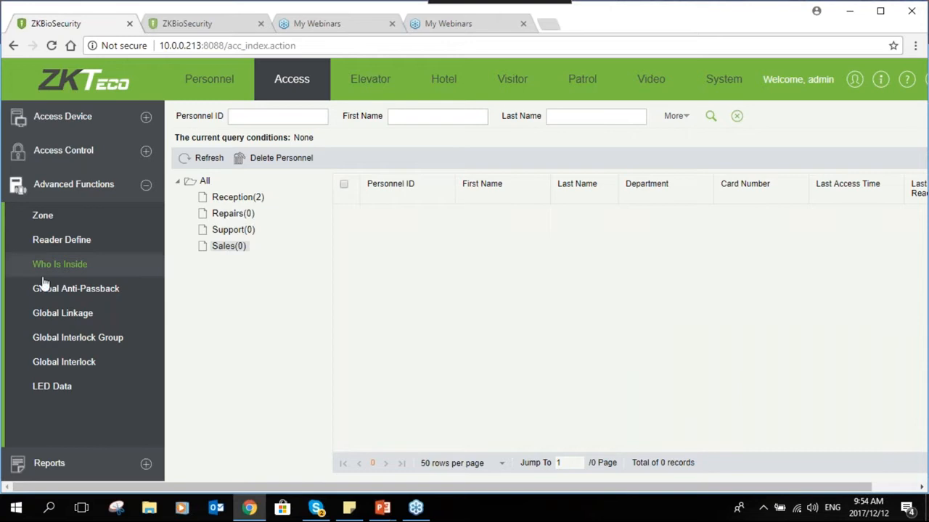
pyautogui.click(48, 241)
pyautogui.click(80, 265)
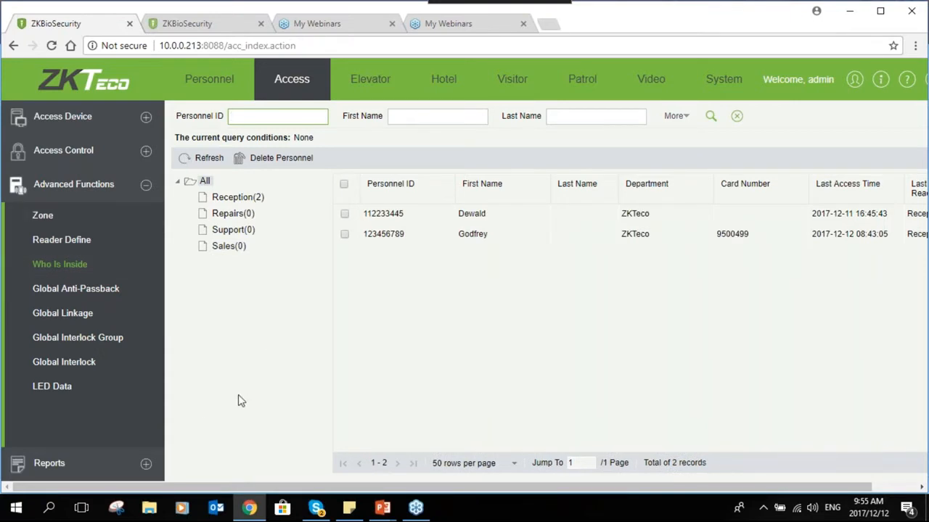
# - Open Global Anti-Passback and start a new rule
pyautogui.click(97, 290)
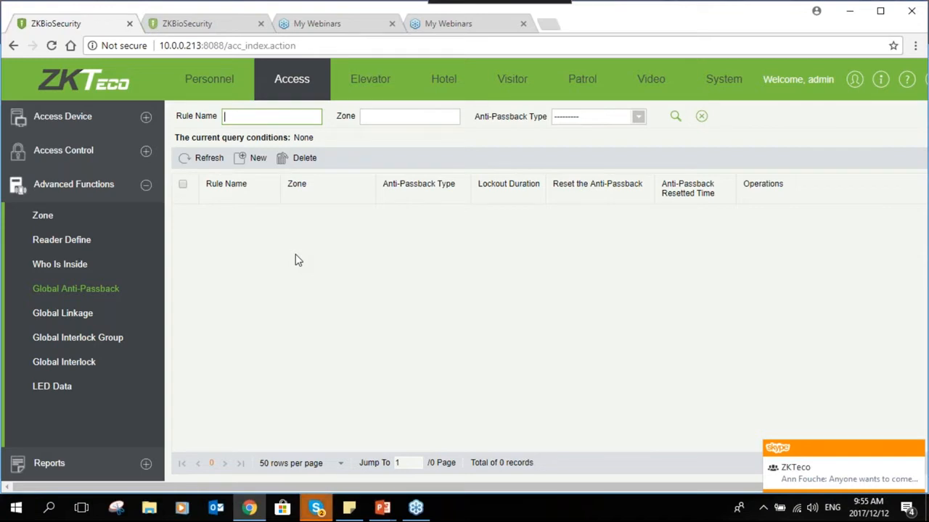
pyautogui.click(250, 158)
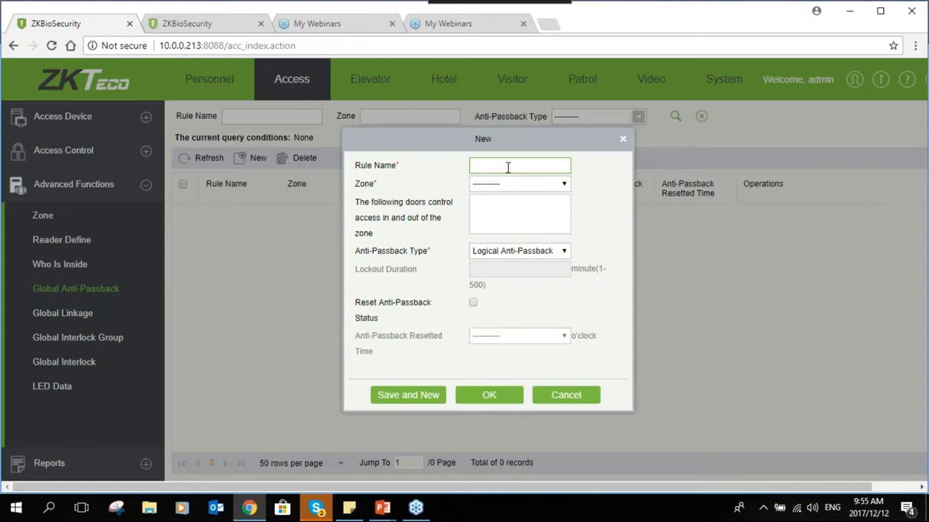
# - Draft rule GATB for zone outside with Timed Anti-Passback and 10-minute lockout, then cancel it
pyautogui.write('GATB')
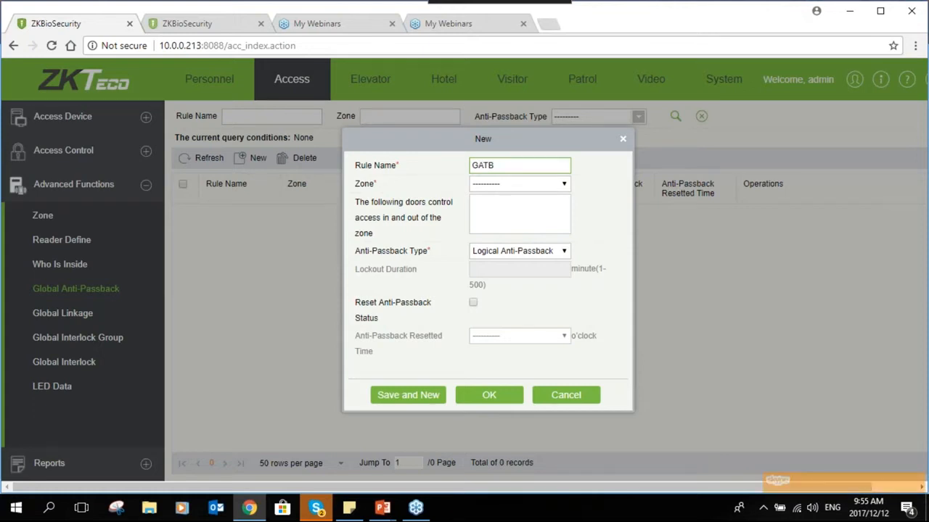
pyautogui.click(516, 185)
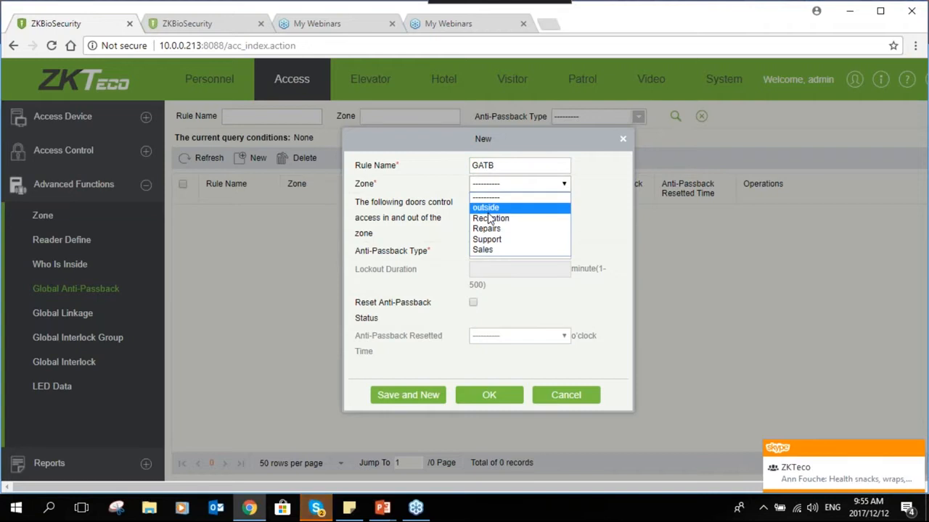
pyautogui.click(487, 209)
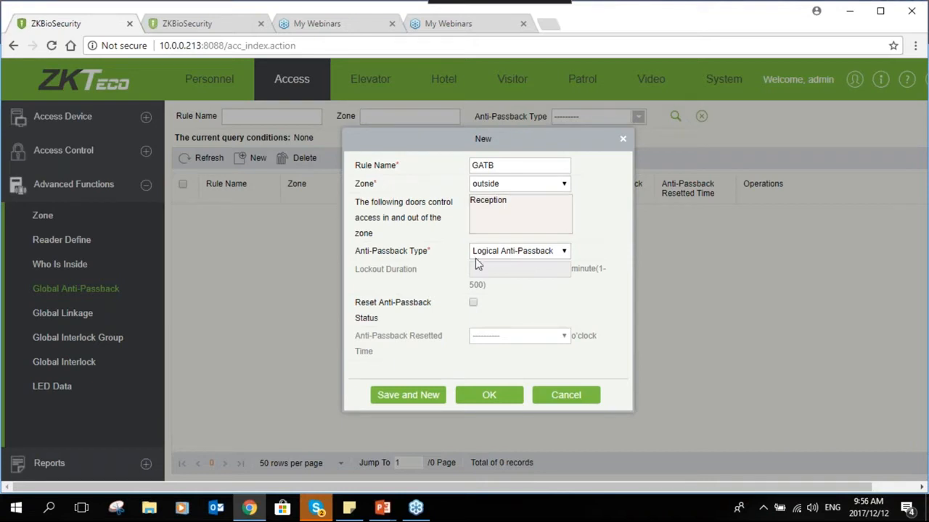
pyautogui.click(485, 251)
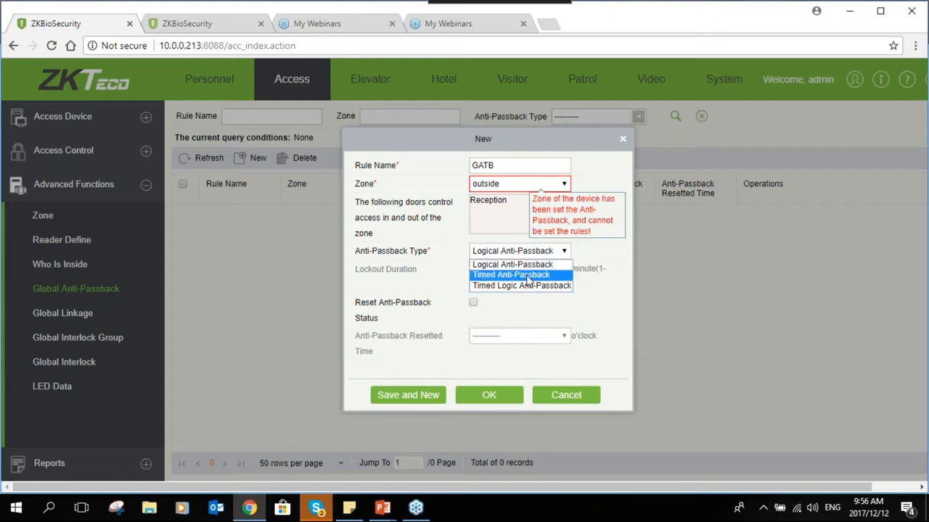
pyautogui.click(515, 275)
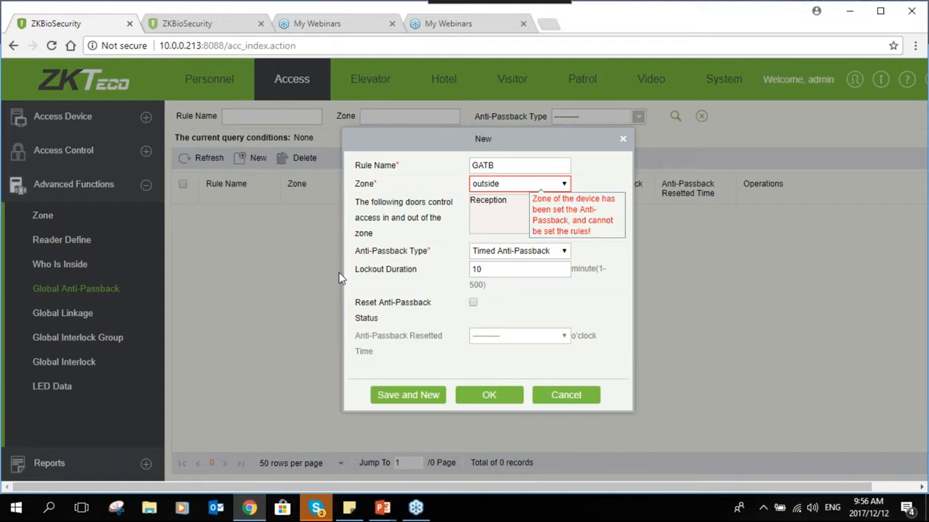
pyautogui.click(486, 271)
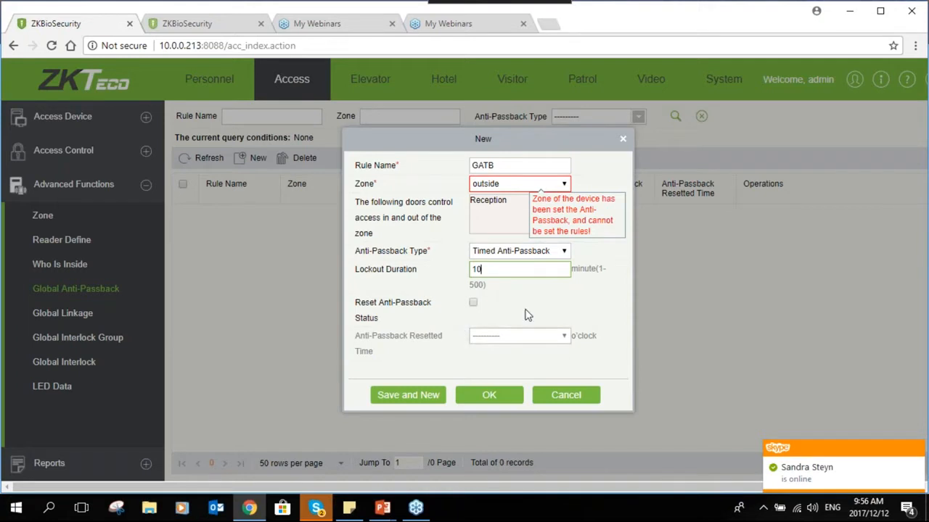
pyautogui.click(569, 395)
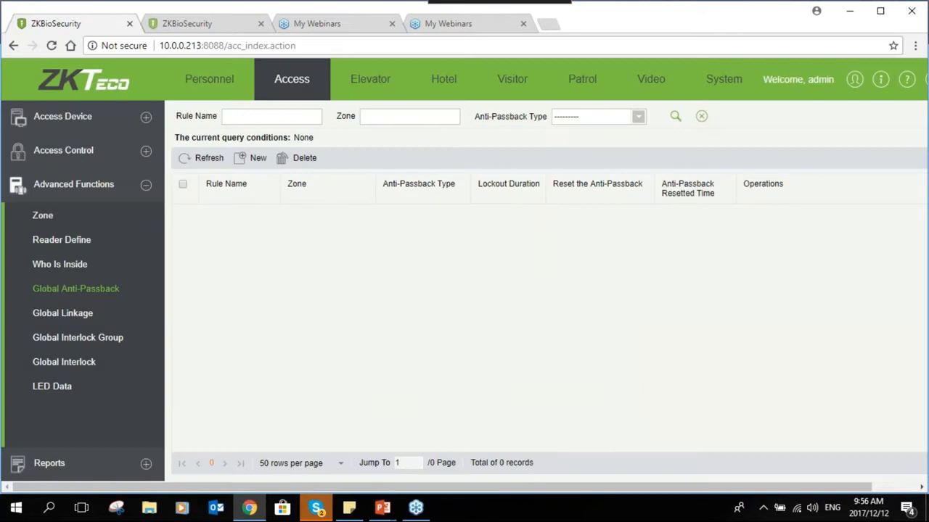
# - Select the Reception device and open its Bg-Verification Options
pyautogui.click(146, 117)
pyautogui.click(42, 146)
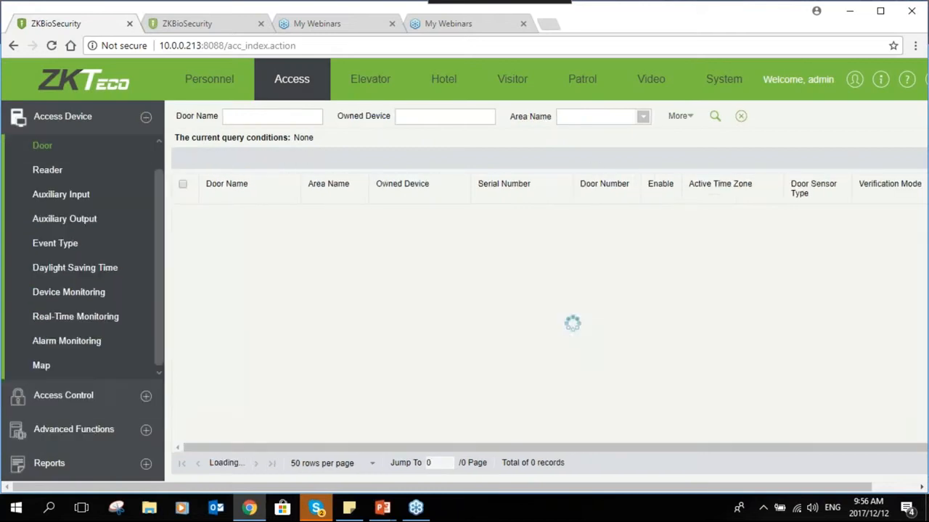
pyautogui.scroll(1, 120, 161)
pyautogui.click(118, 155)
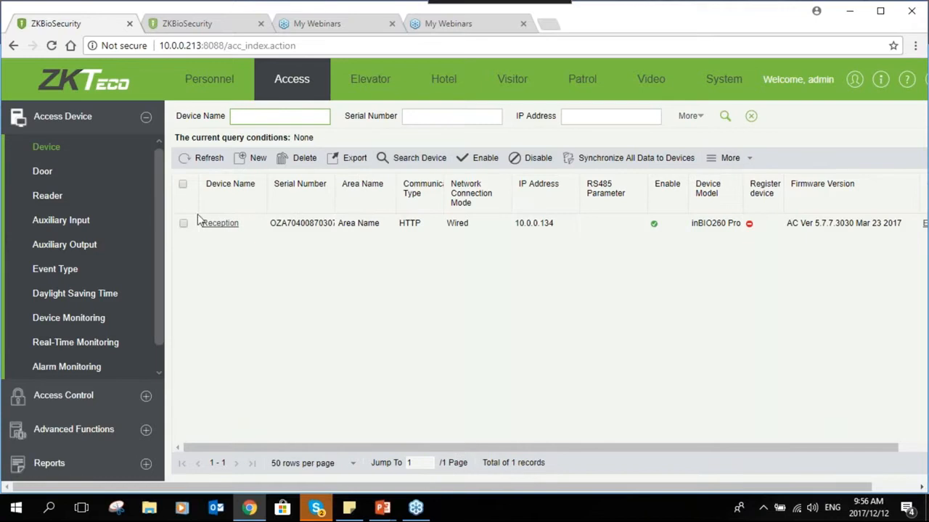
pyautogui.click(182, 223)
pyautogui.click(748, 161)
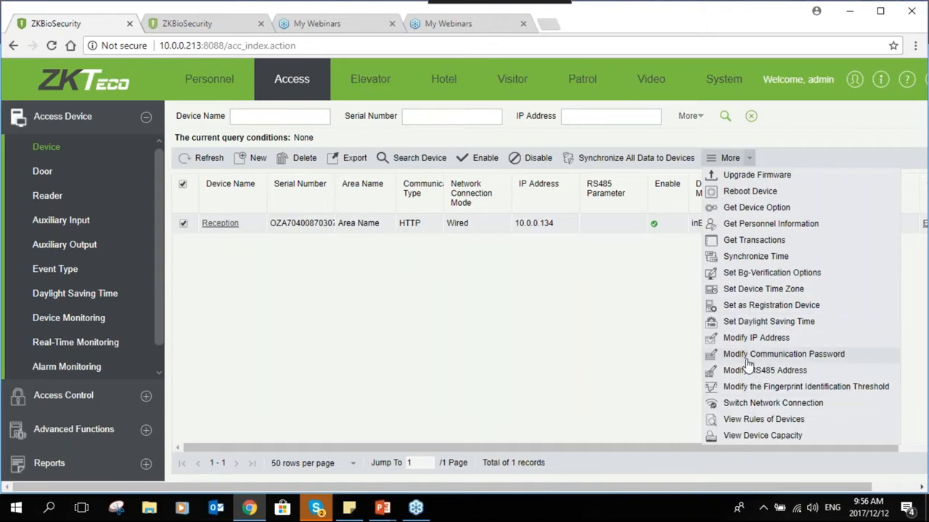
pyautogui.click(770, 274)
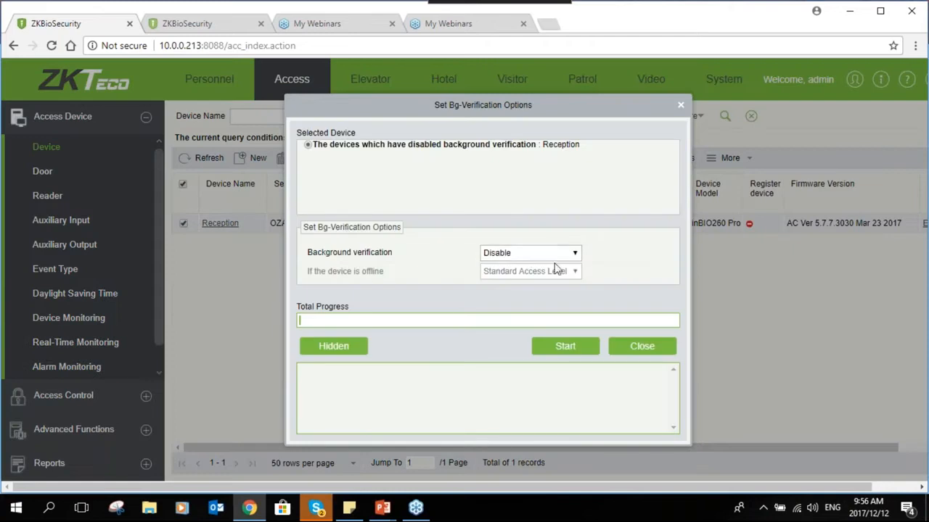
# - Try enabling background verification, which is refused due to the multi-person opening door conflict
pyautogui.click(564, 255)
pyautogui.click(529, 277)
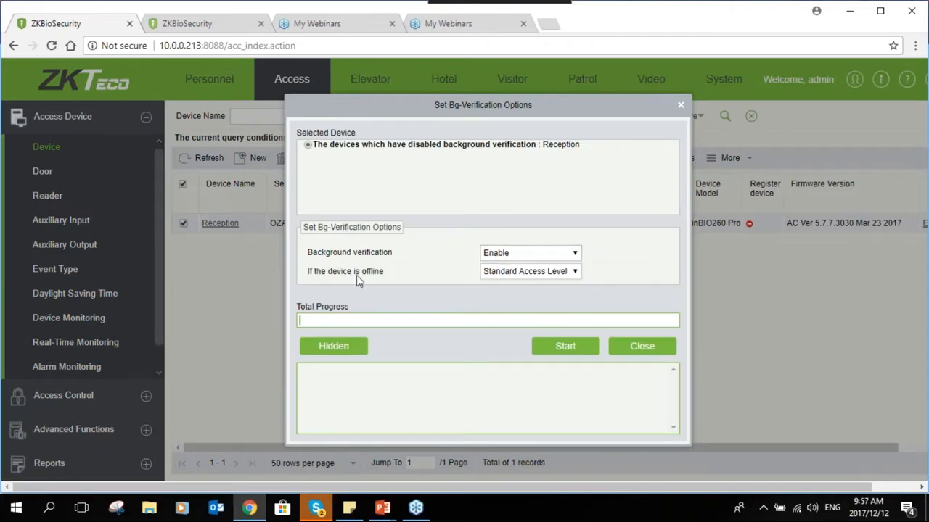
pyautogui.click(563, 349)
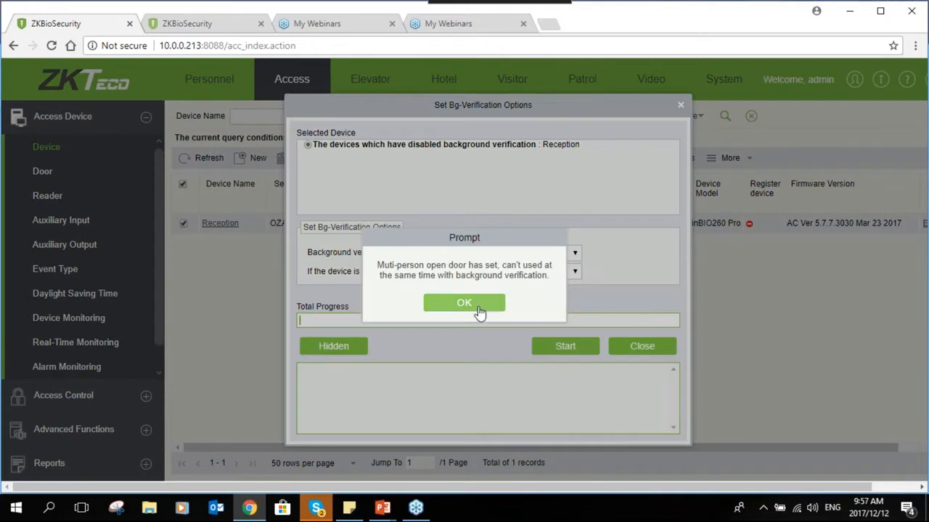
pyautogui.click(476, 306)
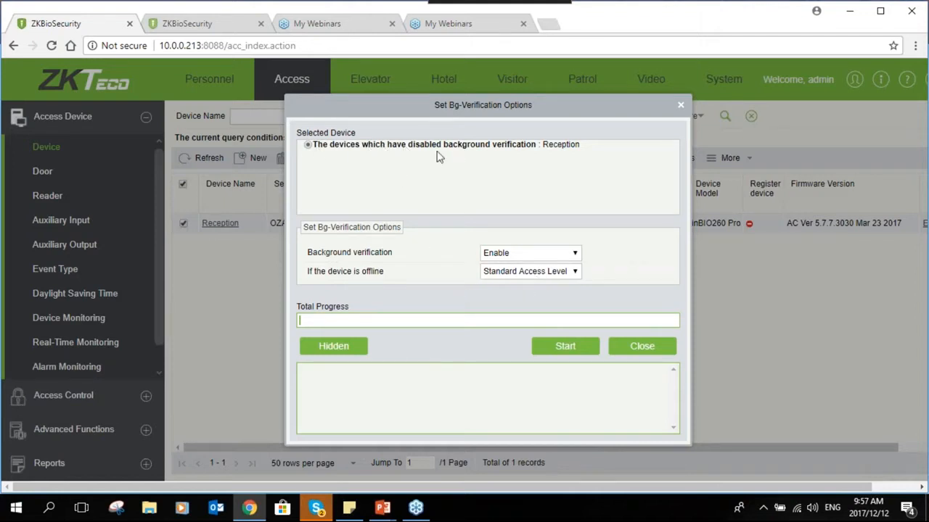
# - Retry Enable for background verification, dismiss the same conflict warning, and close the options
pyautogui.click(533, 257)
pyautogui.click(519, 268)
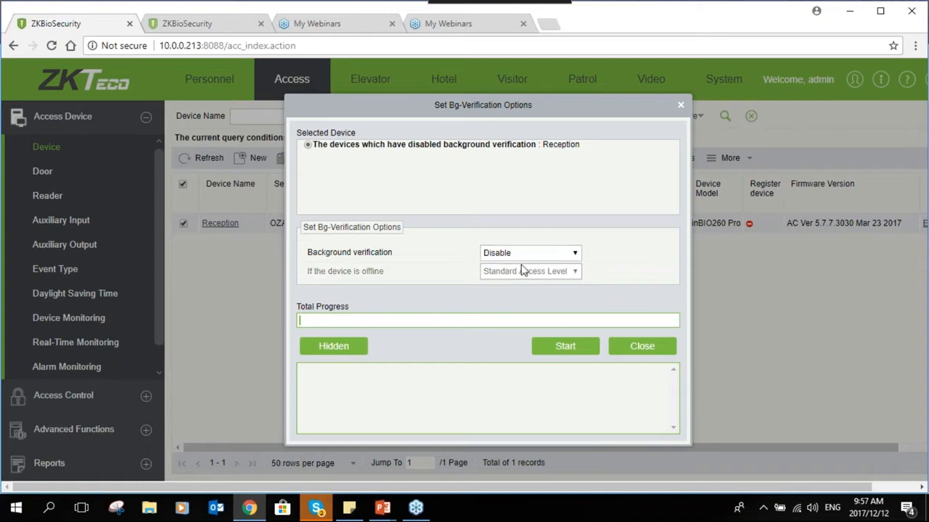
pyautogui.click(526, 255)
pyautogui.click(519, 277)
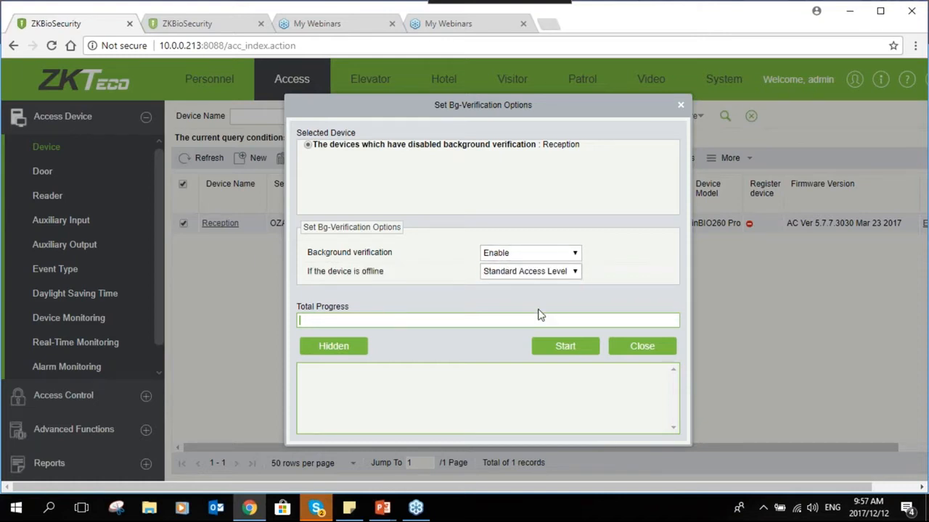
pyautogui.click(571, 357)
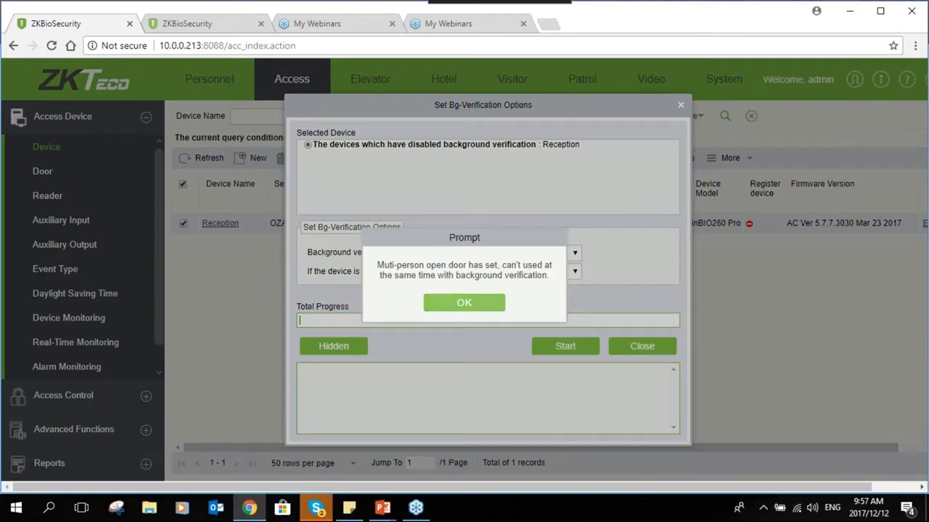
pyautogui.click(464, 302)
pyautogui.click(641, 346)
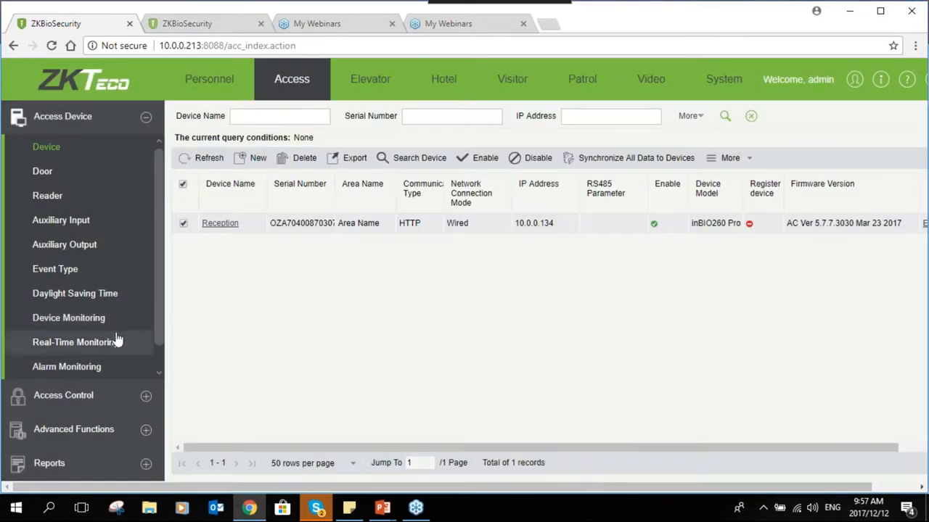
pyautogui.click(145, 396)
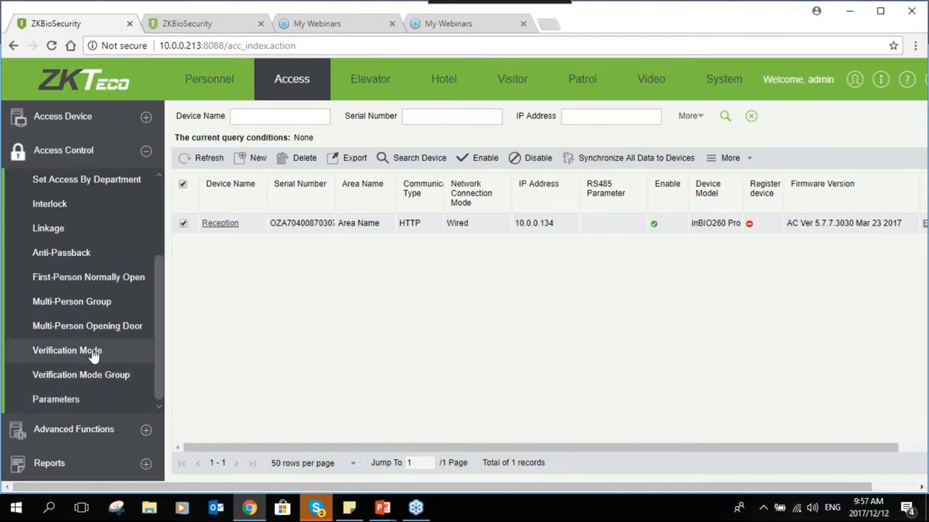
# - Delete the Multi 1 multi-person door combination and return to the device list
pyautogui.click(183, 205)
pyautogui.click(288, 164)
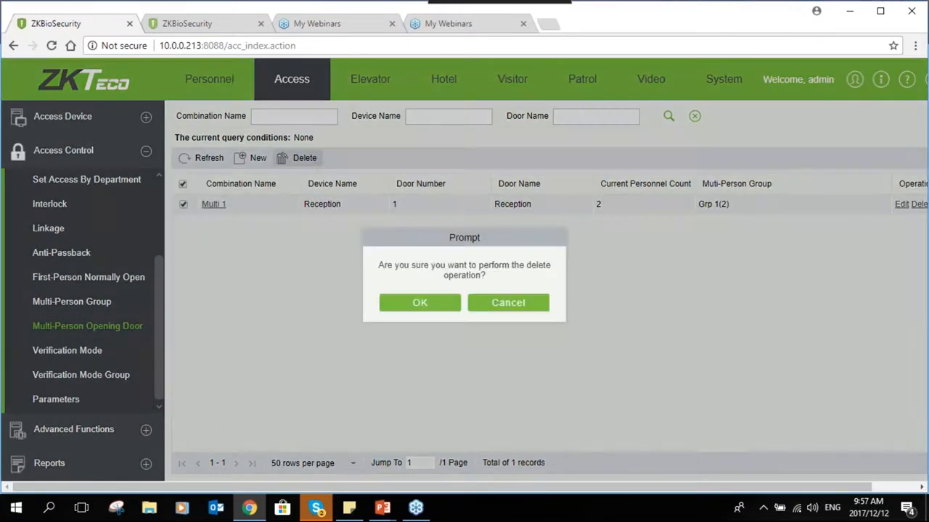
pyautogui.click(382, 303)
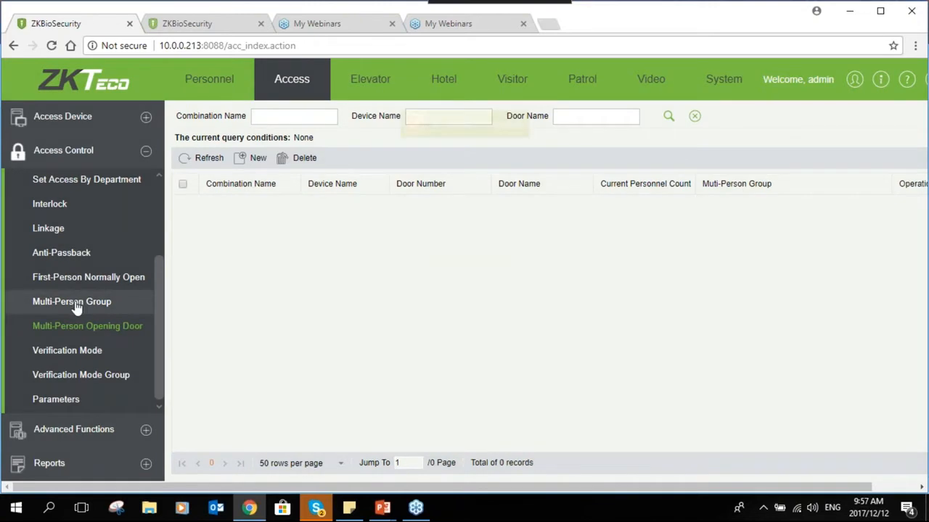
pyautogui.click(109, 118)
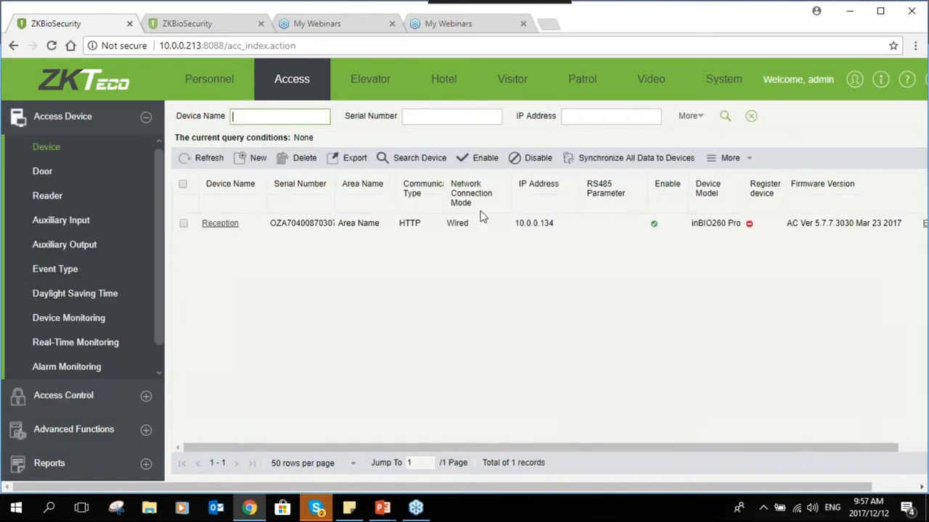
# - Enable background verification on the Reception device and apply it to the controller
pyautogui.click(176, 223)
pyautogui.click(184, 225)
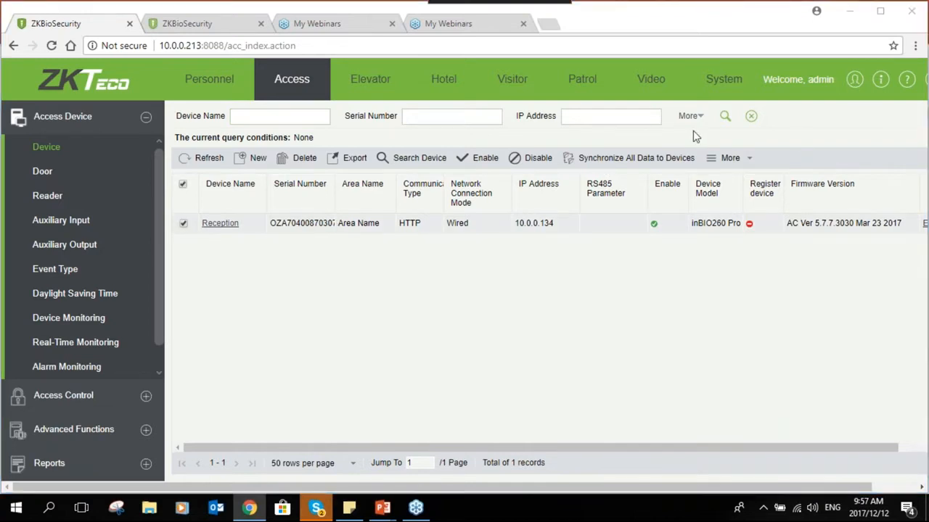
pyautogui.click(729, 157)
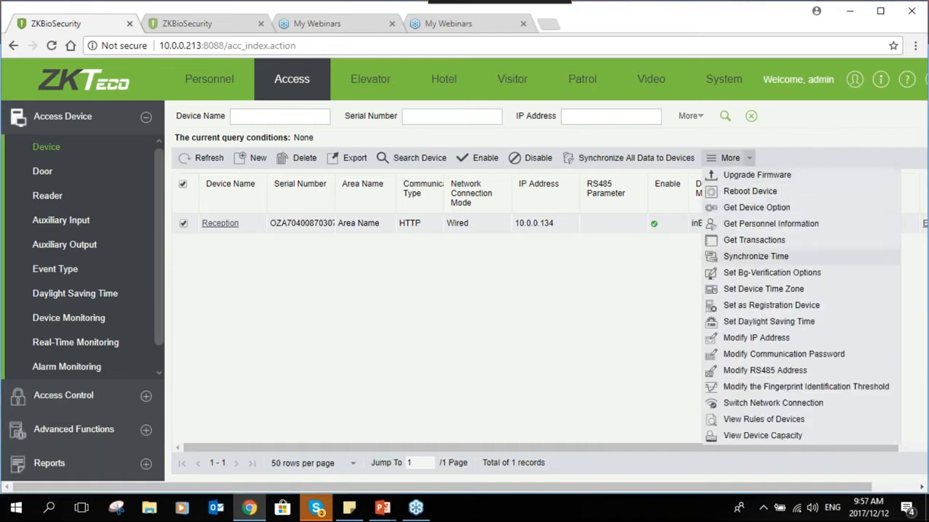
pyautogui.click(747, 274)
pyautogui.click(533, 256)
pyautogui.click(521, 276)
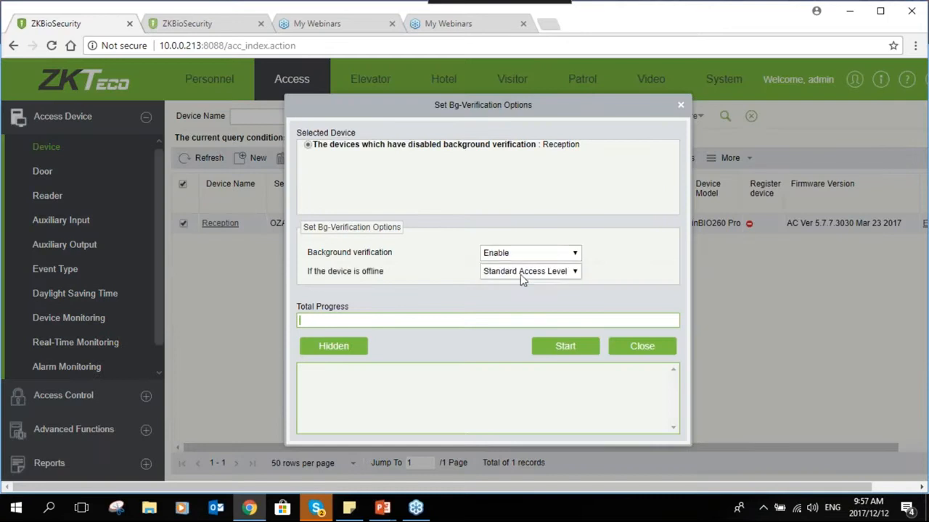
pyautogui.click(552, 346)
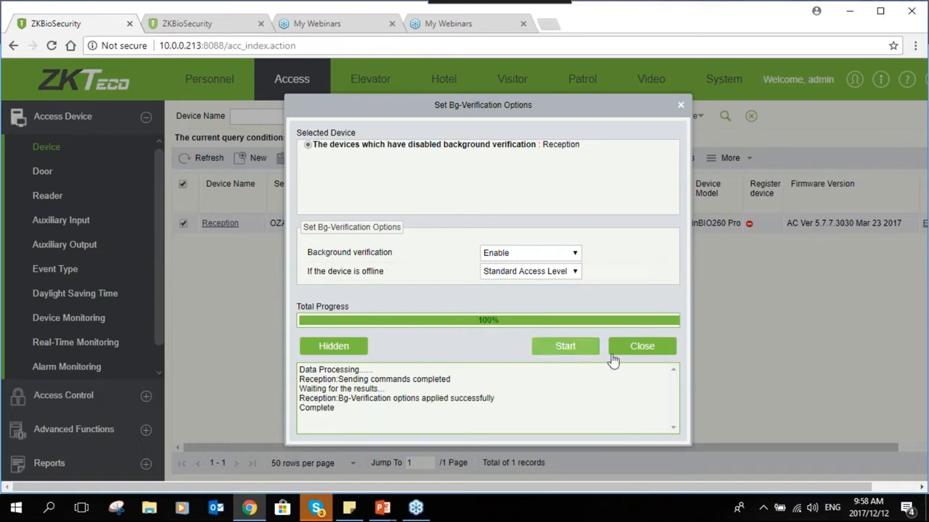
pyautogui.click(635, 346)
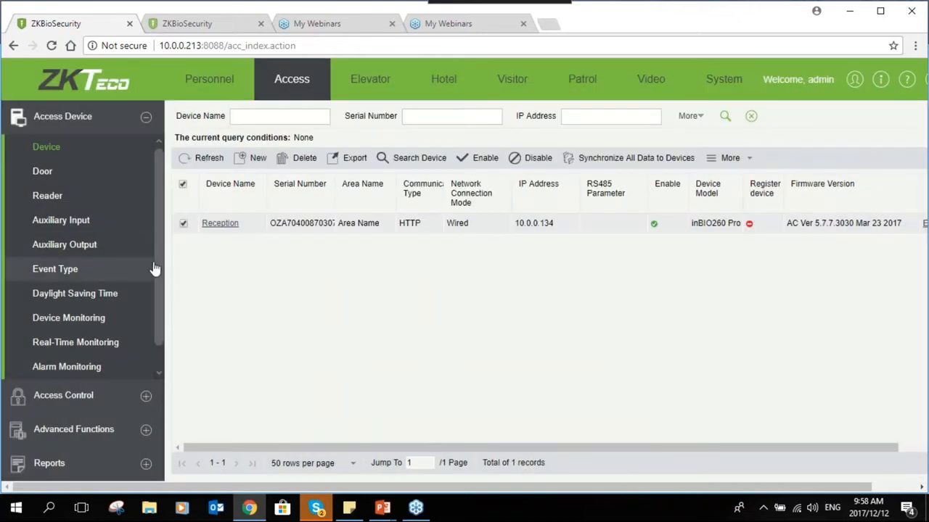
# - Expand the Advanced Functions section of the sidebar
pyautogui.click(141, 429)
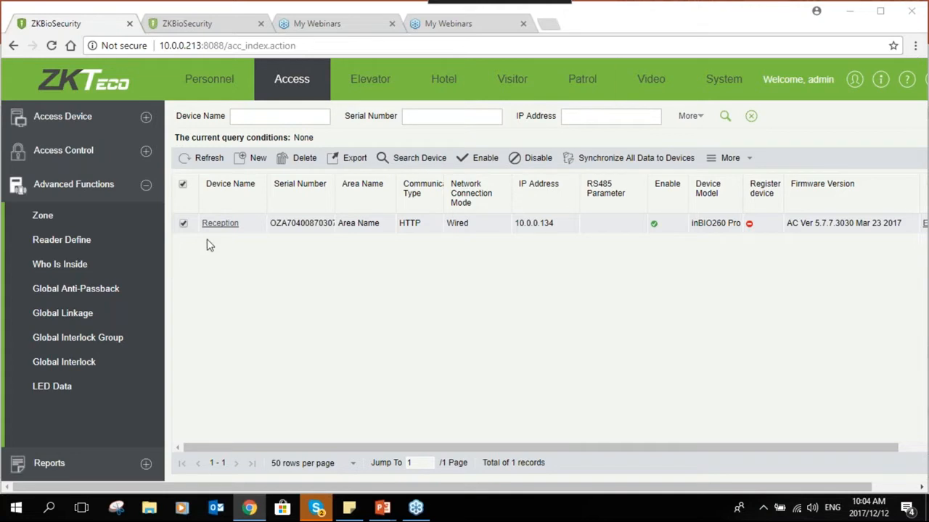
# - Open the Global Linkage page under Advanced Functions
pyautogui.click(90, 313)
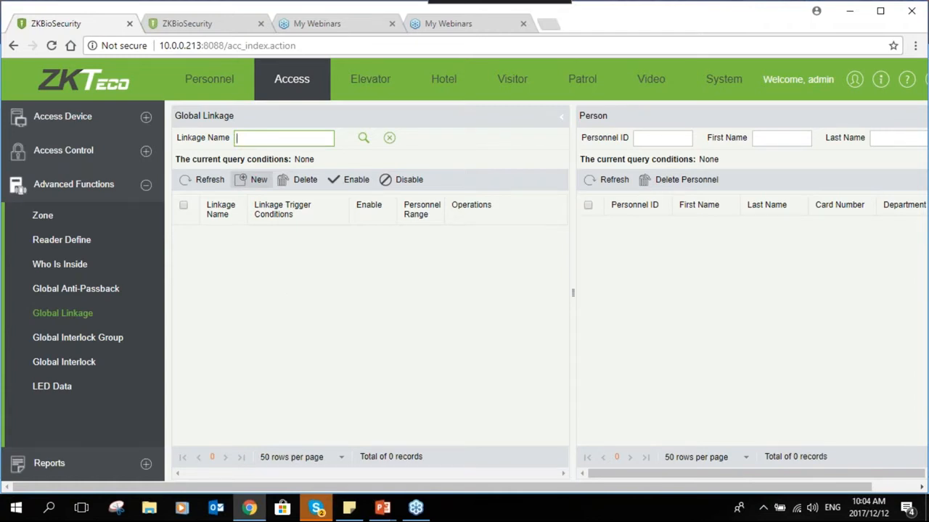
# - Start a new global linkage named 'Glink'
pyautogui.click(251, 179)
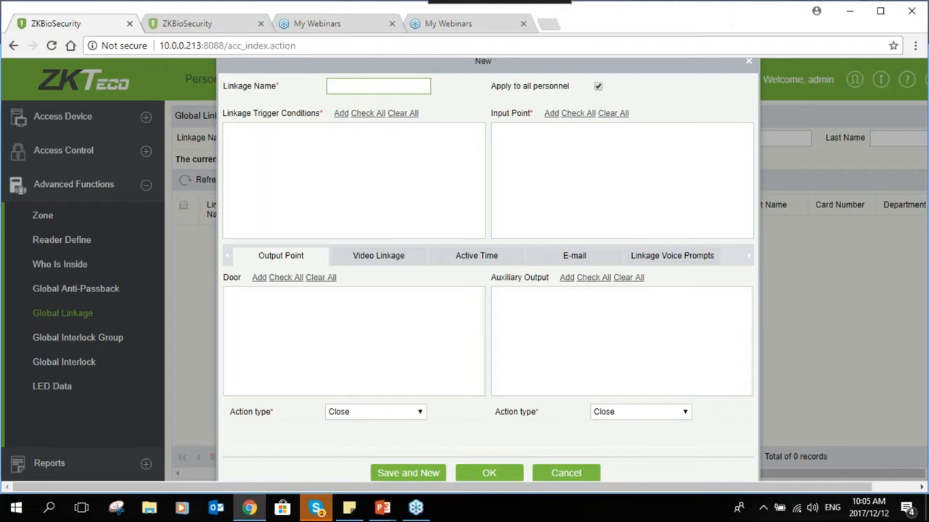
pyautogui.write('link')
pyautogui.press('BackSpace')
pyautogui.press('BackSpace')
pyautogui.press('BackSpace')
pyautogui.press('BackSpace')
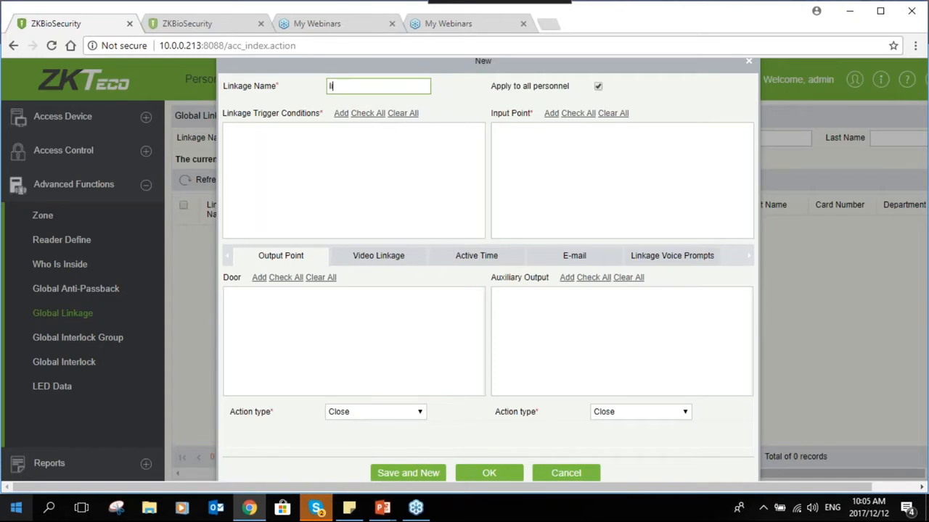
pyautogui.write('Glink')
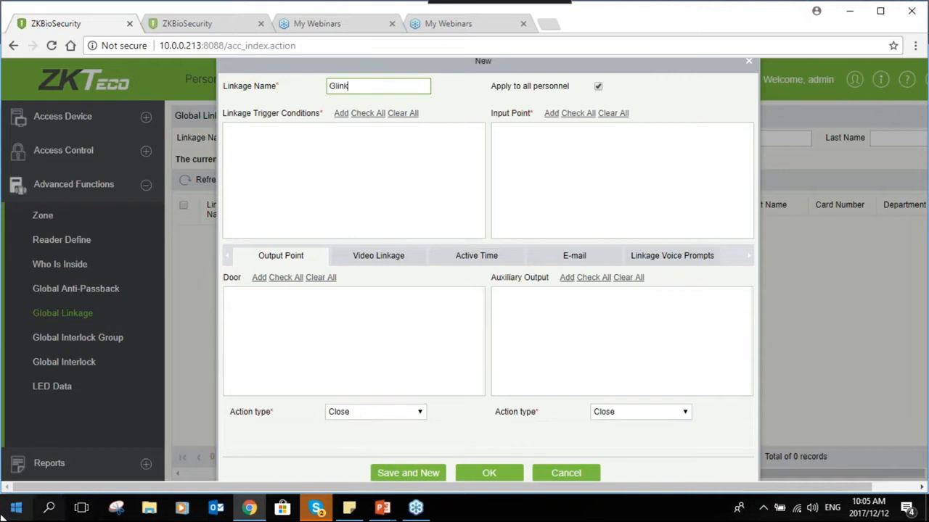
# - Add Auxiliary Input Shorted as Glink's linkage trigger condition
pyautogui.click(339, 114)
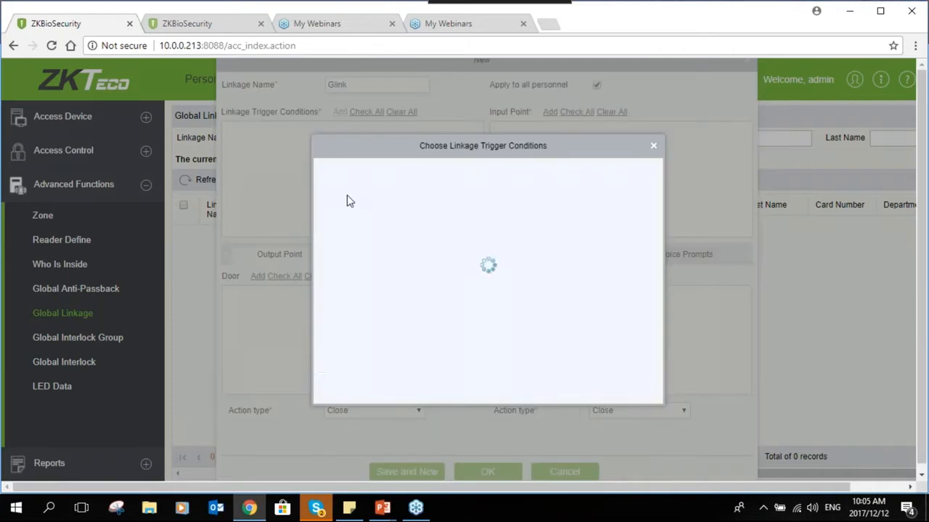
pyautogui.moveTo(650, 195); pyautogui.dragTo(662, 355)
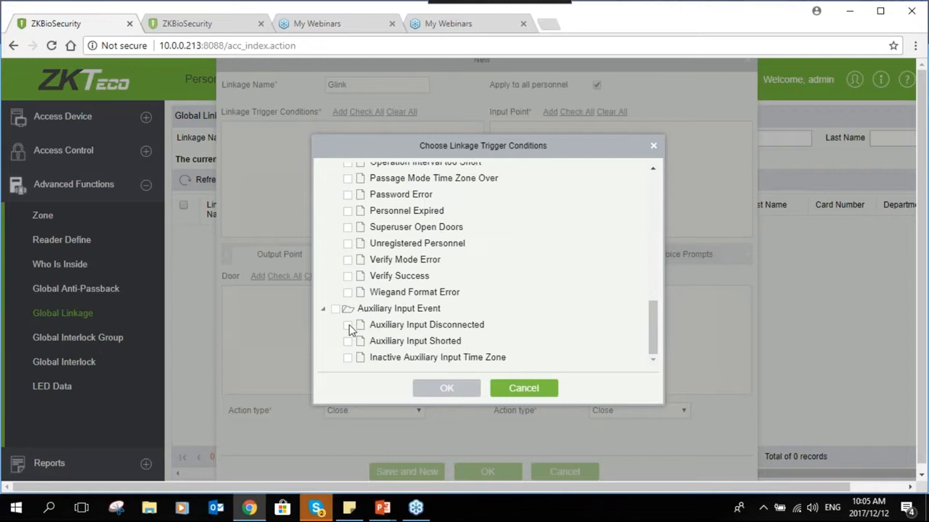
pyautogui.click(348, 341)
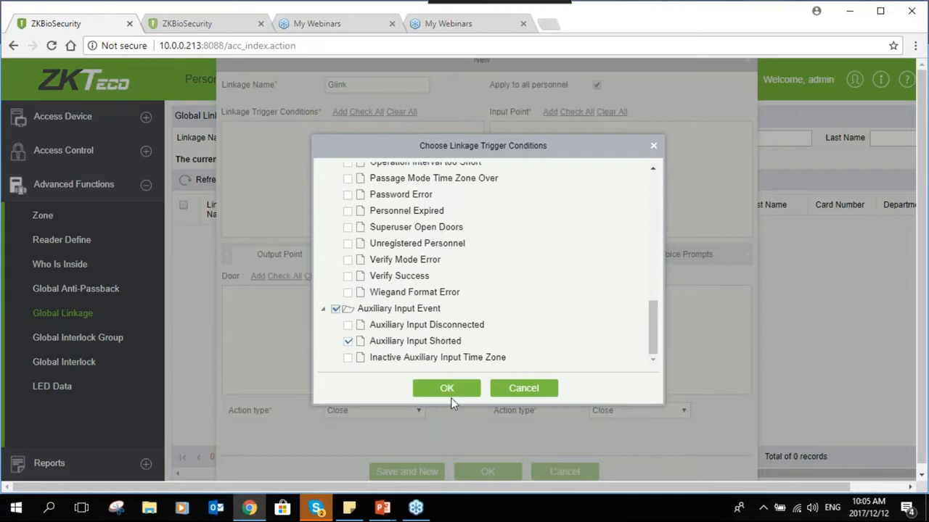
pyautogui.click(447, 388)
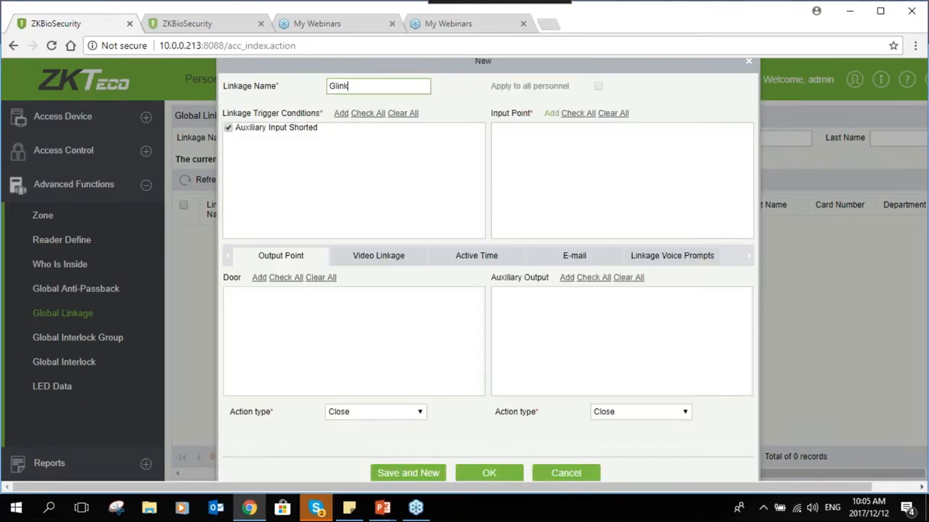
# - Select Auxiliary Input-1 as the linkage input point
pyautogui.click(552, 113)
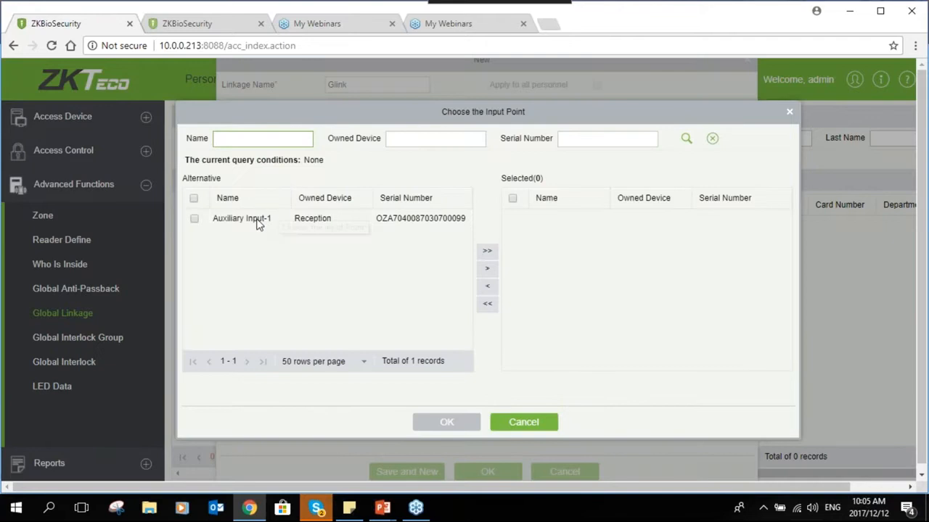
pyautogui.click(257, 219)
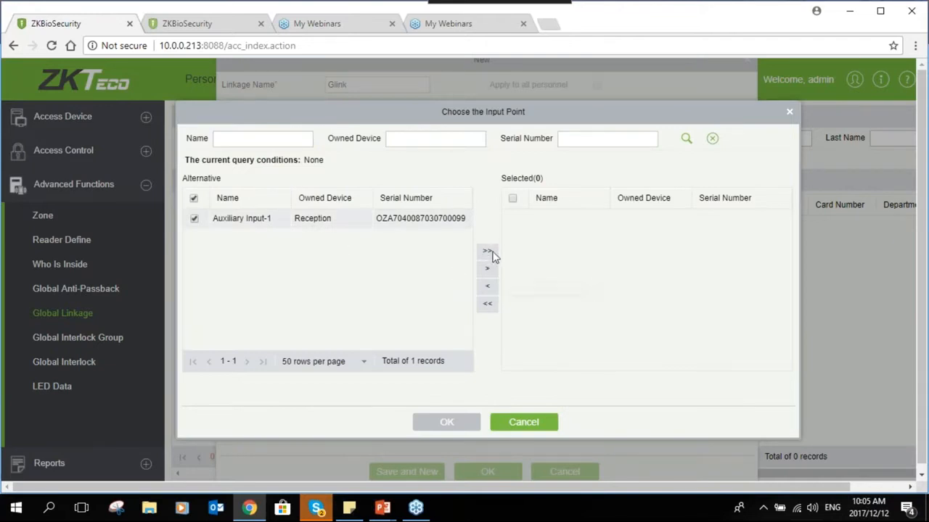
pyautogui.click(487, 251)
pyautogui.click(467, 419)
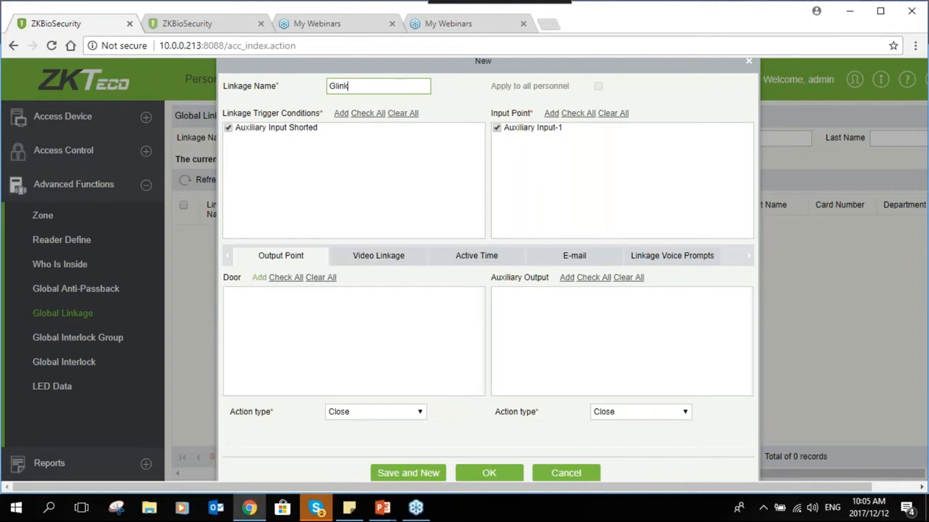
# - Add the Reception door as a linked output door
pyautogui.click(256, 282)
pyautogui.click(383, 219)
pyautogui.click(487, 252)
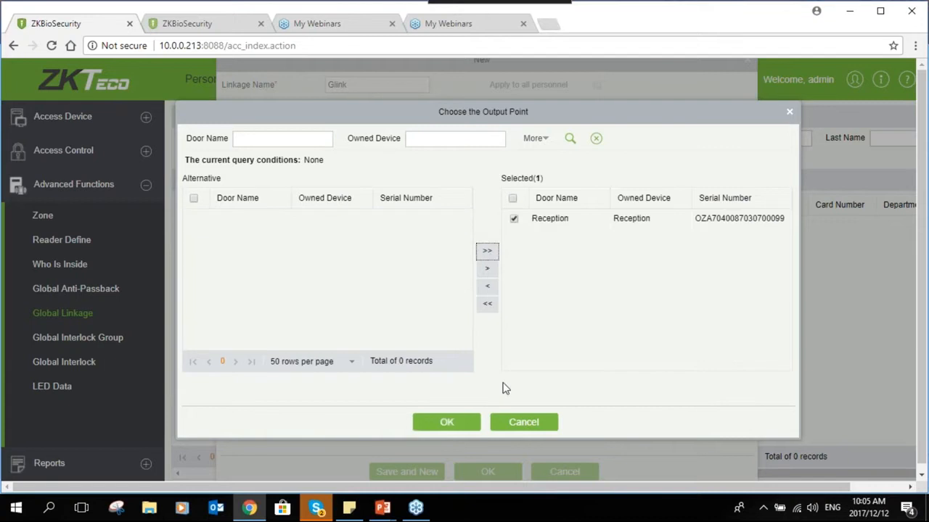
pyautogui.click(468, 415)
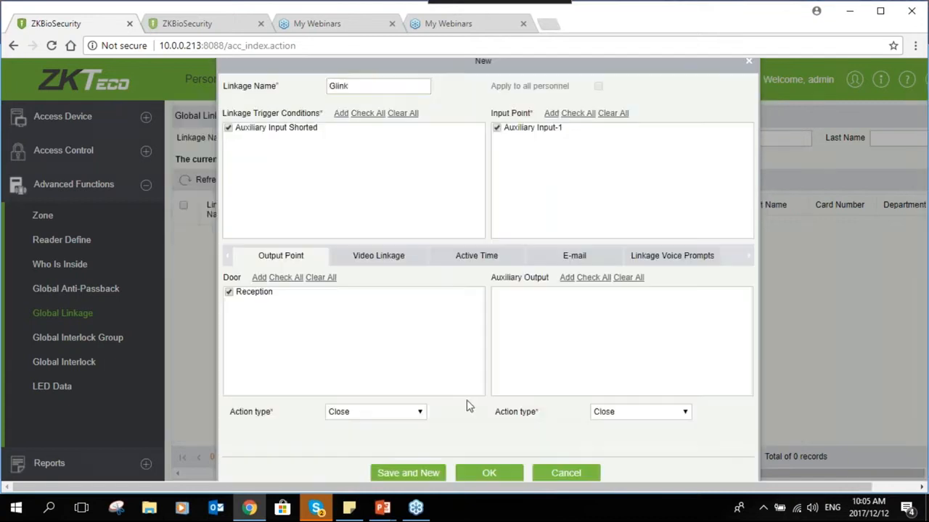
pyautogui.click(260, 278)
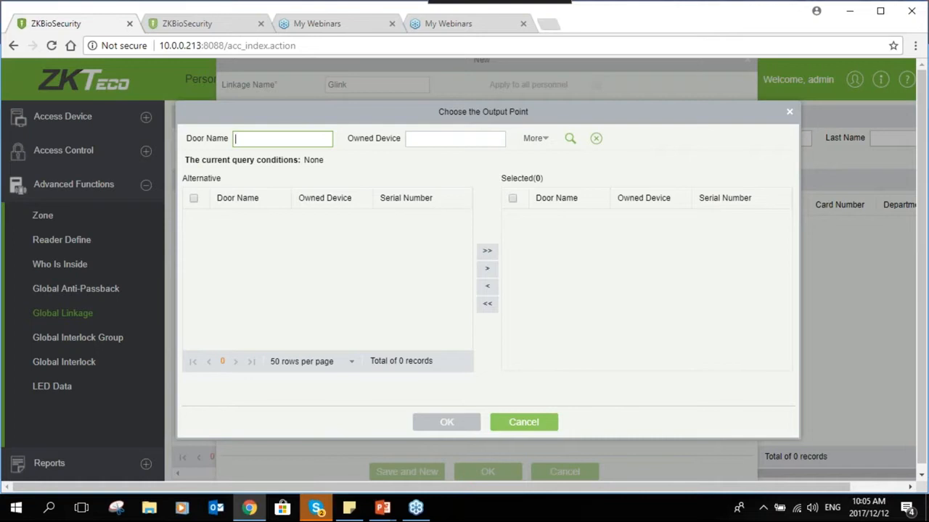
pyautogui.click(516, 415)
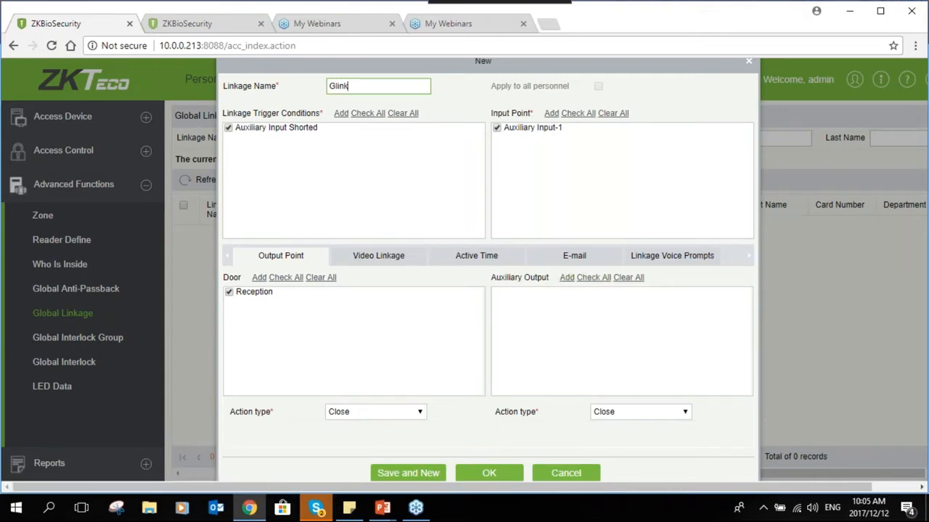
# - Add Auxiliary Output-1 as a linked auxiliary output
pyautogui.click(567, 277)
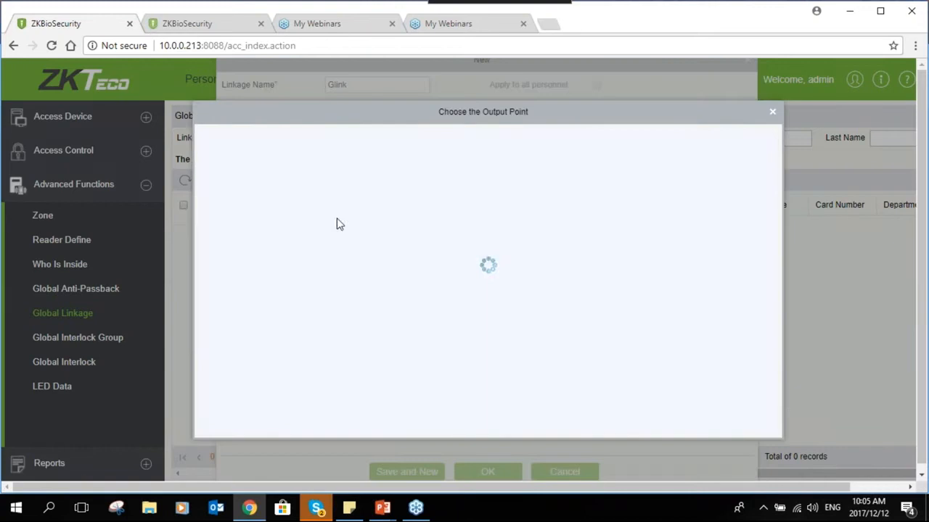
pyautogui.click(337, 219)
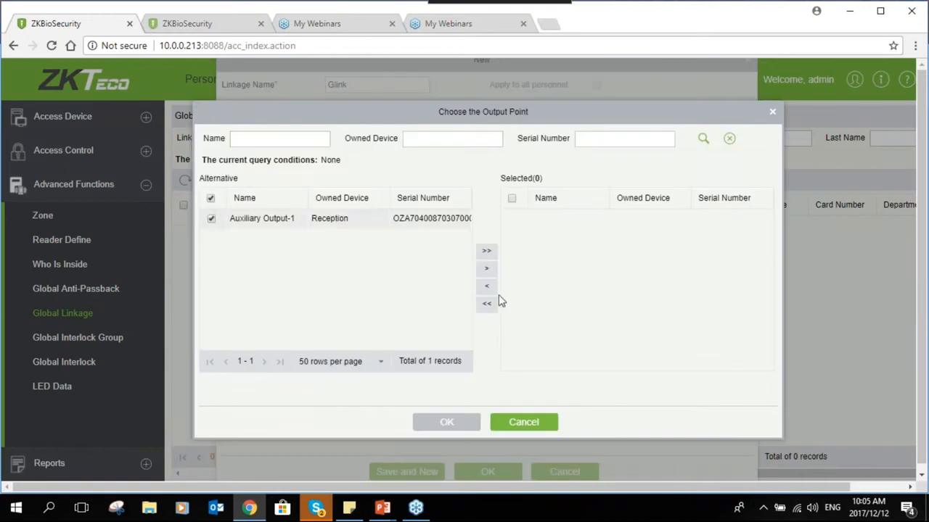
pyautogui.click(486, 251)
pyautogui.click(446, 422)
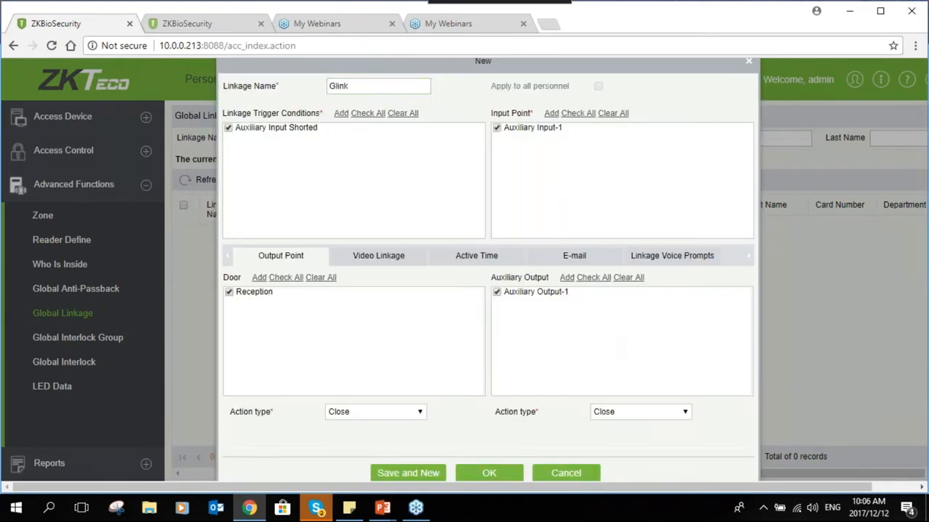
# - Set the Reception door action type to Normally Open
pyautogui.click(366, 414)
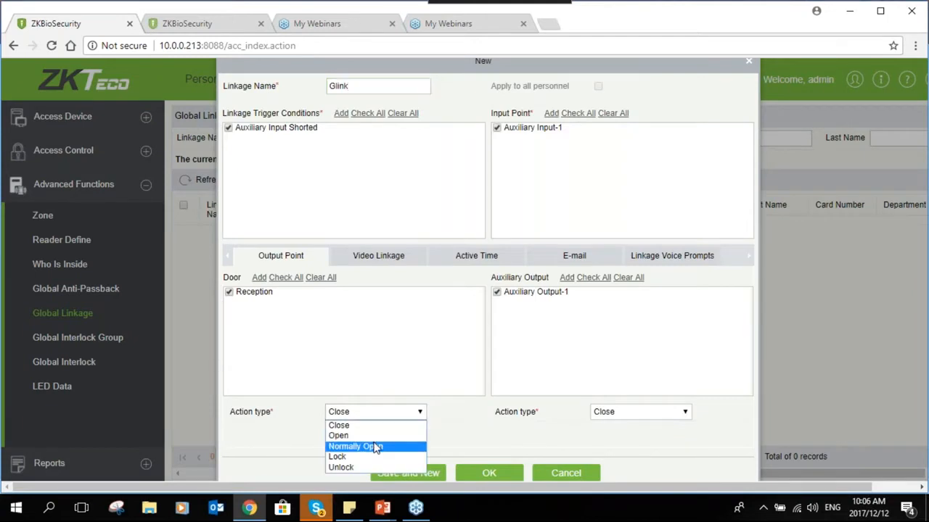
pyautogui.click(375, 436)
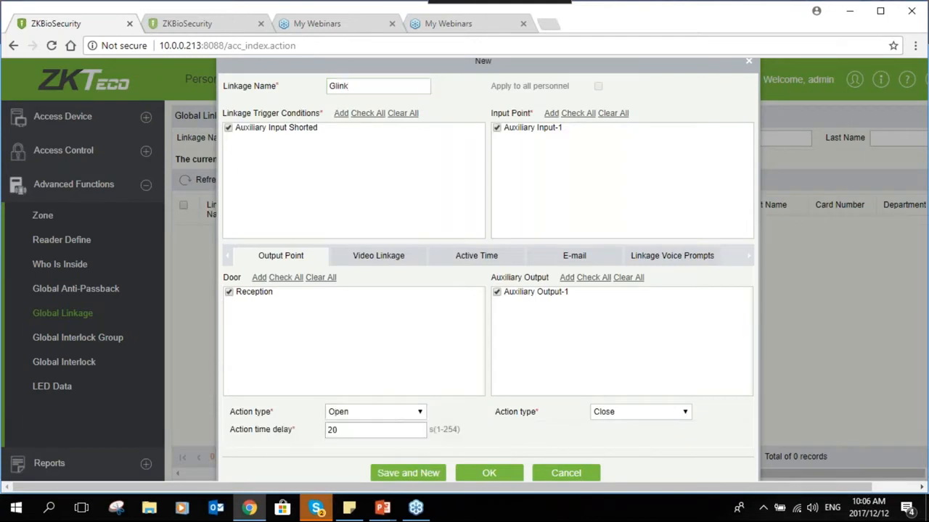
pyautogui.click(376, 417)
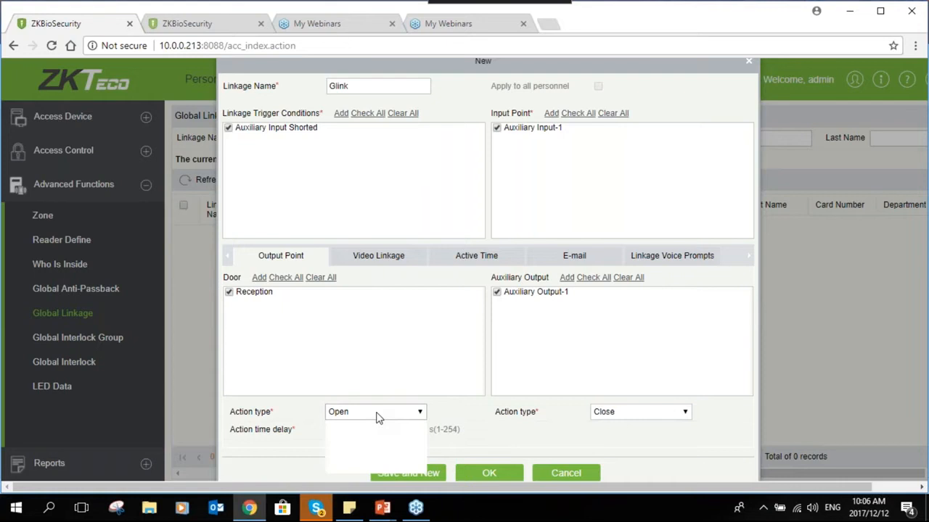
pyautogui.click(376, 416)
pyautogui.click(377, 415)
pyautogui.click(375, 415)
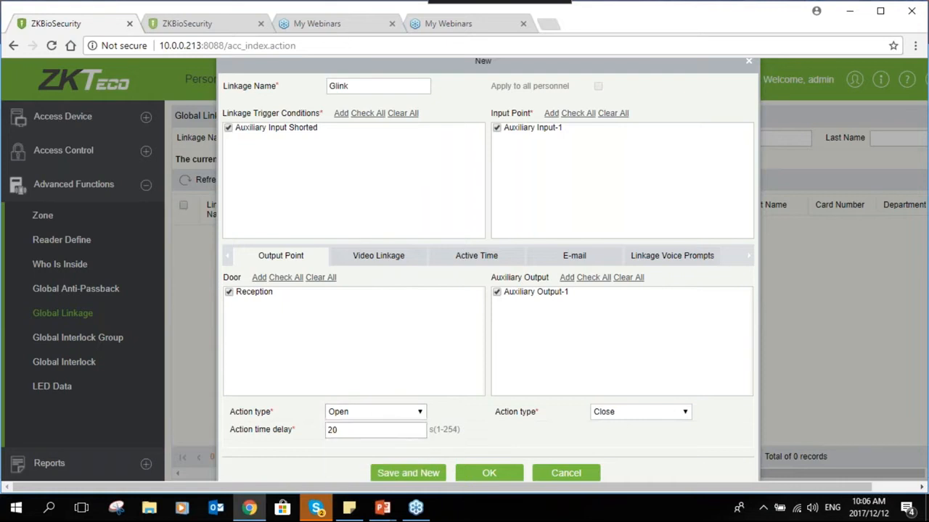
pyautogui.click(365, 428)
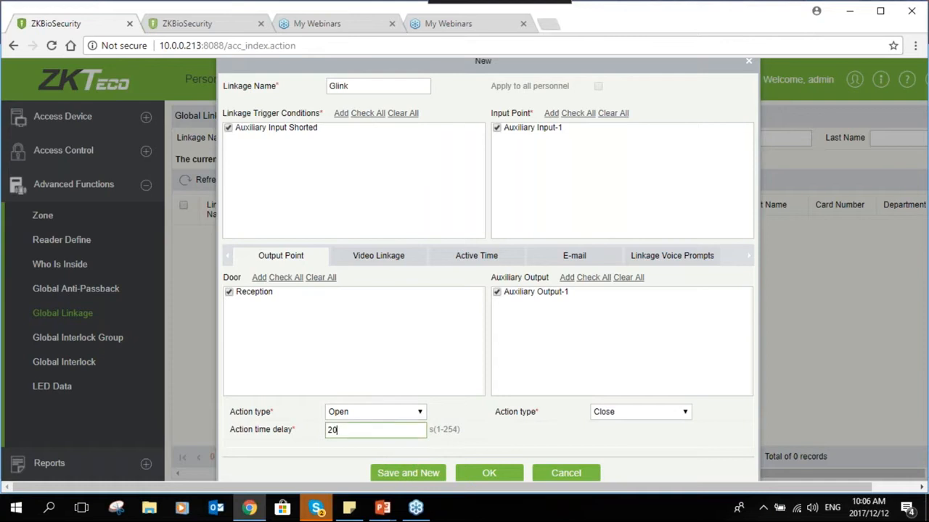
pyautogui.click(388, 412)
pyautogui.click(364, 444)
pyautogui.click(389, 413)
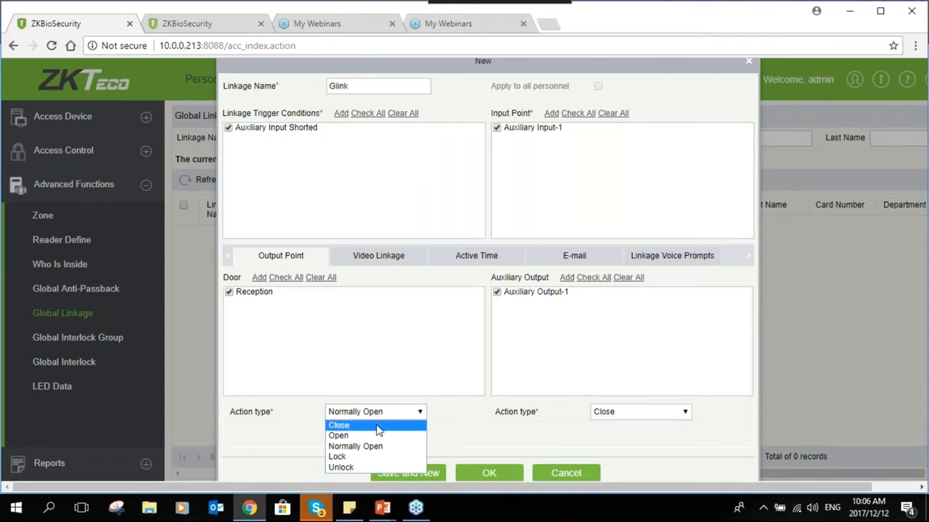
pyautogui.click(377, 447)
# - Set the Auxiliary Output-1 action type to Normally Open
pyautogui.click(626, 412)
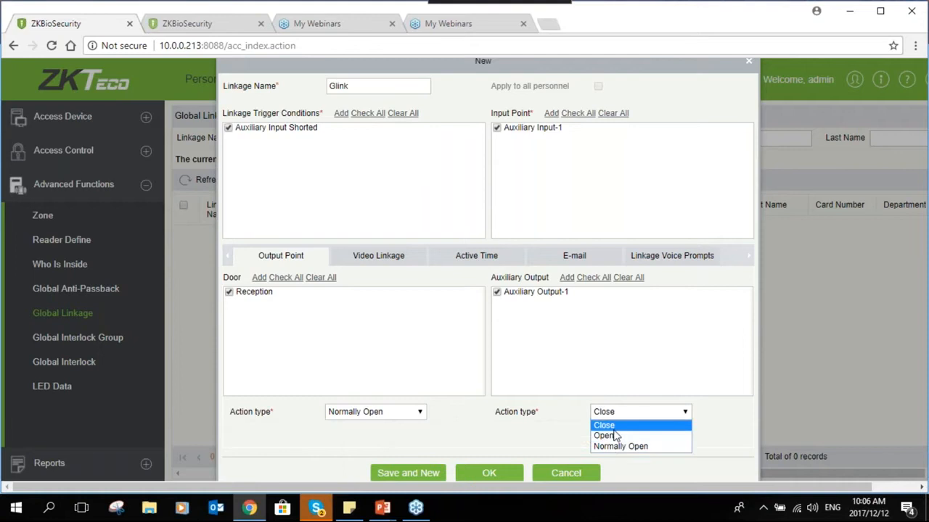
pyautogui.click(611, 447)
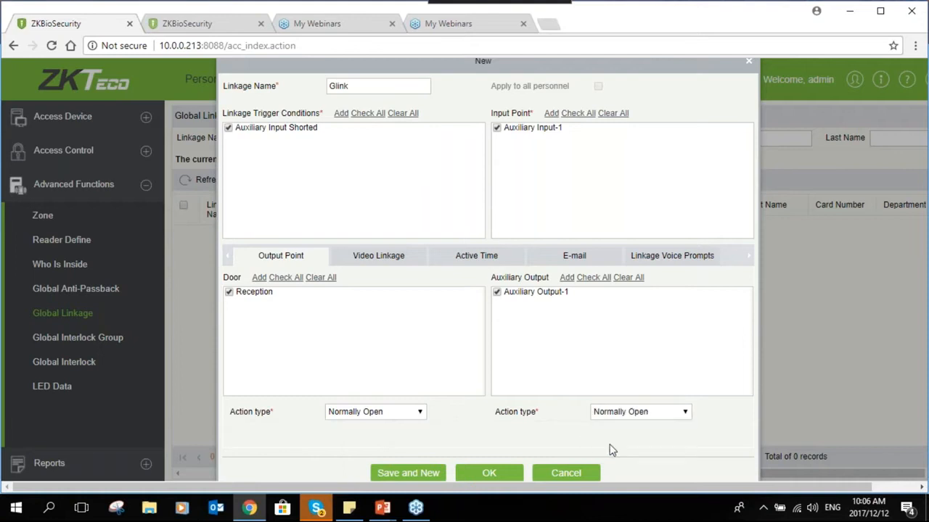
pyautogui.click(396, 262)
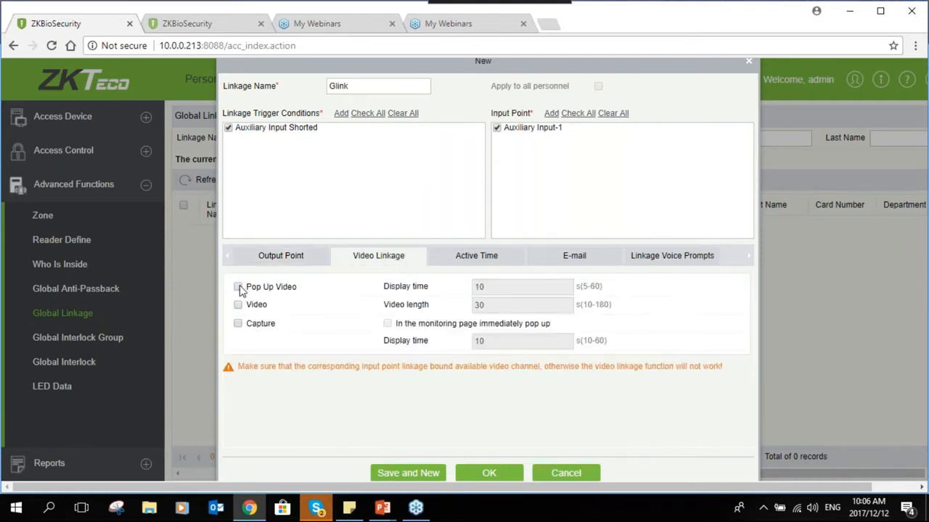
# - Leave pop-up video, video and capture all unticked after trying them on
pyautogui.click(238, 286)
pyautogui.click(239, 304)
pyautogui.click(240, 323)
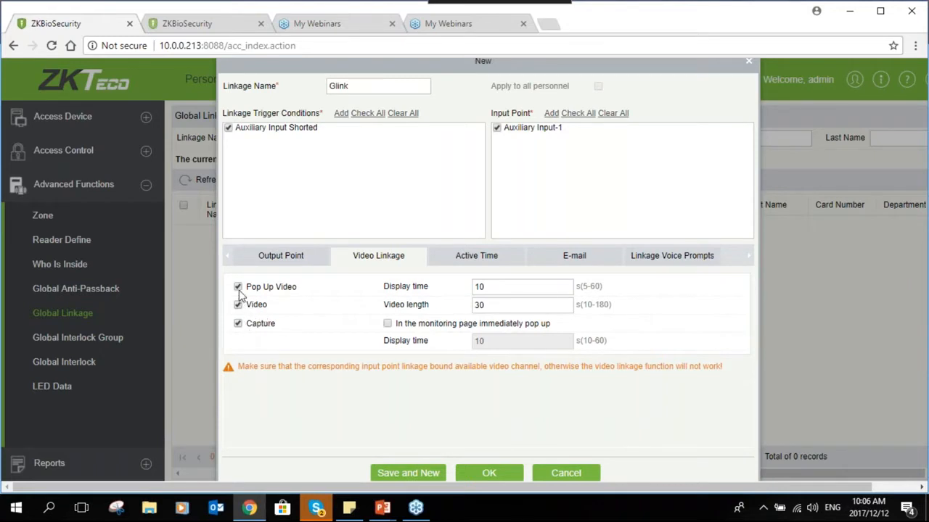
pyautogui.click(238, 305)
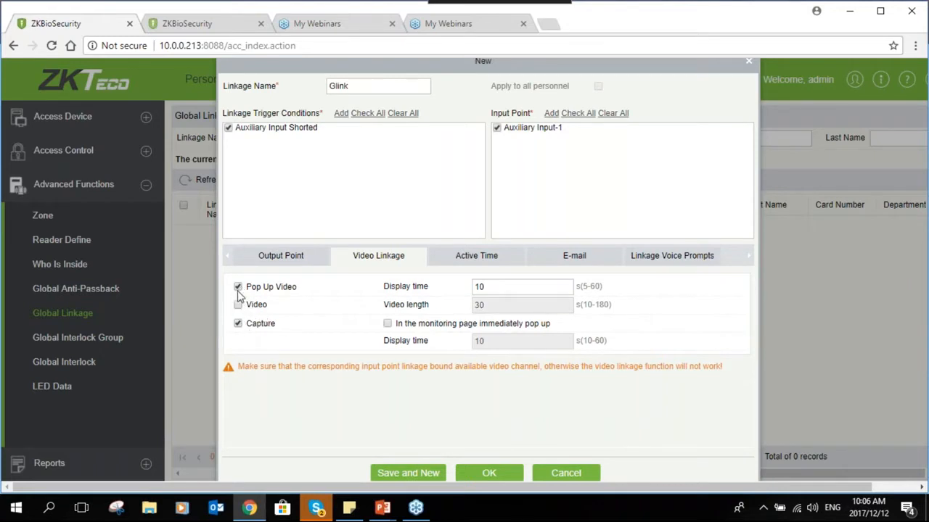
pyautogui.click(238, 286)
pyautogui.click(237, 324)
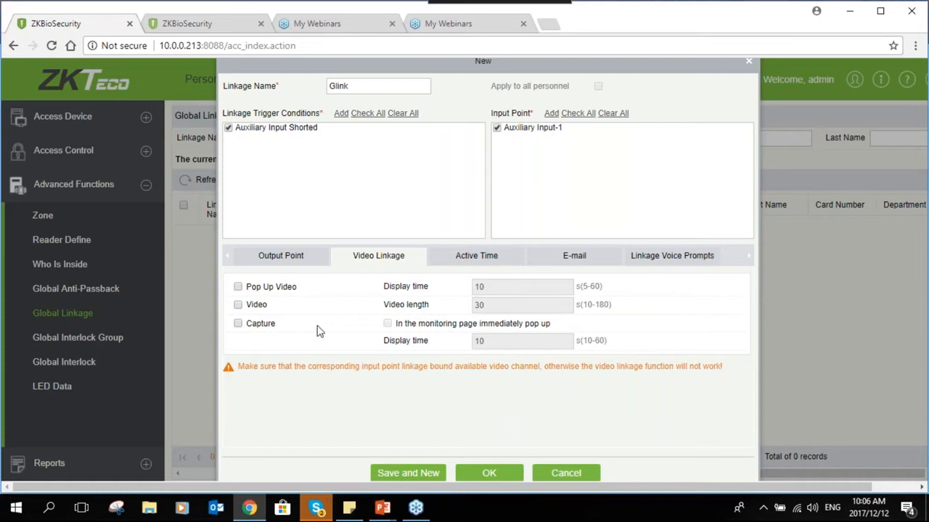
# - Set the Active Time Zone back to 24-Hour Accessible after trying Normal
pyautogui.click(466, 261)
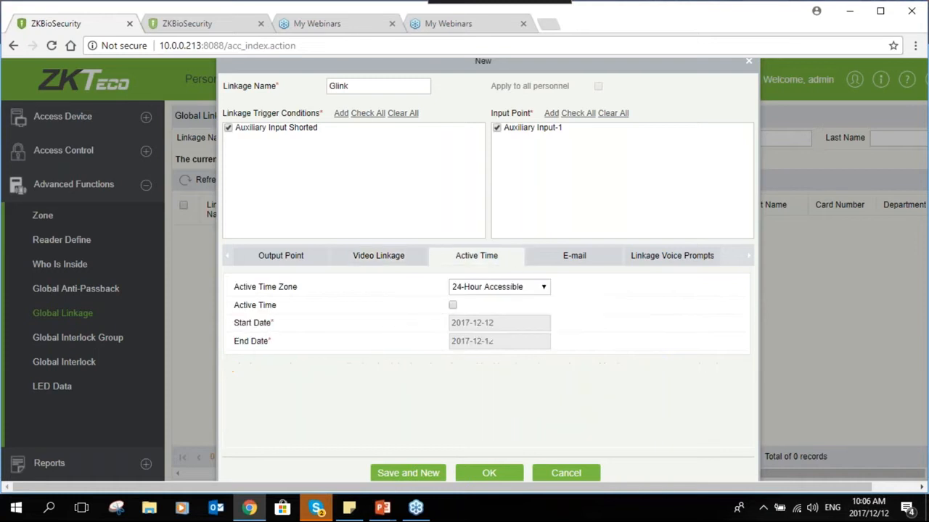
pyautogui.click(481, 291)
pyautogui.click(481, 312)
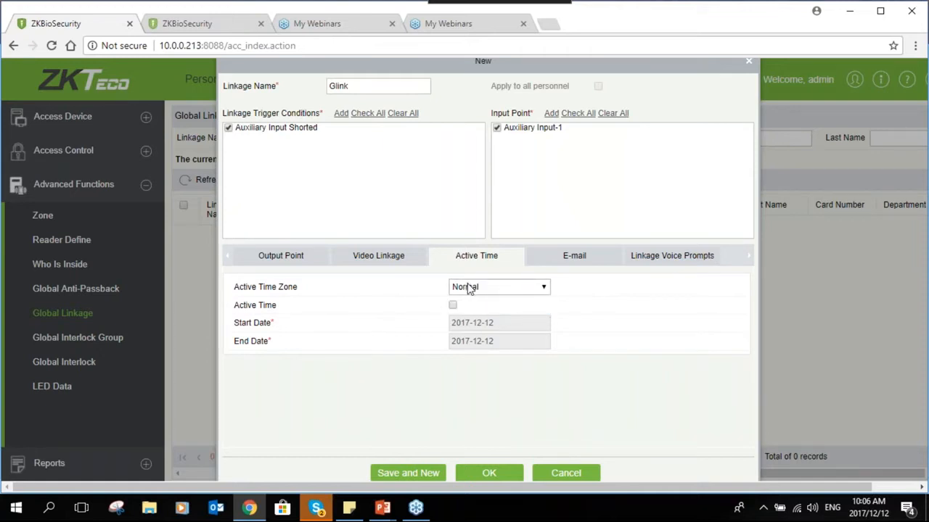
pyautogui.click(470, 291)
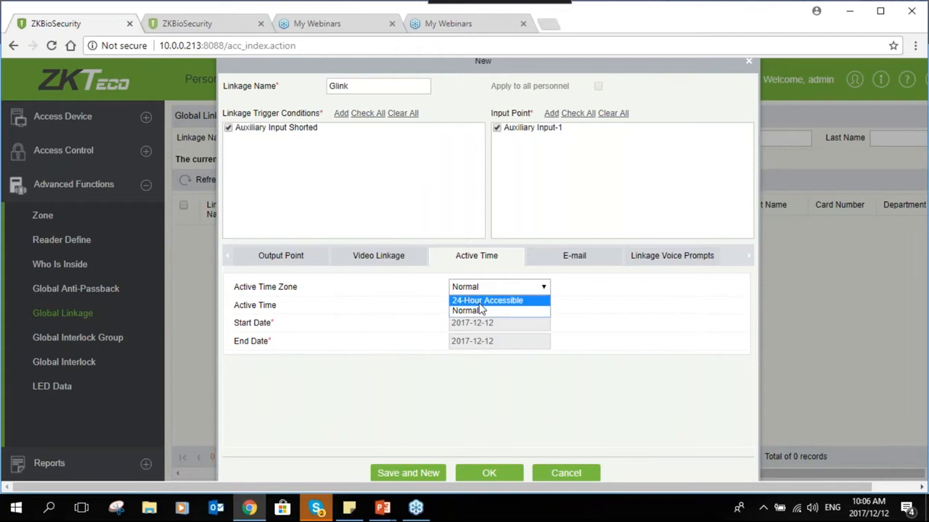
pyautogui.click(478, 310)
pyautogui.click(486, 288)
pyautogui.click(487, 302)
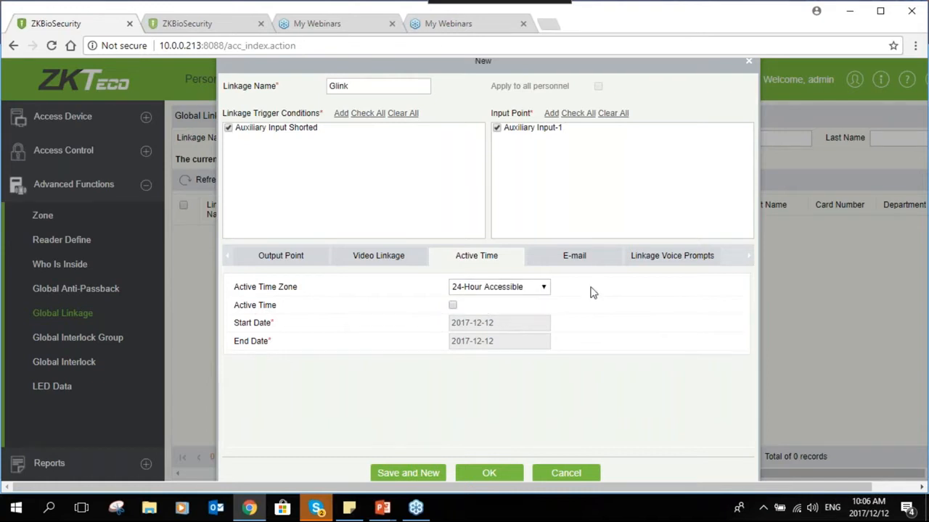
# - Look over the E-mail settings, then set Linkage Voice to Upload without choosing a file
pyautogui.click(574, 255)
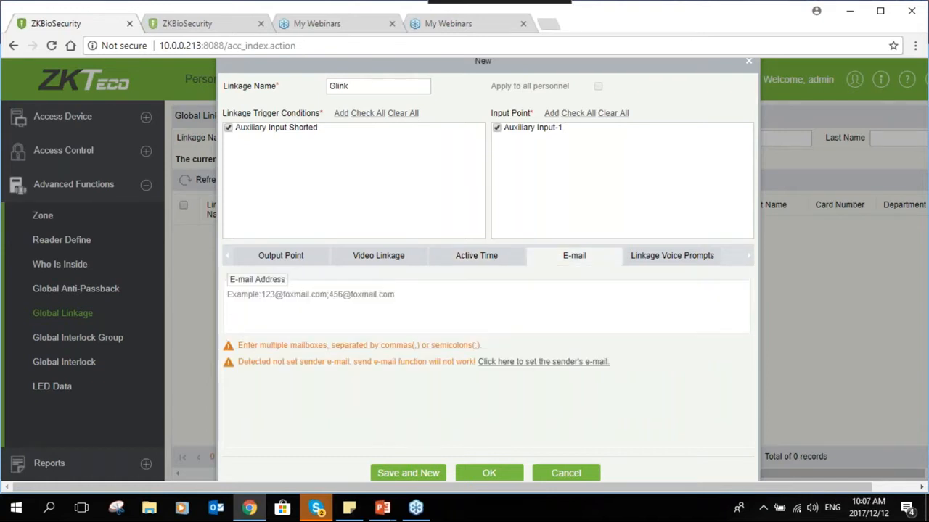
pyautogui.click(228, 299)
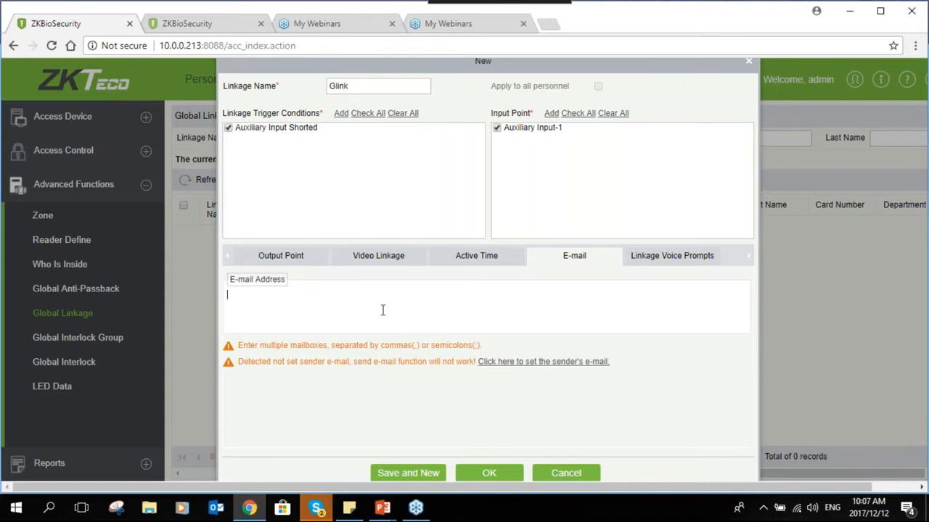
pyautogui.click(690, 261)
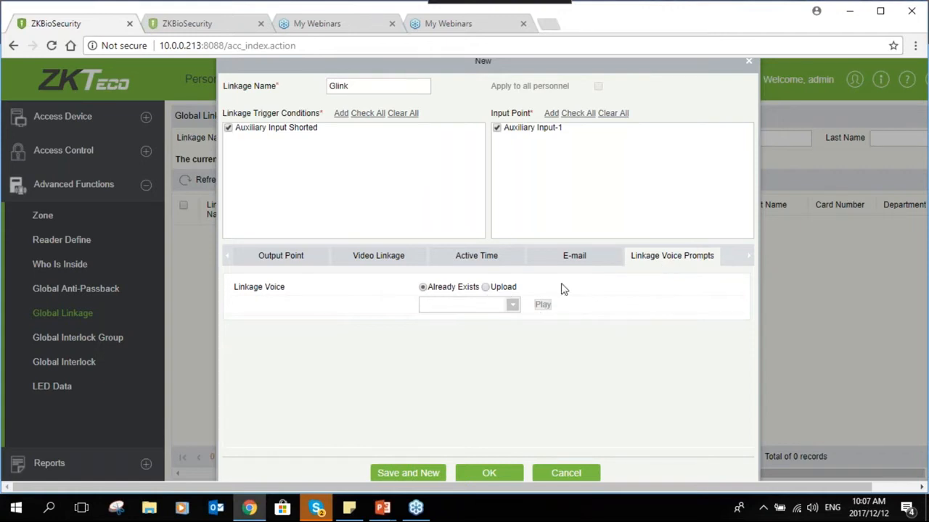
pyautogui.click(491, 288)
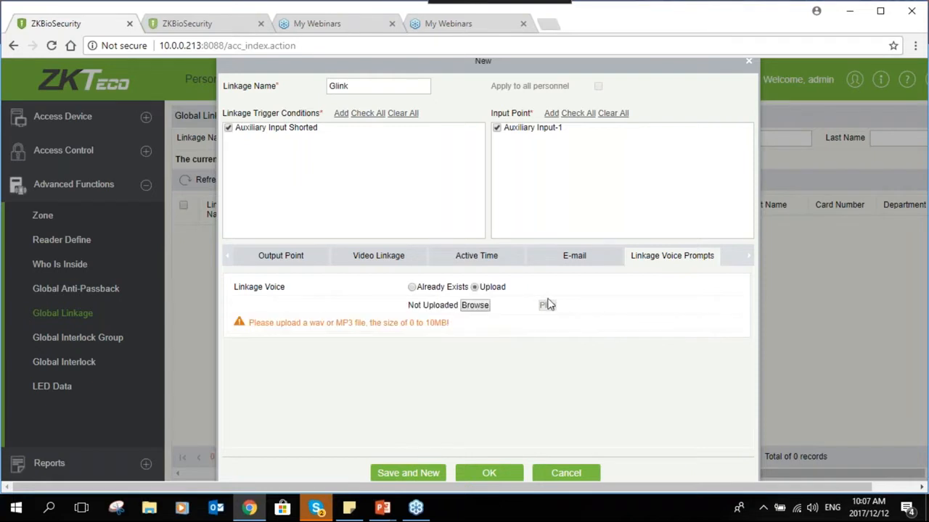
pyautogui.click(474, 307)
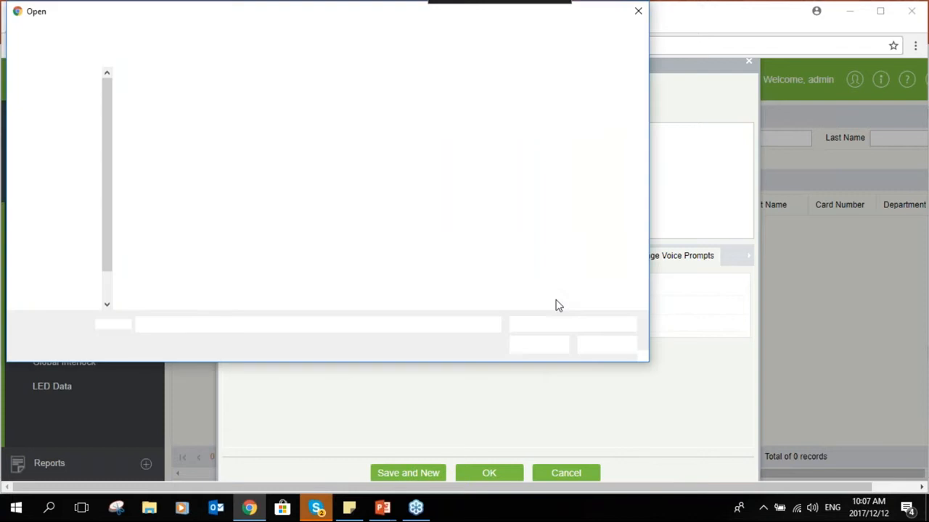
pyautogui.click(636, 12)
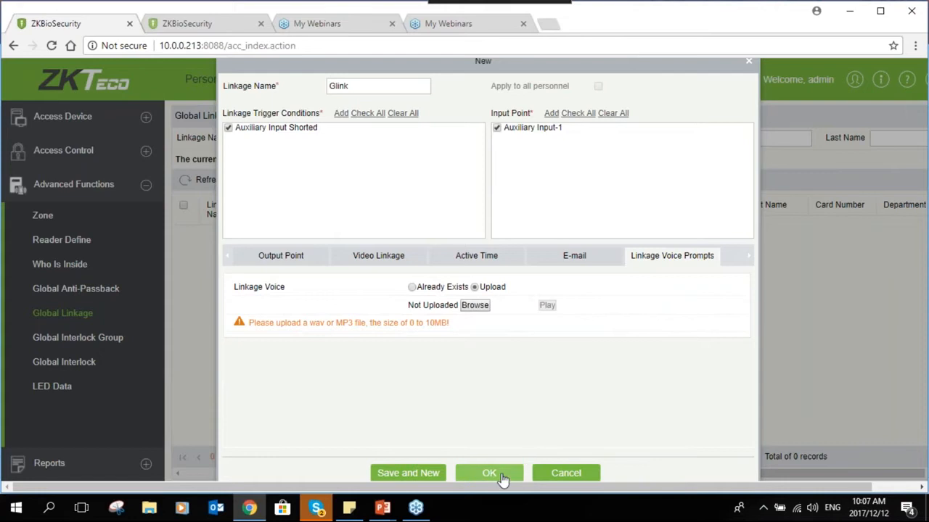
# - Save the 'Glink' linkage so it's listed as enabled, then go to Advanced Functions > Global Interlock Group
pyautogui.click(518, 471)
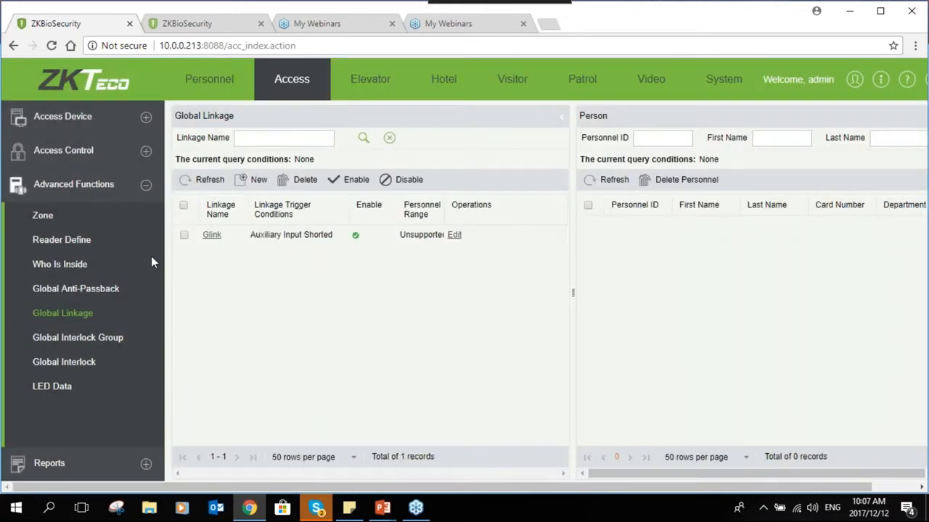
pyautogui.click(91, 339)
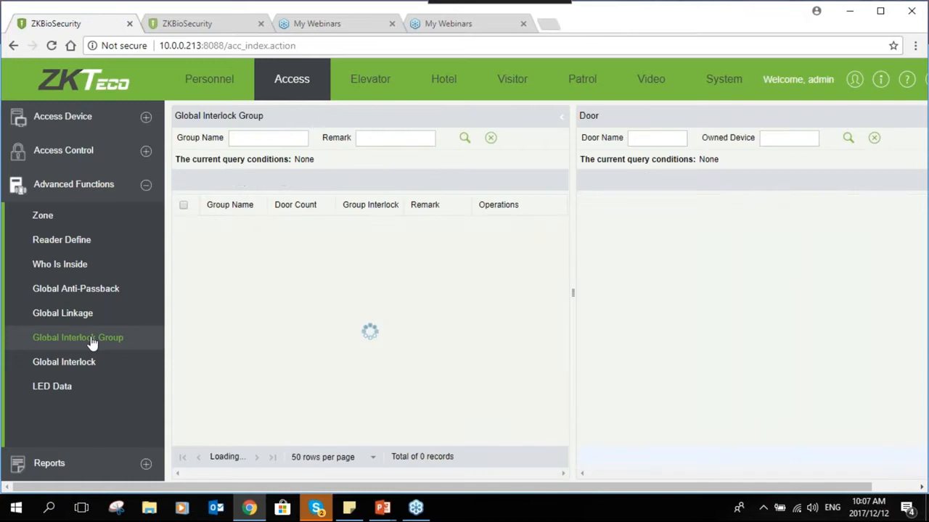
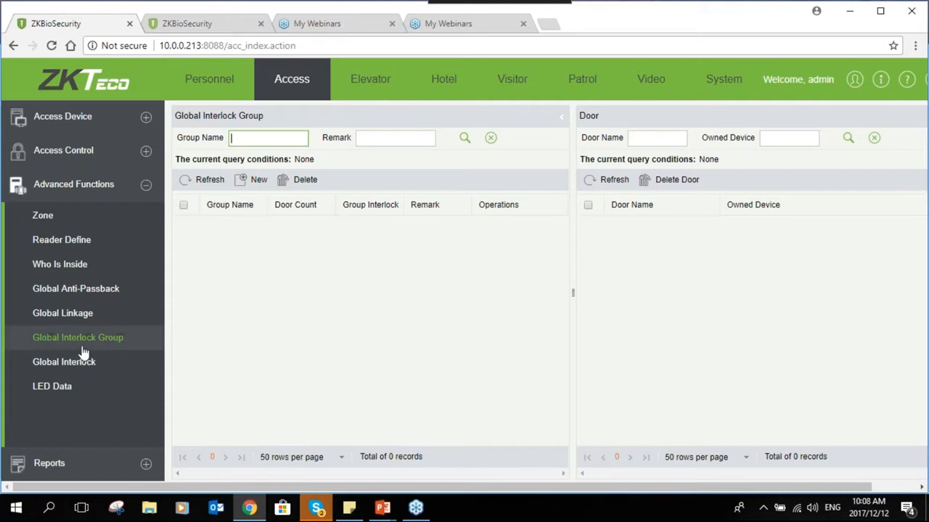
# - Create the interlock group 'grp' and add the Reception door to it
pyautogui.click(254, 179)
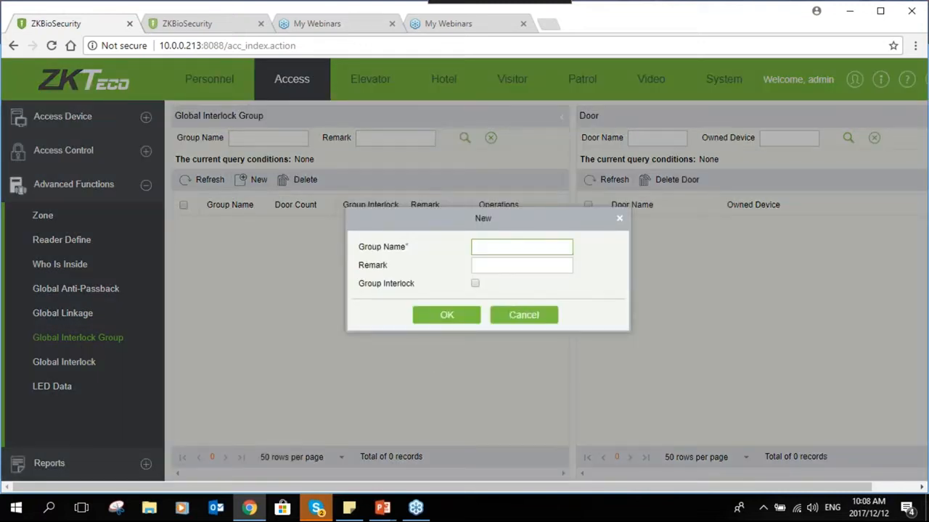
pyautogui.write('grp')
pyautogui.click(473, 315)
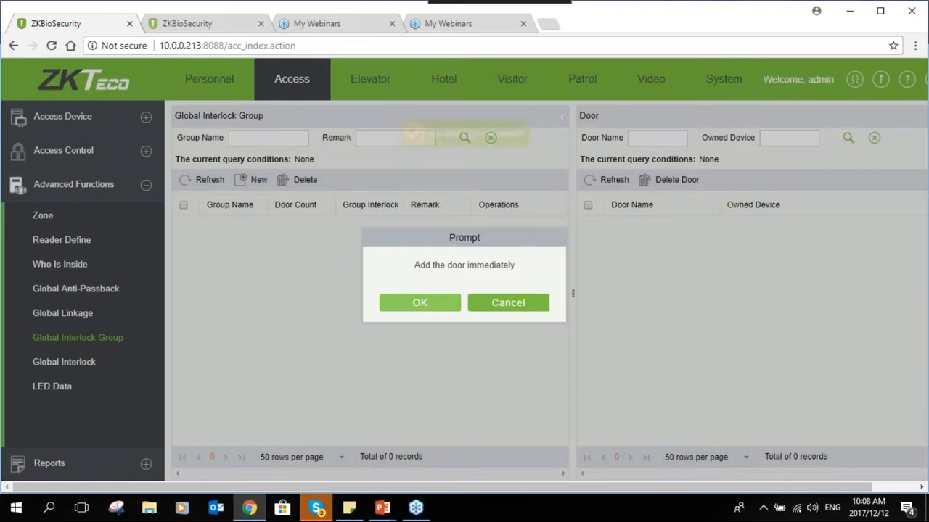
pyautogui.click(428, 309)
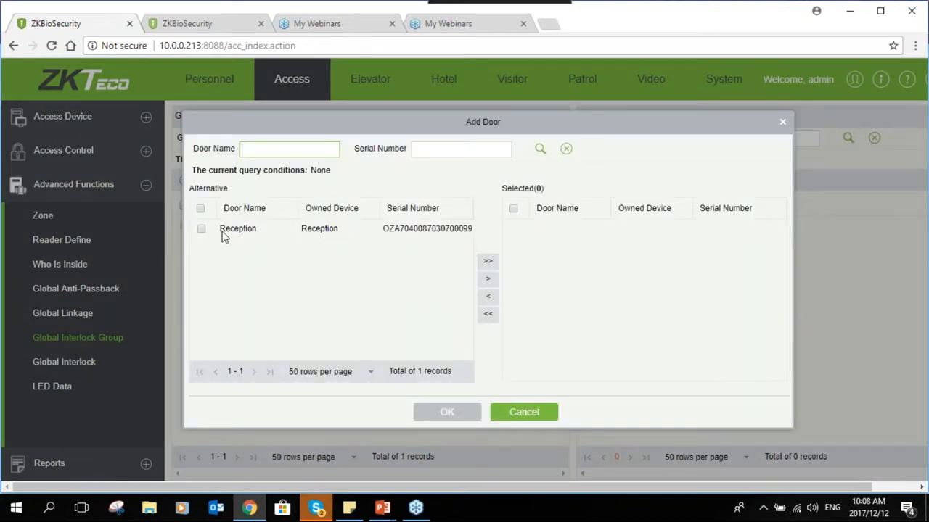
pyautogui.click(488, 262)
pyautogui.click(472, 416)
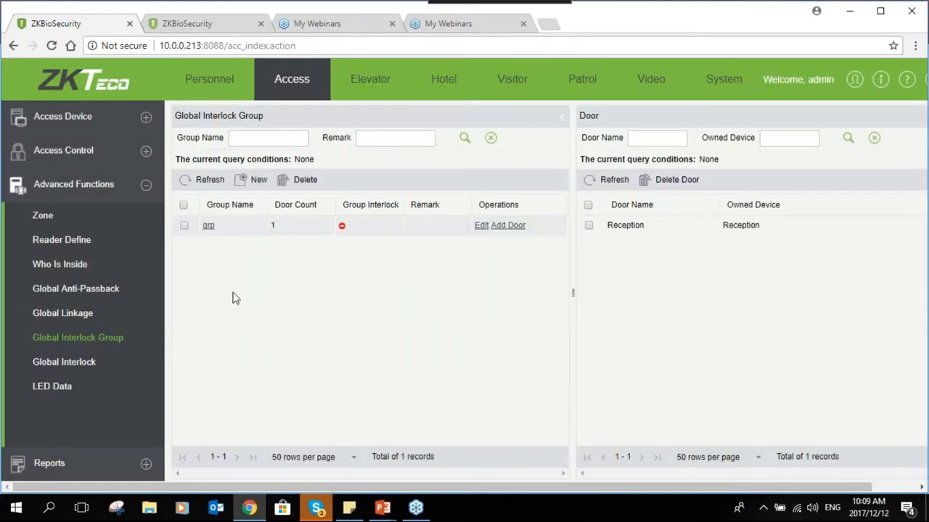
# - Create a new global interlock named 'Glink'
pyautogui.click(83, 363)
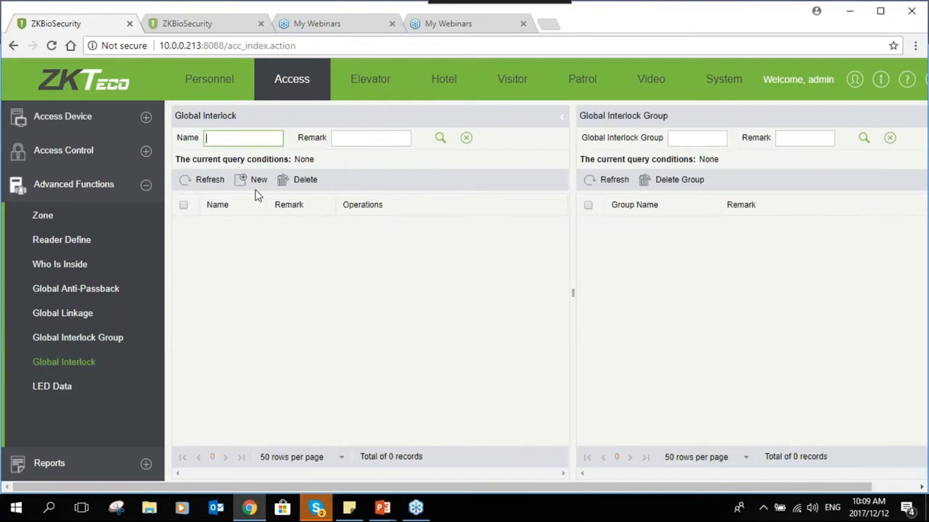
pyautogui.click(247, 179)
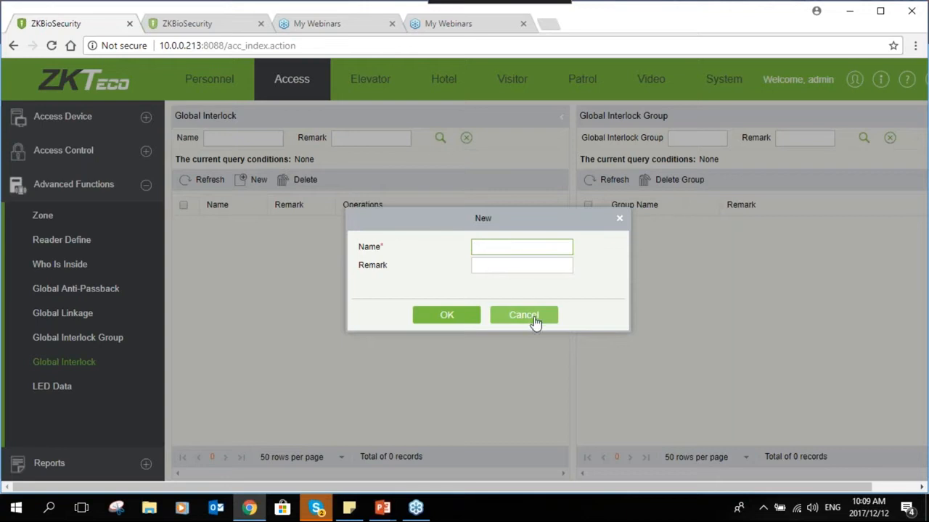
pyautogui.write('Li')
pyautogui.press('BackSpace')
pyautogui.write('Glink')
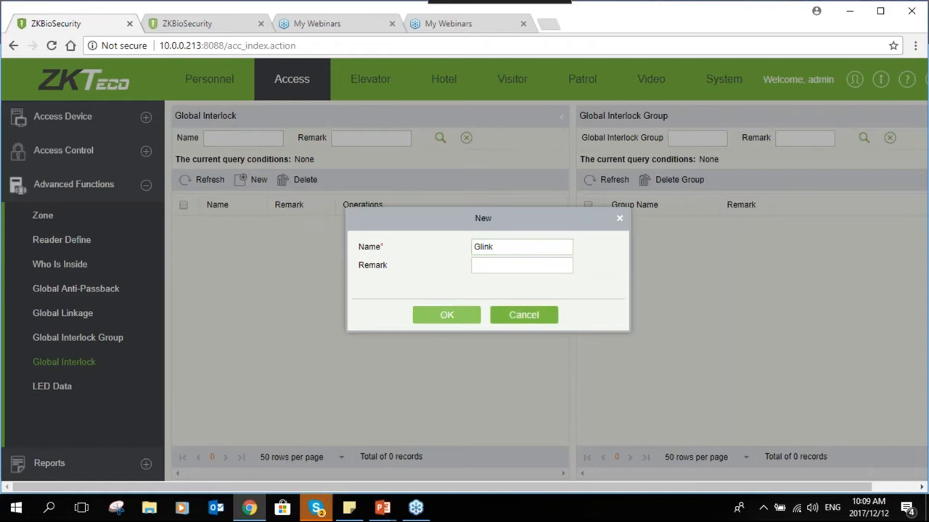
pyautogui.click(441, 315)
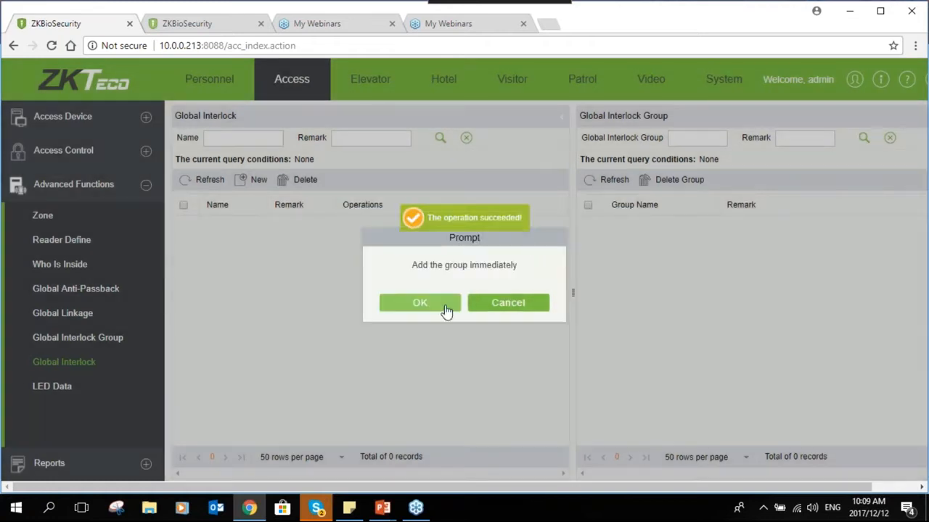
# - Add the grp interlock group to the Glink global interlock
pyautogui.click(445, 310)
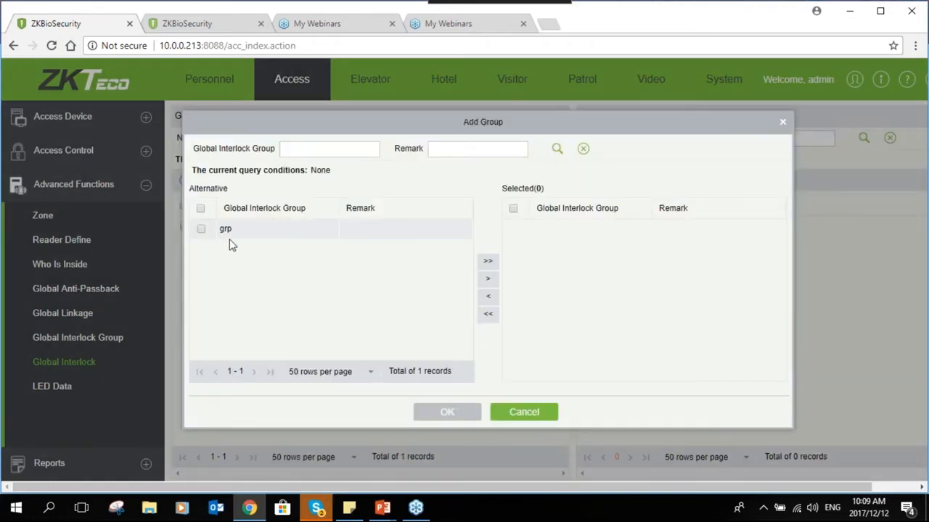
pyautogui.click(202, 229)
pyautogui.click(487, 261)
pyautogui.click(446, 413)
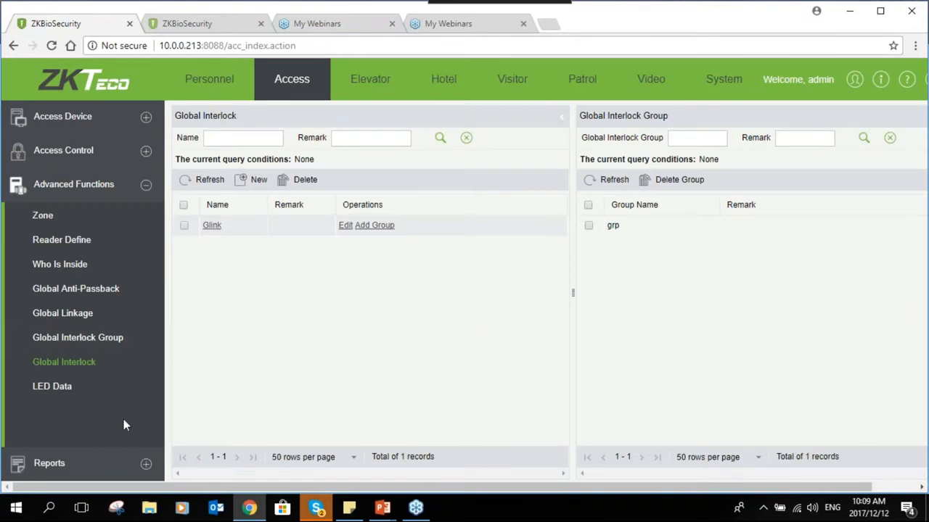
pyautogui.click(145, 465)
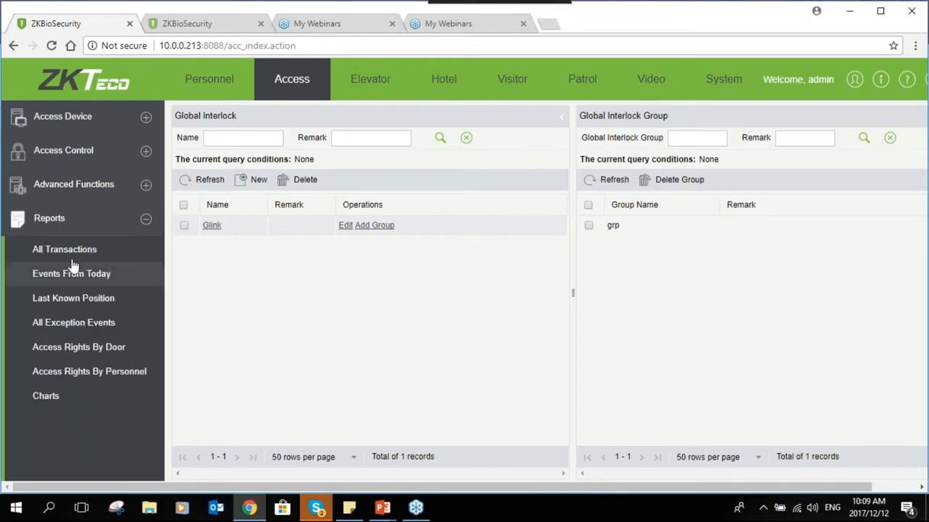
# - Browse the All Transactions, Events From Today, Last Known Position and All Exception Events reports
pyautogui.click(76, 262)
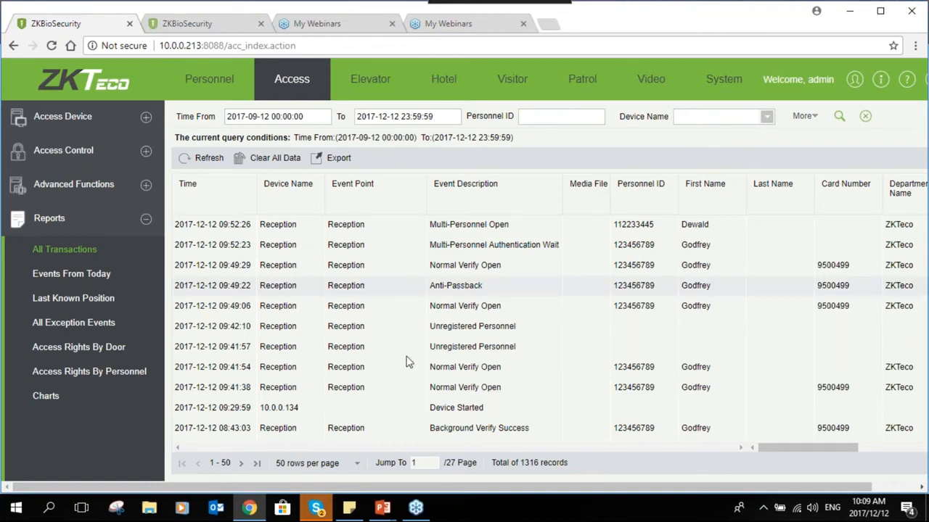
pyautogui.click(106, 277)
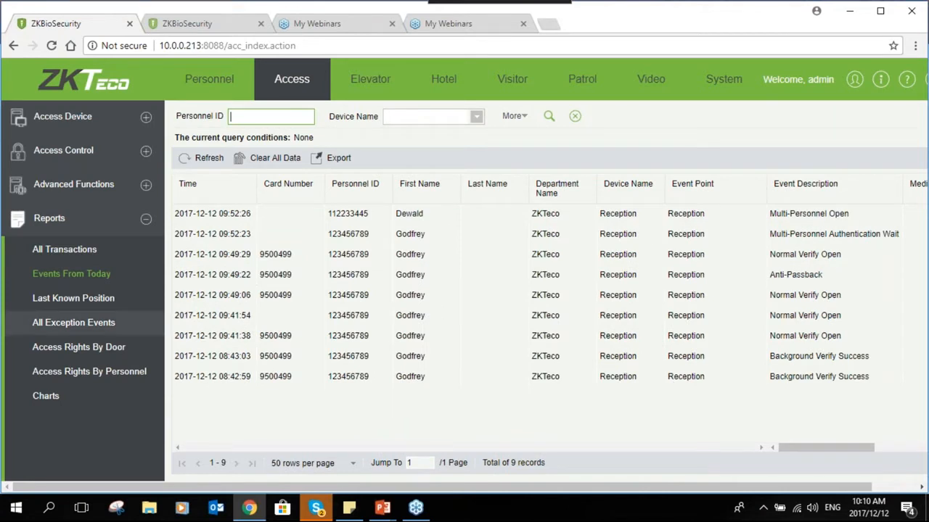
pyautogui.click(52, 301)
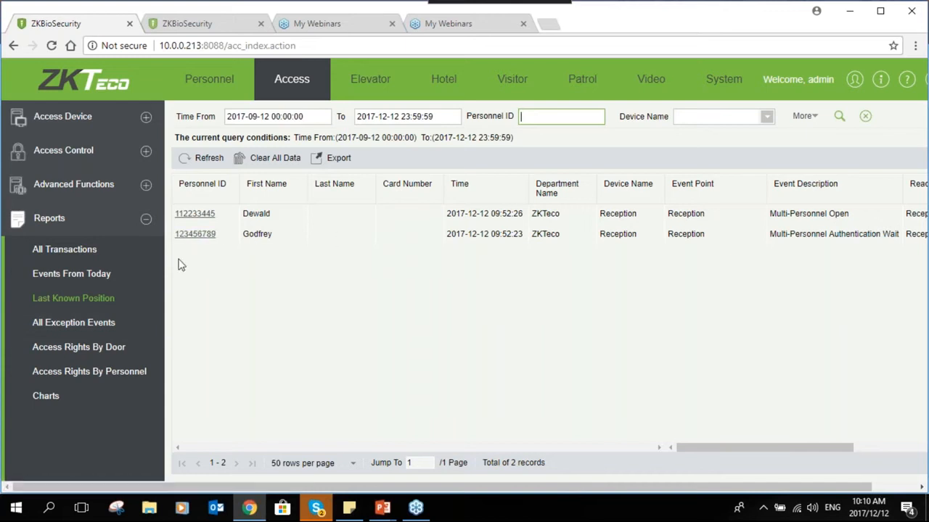
pyautogui.click(78, 330)
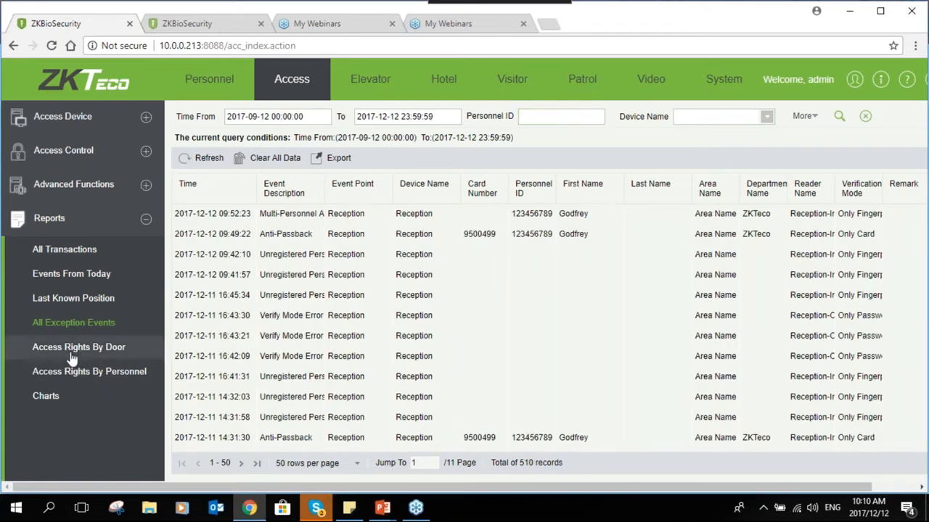
# - View the Access Rights By Door and By Personnel reports, then return to All Transactions
pyautogui.click(73, 349)
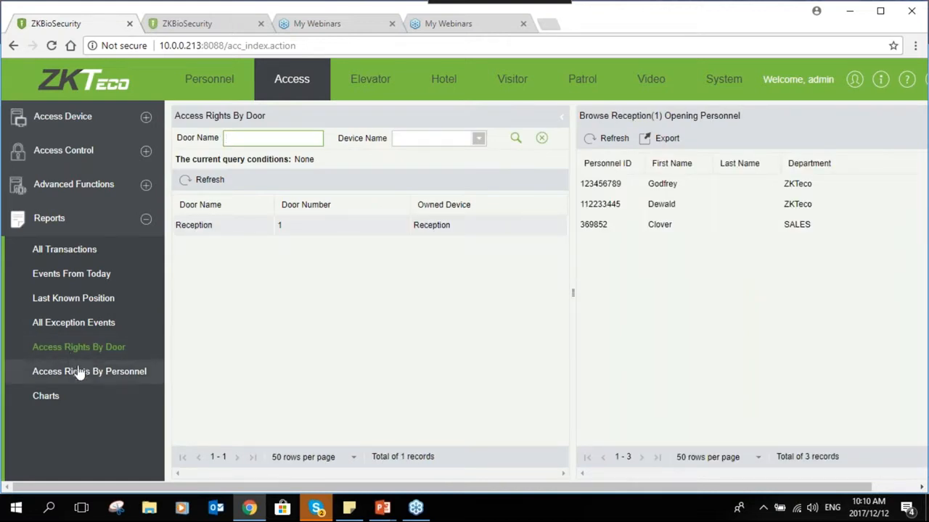
pyautogui.click(80, 372)
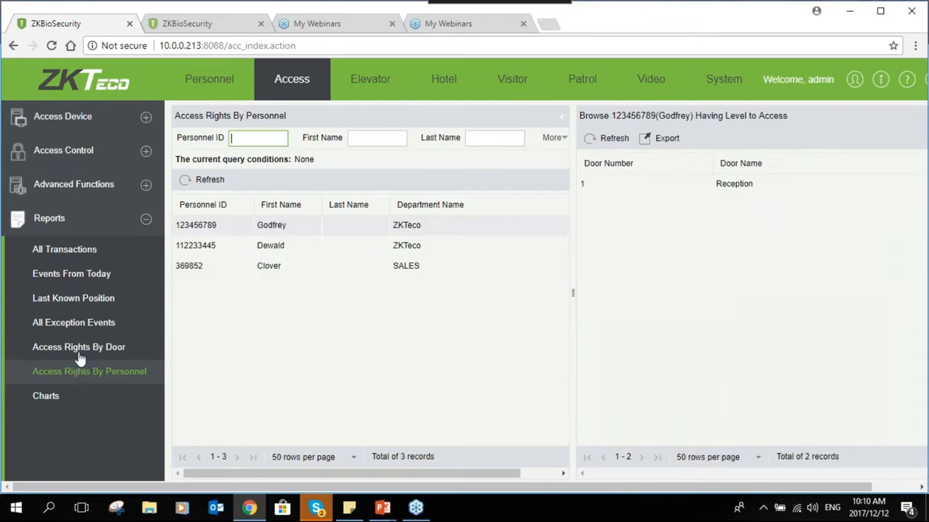
pyautogui.click(80, 364)
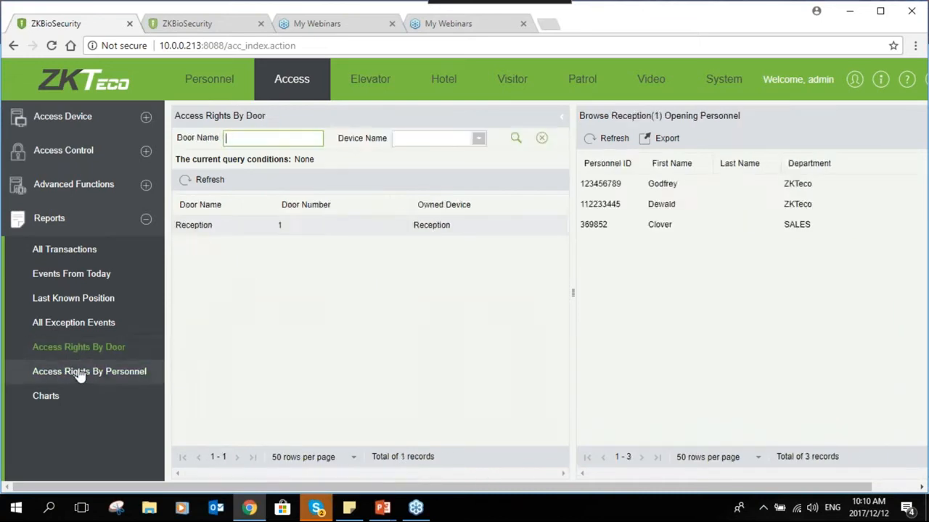
pyautogui.click(80, 372)
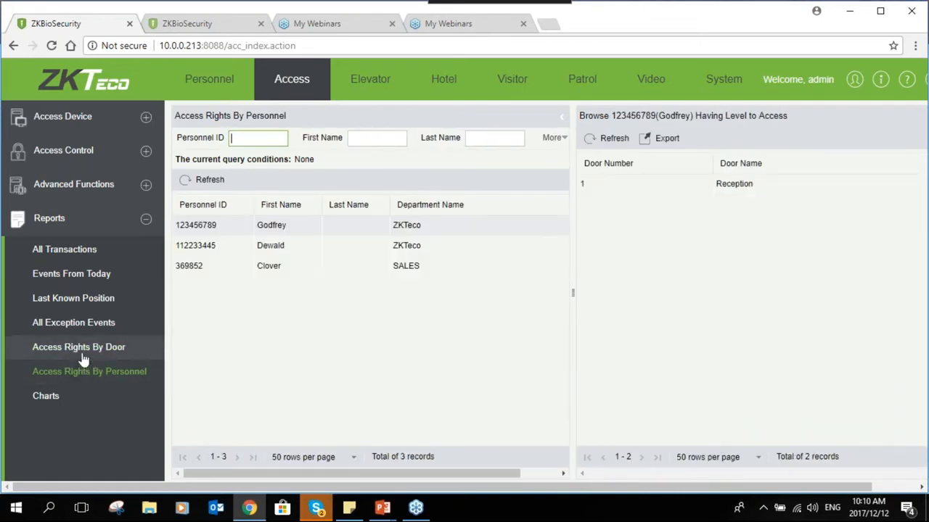
pyautogui.click(64, 248)
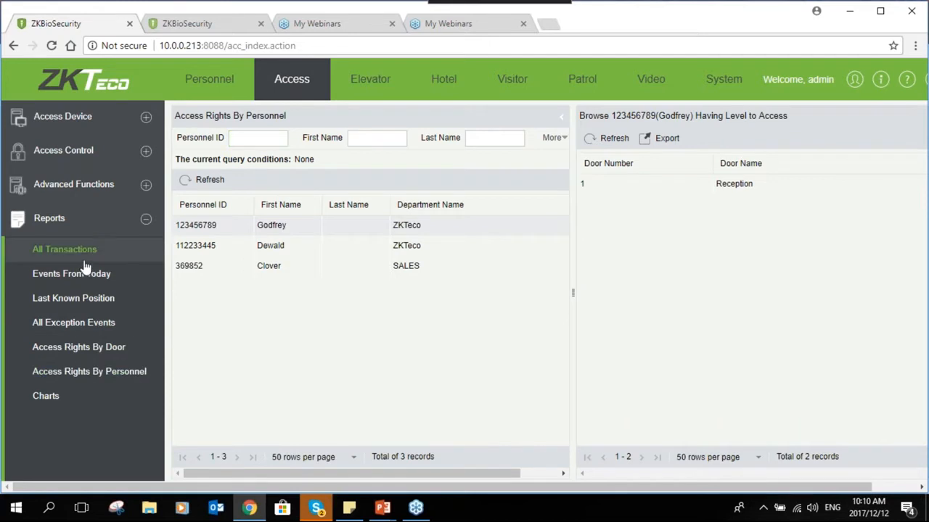
# - Set the transaction start date to 2017-09-11, leaving the end date unchanged
pyautogui.click(286, 118)
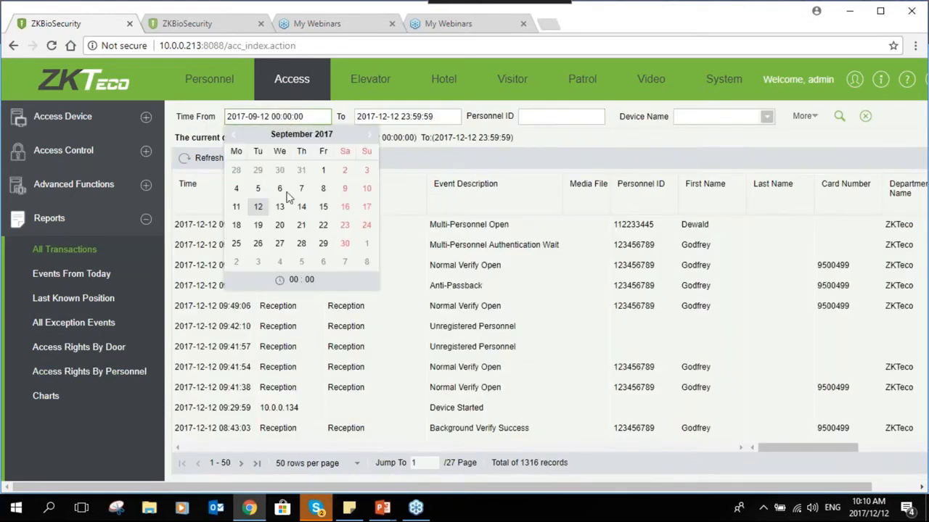
pyautogui.click(272, 208)
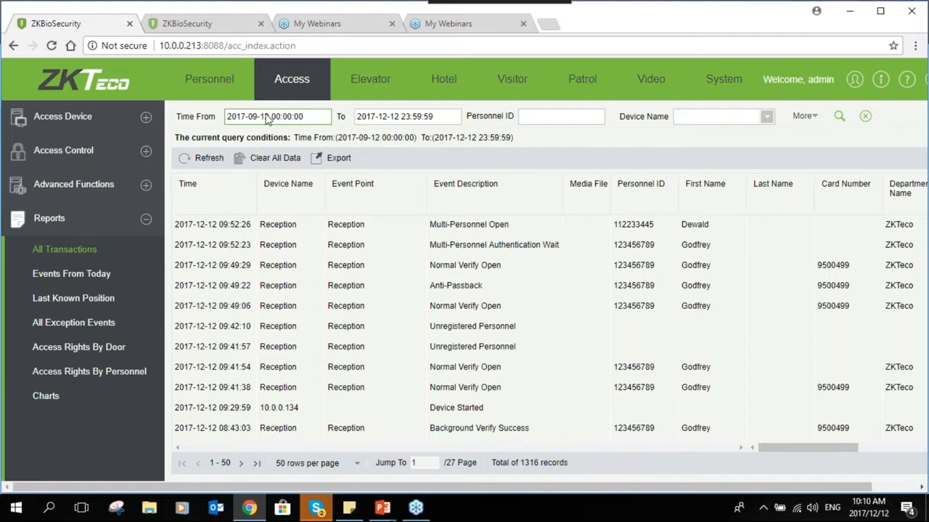
pyautogui.click(259, 118)
pyautogui.click(236, 207)
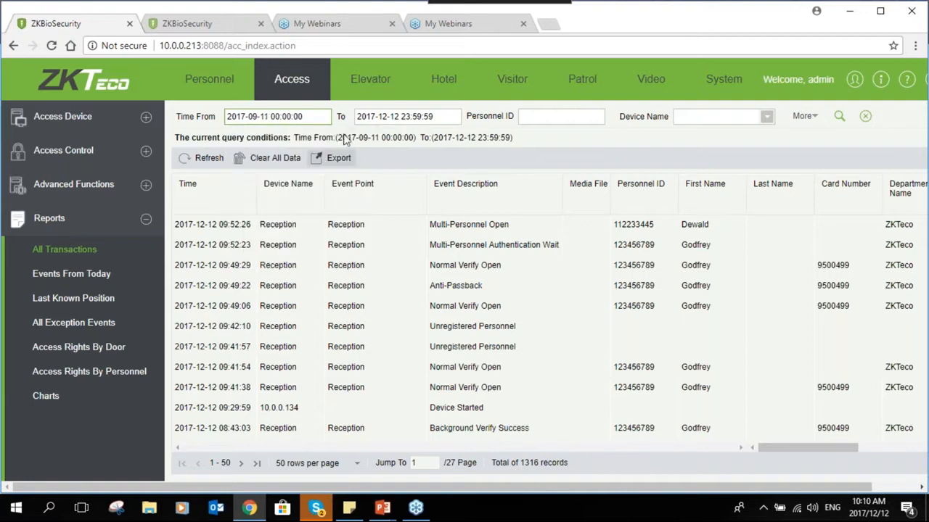
pyautogui.click(426, 121)
pyautogui.click(656, 173)
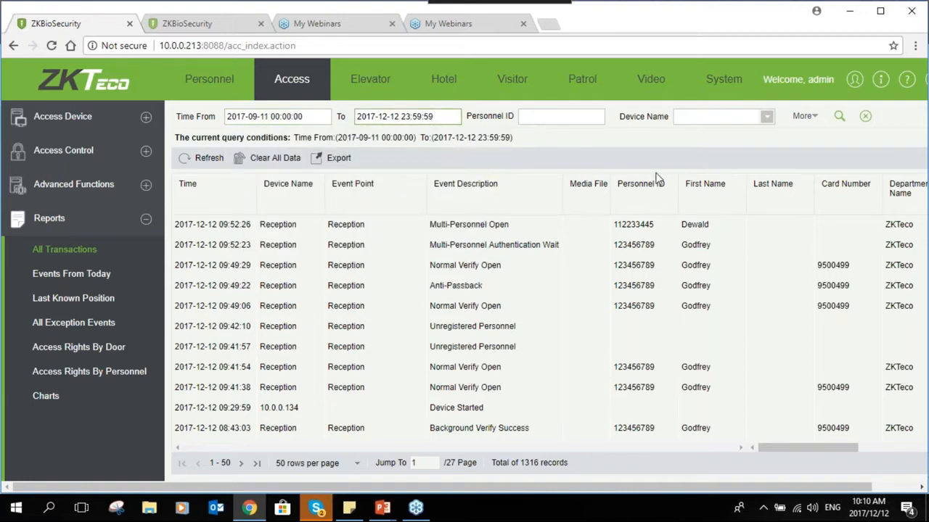
# - Filter transactions by two different personnel IDs in turn, then clear the Personnel ID field
pyautogui.click(589, 116)
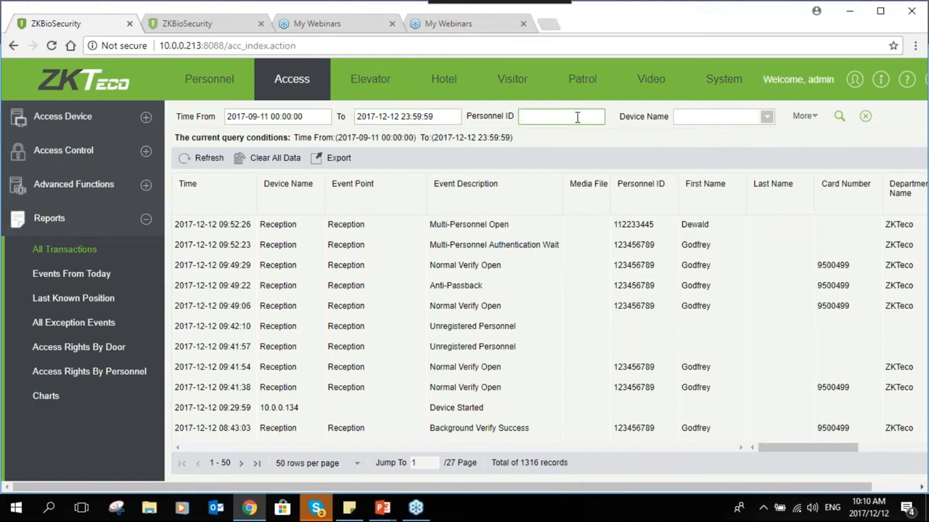
pyautogui.write('112233445')
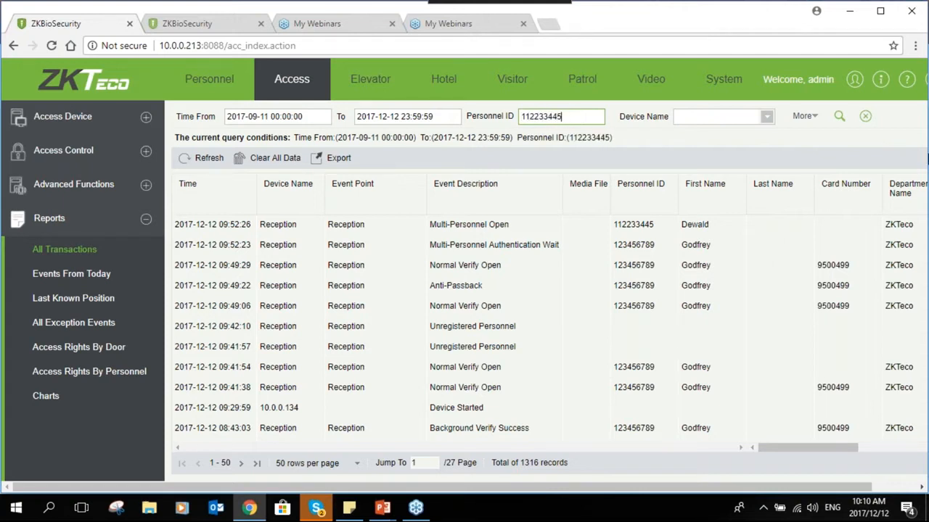
pyautogui.click(838, 117)
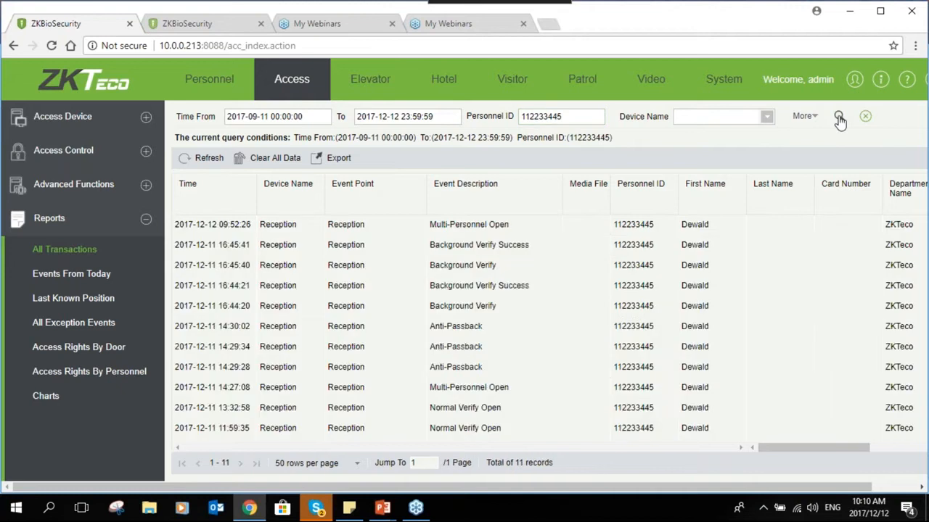
pyautogui.moveTo(586, 116); pyautogui.dragTo(500, 116)
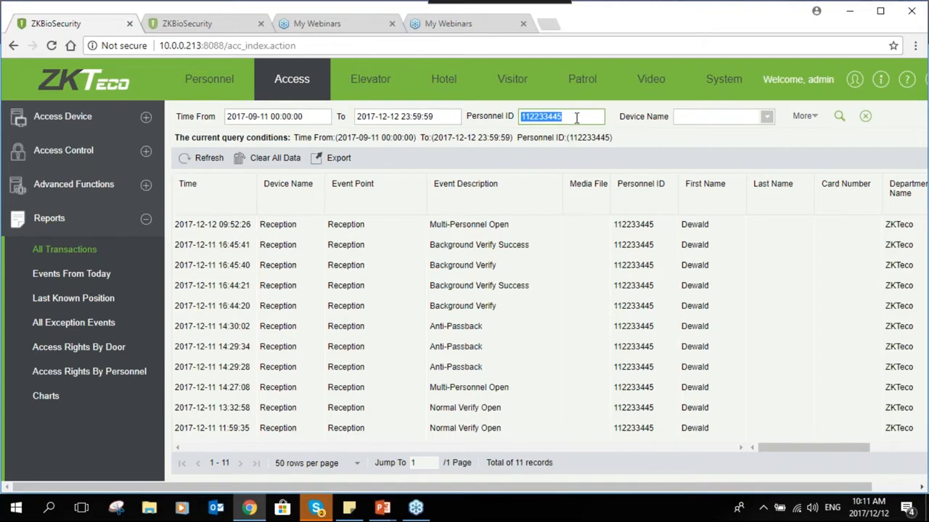
pyautogui.write('123456789')
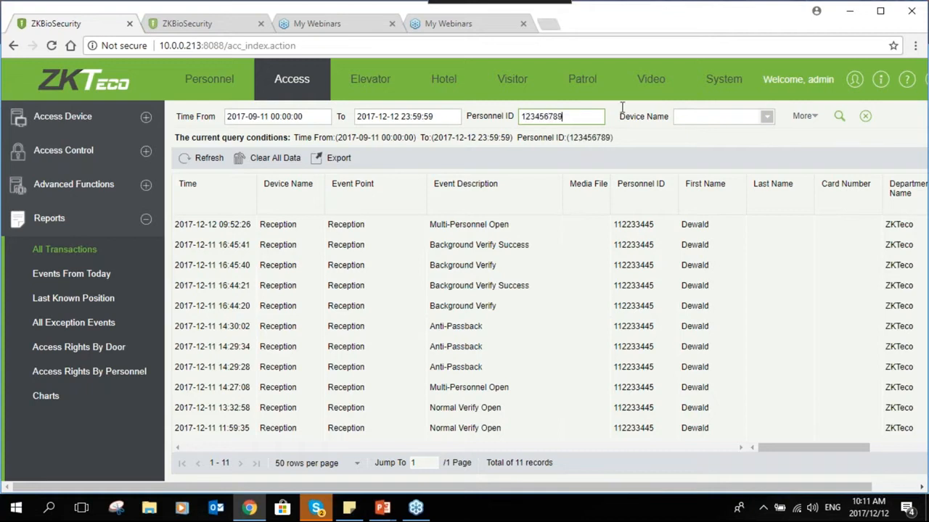
pyautogui.click(839, 116)
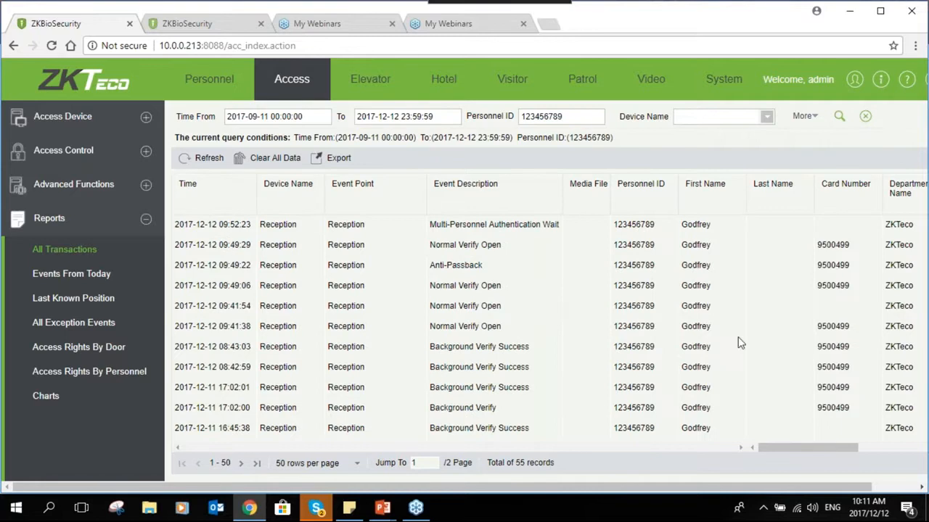
pyautogui.moveTo(581, 119); pyautogui.dragTo(508, 120)
pyautogui.press('BackSpace')
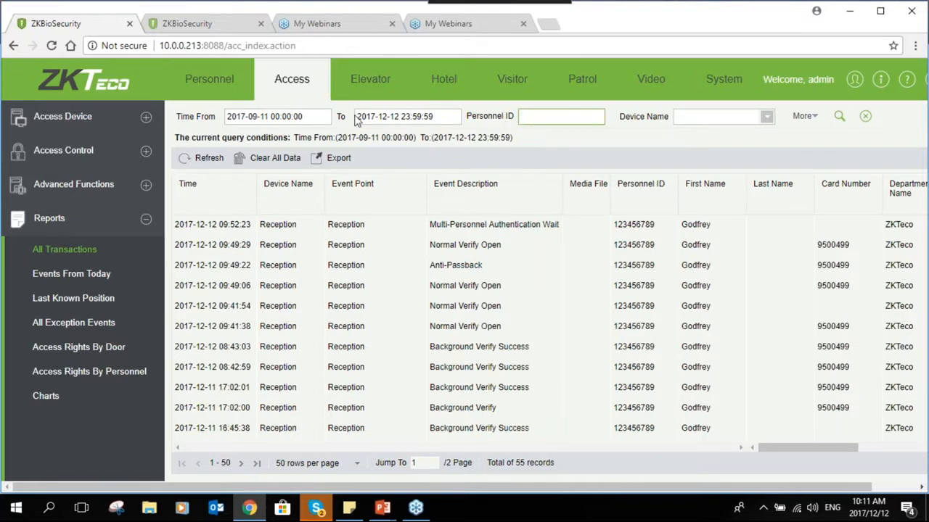
# - Export all transaction data as an Excel (.xls) file
pyautogui.click(346, 164)
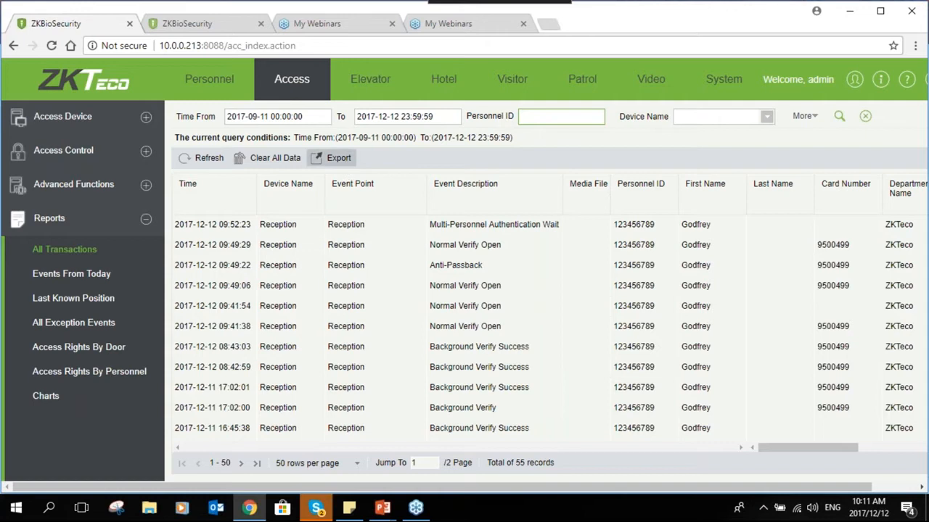
pyautogui.click(506, 223)
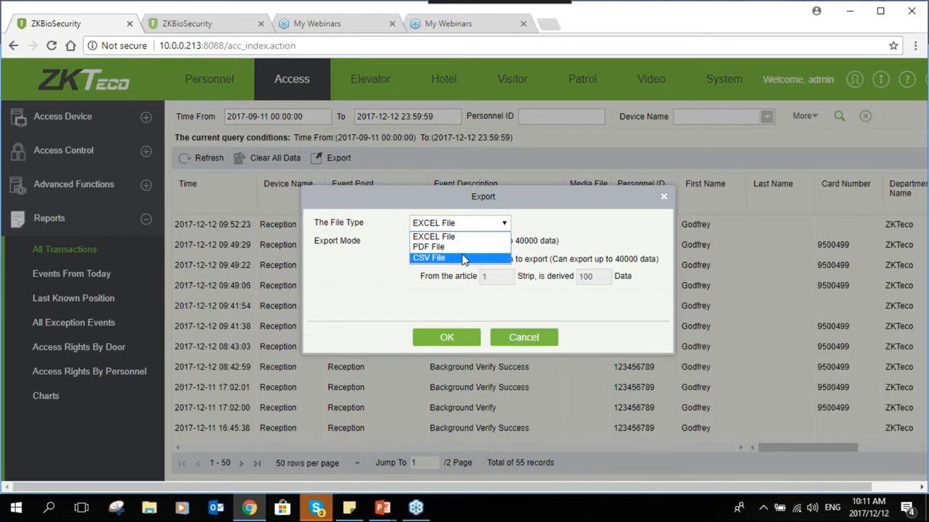
pyautogui.click(469, 373)
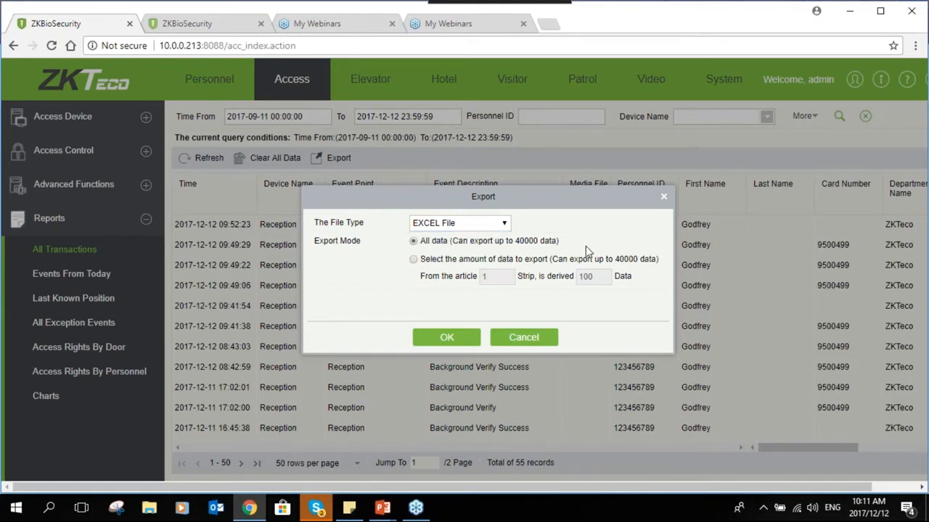
pyautogui.click(447, 337)
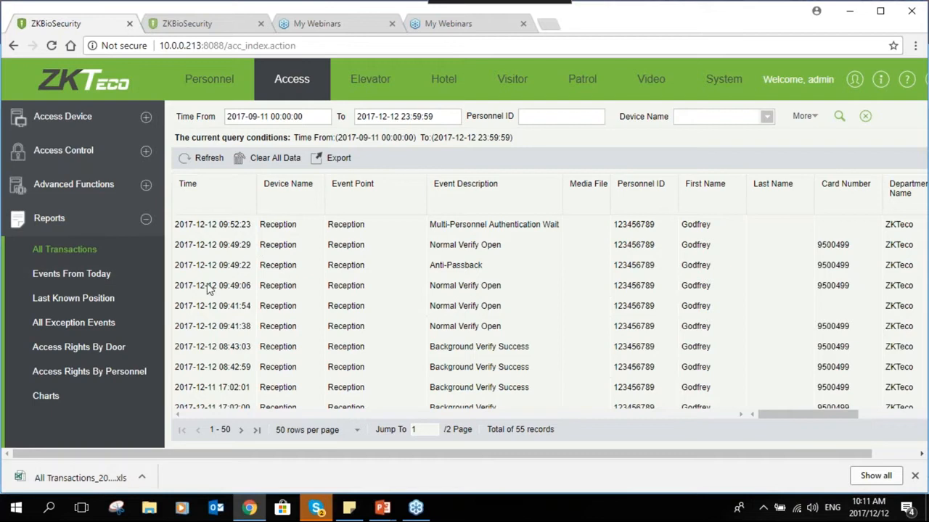
pyautogui.click(45, 396)
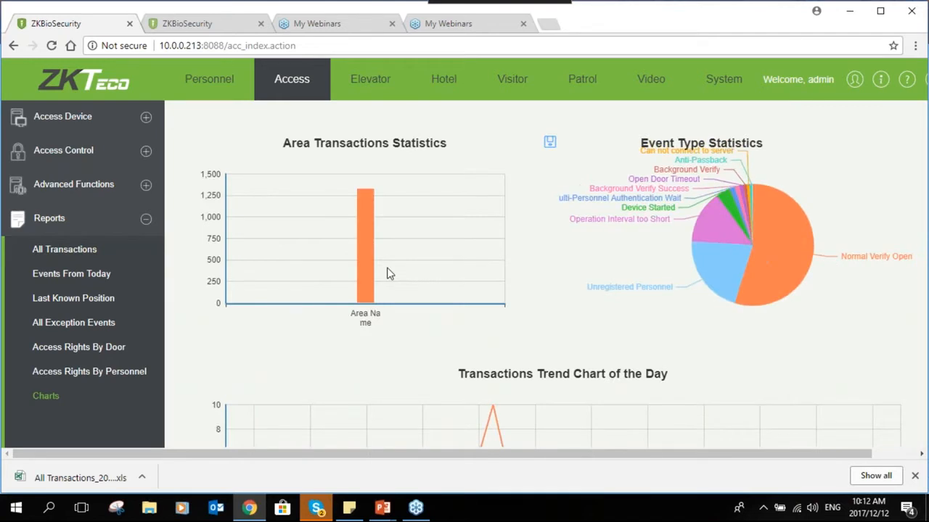
# - Read the Event Type Statistics pie slice values and the daily transactions trend chart
pyautogui.moveTo(760, 219)
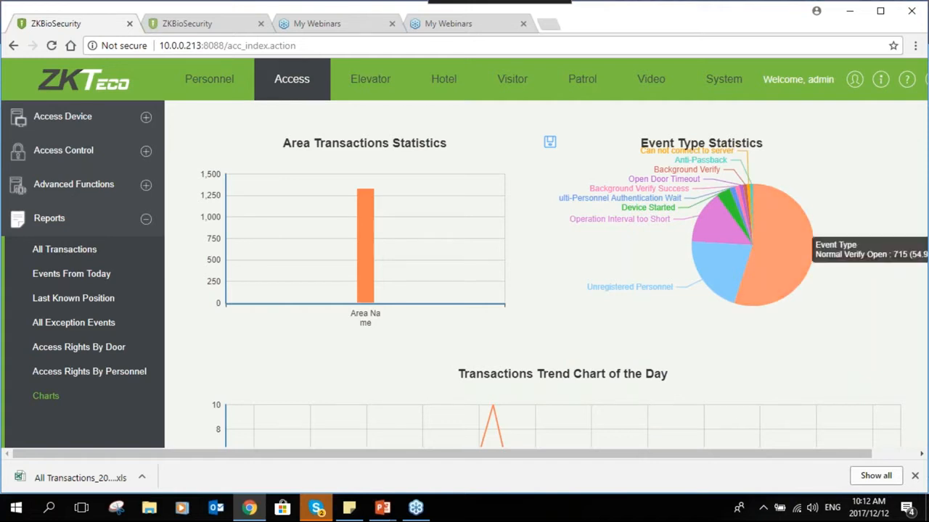
pyautogui.moveTo(774, 308)
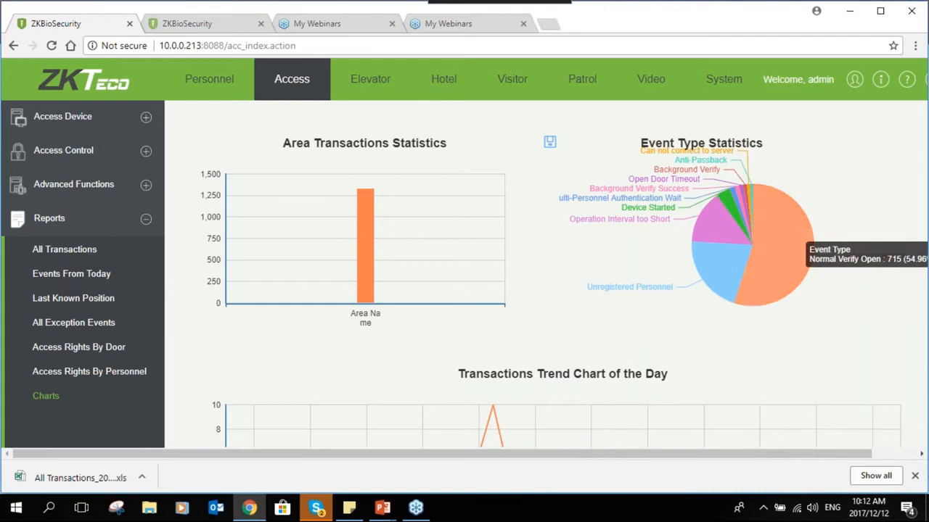
pyautogui.moveTo(718, 270)
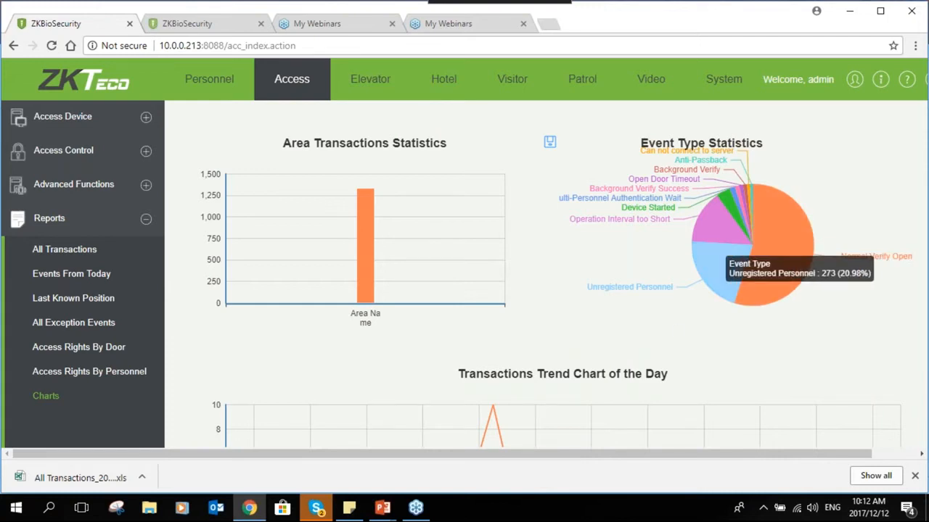
pyautogui.moveTo(699, 231)
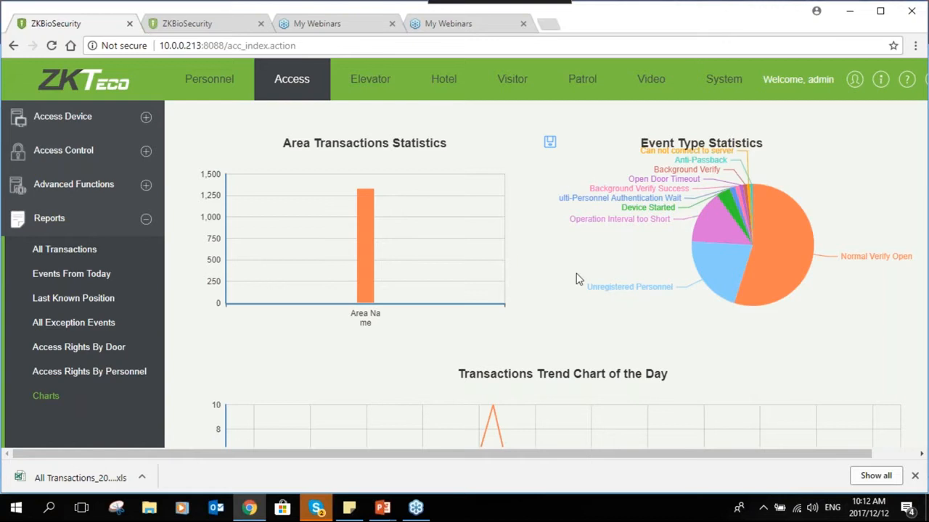
pyautogui.scroll(-2, 576, 279)
pyautogui.scroll(2, 571, 321)
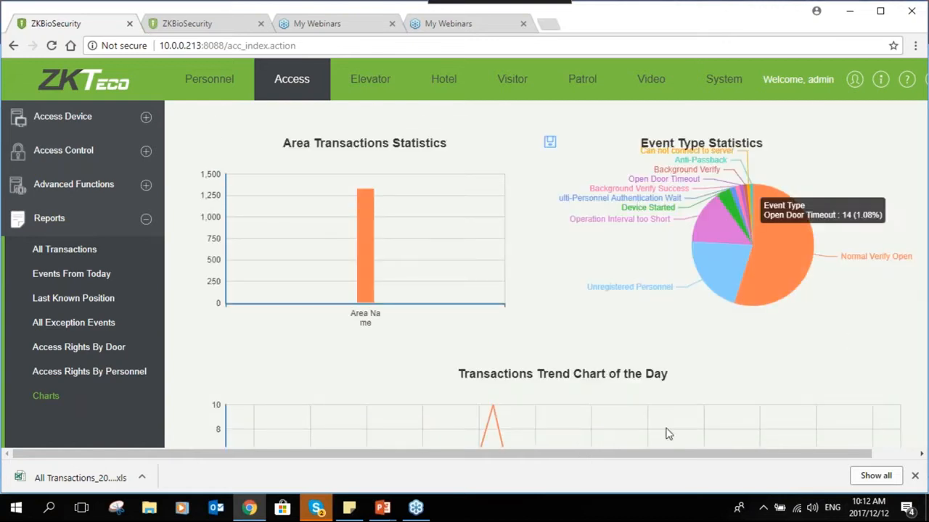
pyautogui.click(914, 50)
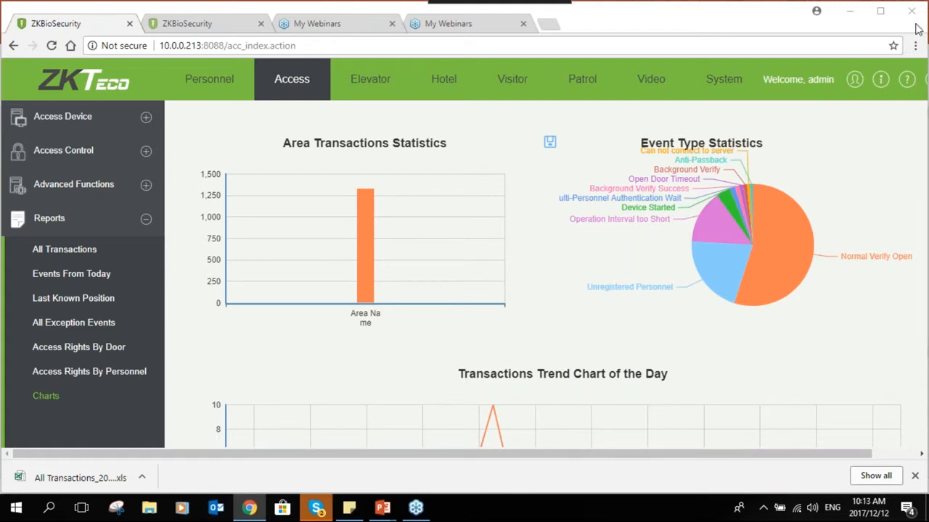
pyautogui.moveTo(745, 263)
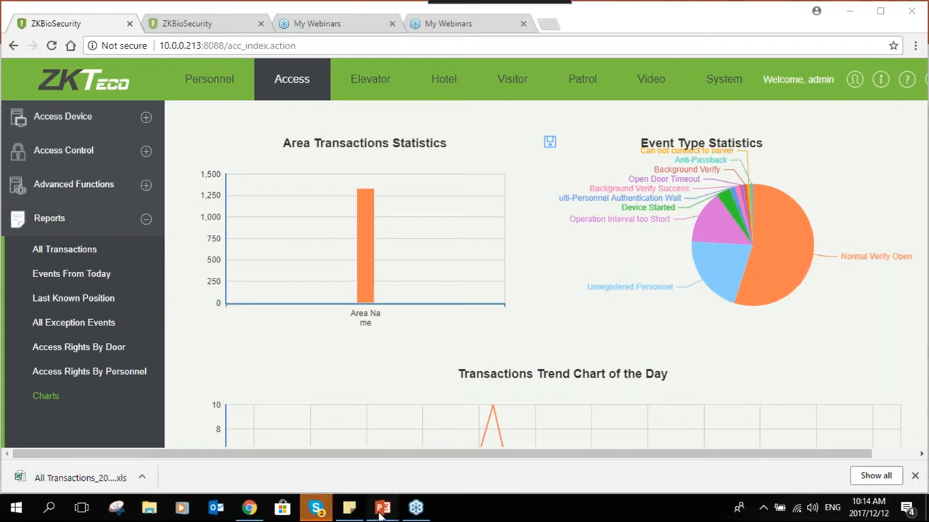
# - Go to slide 23 of the Biosecurity Training Slides, then return to the ZKBioSecurity Charts page
pyautogui.moveTo(380, 512)
pyautogui.click(336, 446)
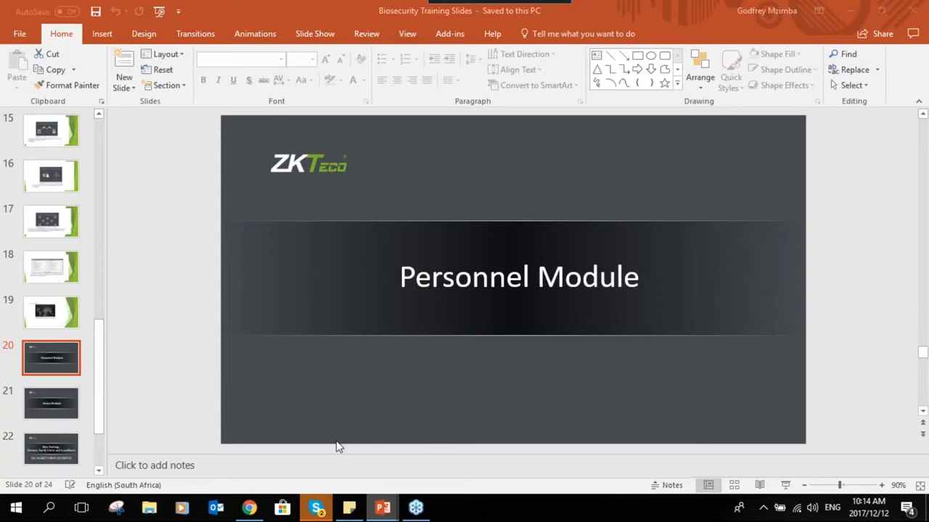
pyautogui.scroll(-2, 62, 435)
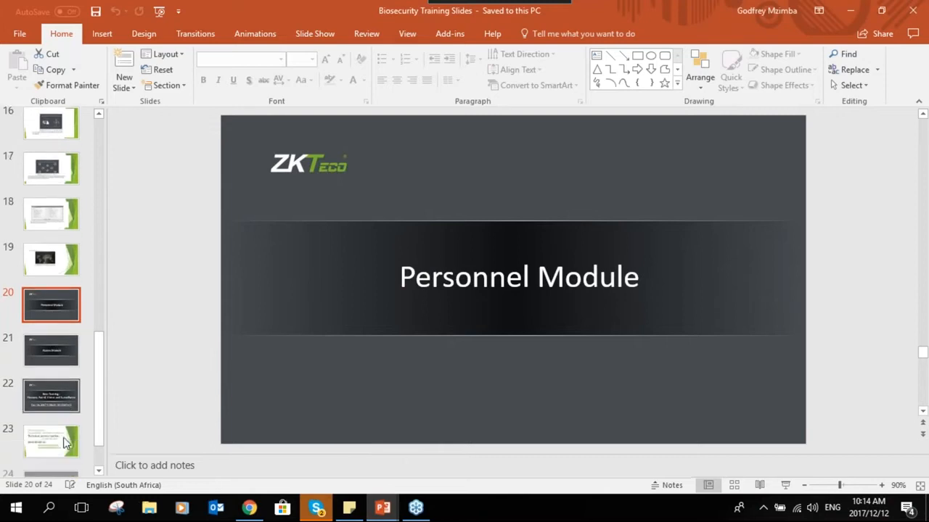
pyautogui.click(55, 399)
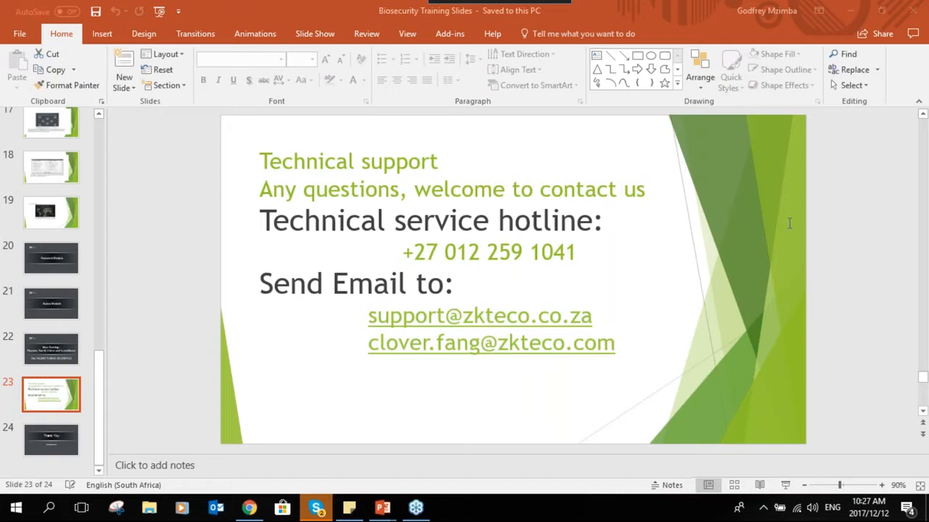
pyautogui.click(249, 508)
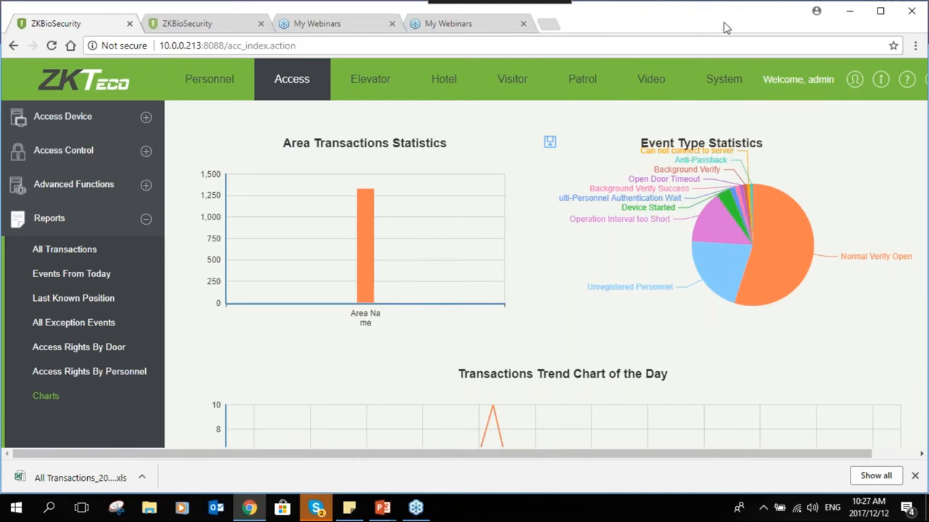
pyautogui.click(708, 88)
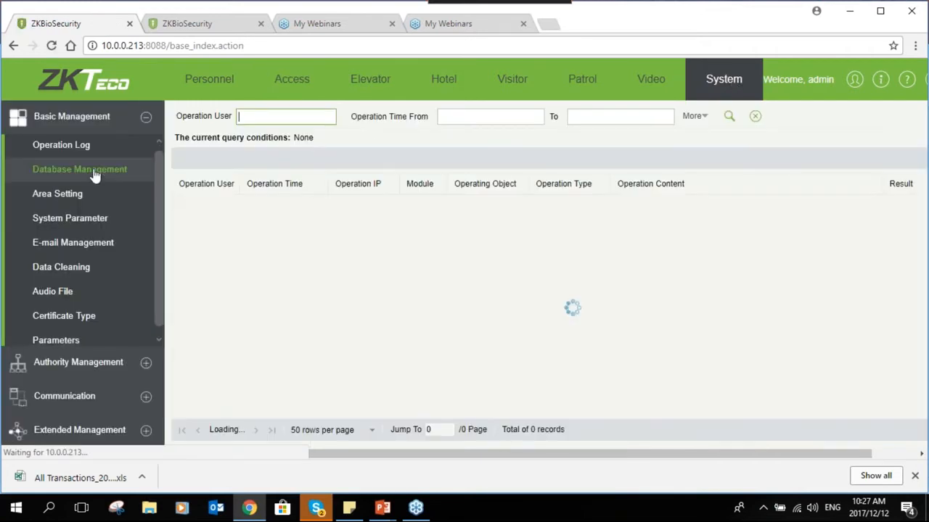
pyautogui.click(94, 174)
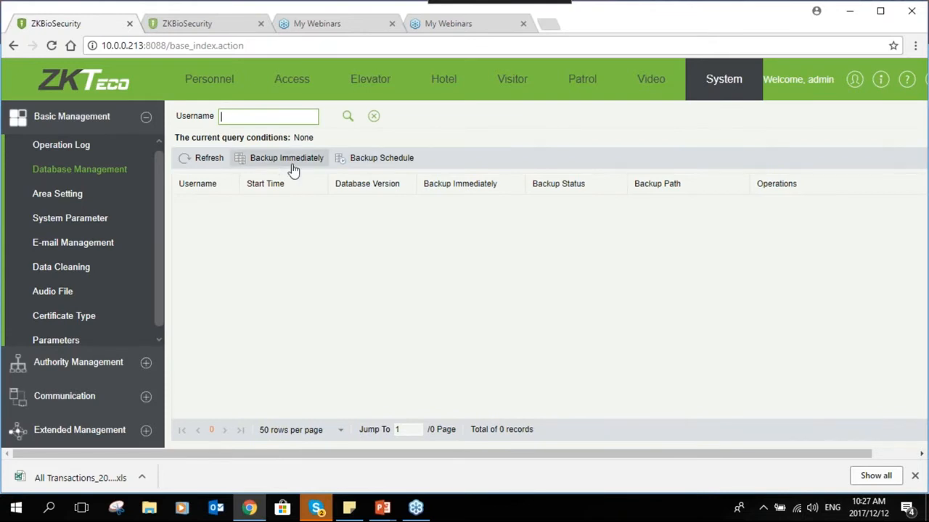
pyautogui.click(375, 164)
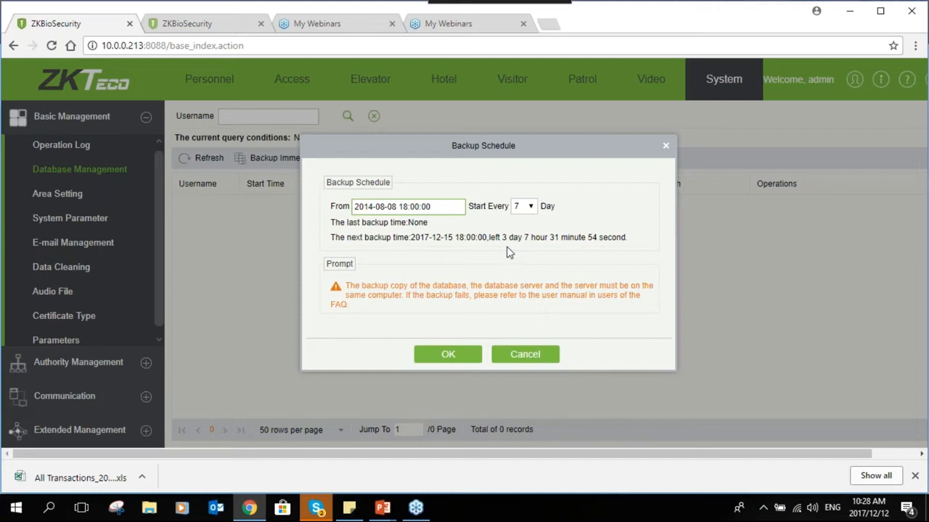
# - Try the 1, 3, 7 and 30 day backup intervals and check the start date calendar
pyautogui.click(532, 209)
pyautogui.click(529, 225)
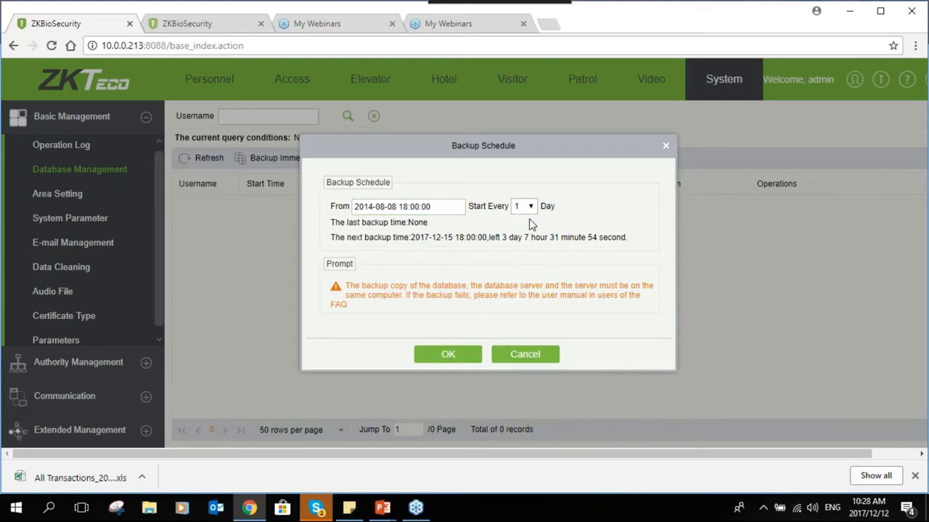
pyautogui.click(533, 208)
pyautogui.click(523, 230)
pyautogui.click(530, 209)
pyautogui.click(531, 240)
pyautogui.click(534, 209)
pyautogui.click(537, 252)
pyautogui.click(411, 207)
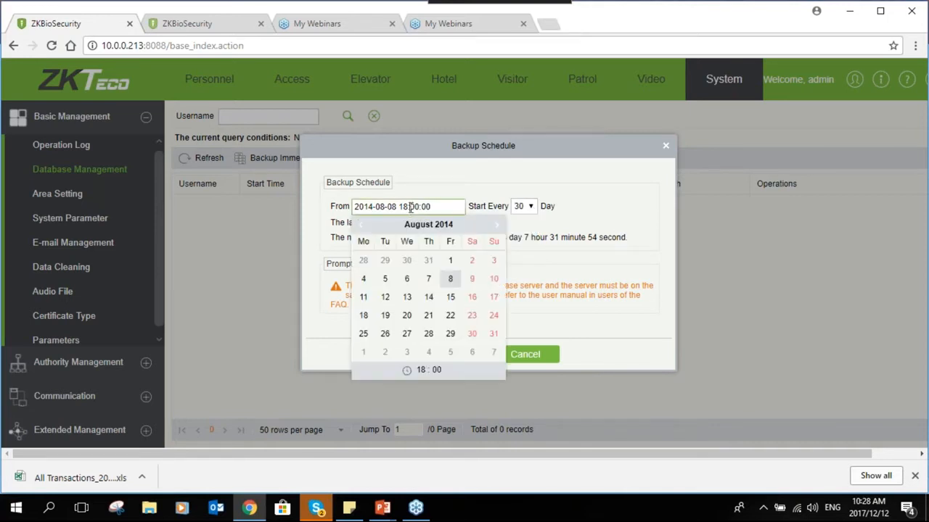
pyautogui.click(533, 224)
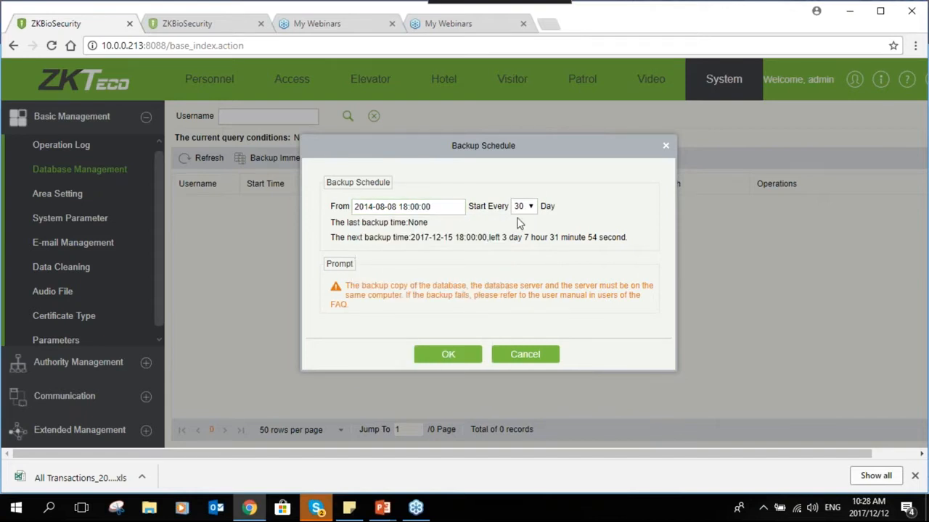
# - Settle on a 7-day backup interval and save the schedule
pyautogui.click(532, 208)
pyautogui.click(530, 231)
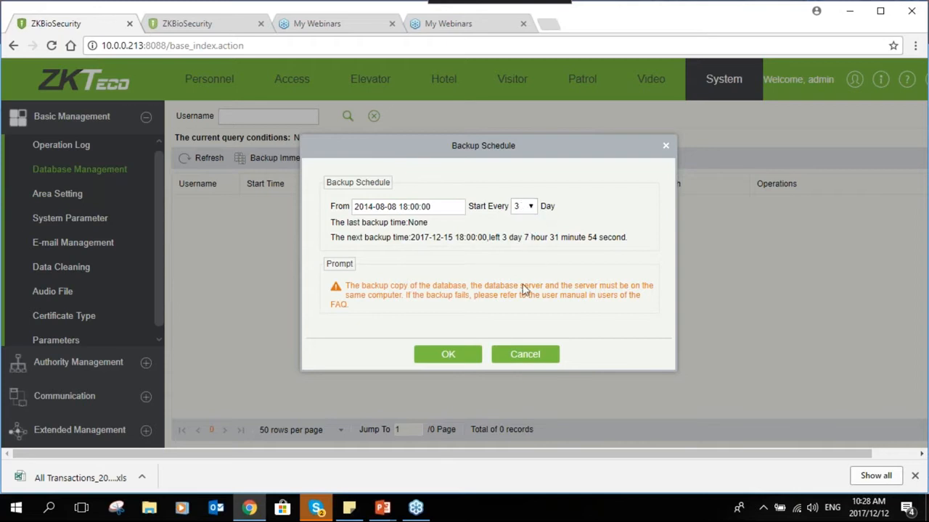
pyautogui.click(531, 208)
pyautogui.click(533, 249)
pyautogui.click(531, 209)
pyautogui.click(534, 210)
pyautogui.click(450, 355)
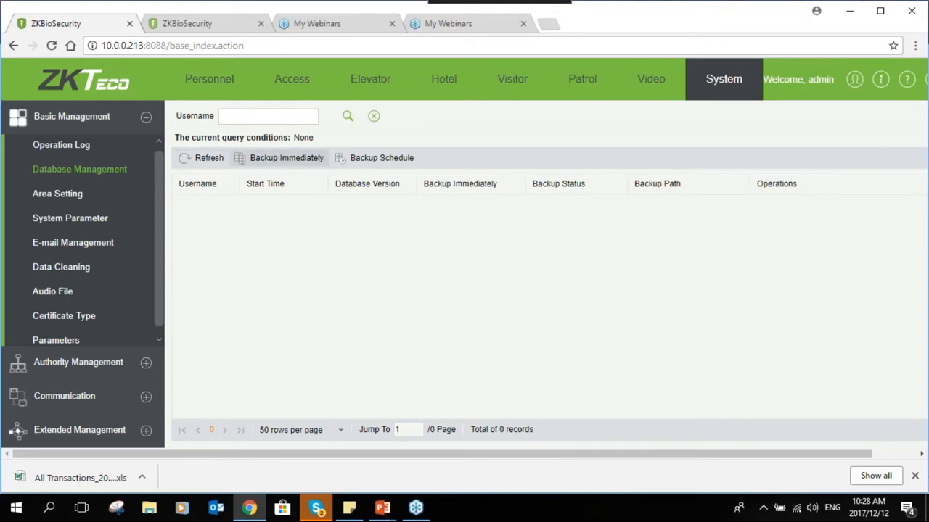
# - Run an immediate database backup to C:\SecurityDBBack\, then bring up File Explorer
pyautogui.click(290, 160)
pyautogui.click(420, 292)
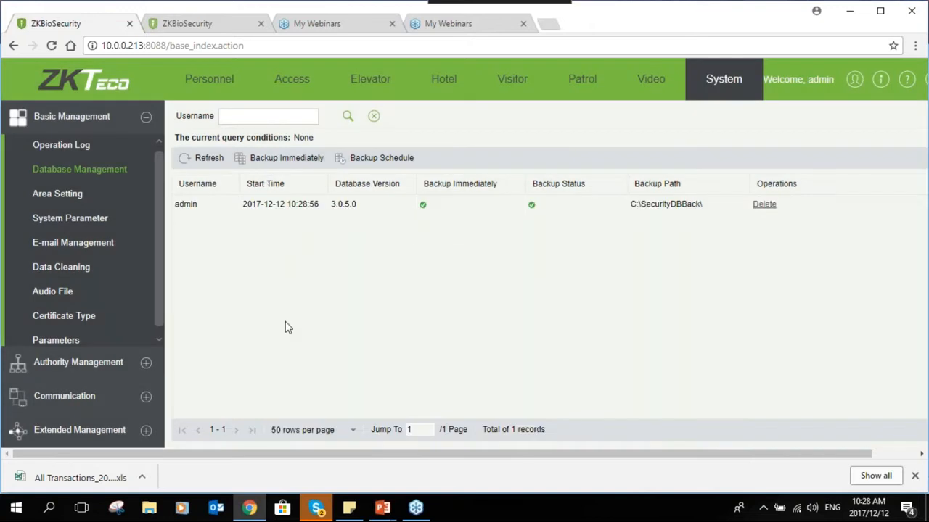
pyautogui.click(145, 509)
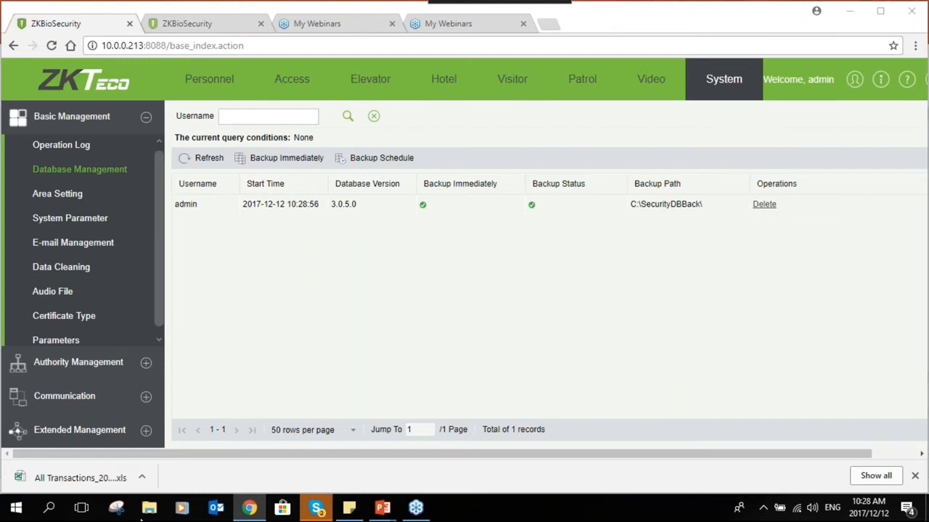
pyautogui.click(145, 509)
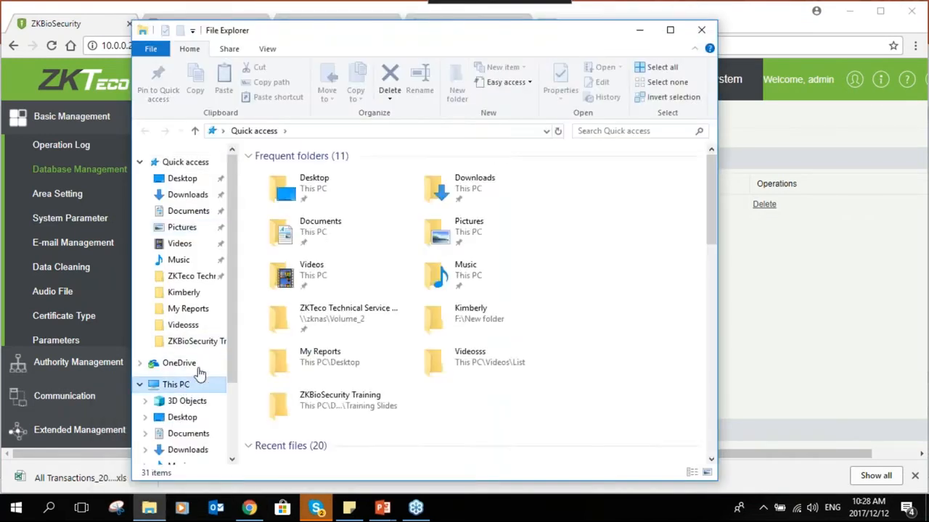
# - Navigate from This PC to the C:\SecurityDBBack folder on the Windows (C:) drive
pyautogui.click(188, 383)
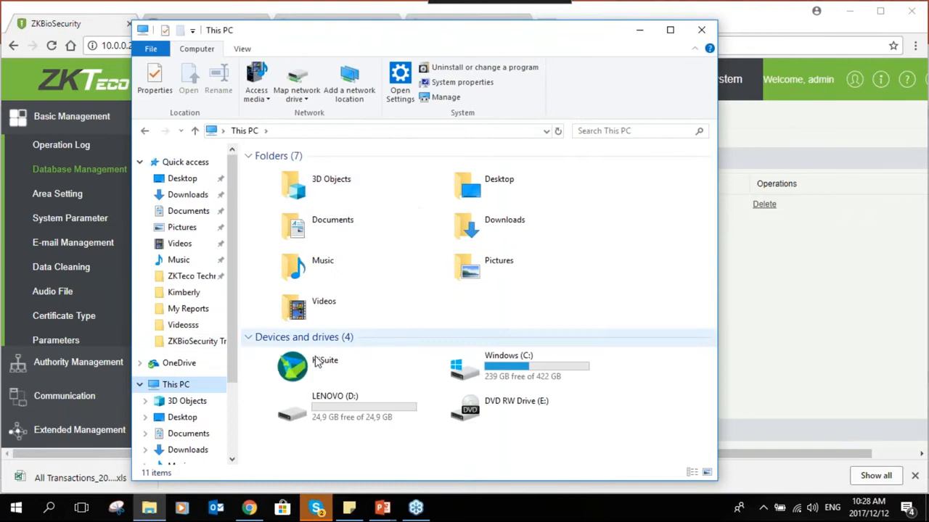
pyautogui.click(487, 369)
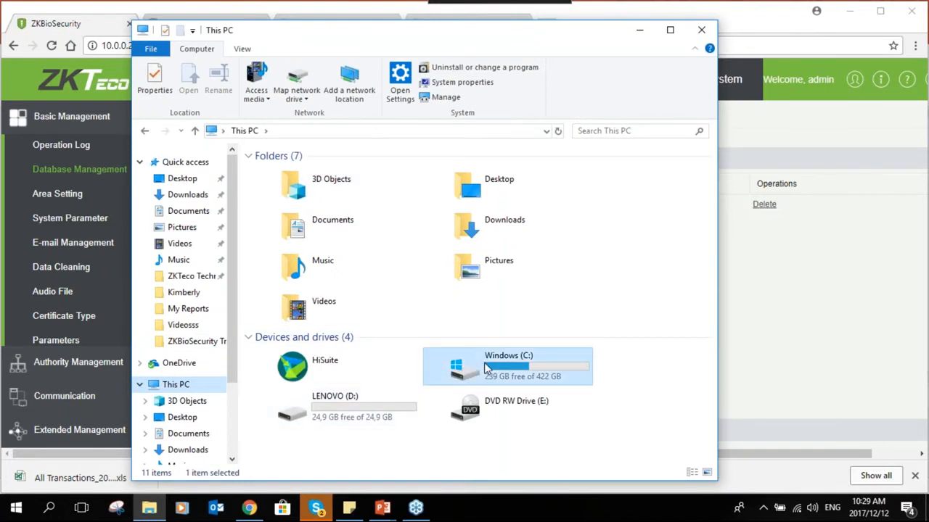
pyautogui.doubleClick(487, 369)
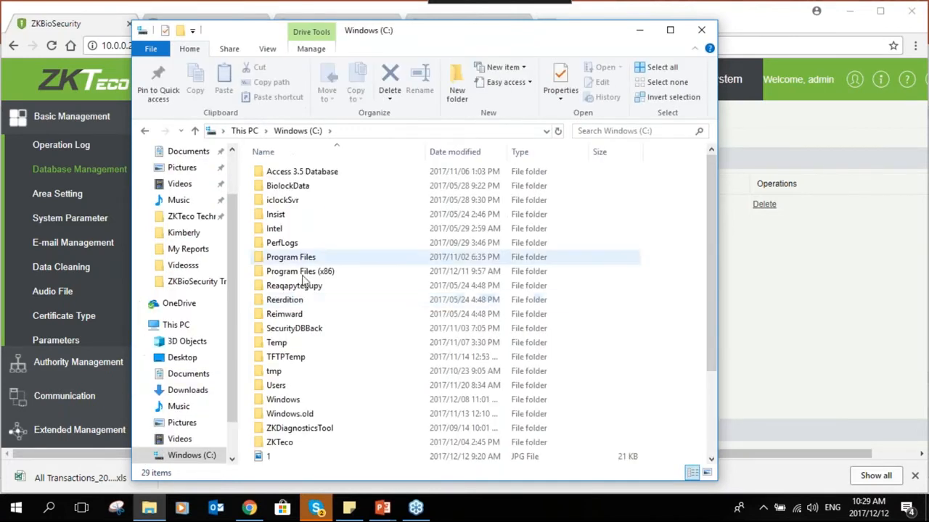
pyautogui.scroll(-1, 305, 356)
pyautogui.scroll(1, 305, 356)
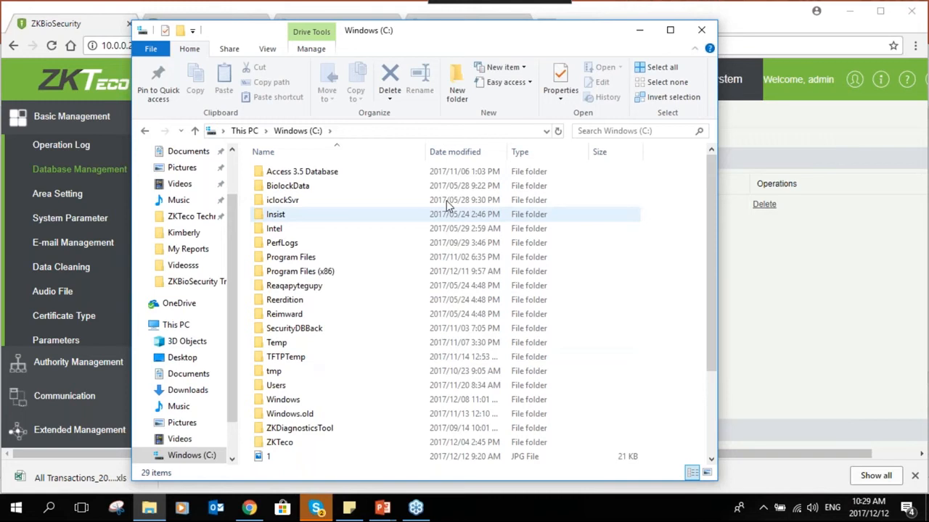
pyautogui.click(308, 327)
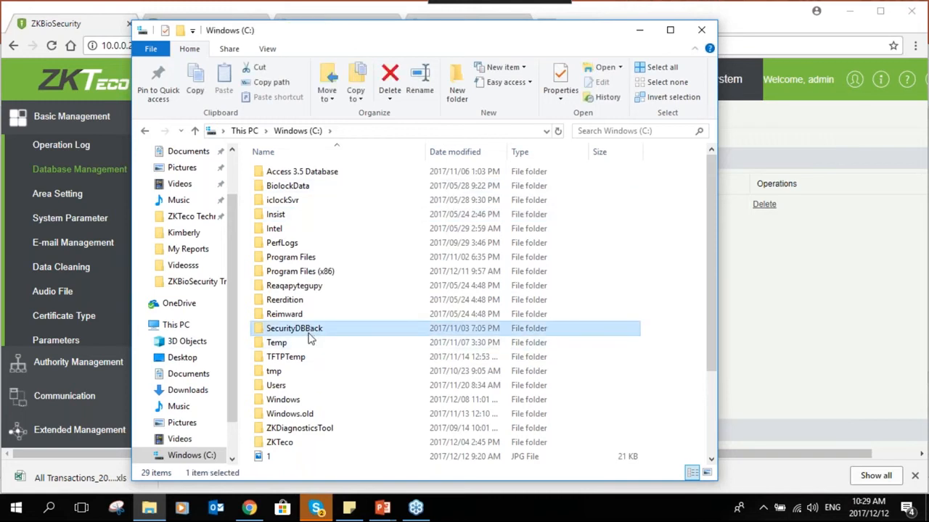
pyautogui.click(308, 332)
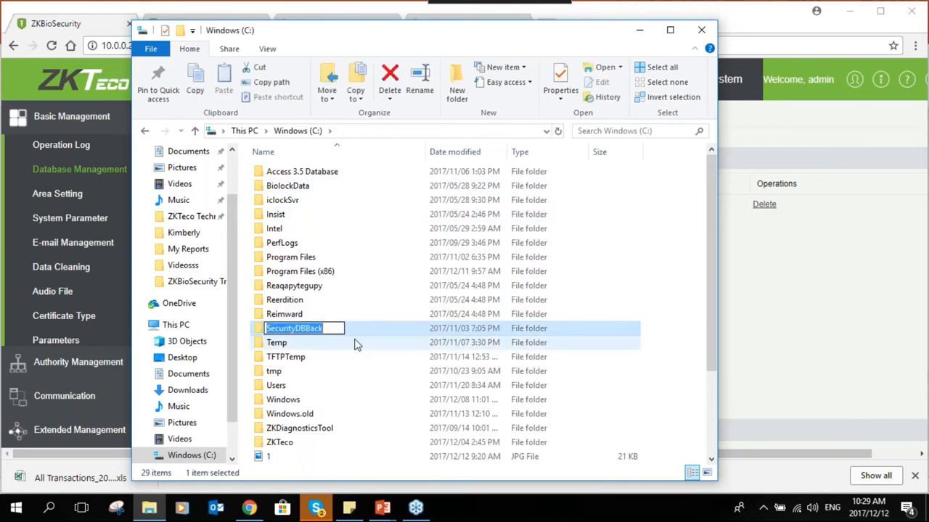
pyautogui.press('Return')
pyautogui.press('Return')
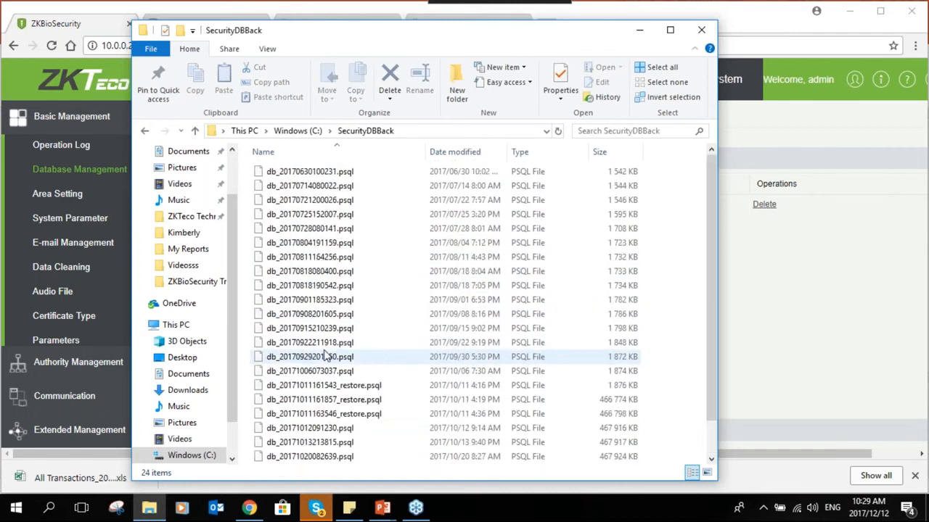
# - Review the 24 .psql backup files, go back to the C: listing, and close File Explorer
pyautogui.scroll(-1, 325, 356)
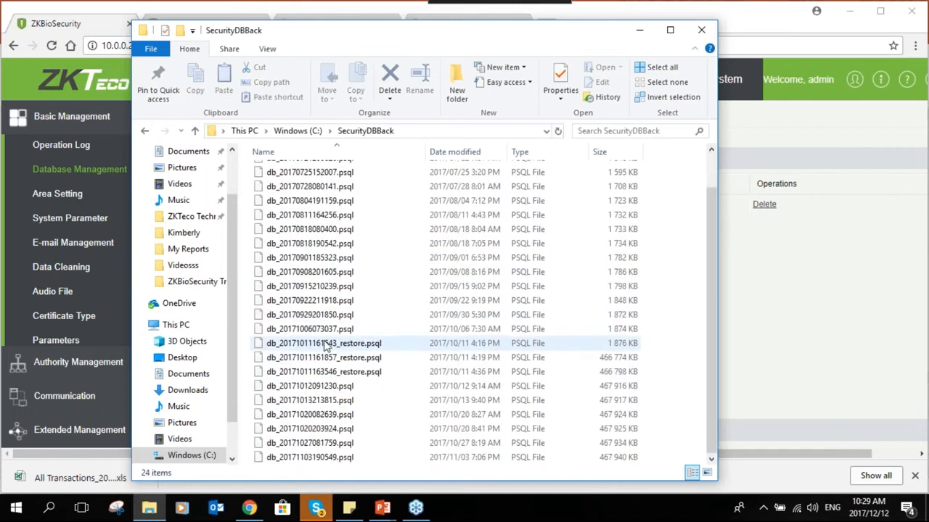
pyautogui.click(145, 131)
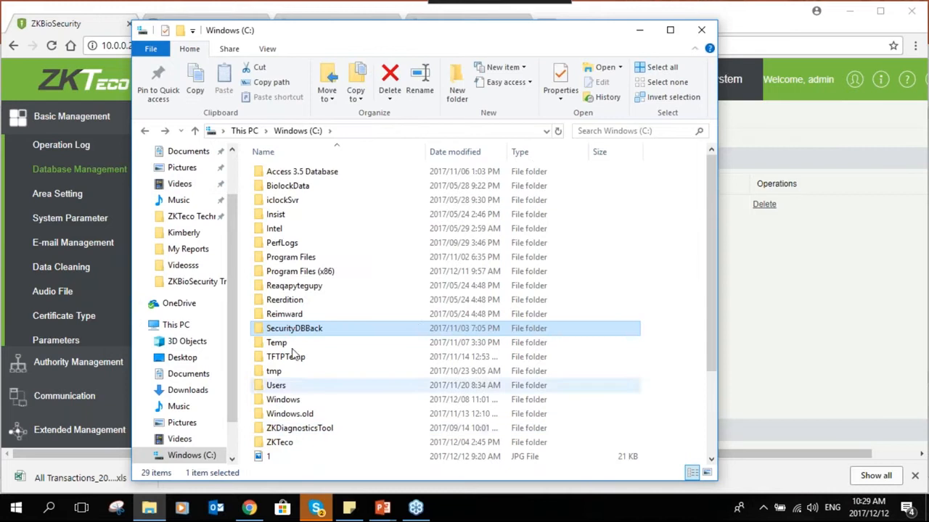
pyautogui.click(700, 32)
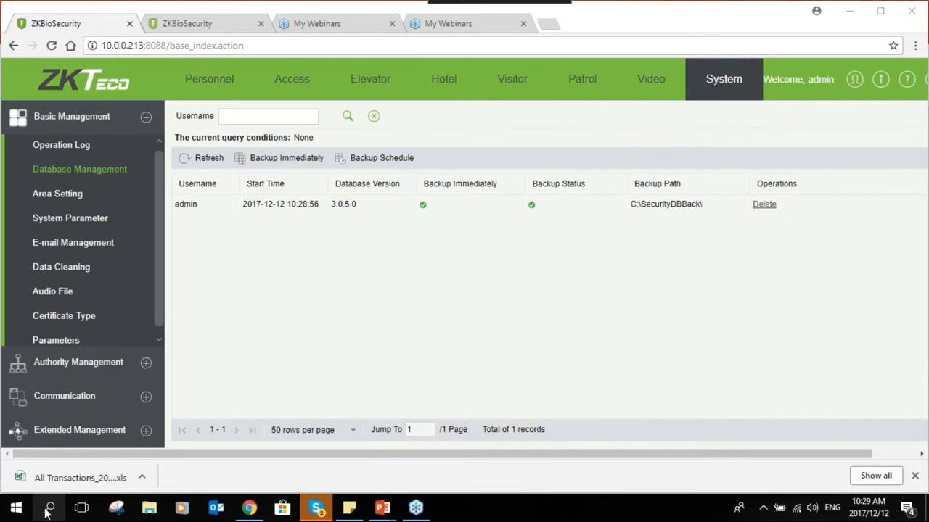
pyautogui.click(49, 507)
pyautogui.write('s')
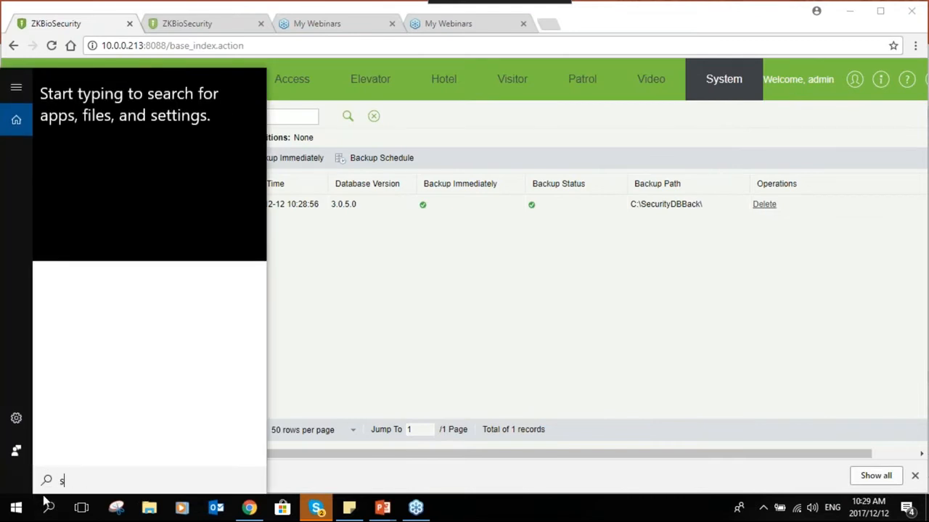
pyautogui.write('e')
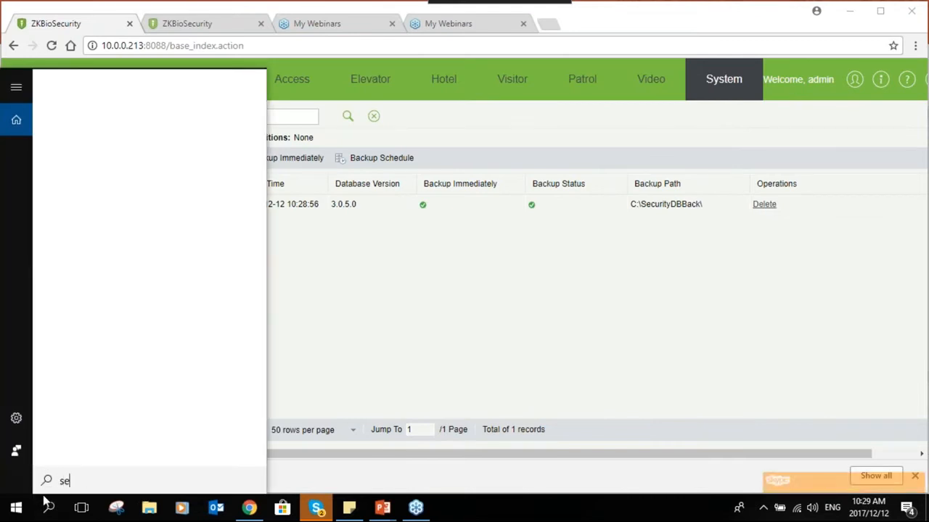
pyautogui.write('rvices')
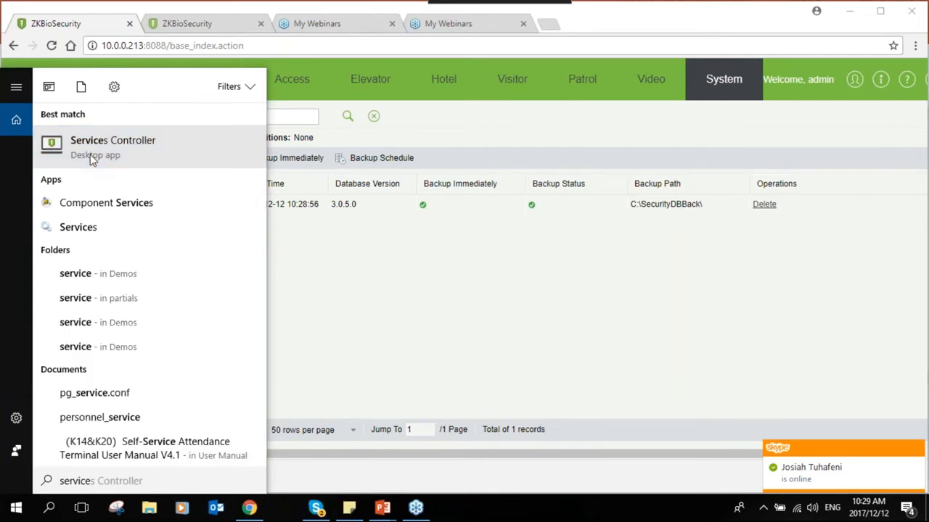
pyautogui.click(92, 149)
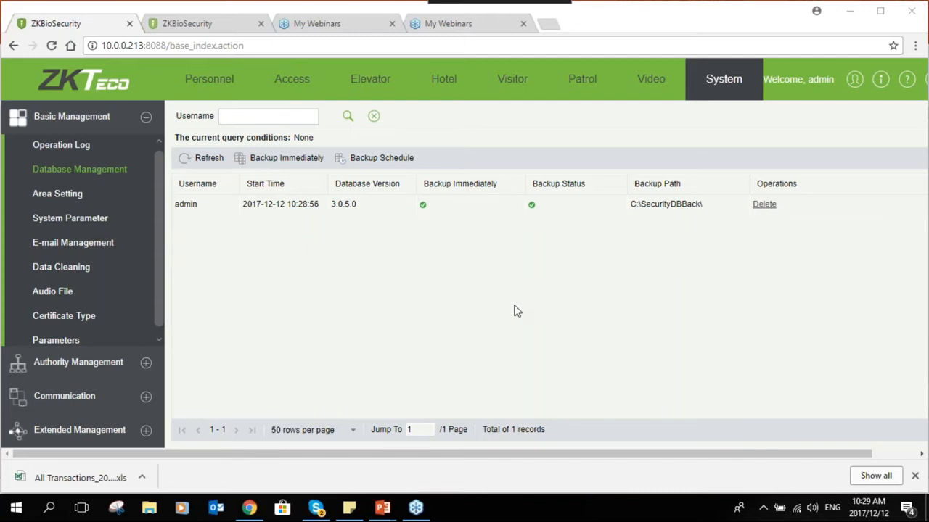
pyautogui.click(762, 507)
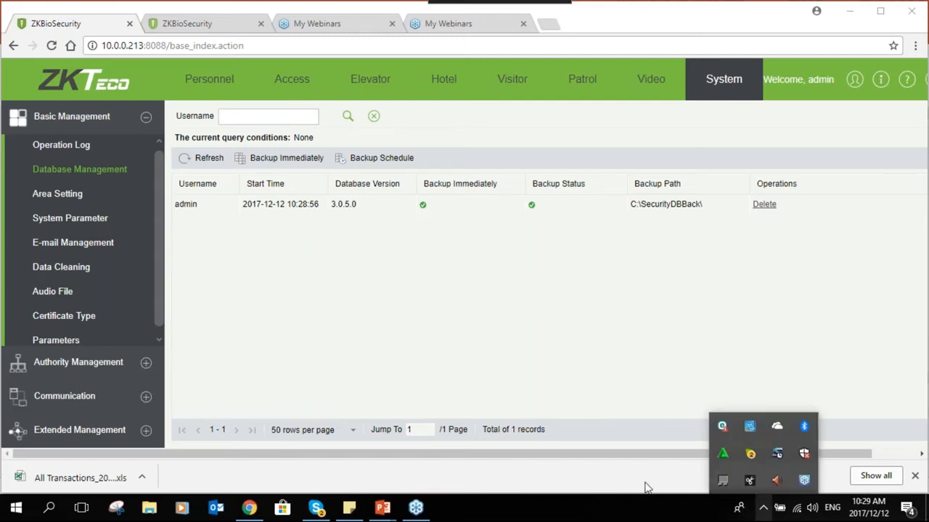
pyautogui.click(569, 373)
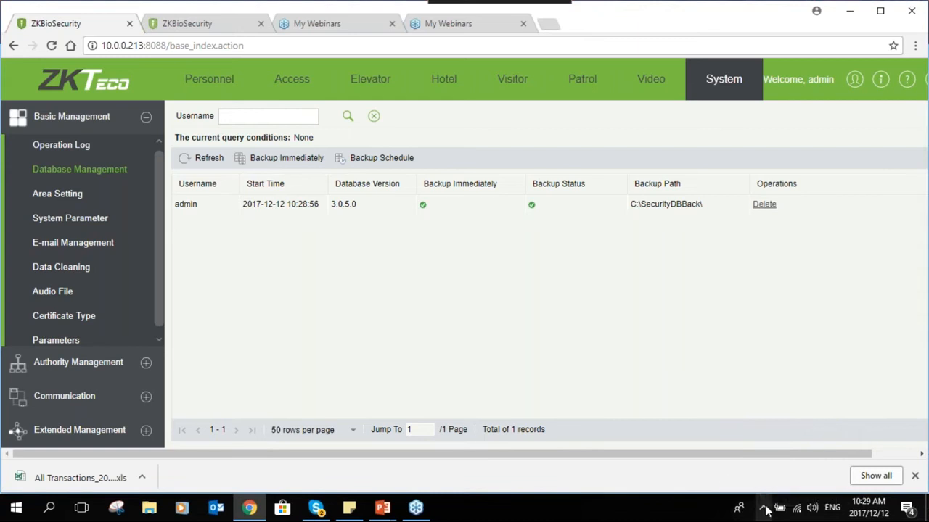
pyautogui.click(764, 509)
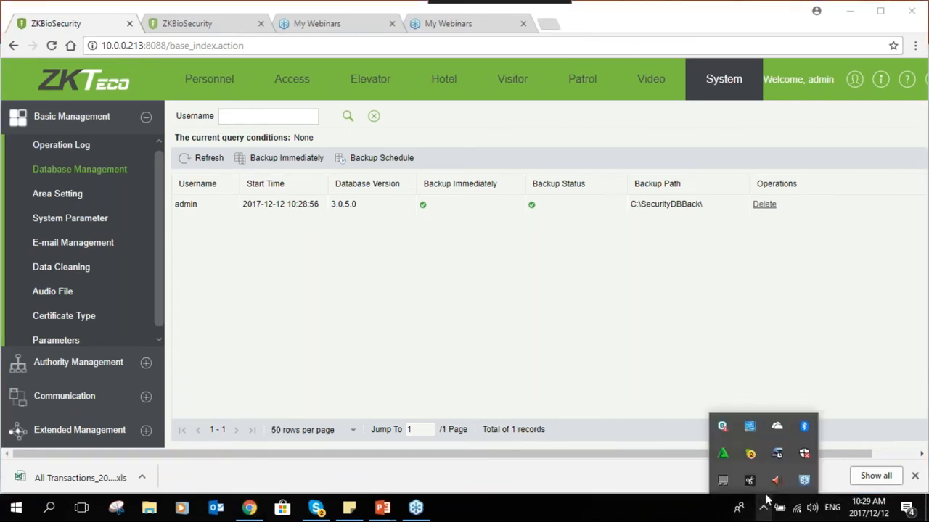
pyautogui.click(690, 358)
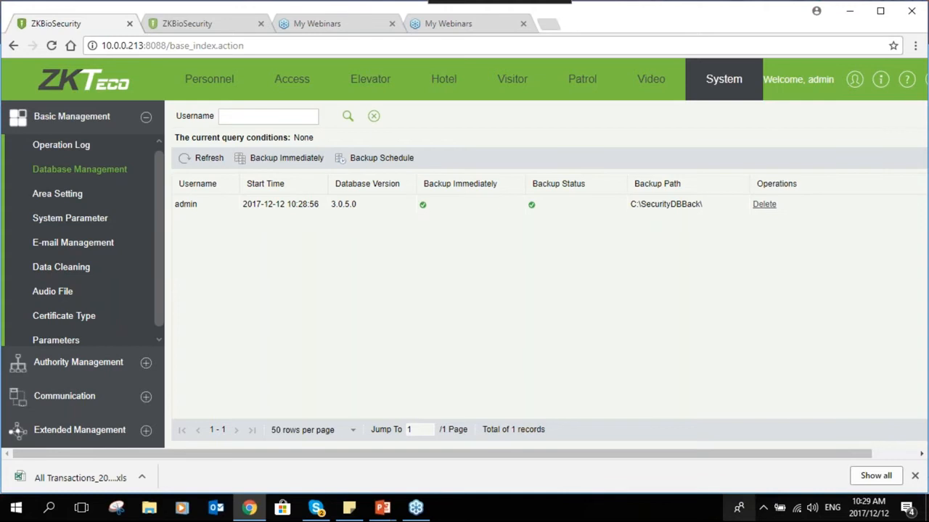
pyautogui.click(762, 512)
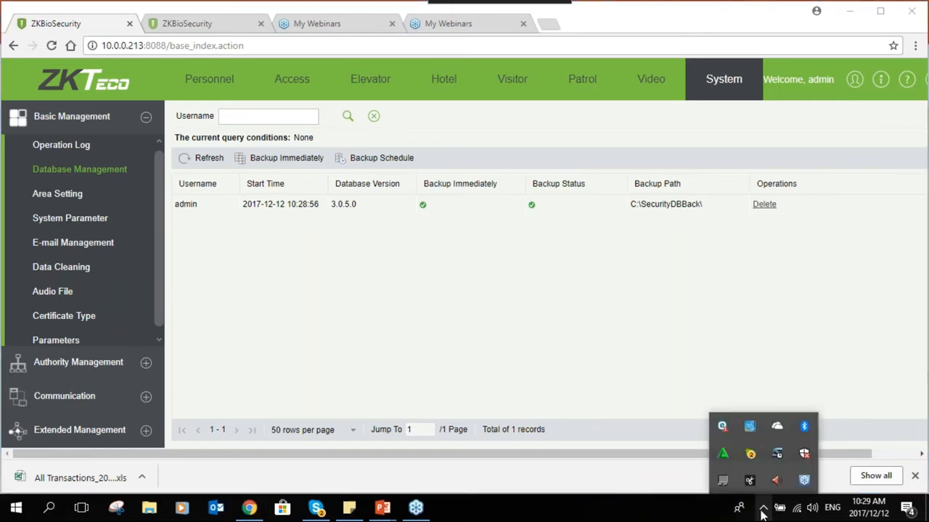
pyautogui.click(678, 317)
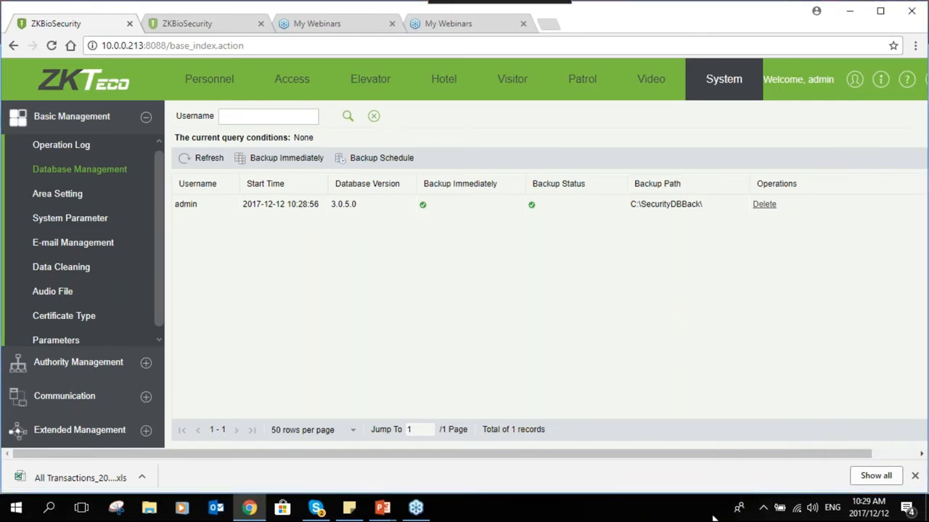
pyautogui.click(763, 508)
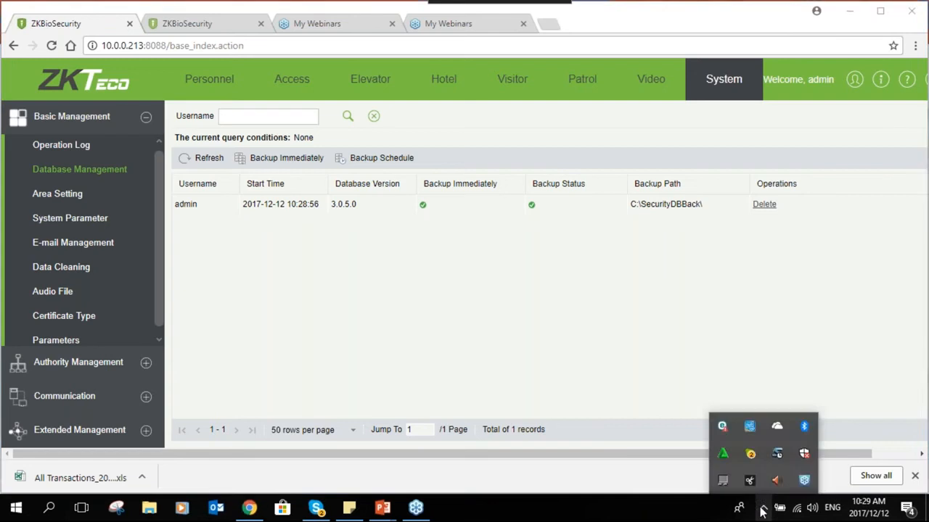
pyautogui.click(589, 355)
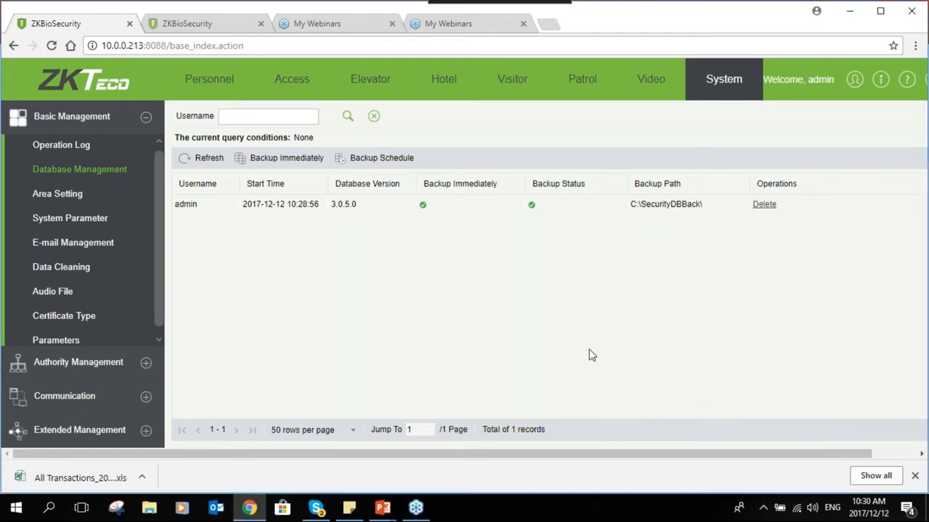
pyautogui.click(762, 507)
pyautogui.click(603, 370)
# - Search 'services', run Services Controller as administrator, and choose Restore Database from its tray icon
pyautogui.click(49, 507)
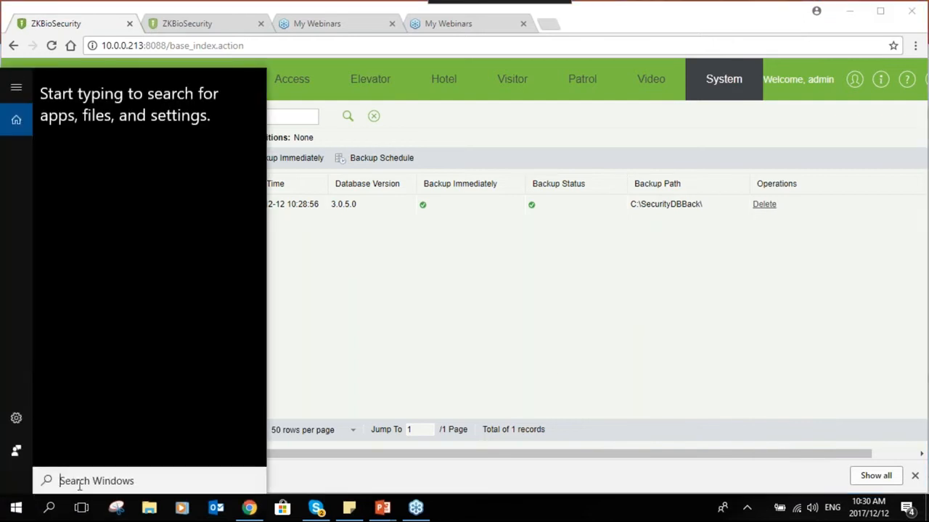
pyautogui.write('seer')
pyautogui.press('BackSpace')
pyautogui.press('BackSpace')
pyautogui.write('r')
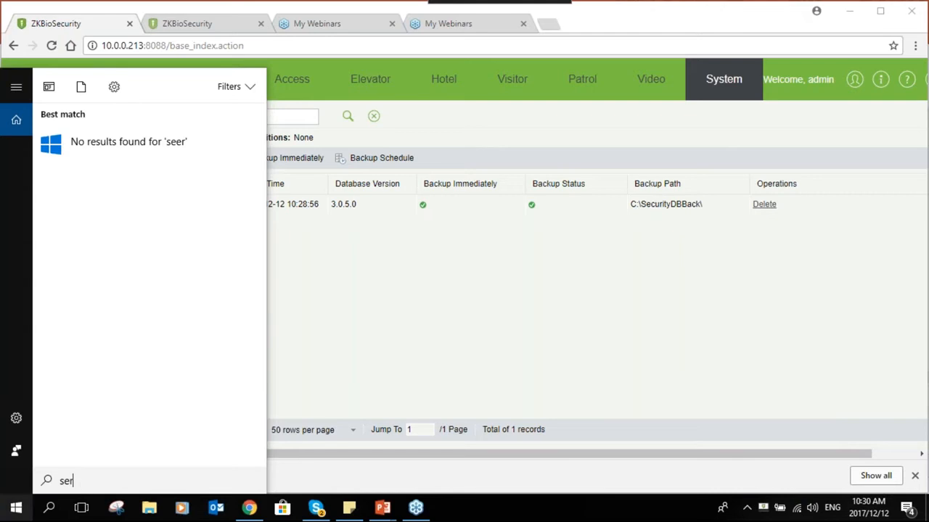
pyautogui.write('vices')
pyautogui.rightClick(82, 207)
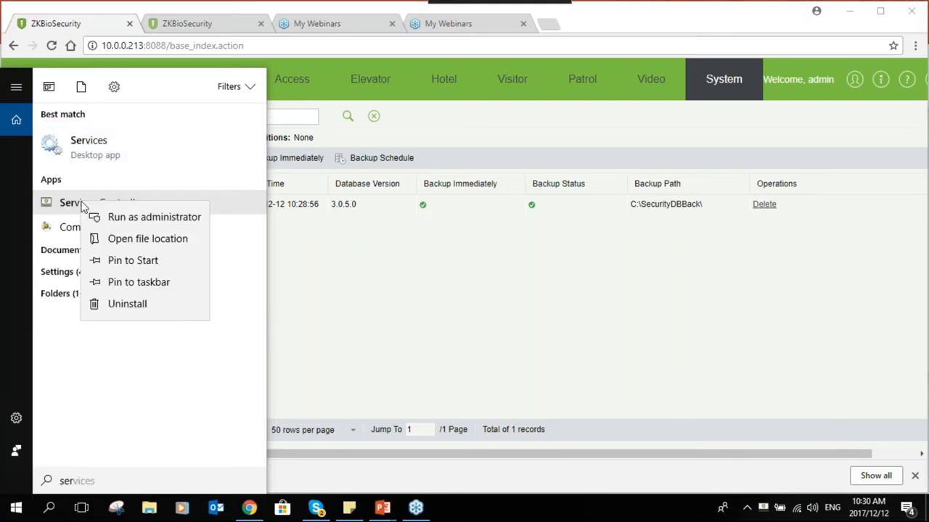
pyautogui.click(145, 217)
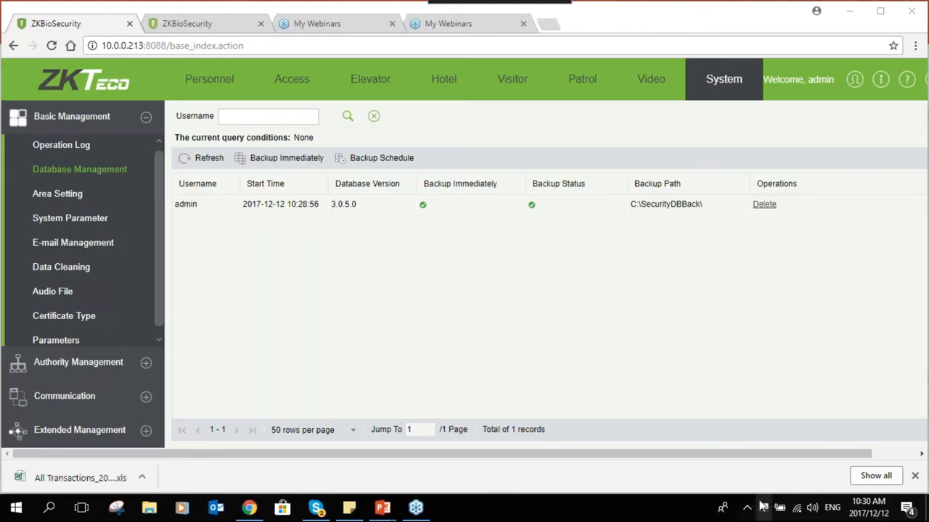
pyautogui.rightClick(765, 509)
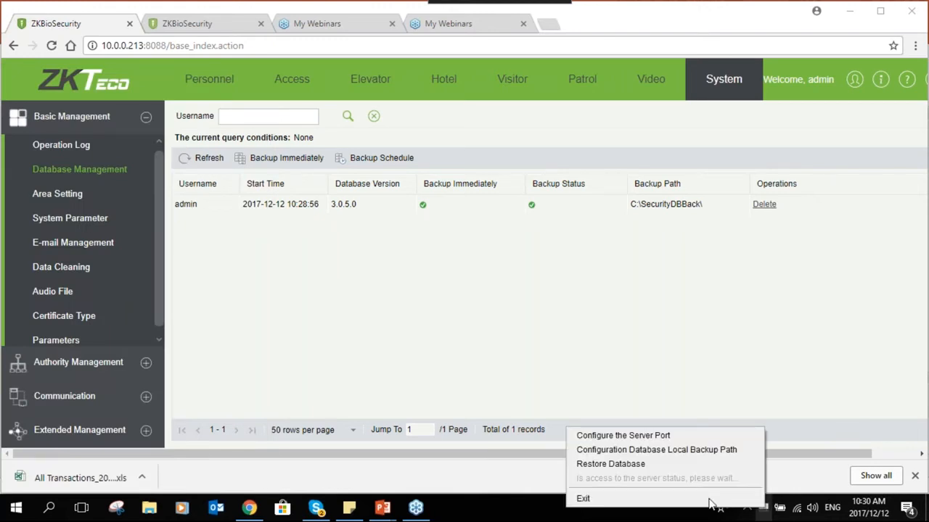
pyautogui.click(639, 464)
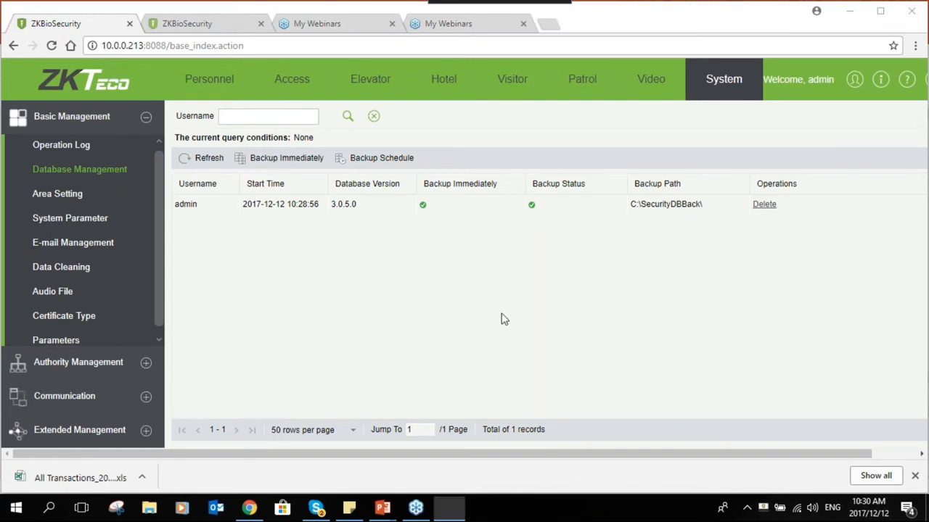
# - Select C:\SecurityDBBack\db_20171027081759.psql as the restore file, then close the dialog without restoring
pyautogui.click(556, 223)
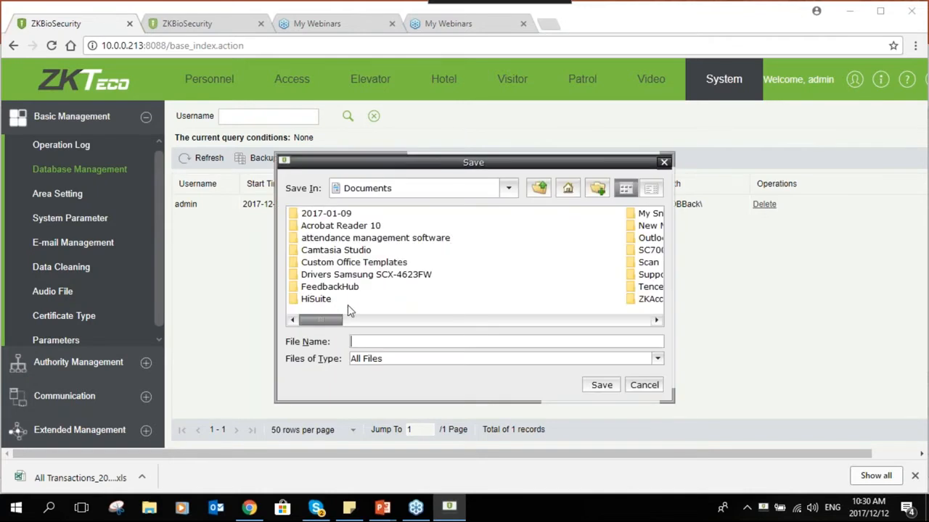
pyautogui.click(538, 188)
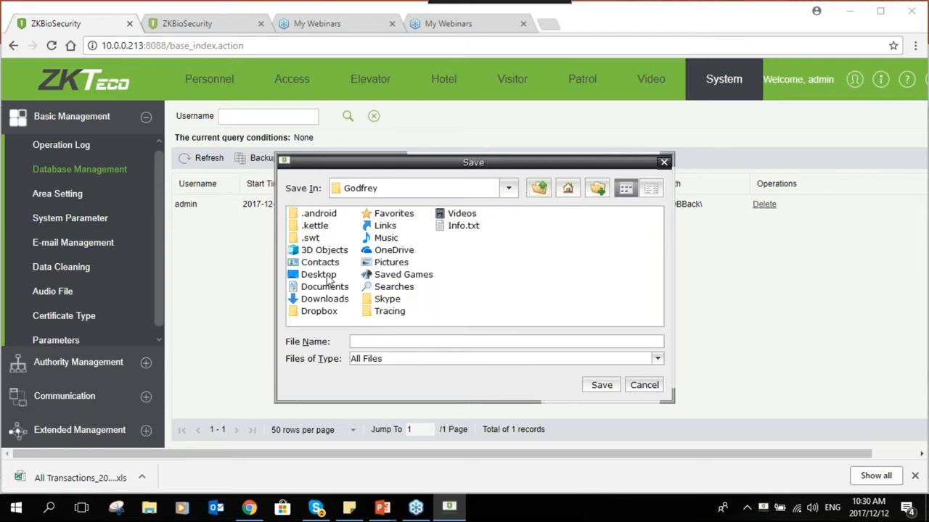
pyautogui.click(537, 190)
pyautogui.click(538, 190)
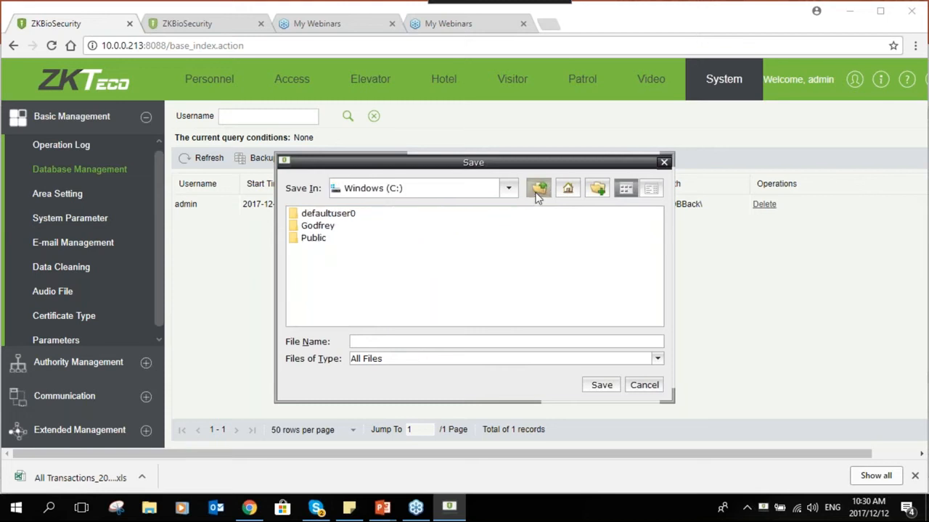
pyautogui.doubleClick(421, 251)
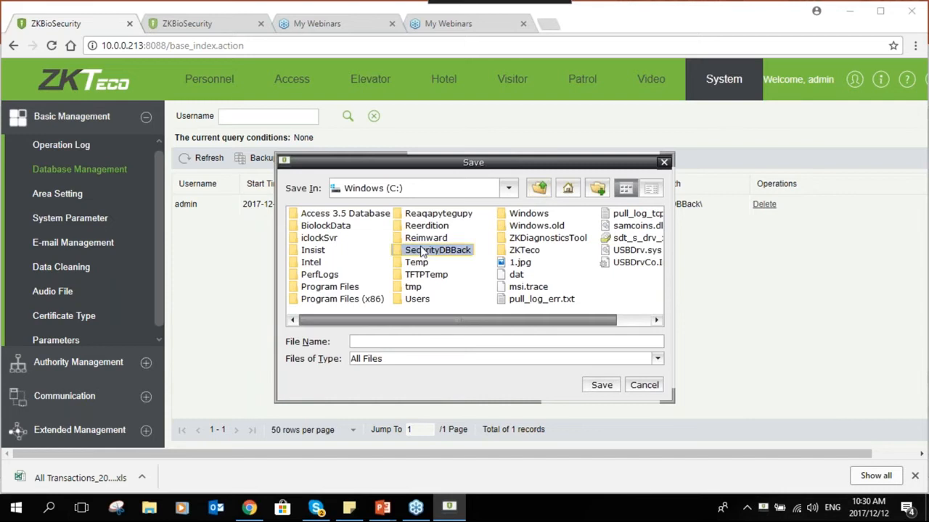
pyautogui.scroll(-3, 499, 289)
pyautogui.click(501, 289)
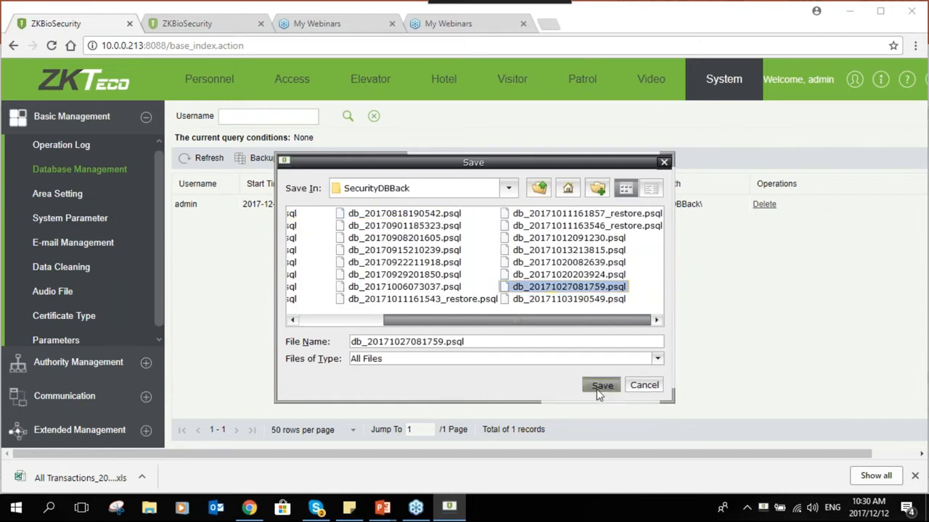
pyautogui.click(599, 386)
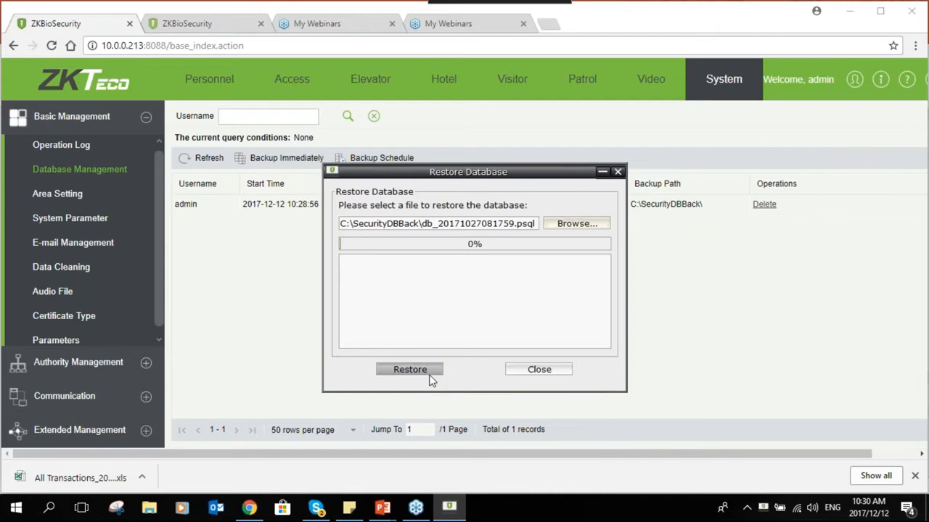
pyautogui.click(540, 370)
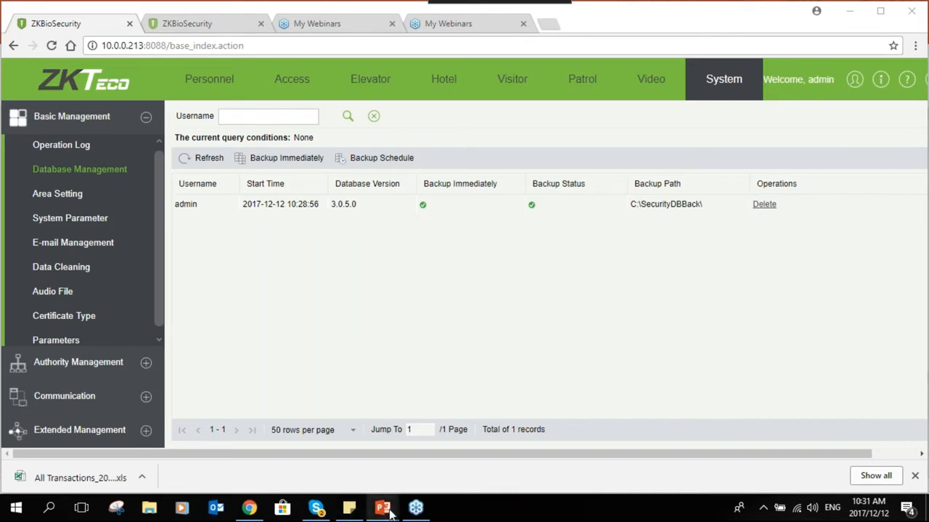
# - Bring the Biosecurity Training Slides deck forward and show slide 22, the Dec 14, 2017 training announcement
pyautogui.moveTo(390, 514)
pyautogui.click(308, 446)
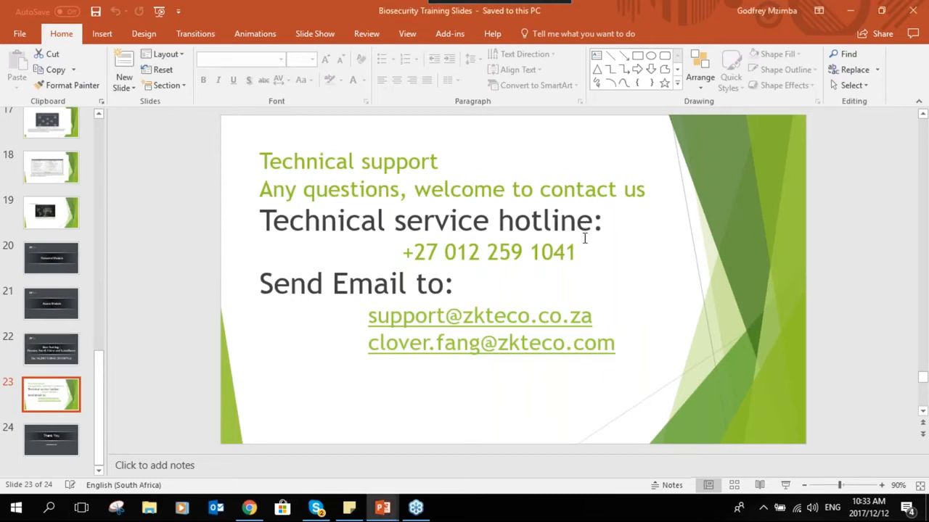
pyautogui.click(77, 354)
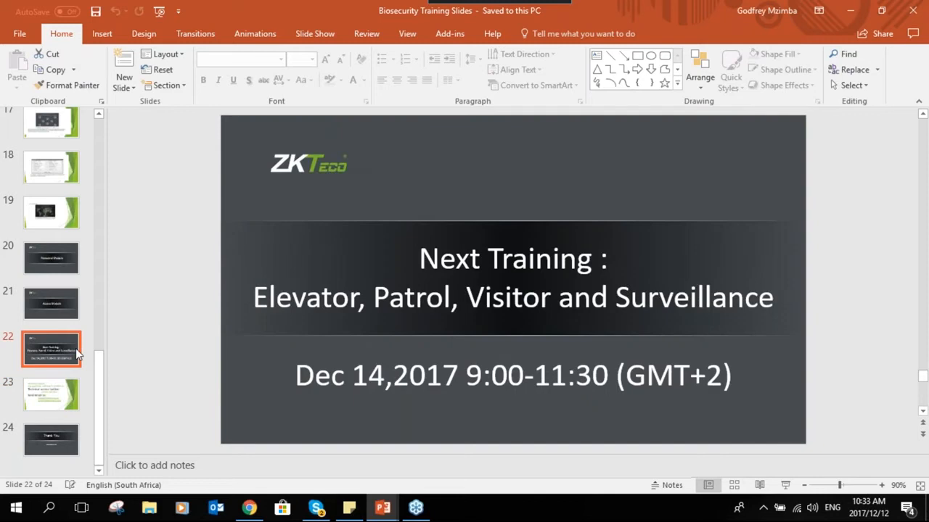